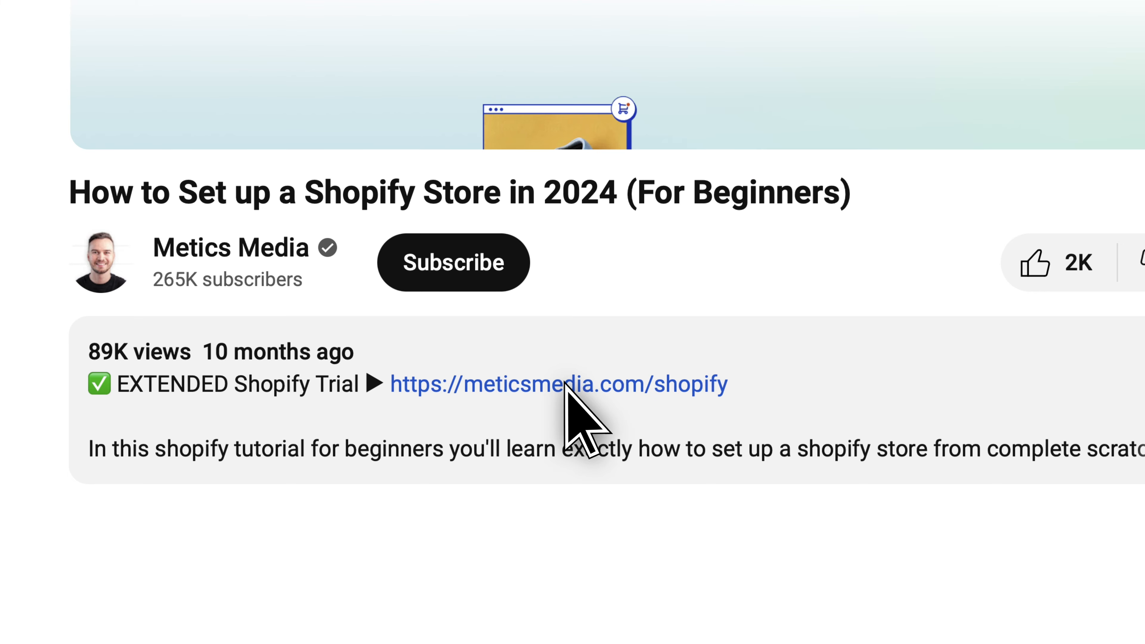
# - Open the extended Shopify trial link from the video description and read the free trial and first-month offer
pyautogui.click(564, 381)
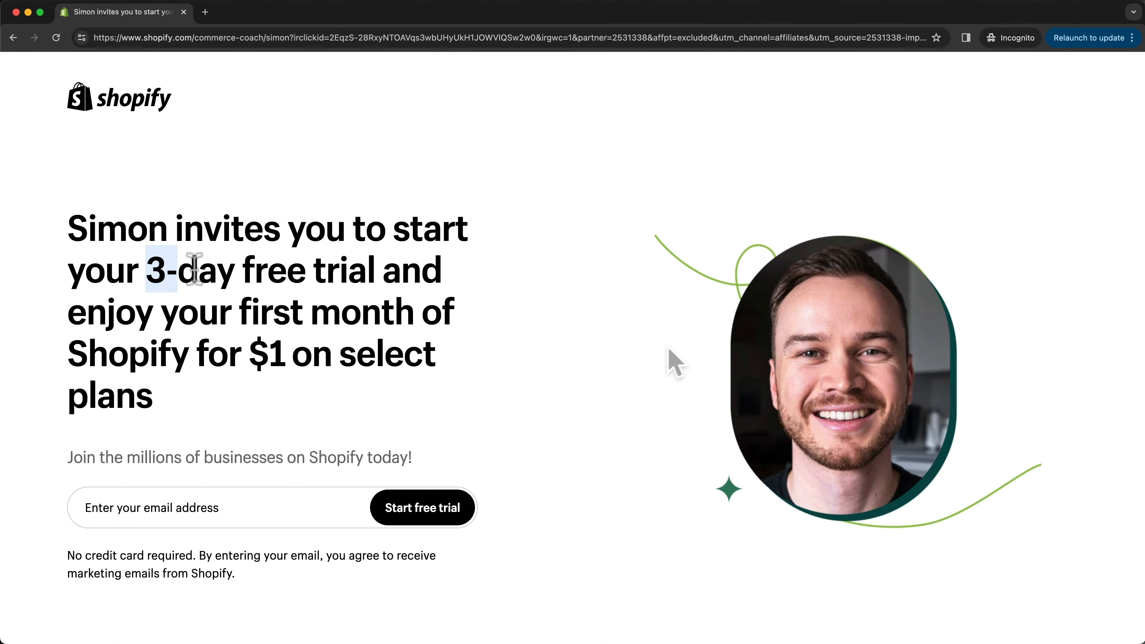
pyautogui.moveTo(195, 269); pyautogui.dragTo(372, 273)
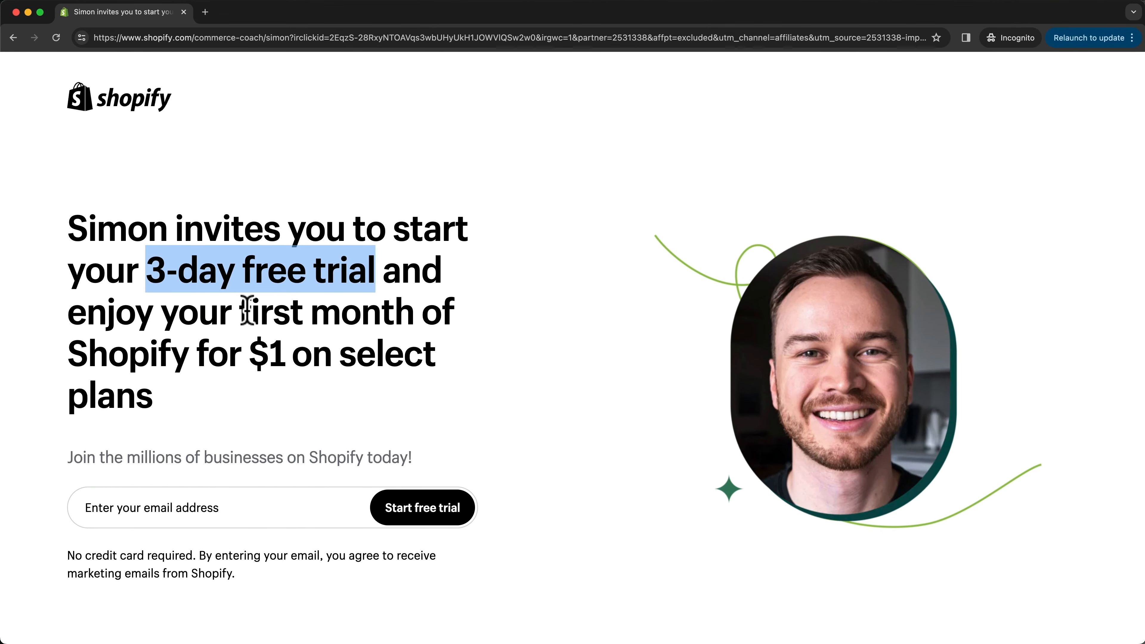
pyautogui.moveTo(247, 310); pyautogui.dragTo(287, 347)
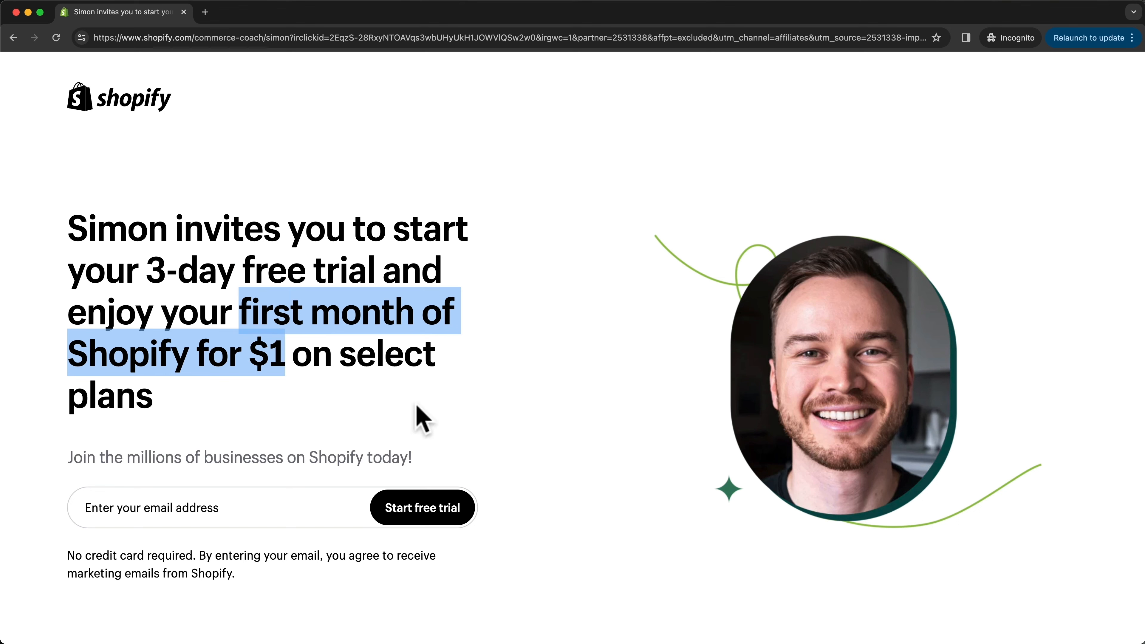
pyautogui.click(493, 389)
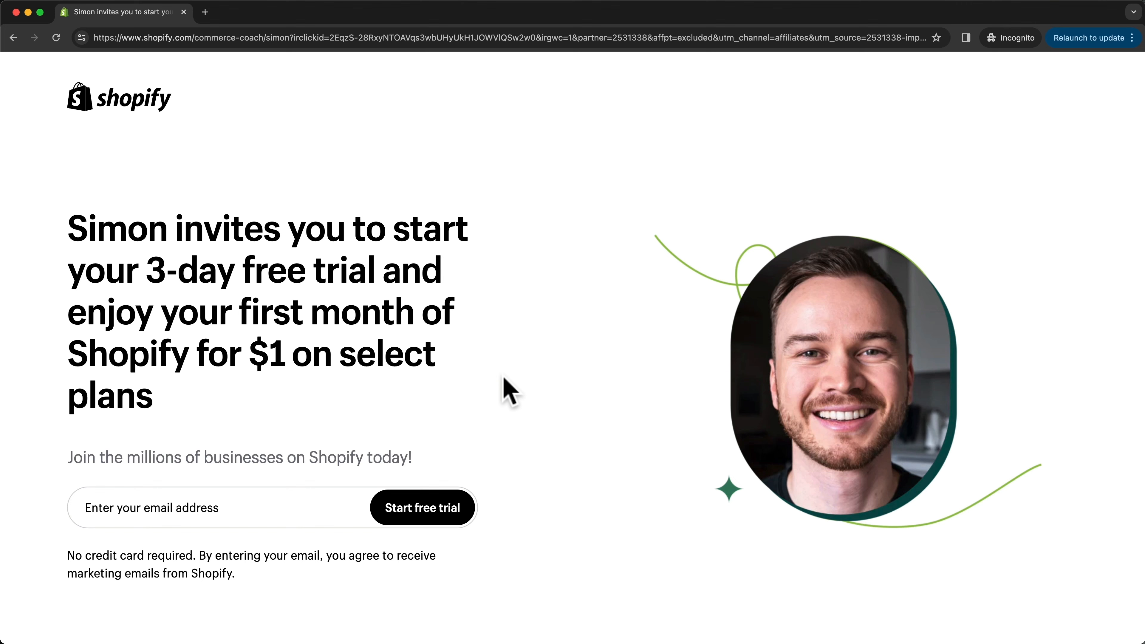
# - Start the free trial with the account email address, enter the account password and create the Shopify account
pyautogui.click(226, 514)
pyautogui.press('super+v')
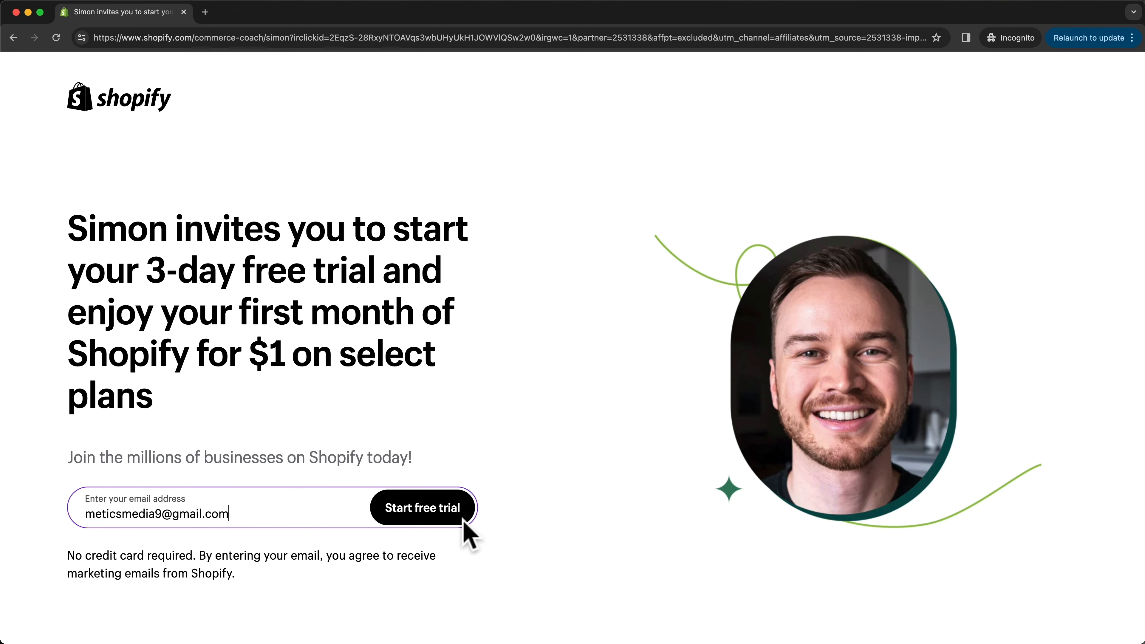
pyautogui.click(418, 519)
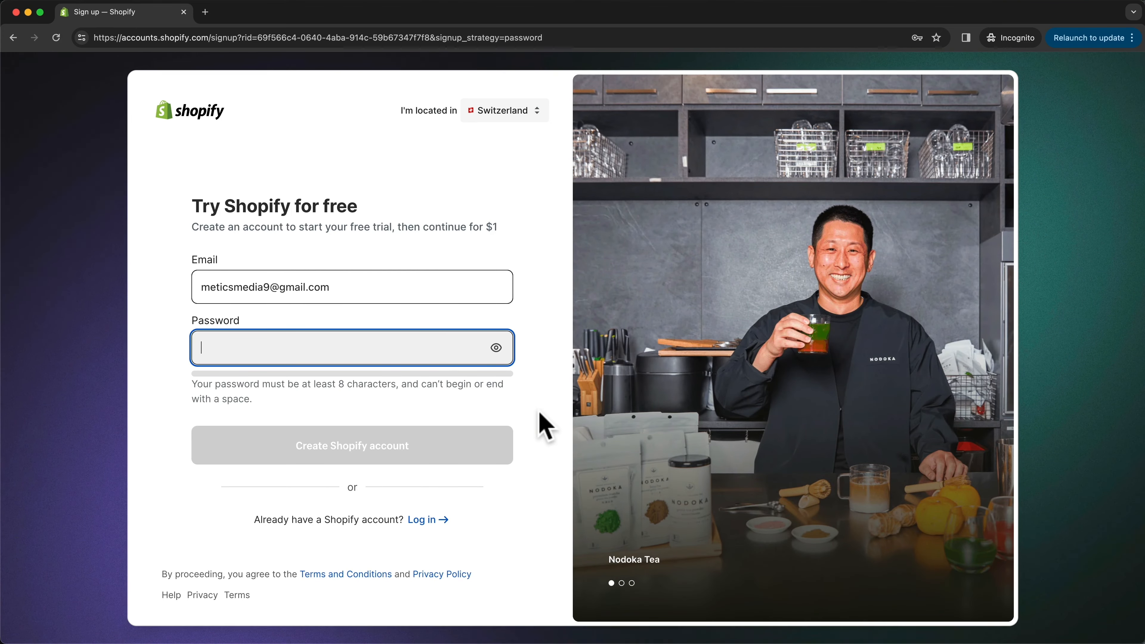
pyautogui.press('super+v')
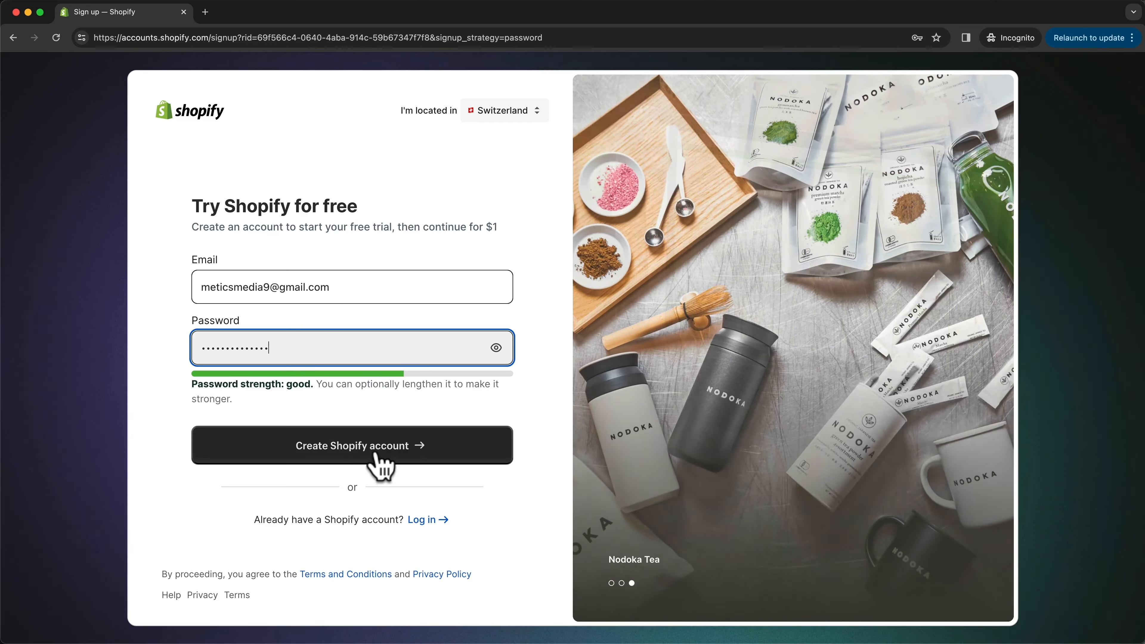
pyautogui.click(366, 449)
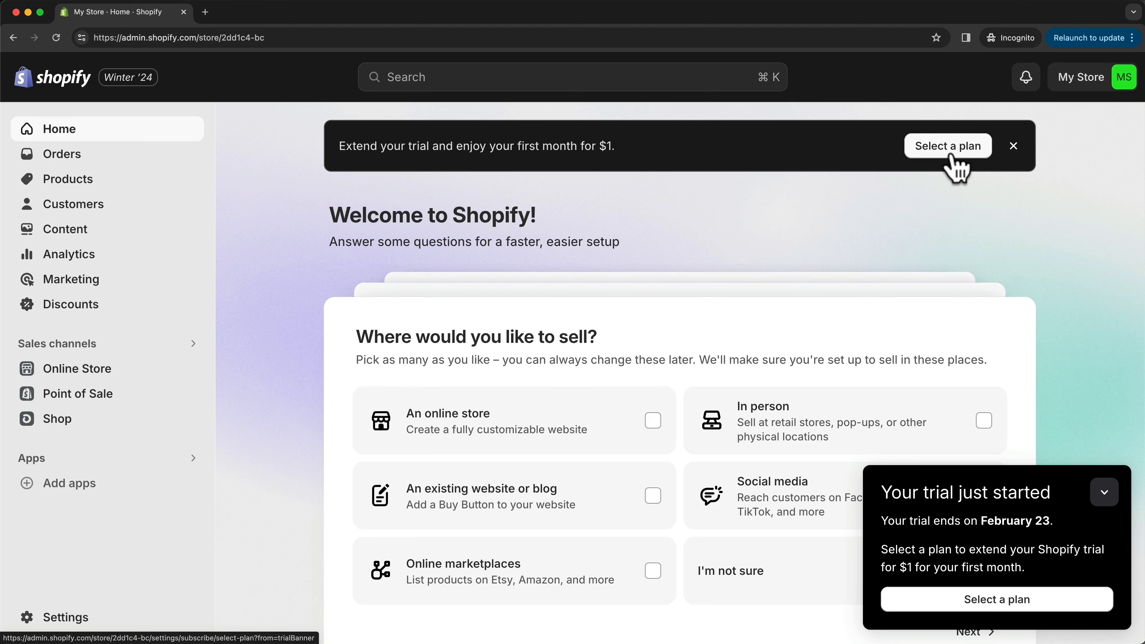
# - Open the plan selection from the trial notice and choose the Basic plan
pyautogui.click(984, 602)
pyautogui.scroll(-2, 685, 263)
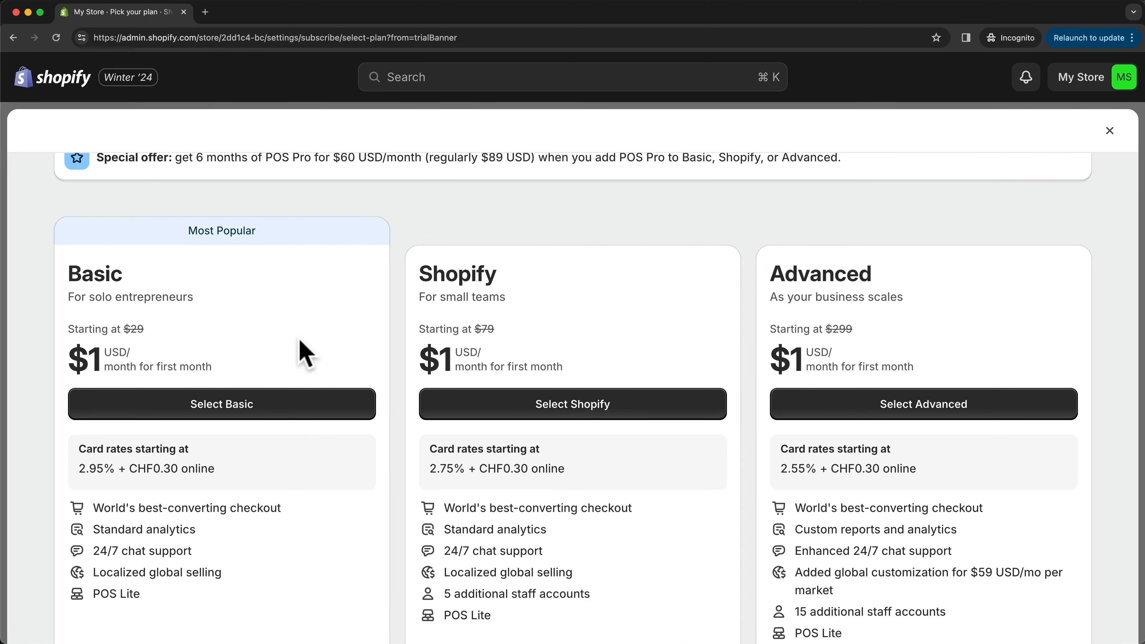
pyautogui.scroll(-2, 302, 354)
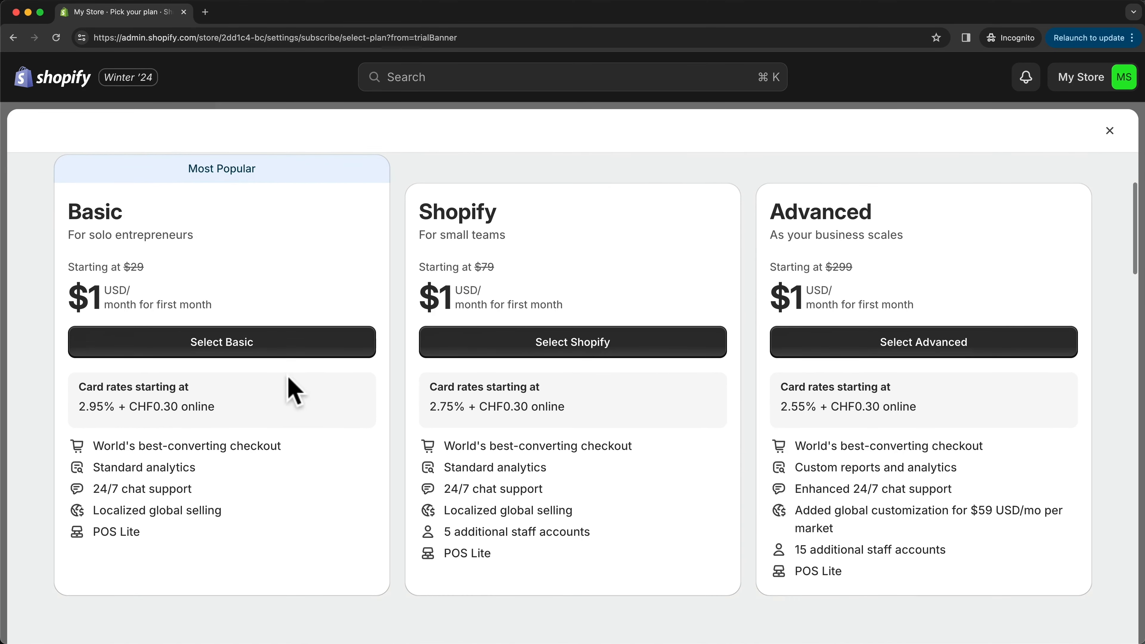
pyautogui.click(223, 359)
# - Review the Basic plan's billing schedule and renewal prices, and look through the payment method form on the checkout page
pyautogui.scroll(-2, 844, 417)
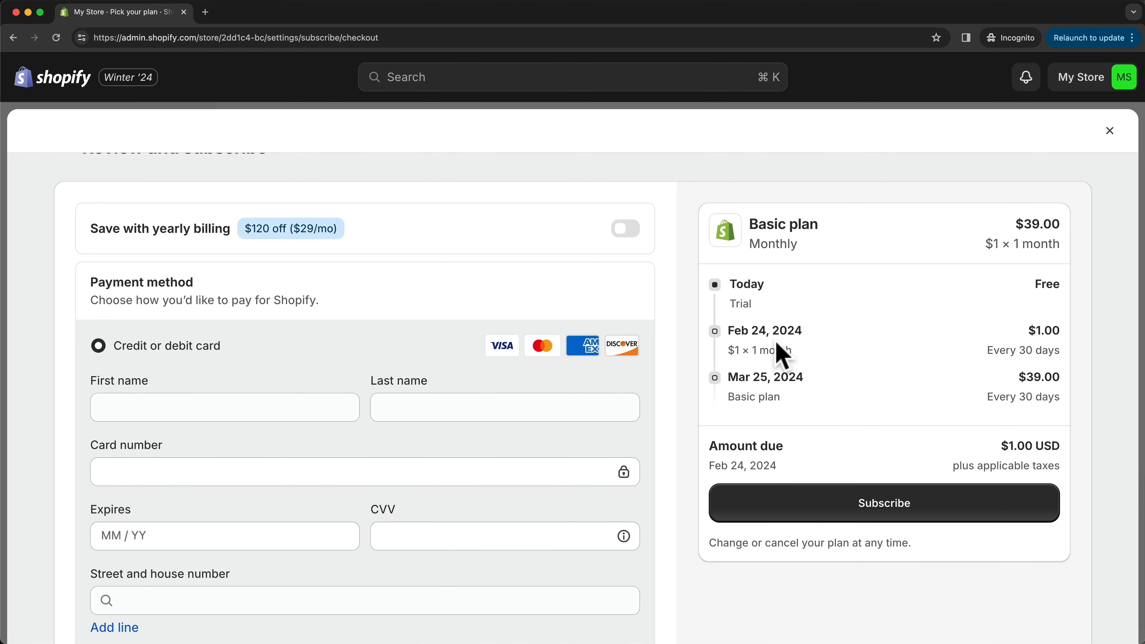
pyautogui.moveTo(1027, 330); pyautogui.dragTo(1070, 330)
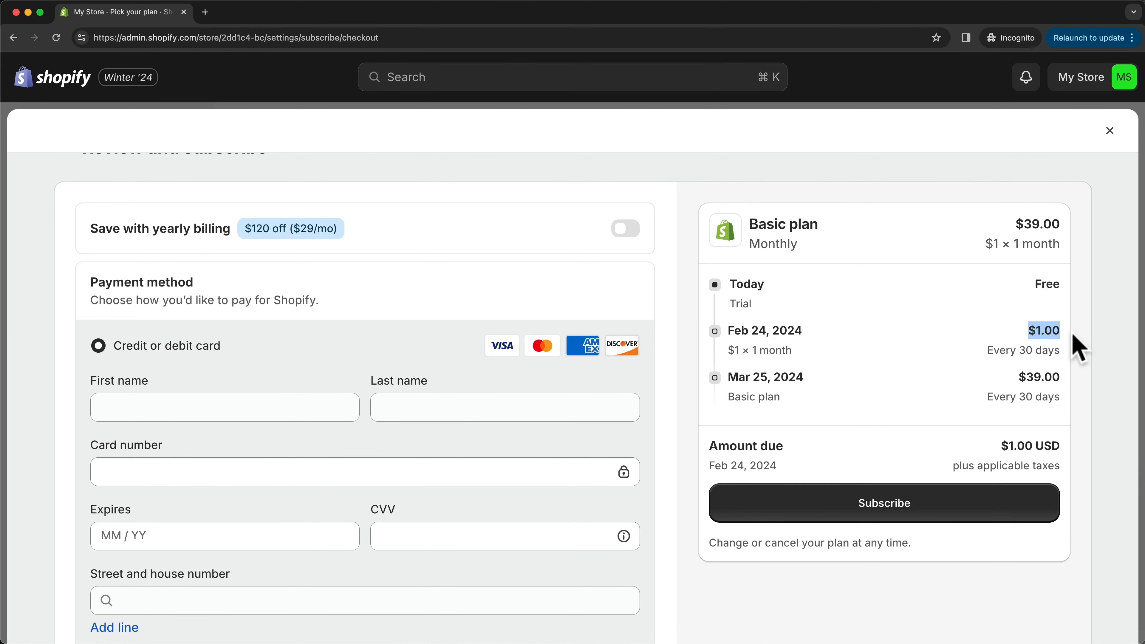
pyautogui.moveTo(987, 350); pyautogui.dragTo(1068, 366)
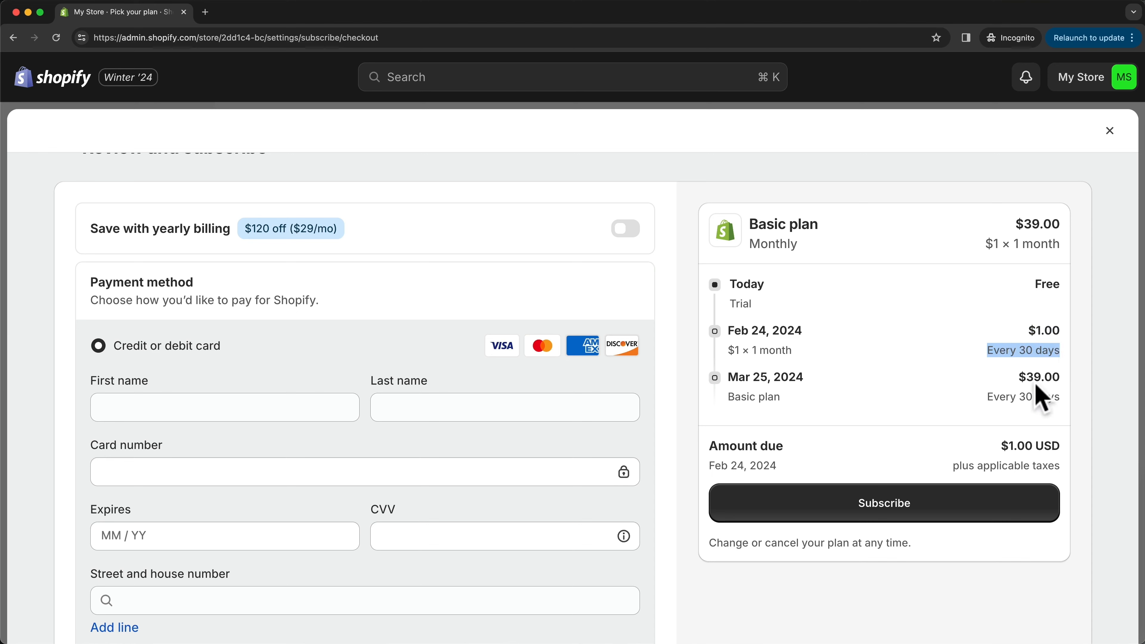
pyautogui.click(968, 356)
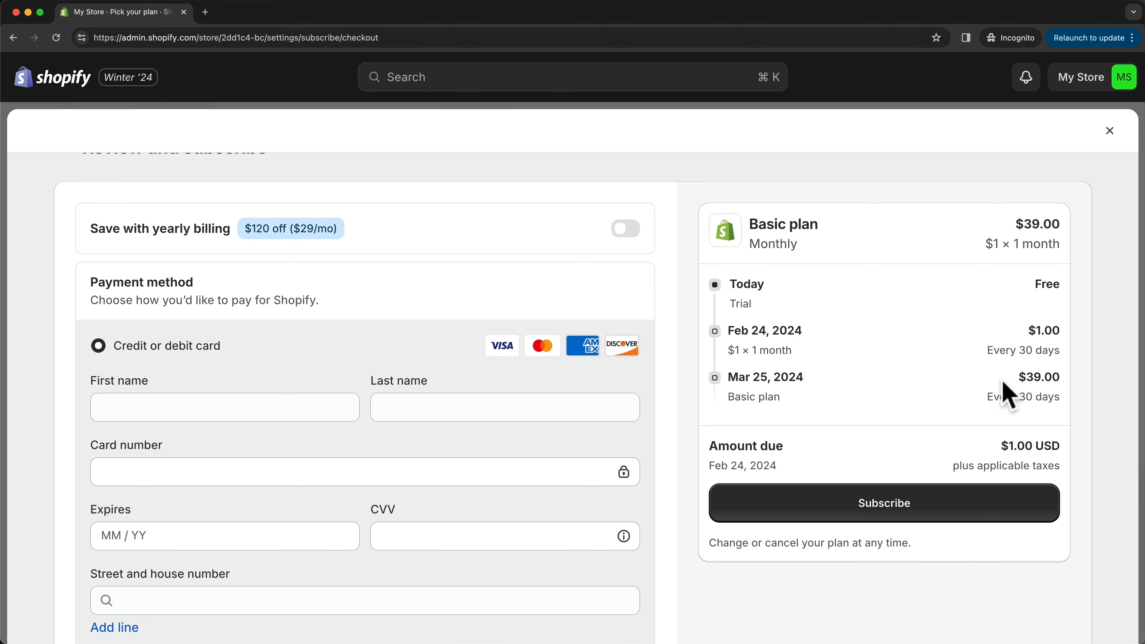
pyautogui.moveTo(1021, 377); pyautogui.dragTo(1073, 389)
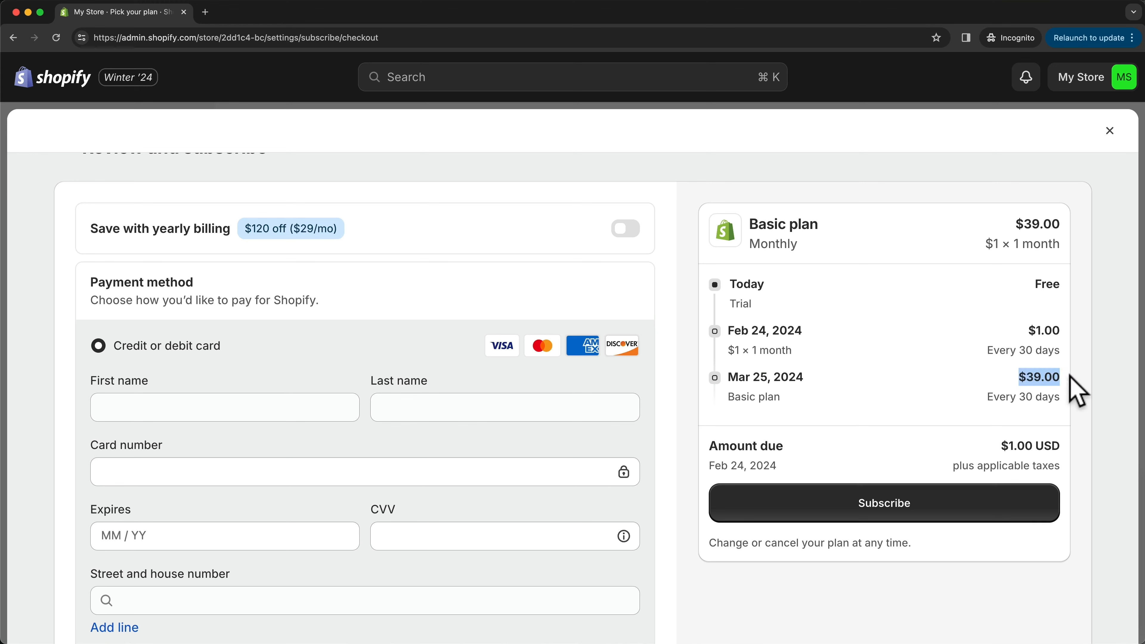
pyautogui.click(940, 379)
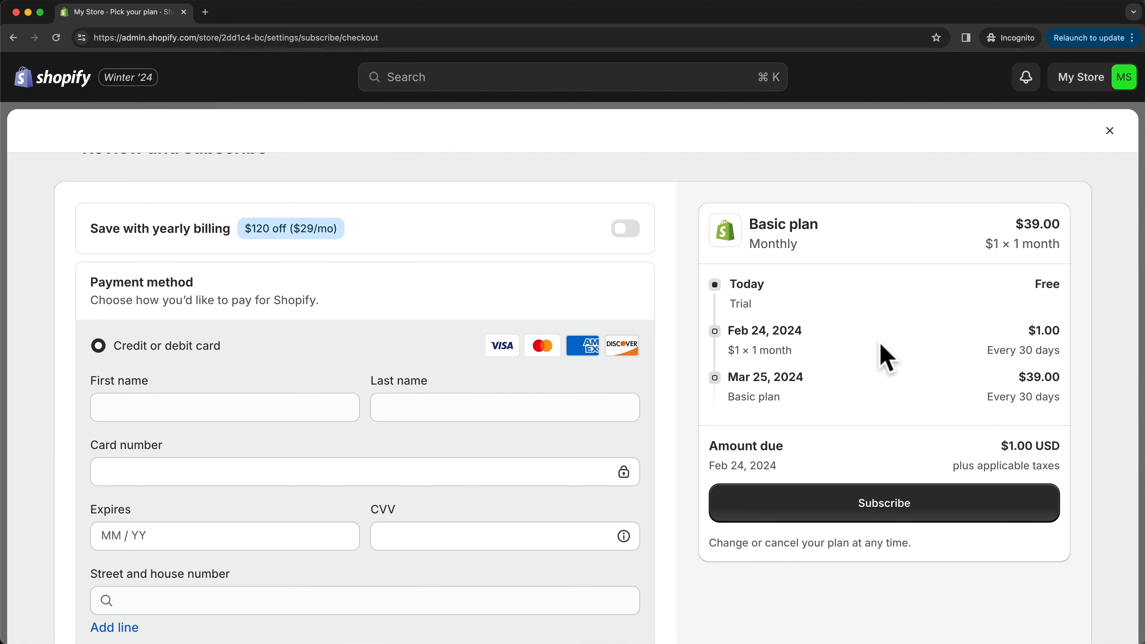
pyautogui.scroll(1, 885, 359)
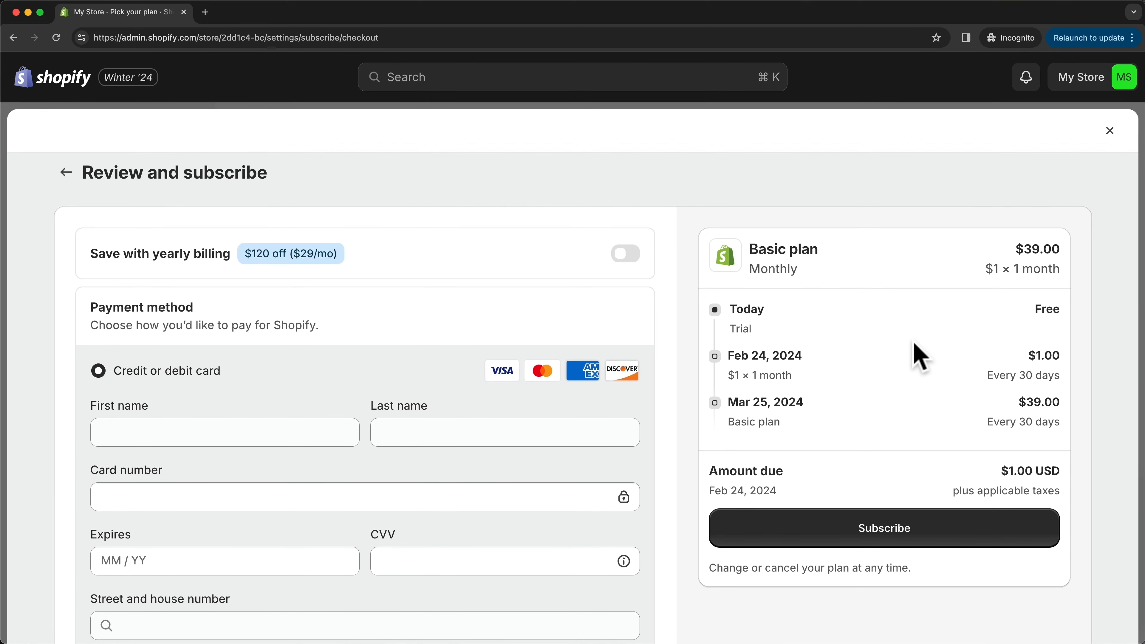
pyautogui.scroll(-4, 549, 307)
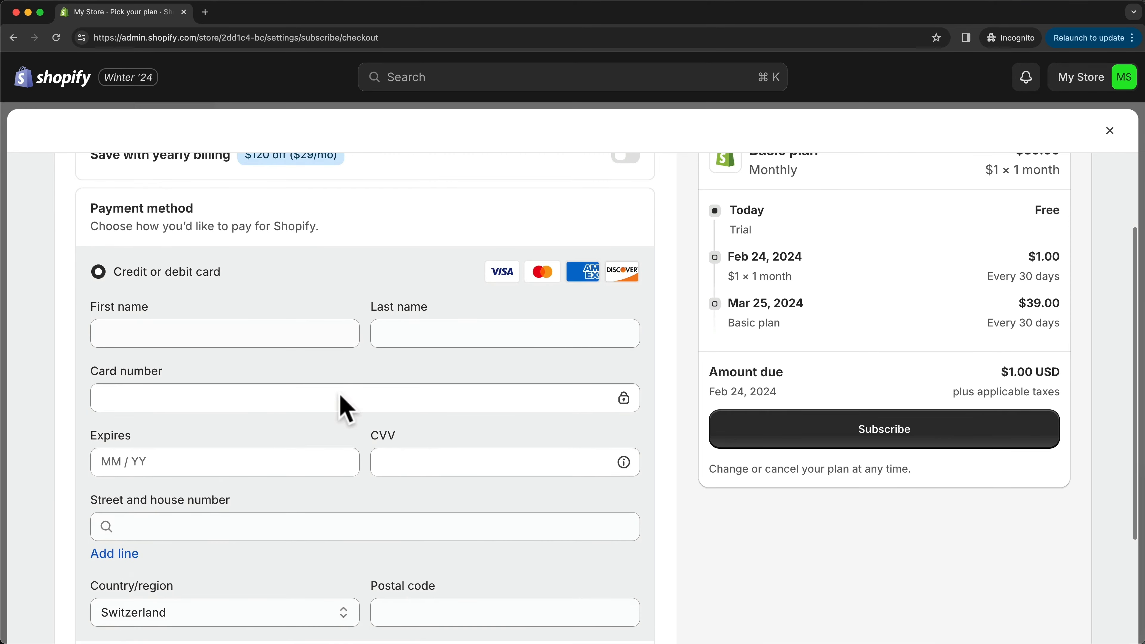
pyautogui.scroll(-2, 545, 263)
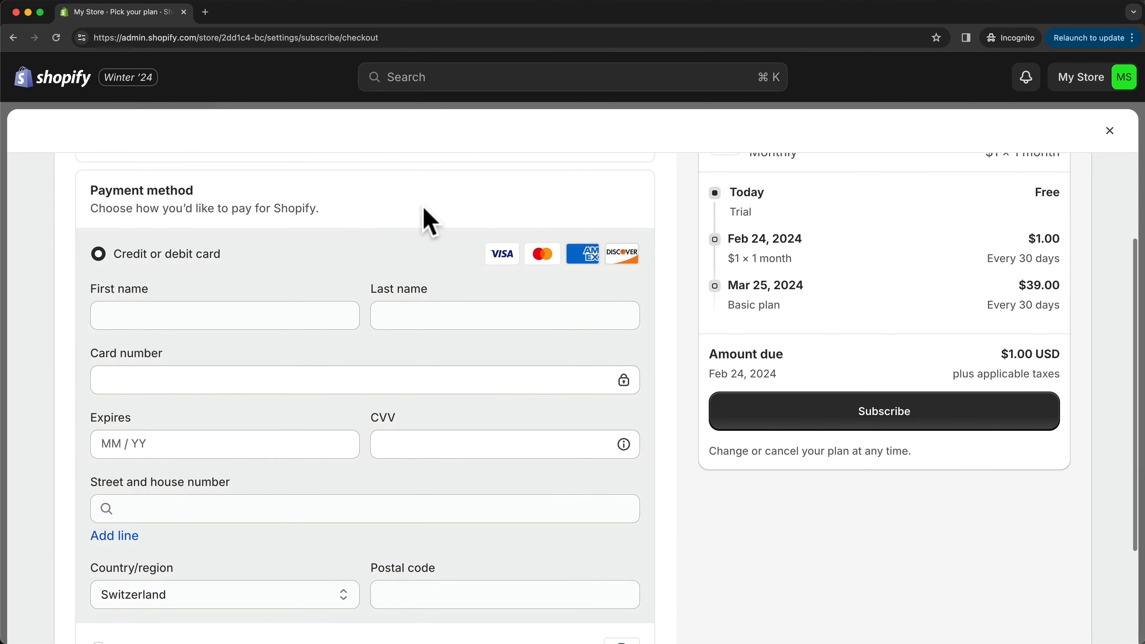
pyautogui.scroll(-4, 302, 567)
pyautogui.scroll(4, 263, 537)
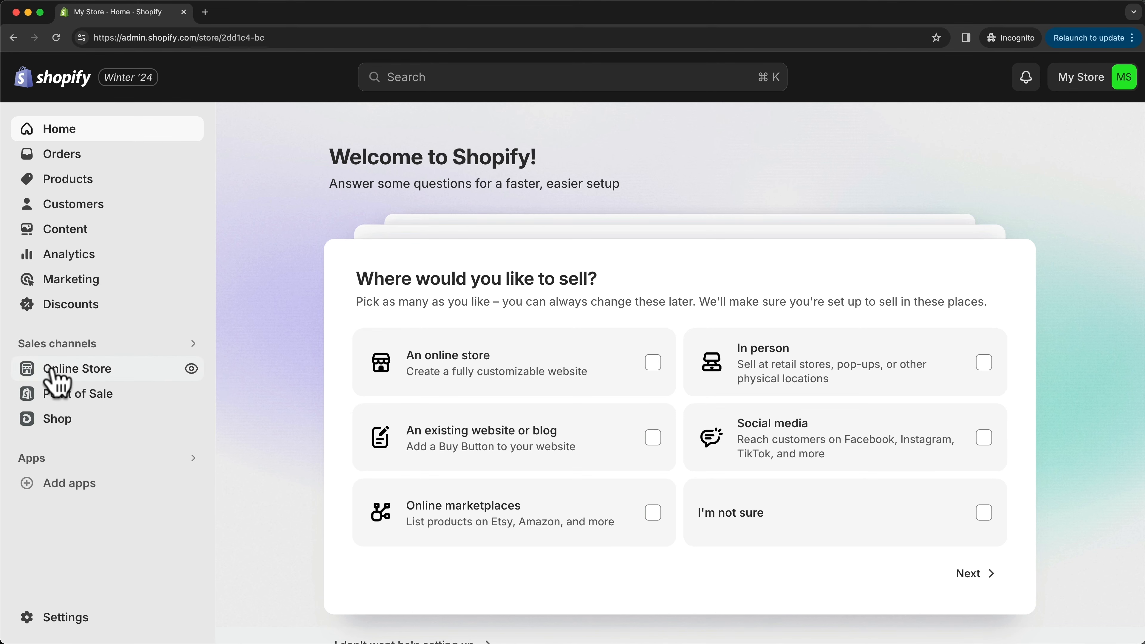
# - Open the Online Store's themes page and check which theme is currently in use
pyautogui.click(74, 371)
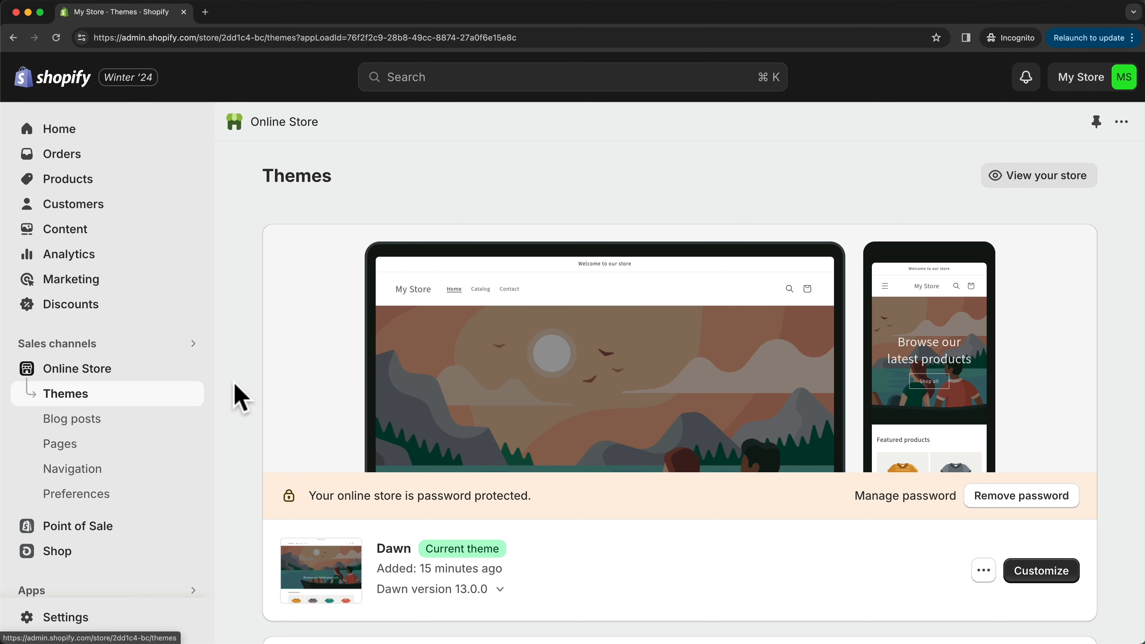
pyautogui.scroll(-2, 232, 388)
pyautogui.scroll(2, 232, 396)
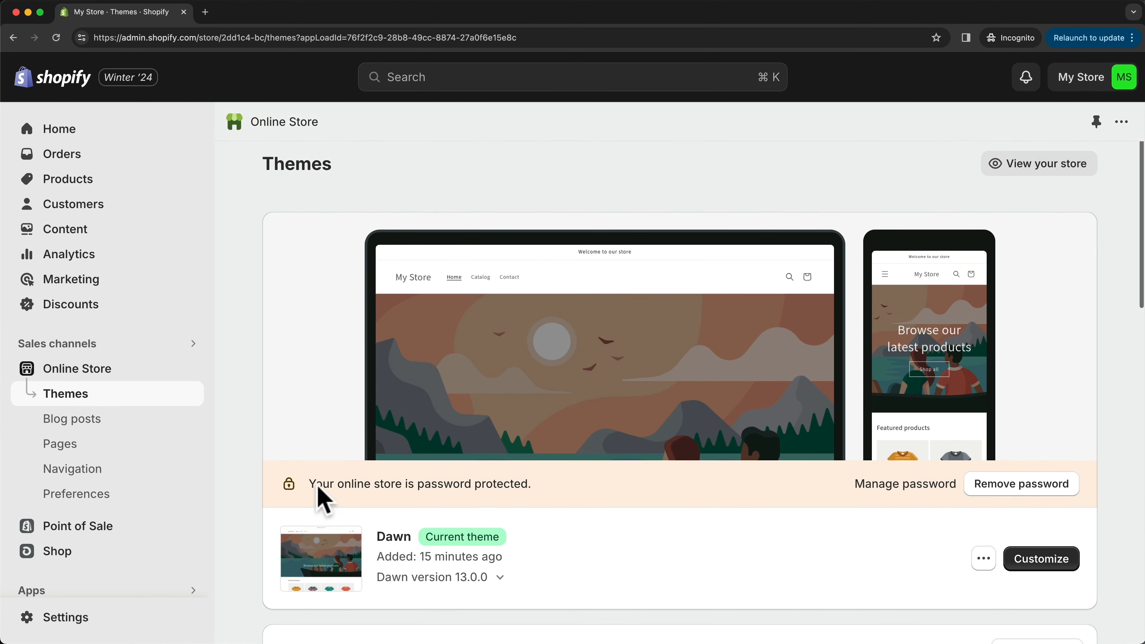
pyautogui.moveTo(377, 533); pyautogui.dragTo(460, 535)
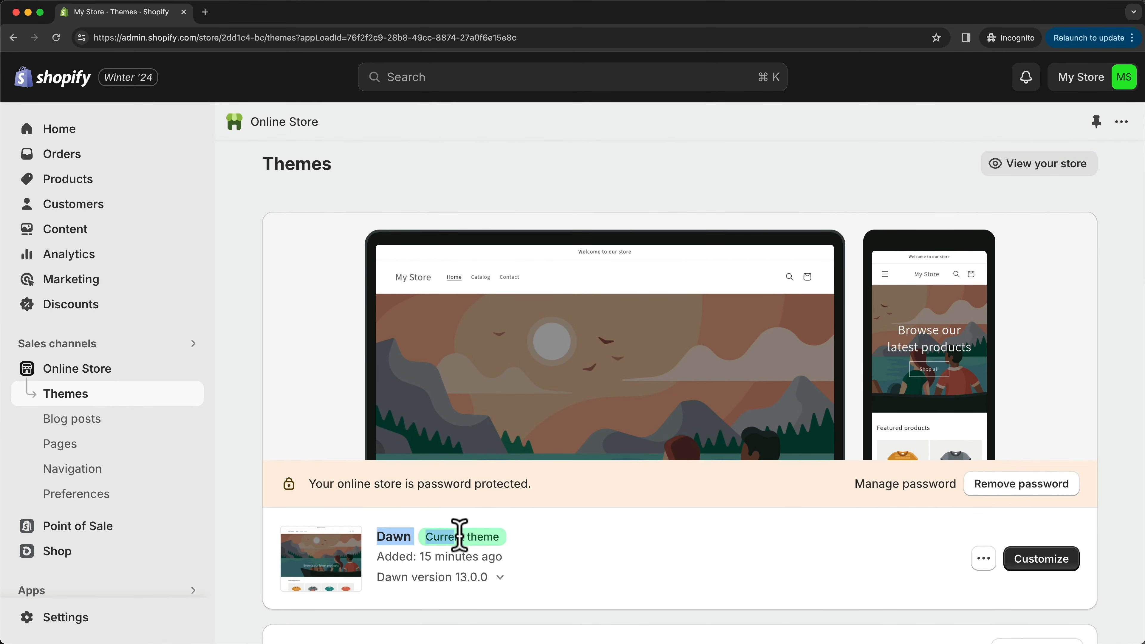
pyautogui.click(607, 548)
# - Look through the theme library and the popular free themes offered for the store
pyautogui.scroll(-3, 607, 547)
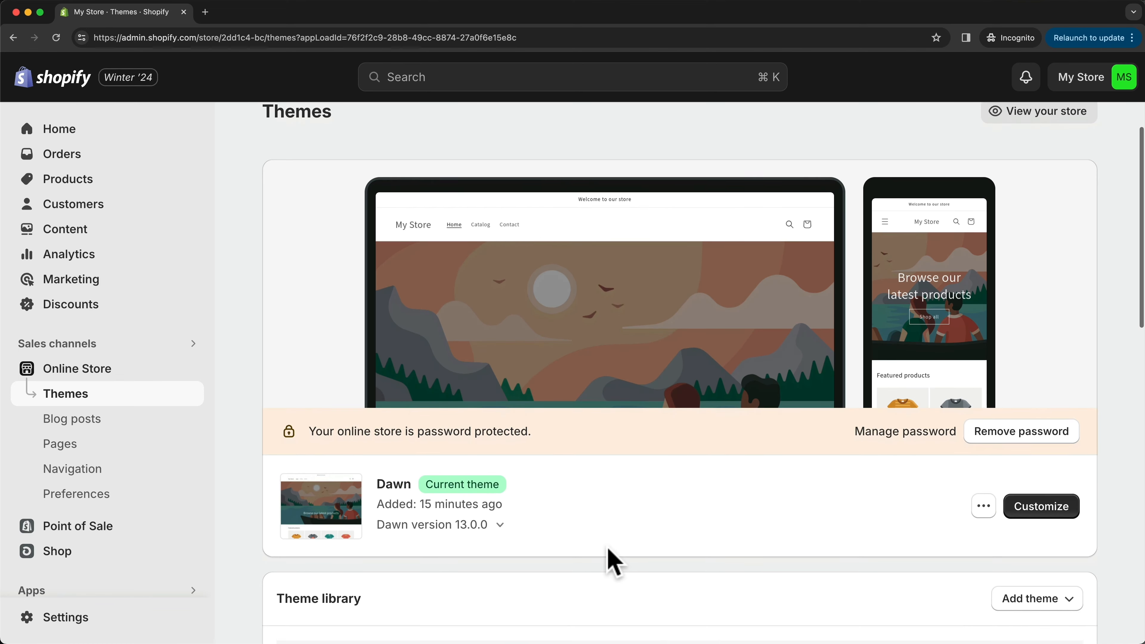
pyautogui.scroll(-8, 607, 547)
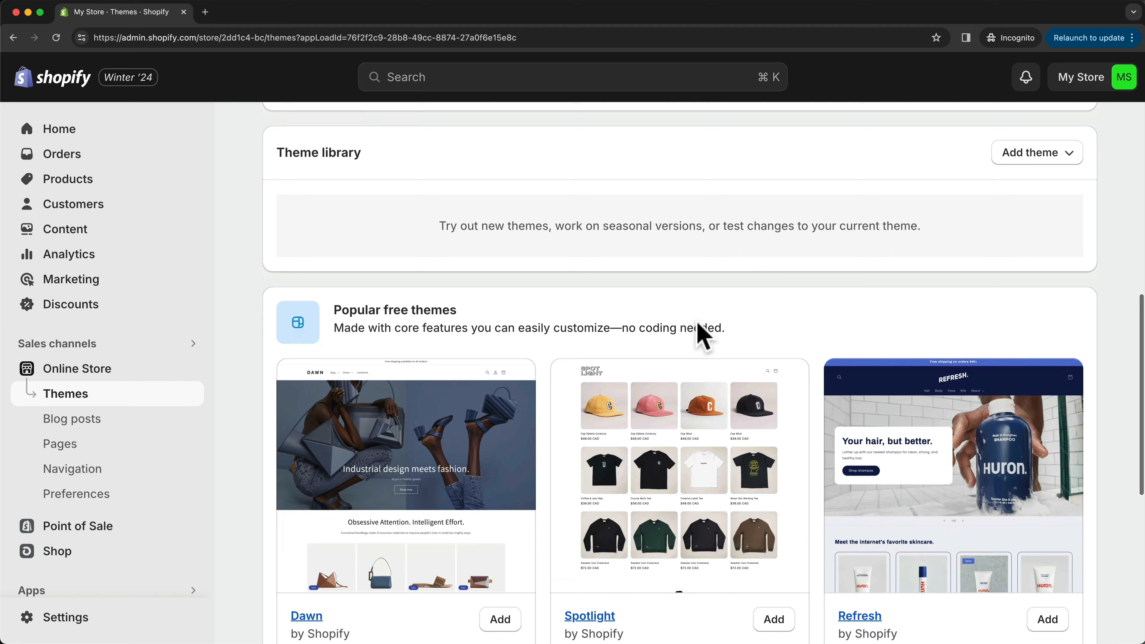
pyautogui.scroll(-4, 709, 291)
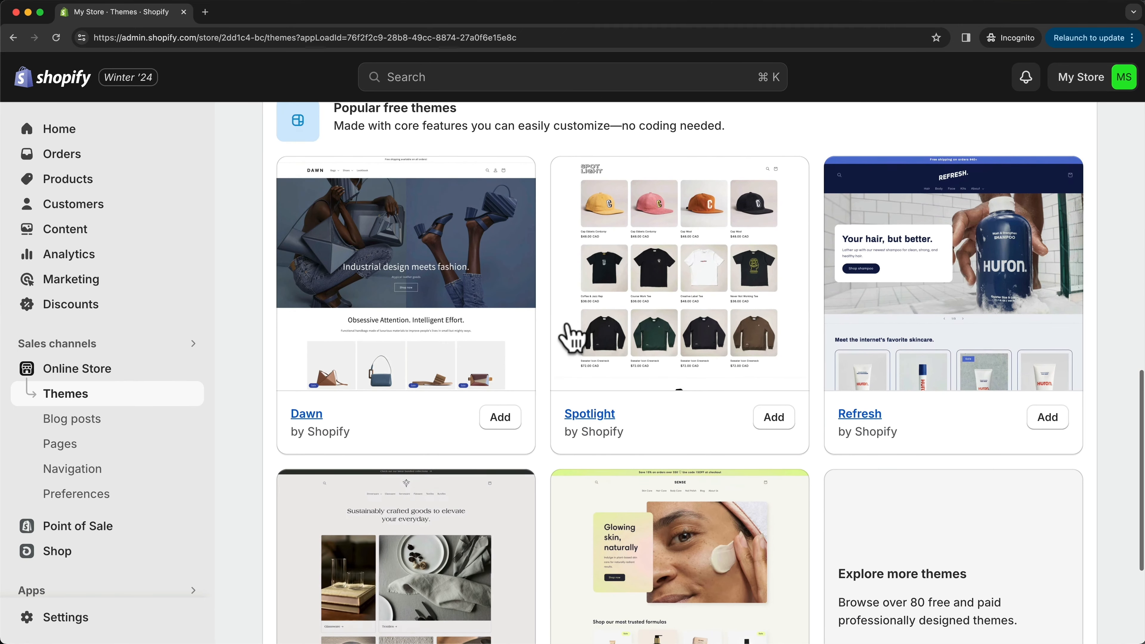
pyautogui.scroll(-1, 572, 334)
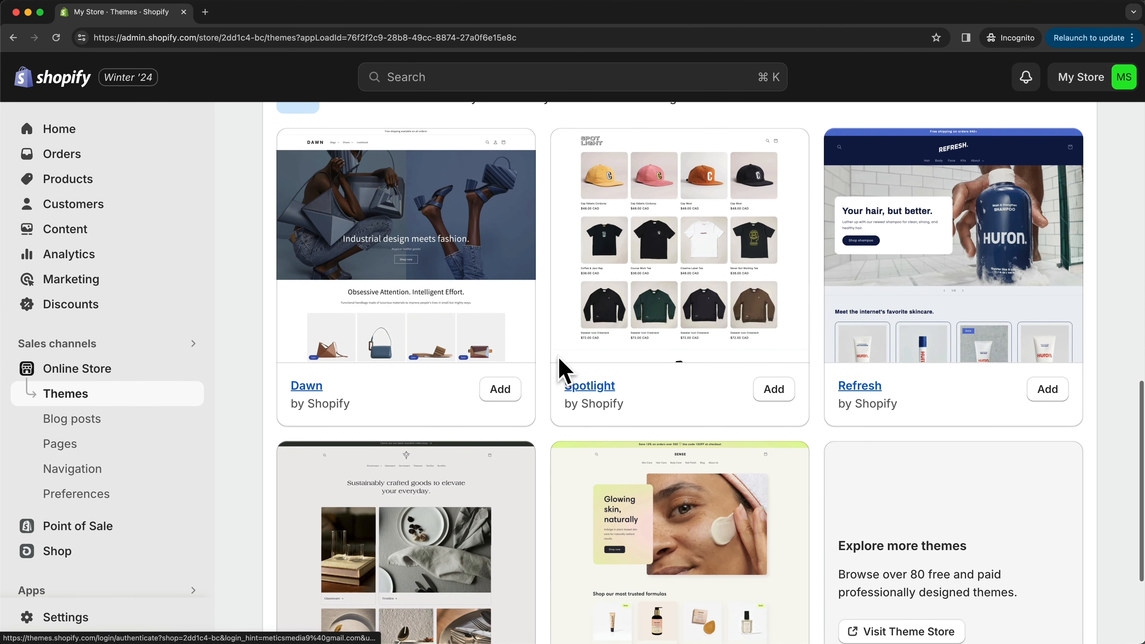
pyautogui.scroll(-1, 495, 356)
pyautogui.scroll(2, 672, 327)
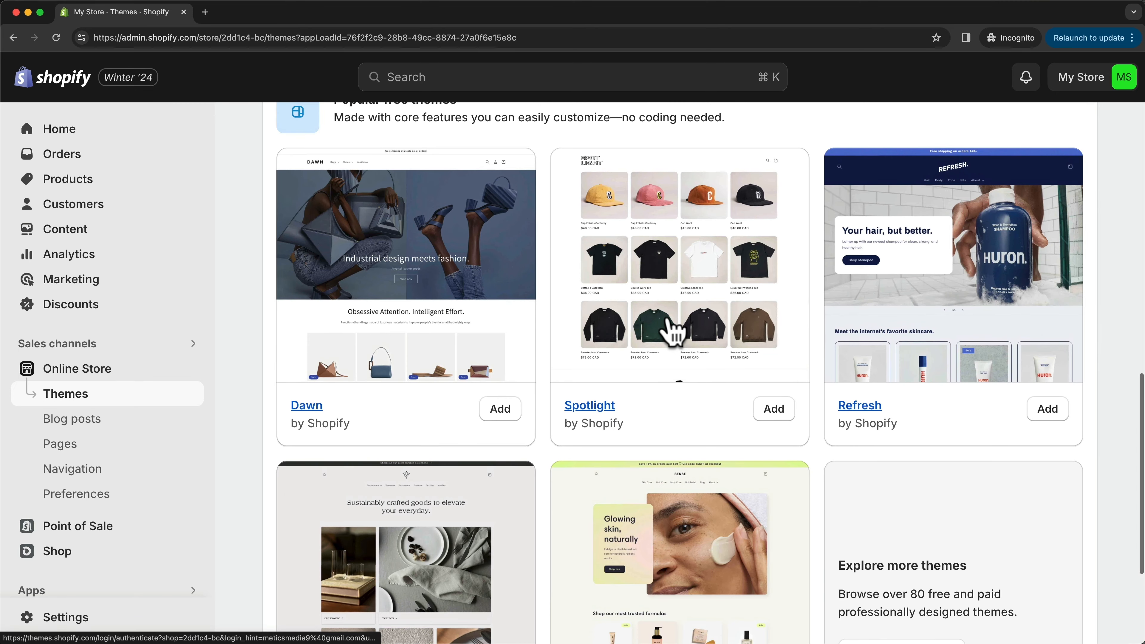
pyautogui.scroll(-1, 689, 332)
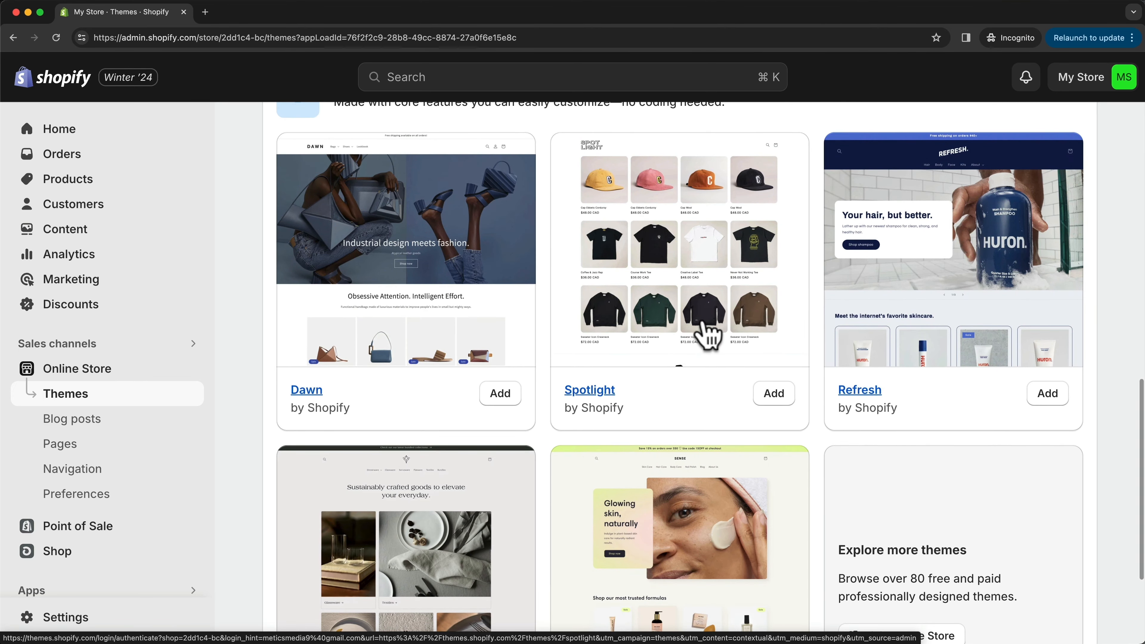
pyautogui.scroll(-8, 706, 333)
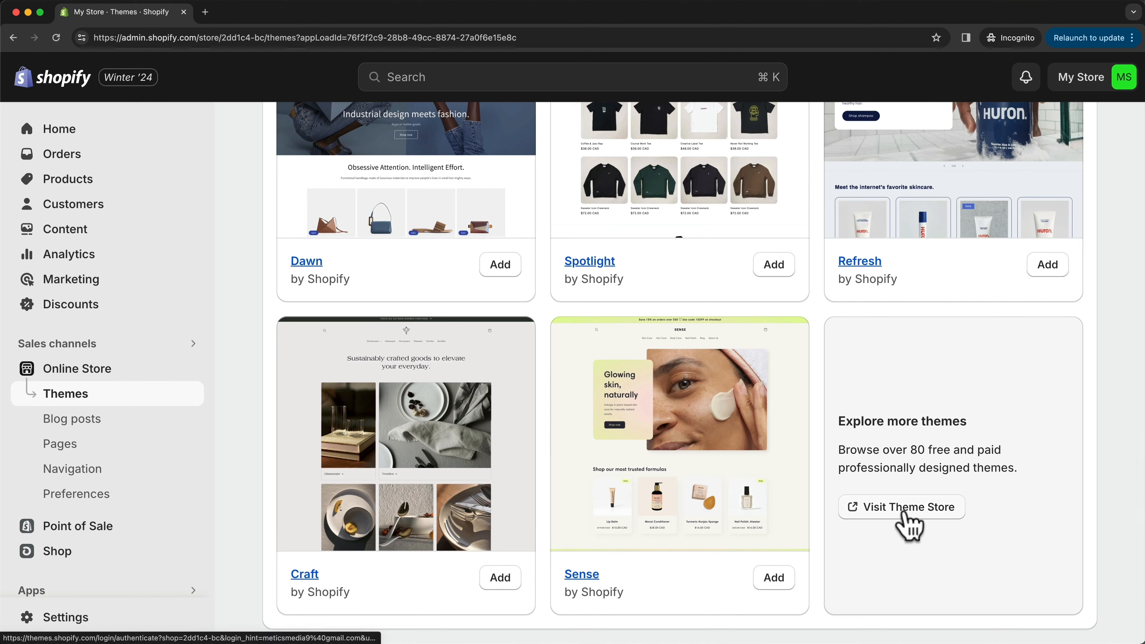
# - Visit the Shopify Theme Store and browse the listing of all themes with their prices and features
pyautogui.click(901, 506)
pyautogui.scroll(-10, 754, 297)
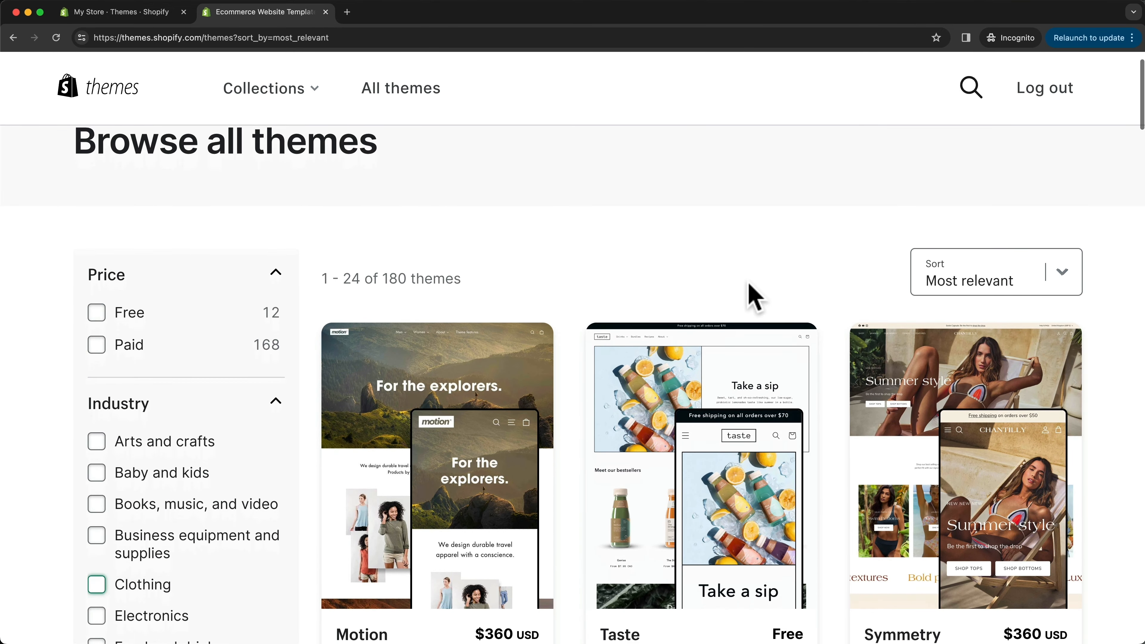
pyautogui.scroll(-15, 843, 406)
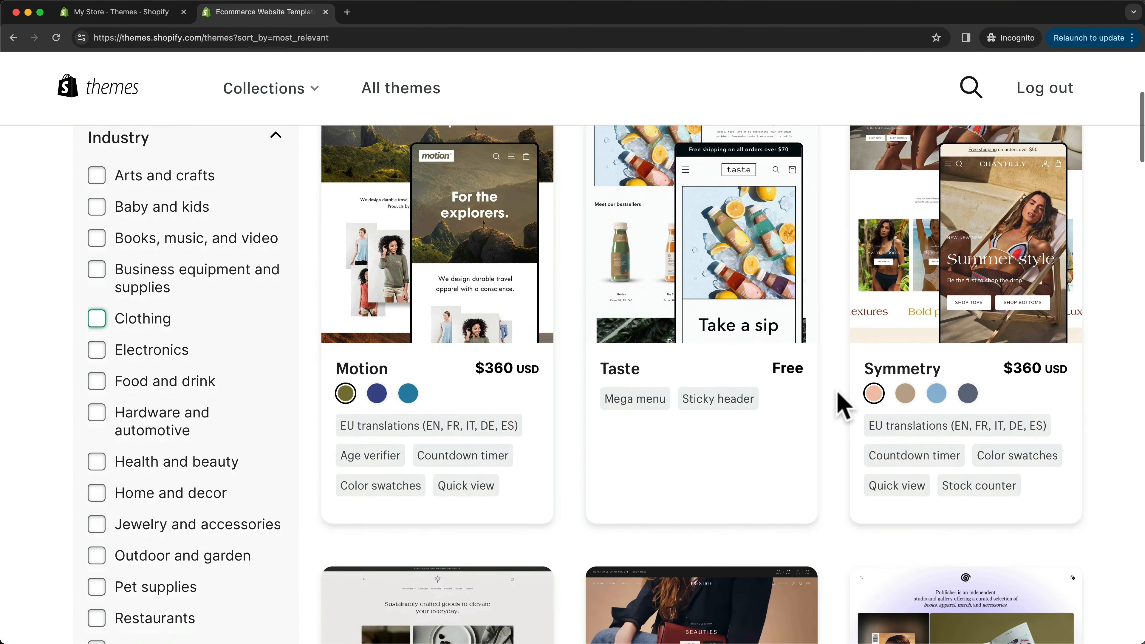
pyautogui.scroll(-17, 843, 405)
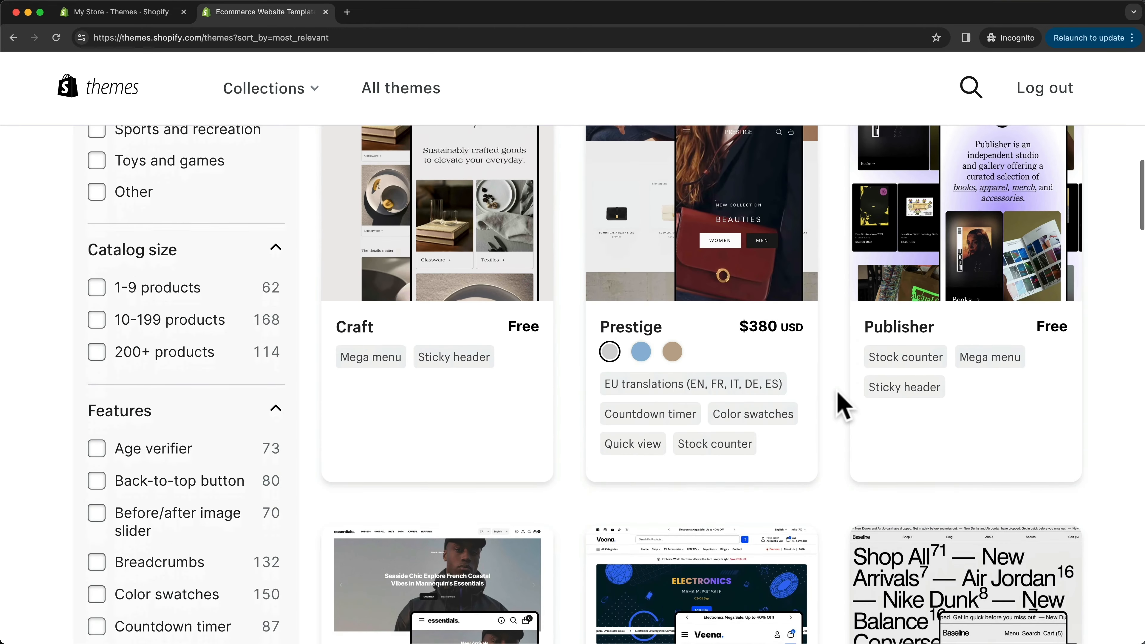
pyautogui.scroll(-11, 832, 448)
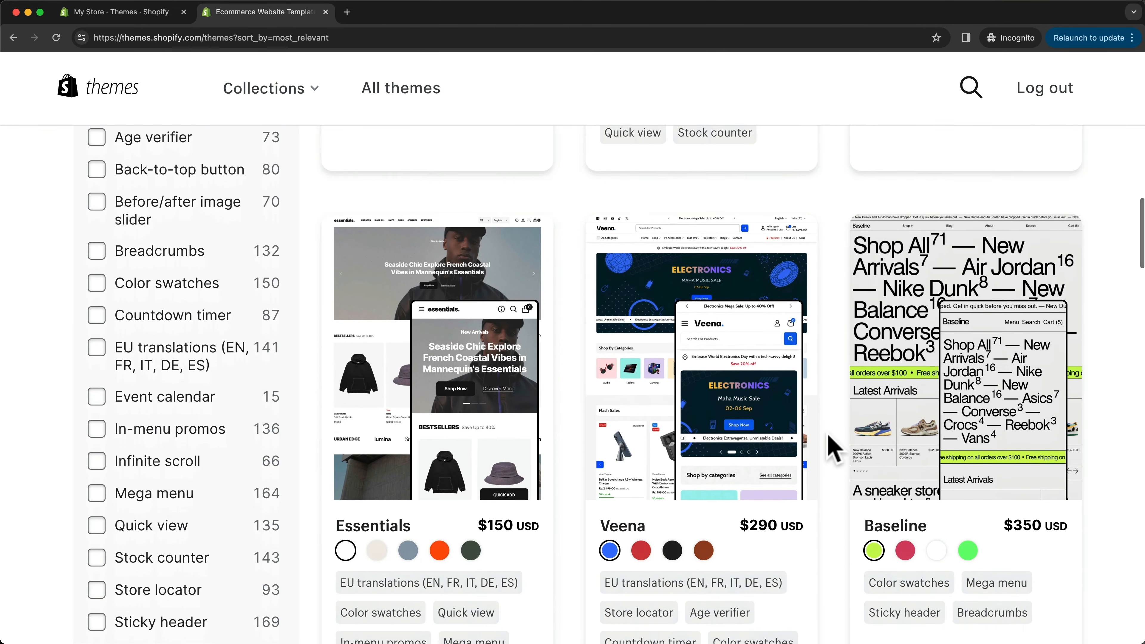
pyautogui.scroll(-10, 834, 448)
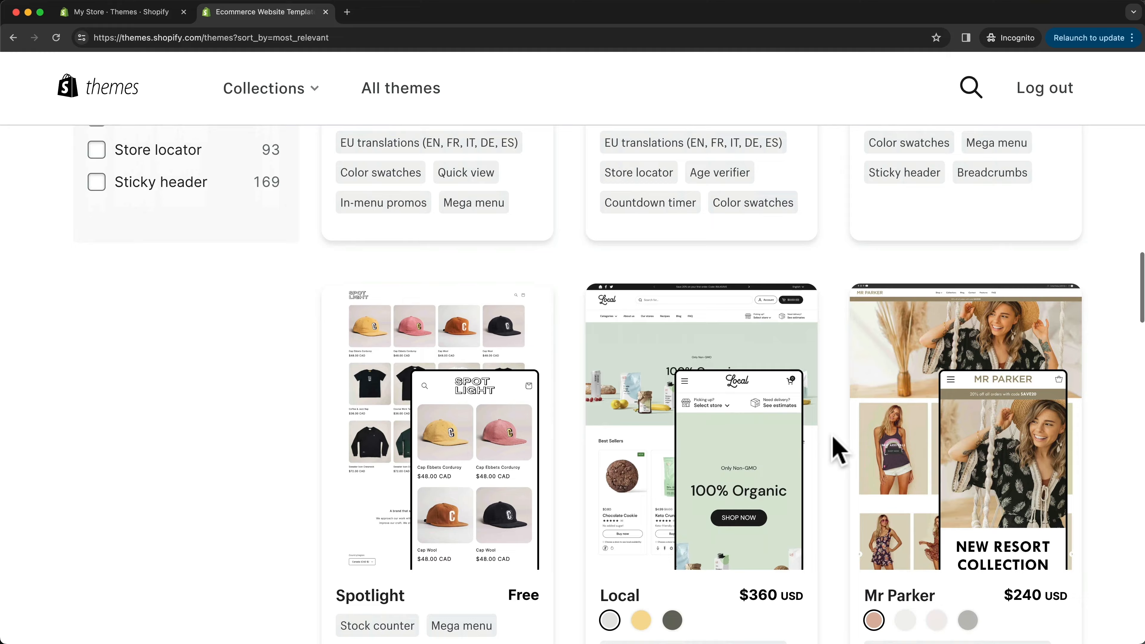
# - Filter the theme listing by the Clothing industry to browse its themes, and clear that filter again
pyautogui.moveTo(746, 480); pyautogui.dragTo(804, 479)
pyautogui.scroll(1, 786, 465)
pyautogui.scroll(20, 789, 467)
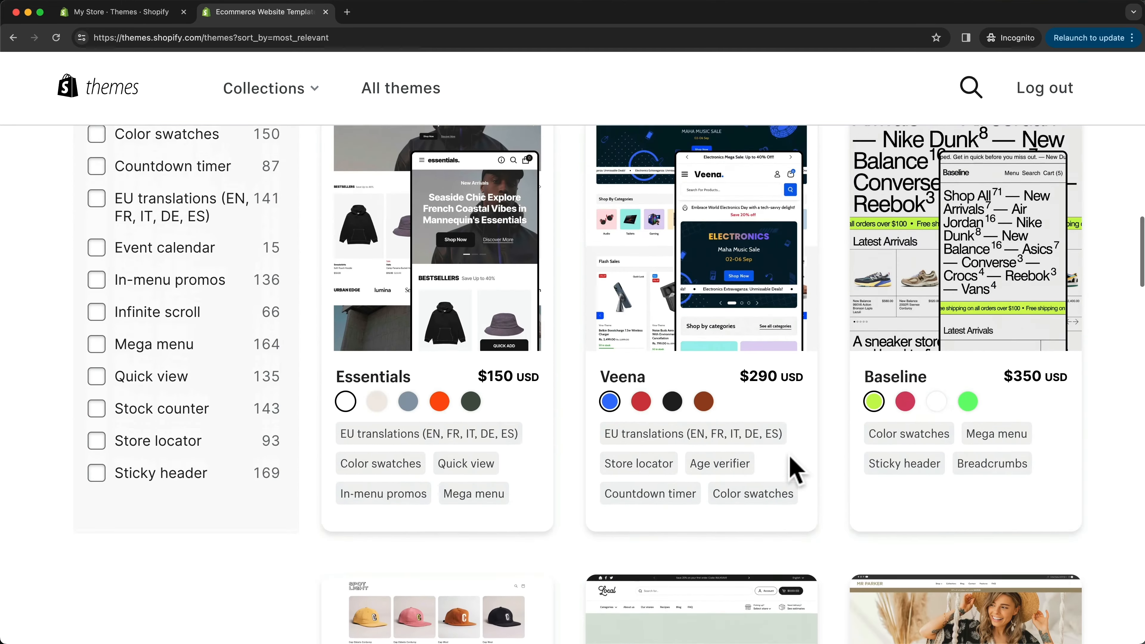
pyautogui.scroll(4, 703, 442)
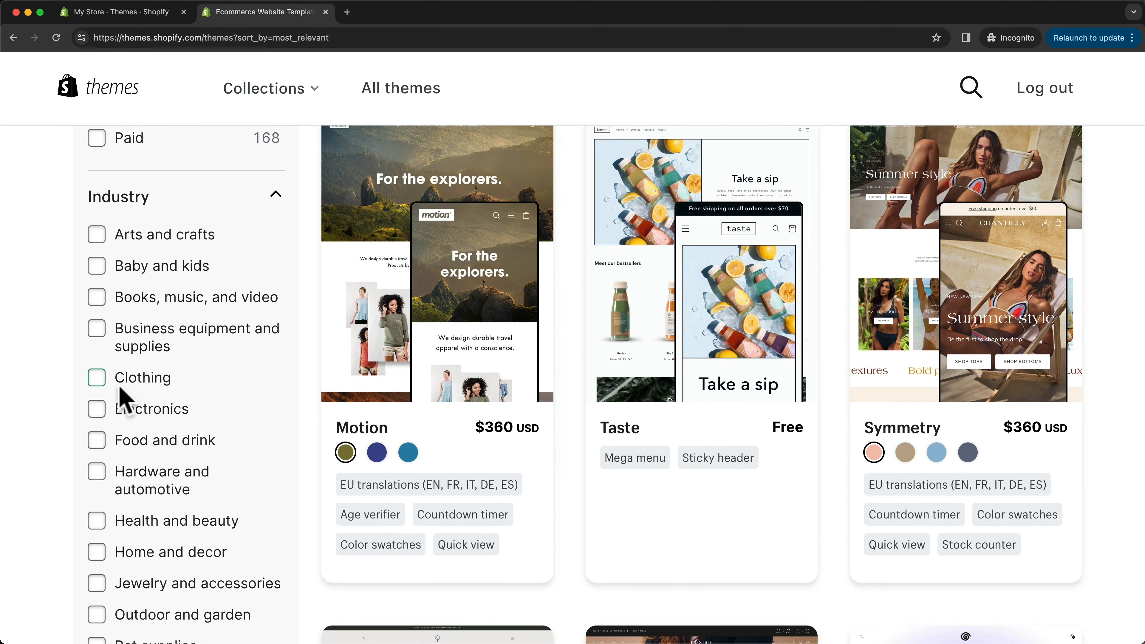
pyautogui.click(96, 377)
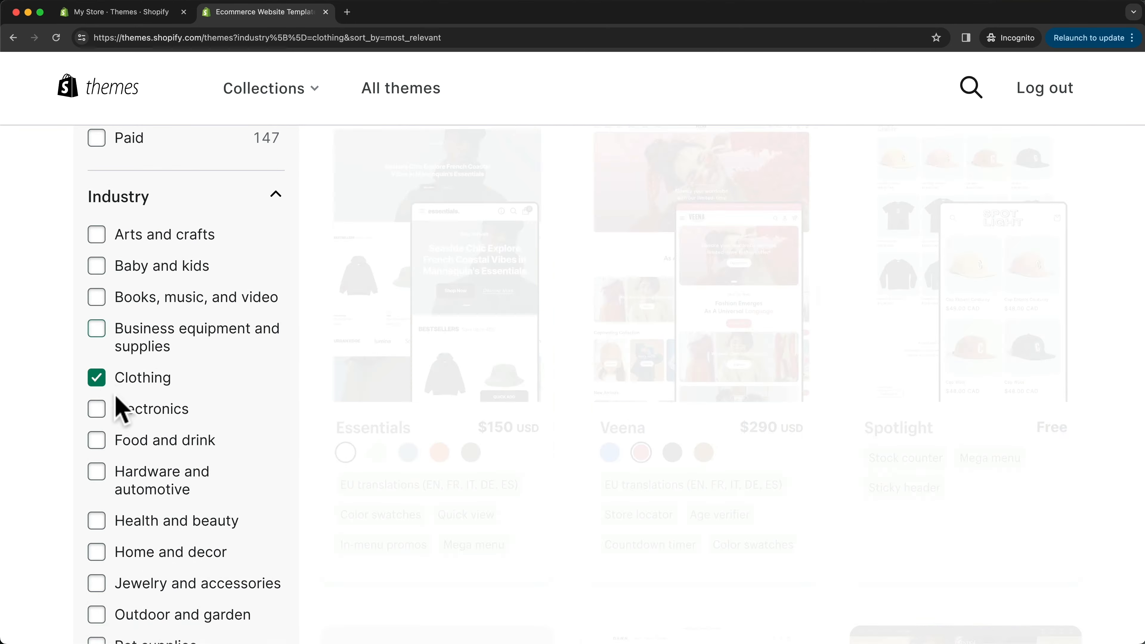
pyautogui.scroll(-5, 680, 464)
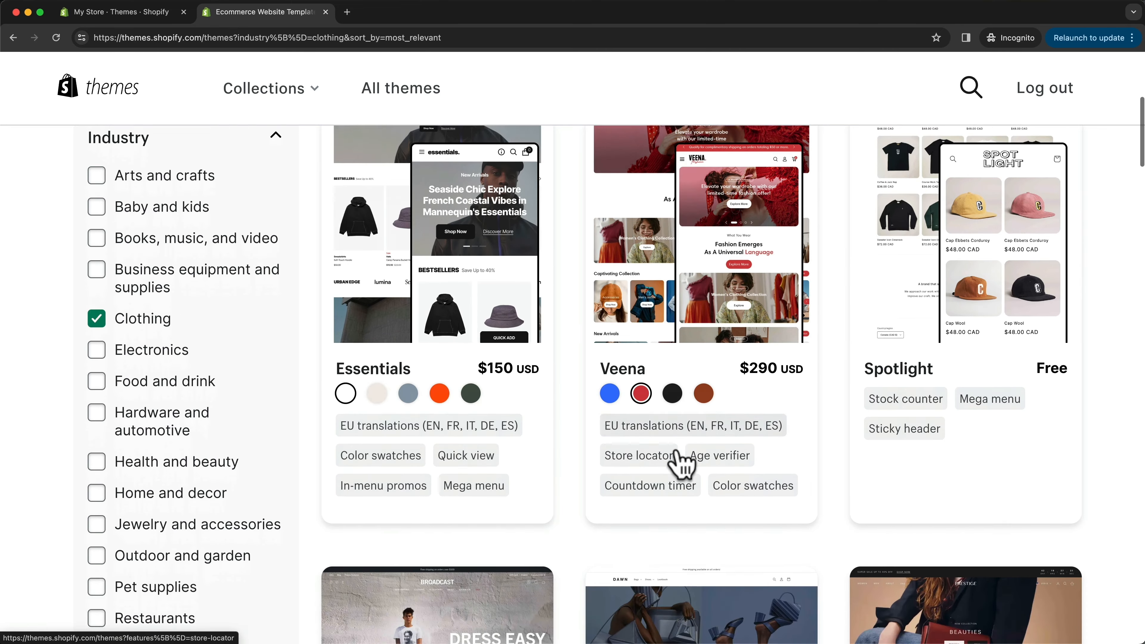
pyautogui.scroll(-5, 590, 395)
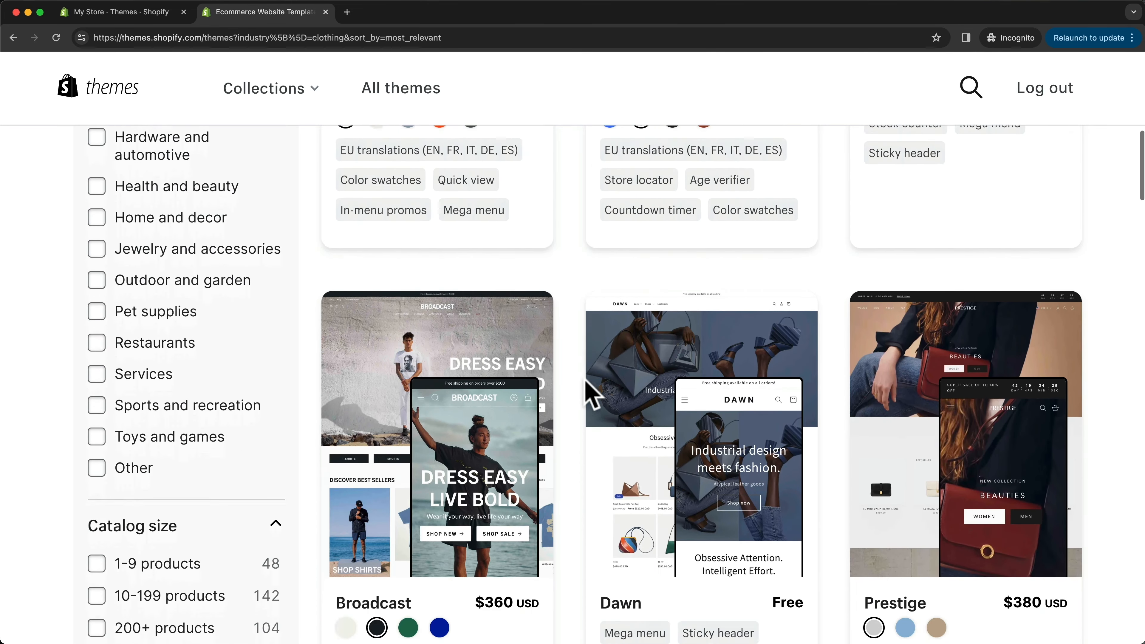
pyautogui.scroll(3, 567, 404)
pyautogui.scroll(8, 540, 451)
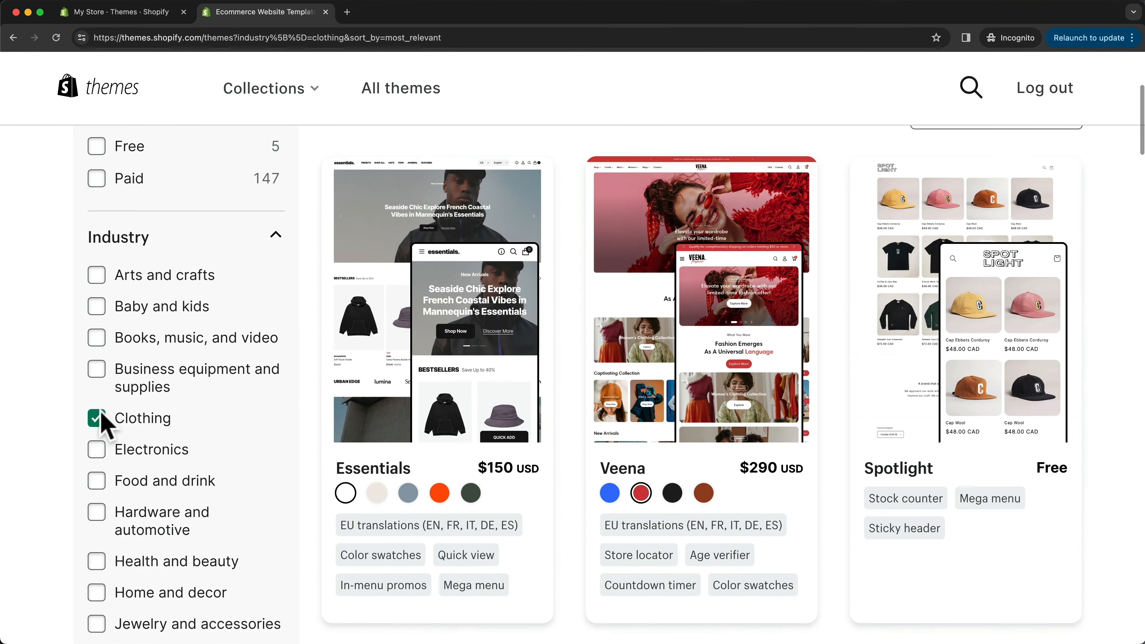
pyautogui.click(97, 417)
# - Filter the theme listing to show only free themes
pyautogui.scroll(1, 473, 457)
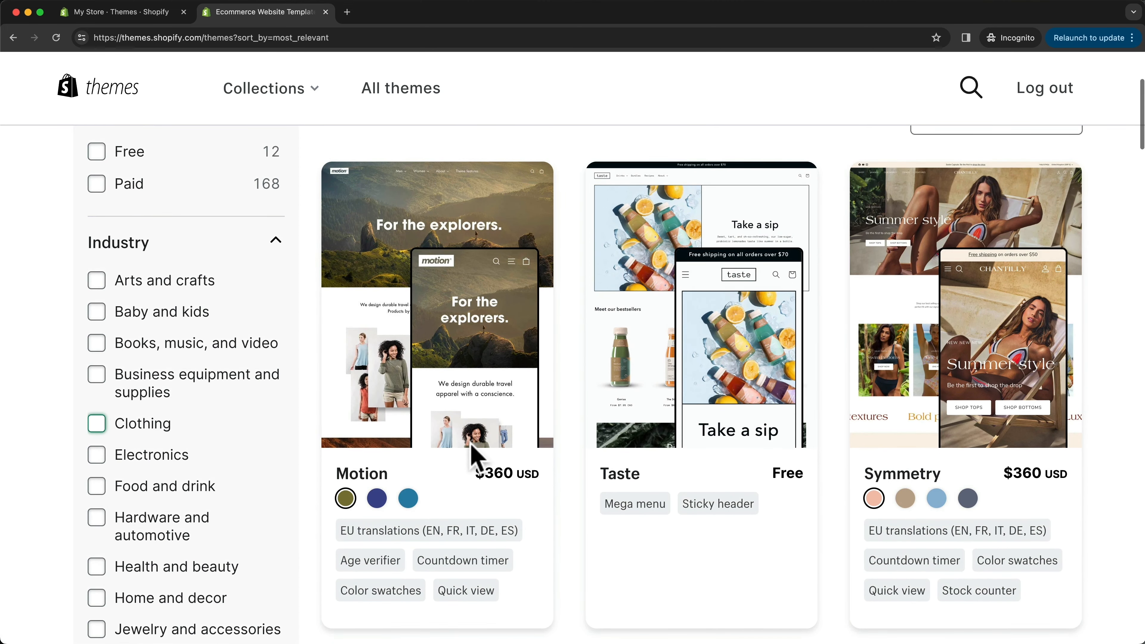
pyautogui.scroll(3, 314, 417)
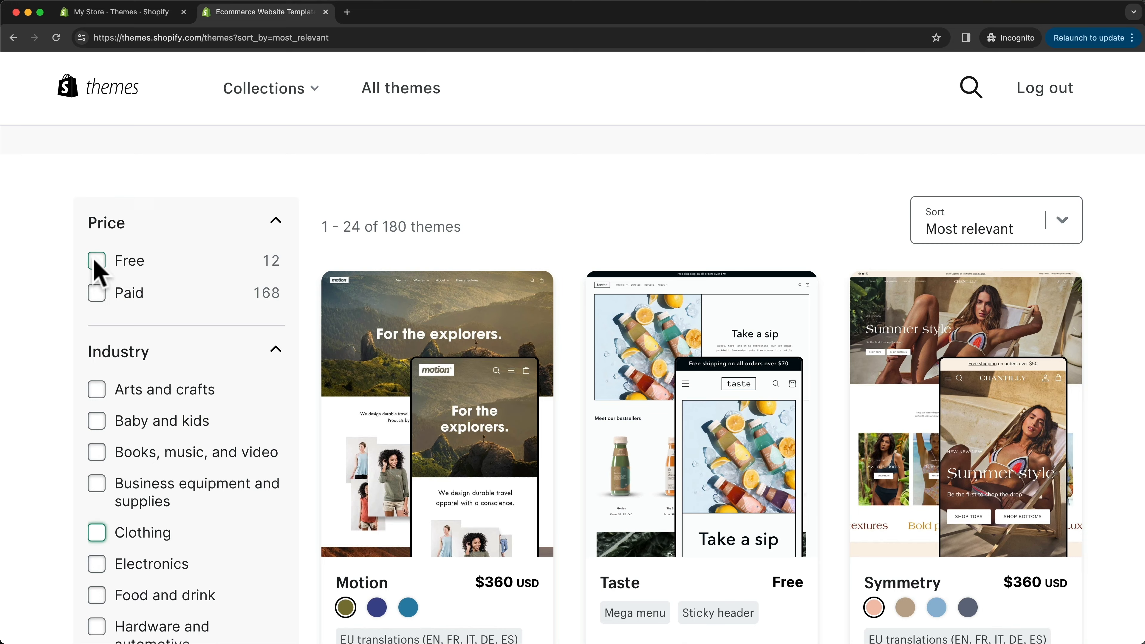
pyautogui.click(97, 267)
# - Look through the free themes in the filtered listing and compare their designs and features
pyautogui.scroll(-1, 383, 245)
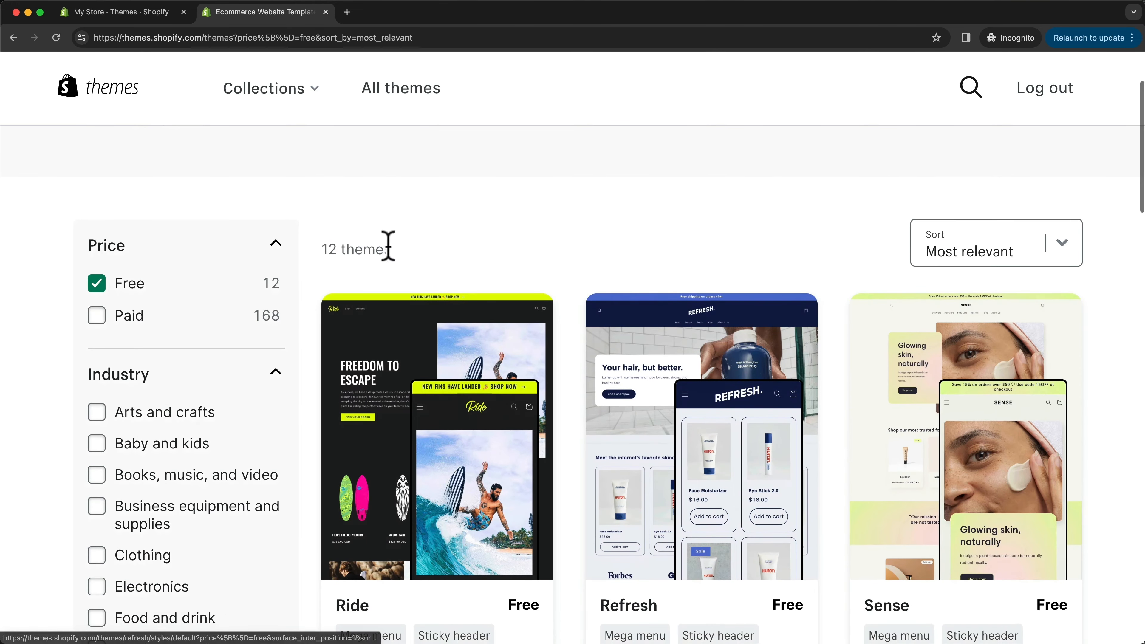
pyautogui.scroll(-4, 688, 337)
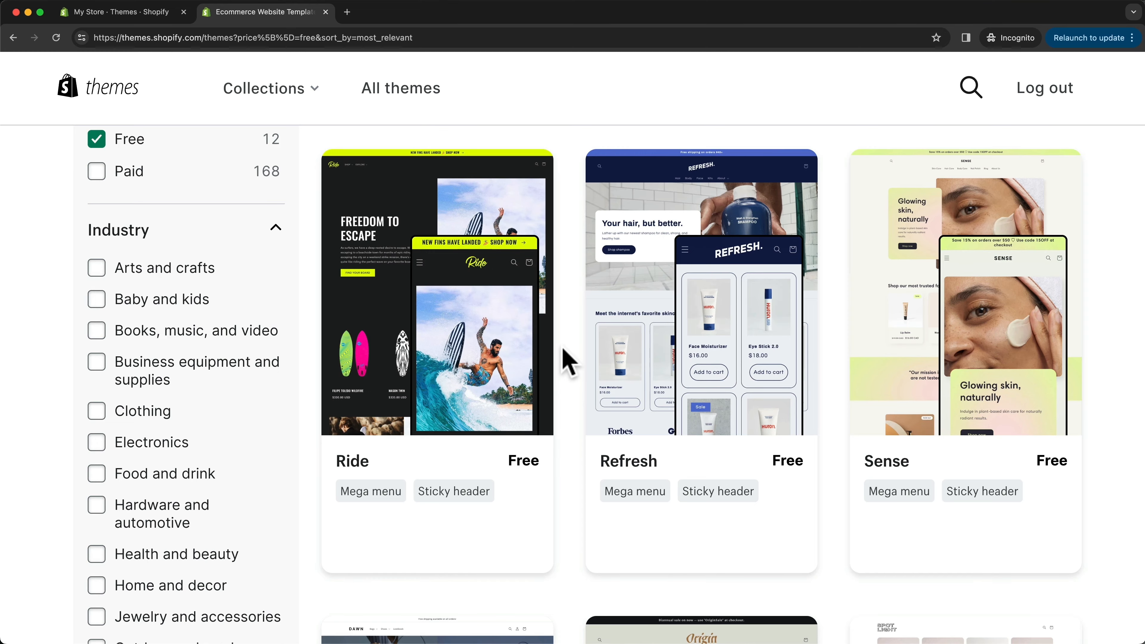
pyautogui.scroll(-4, 569, 360)
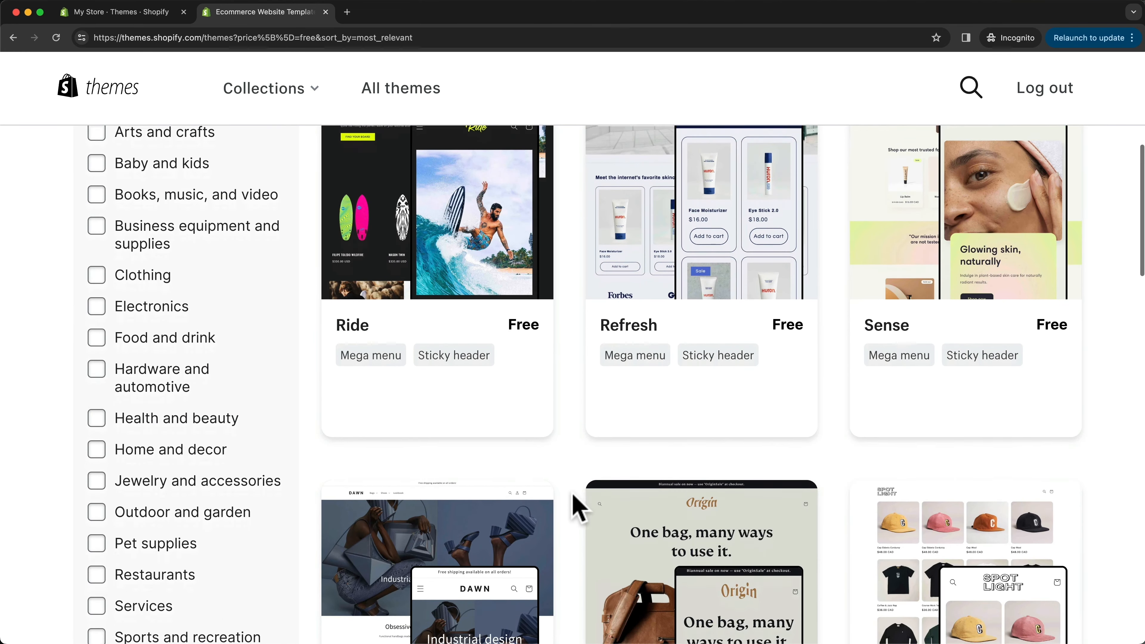
pyautogui.scroll(3, 568, 506)
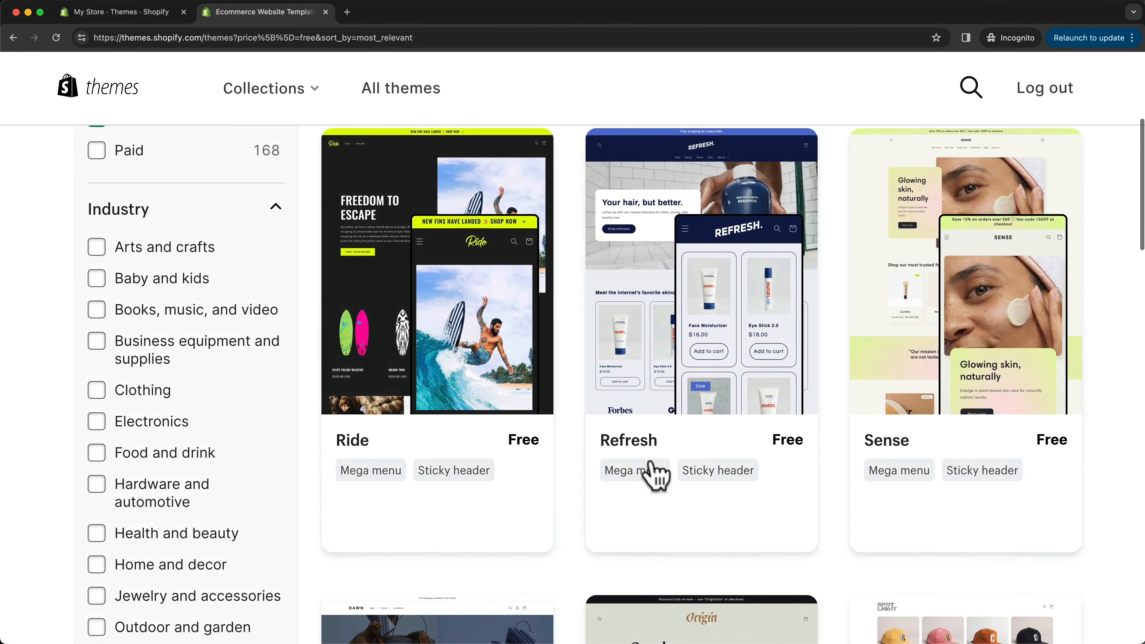
pyautogui.scroll(1, 856, 334)
pyautogui.scroll(-4, 952, 375)
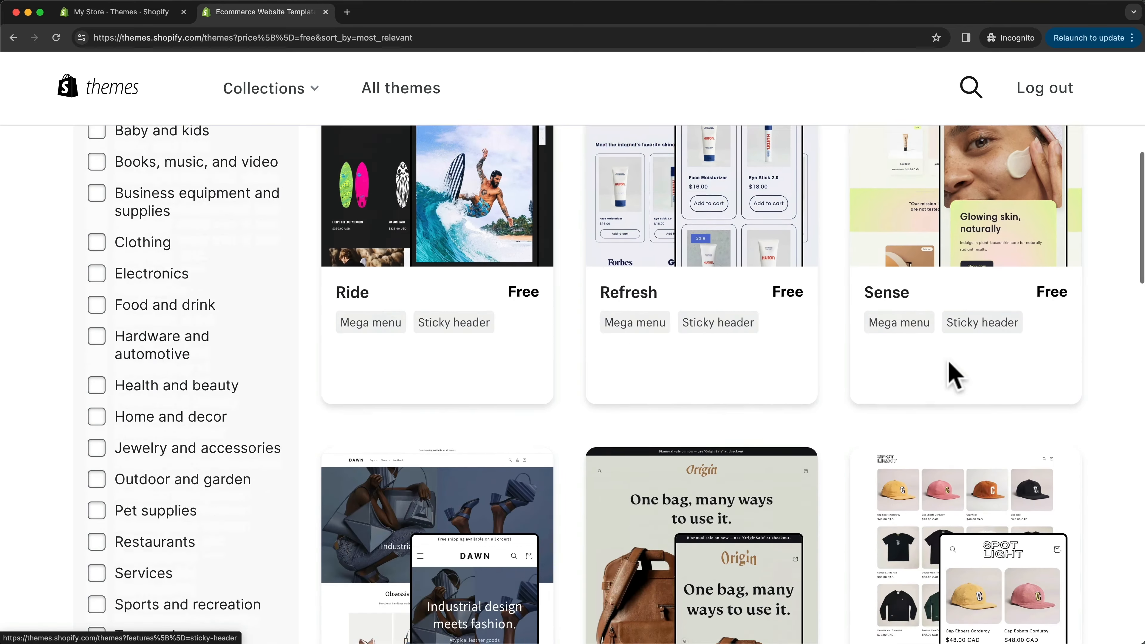
pyautogui.scroll(-5, 952, 374)
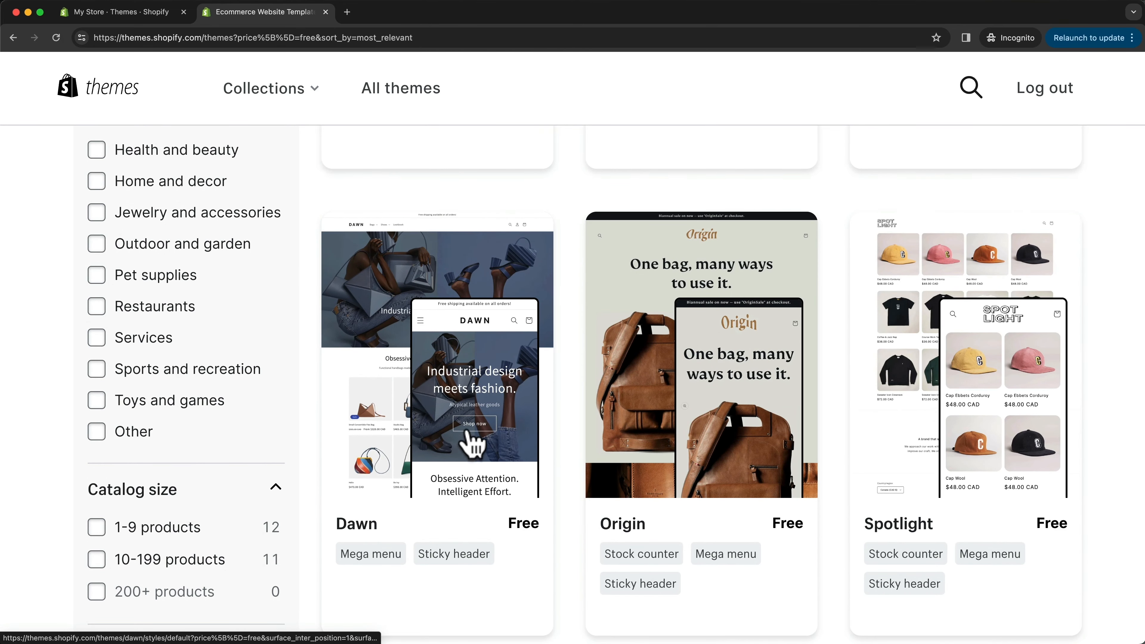
pyautogui.scroll(-1, 519, 446)
pyautogui.scroll(7, 577, 449)
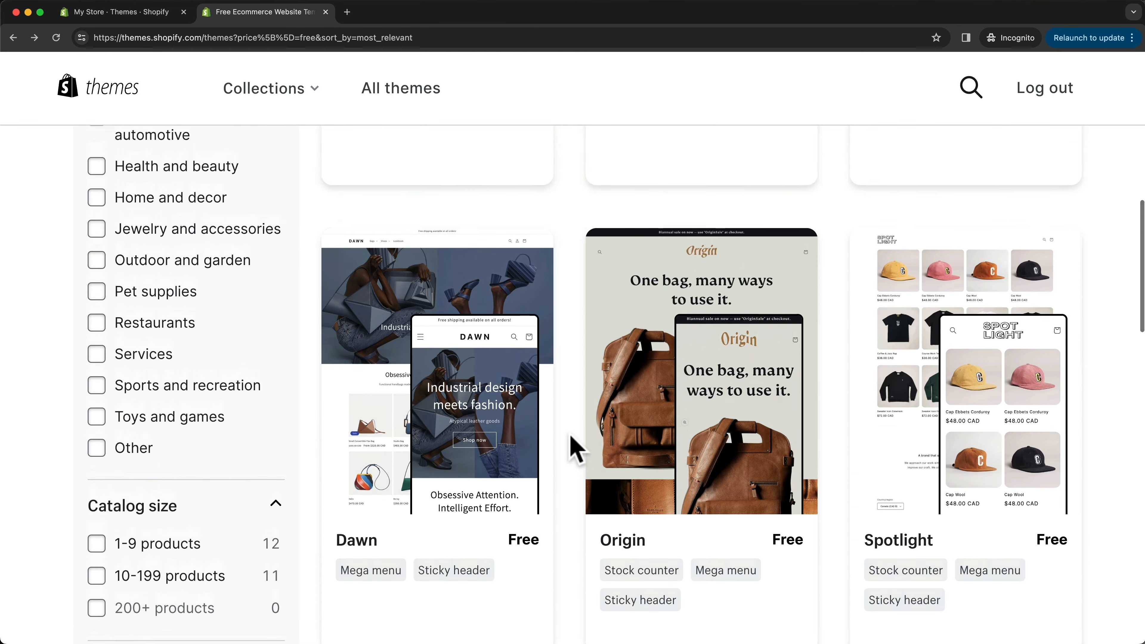
pyautogui.scroll(4, 578, 455)
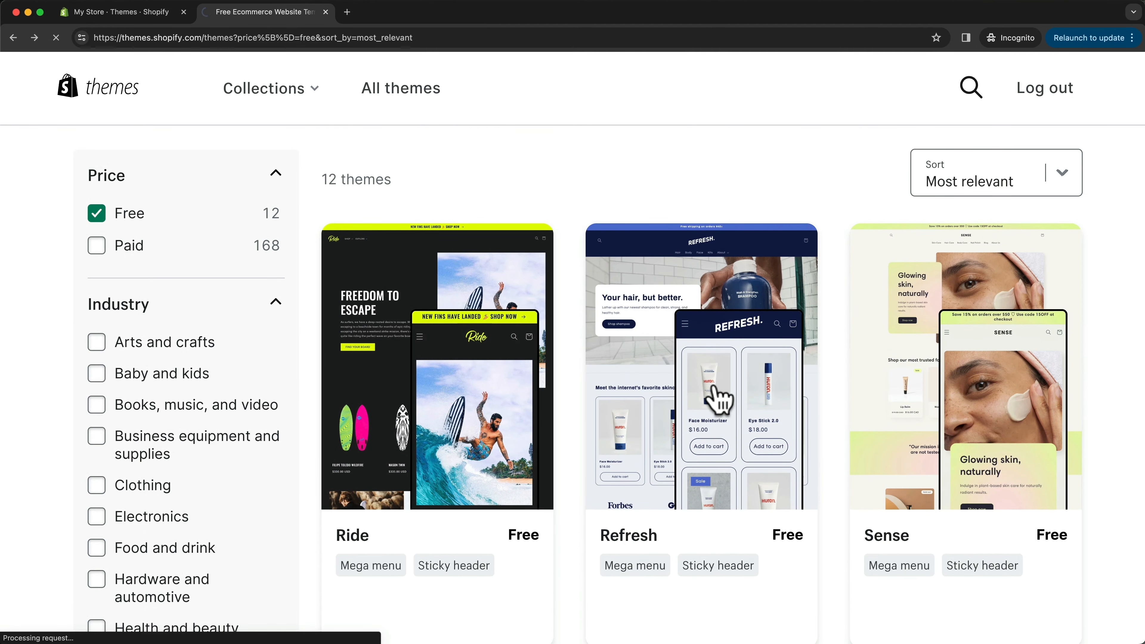
# - Open the demo store of the free Refresh theme and look through its home page
pyautogui.scroll(-3, 713, 400)
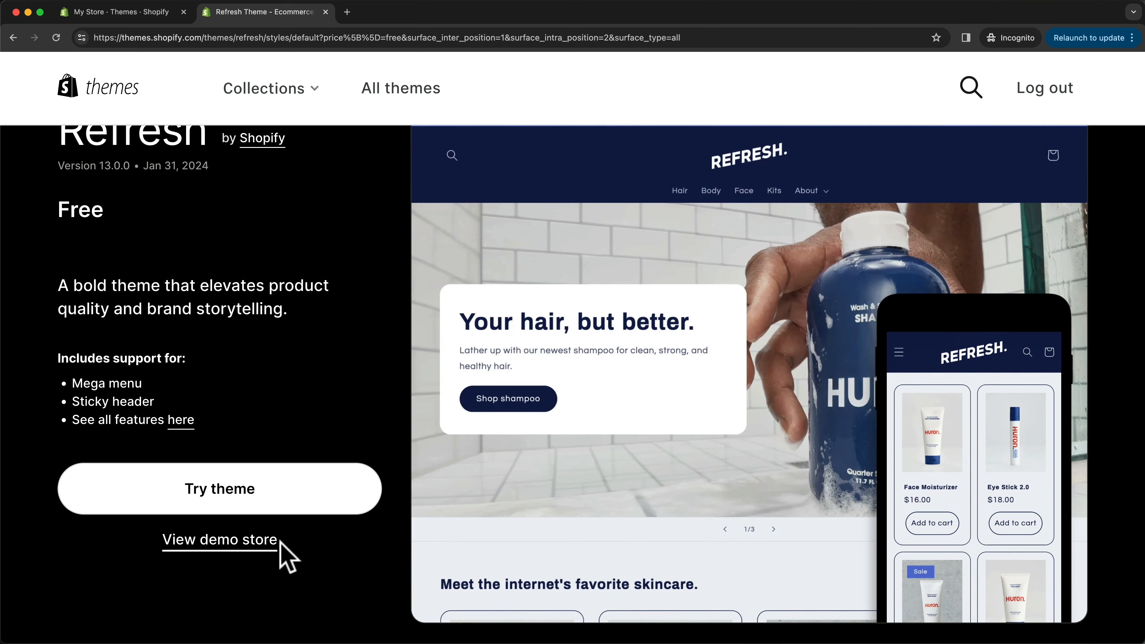
pyautogui.click(265, 541)
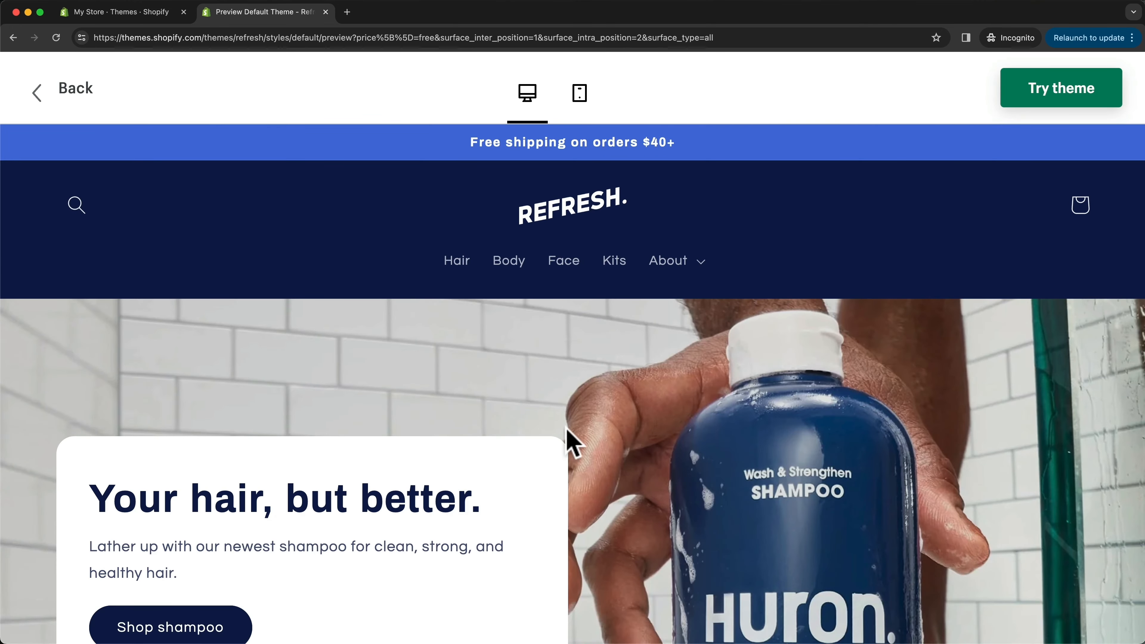
pyautogui.scroll(-7, 566, 427)
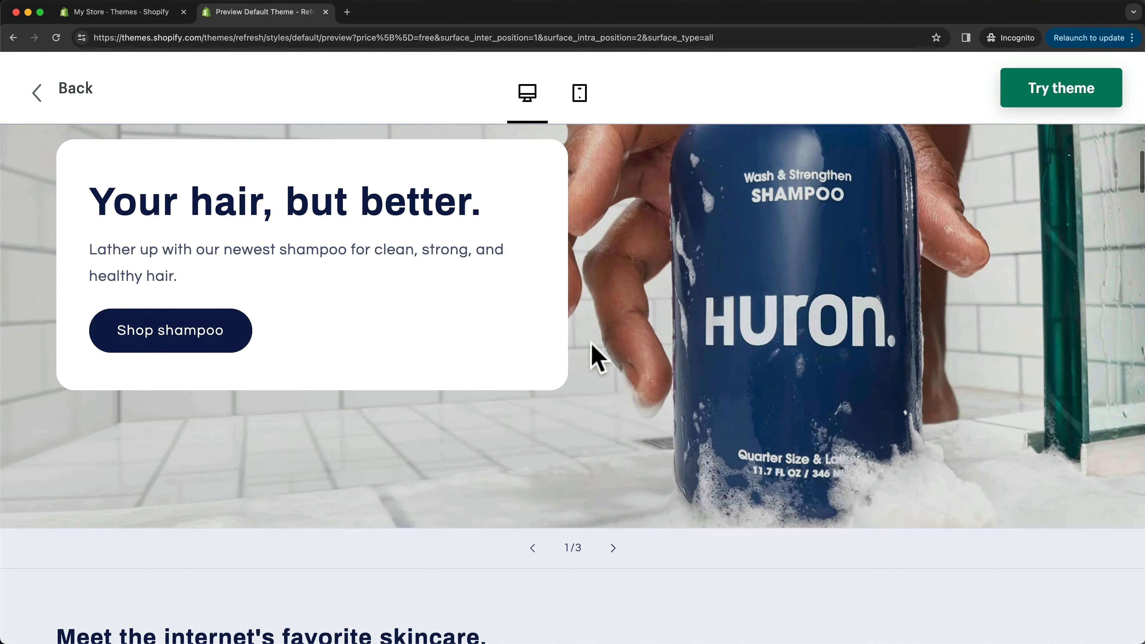
pyautogui.scroll(-10, 591, 342)
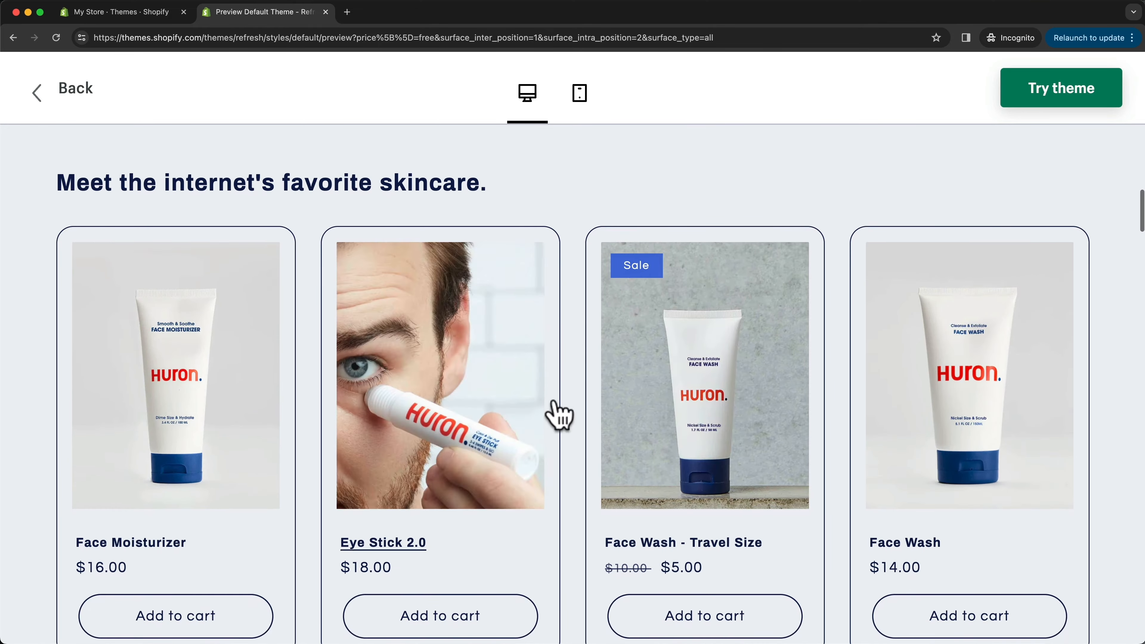
pyautogui.scroll(-14, 558, 415)
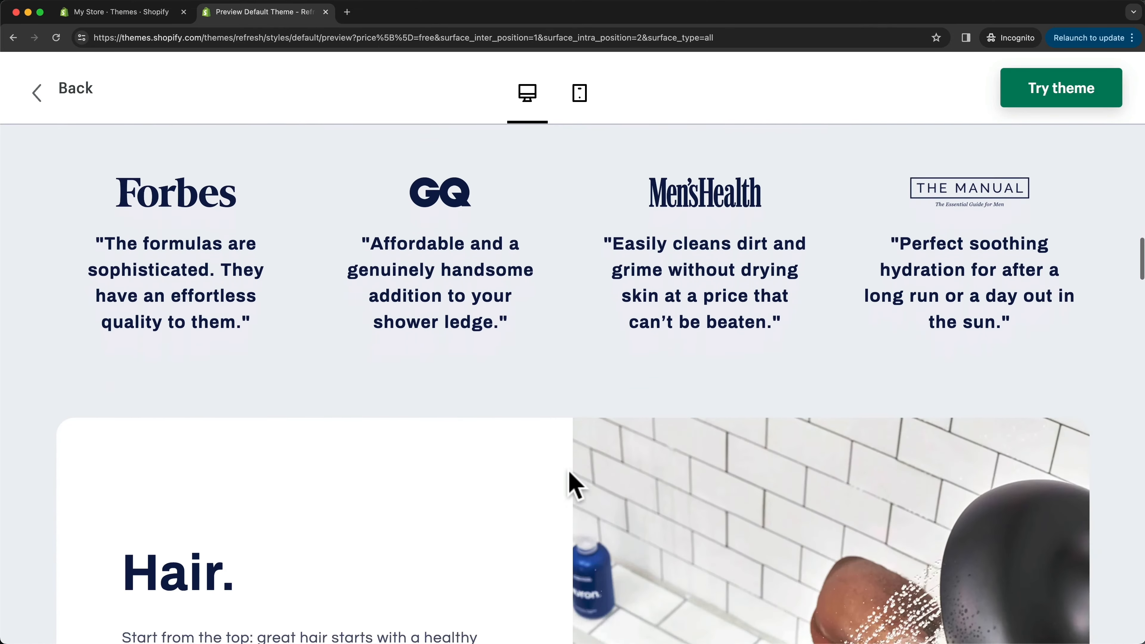
pyautogui.scroll(20, 569, 478)
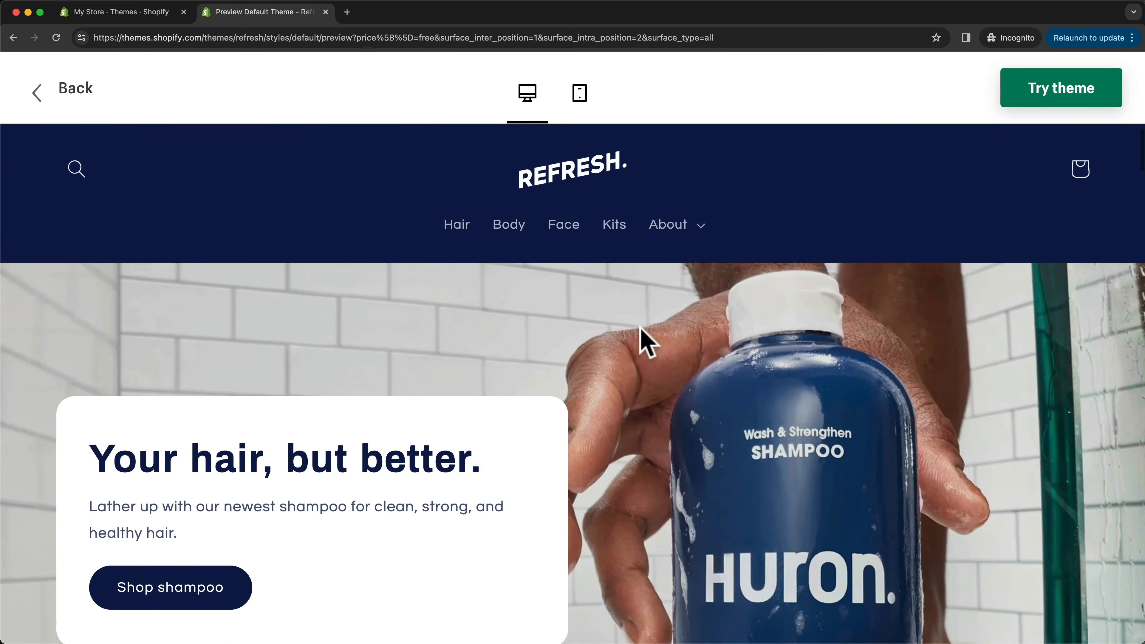
pyautogui.scroll(2, 586, 293)
# - Visit the Body collection page in the Refresh demo store and look over its layout
pyautogui.click(513, 264)
pyautogui.scroll(-14, 544, 429)
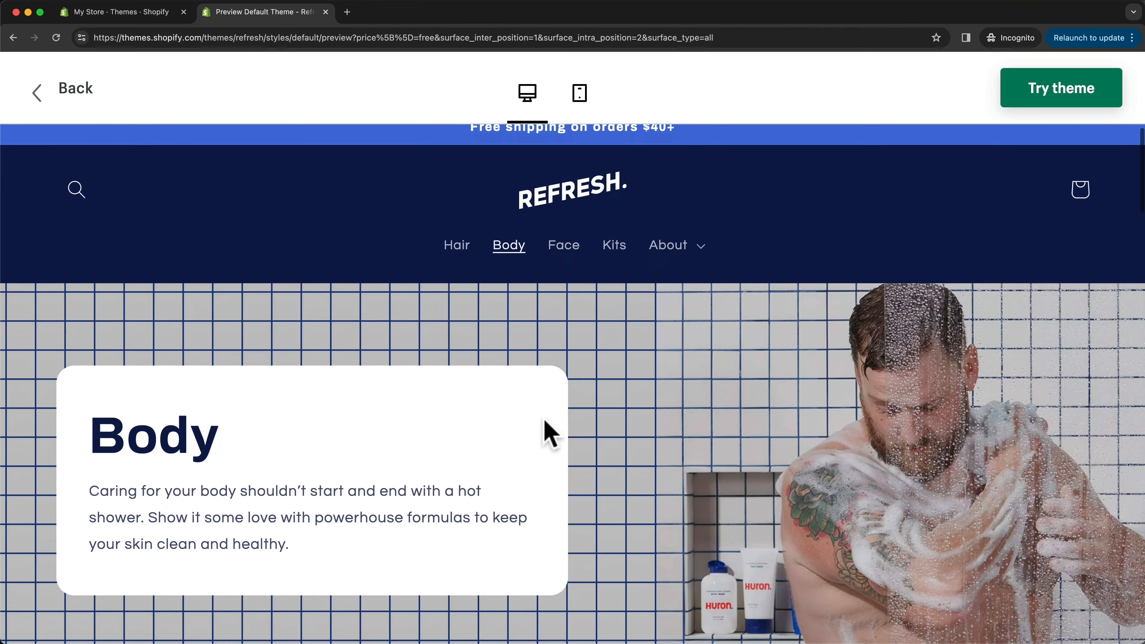
pyautogui.scroll(15, 585, 316)
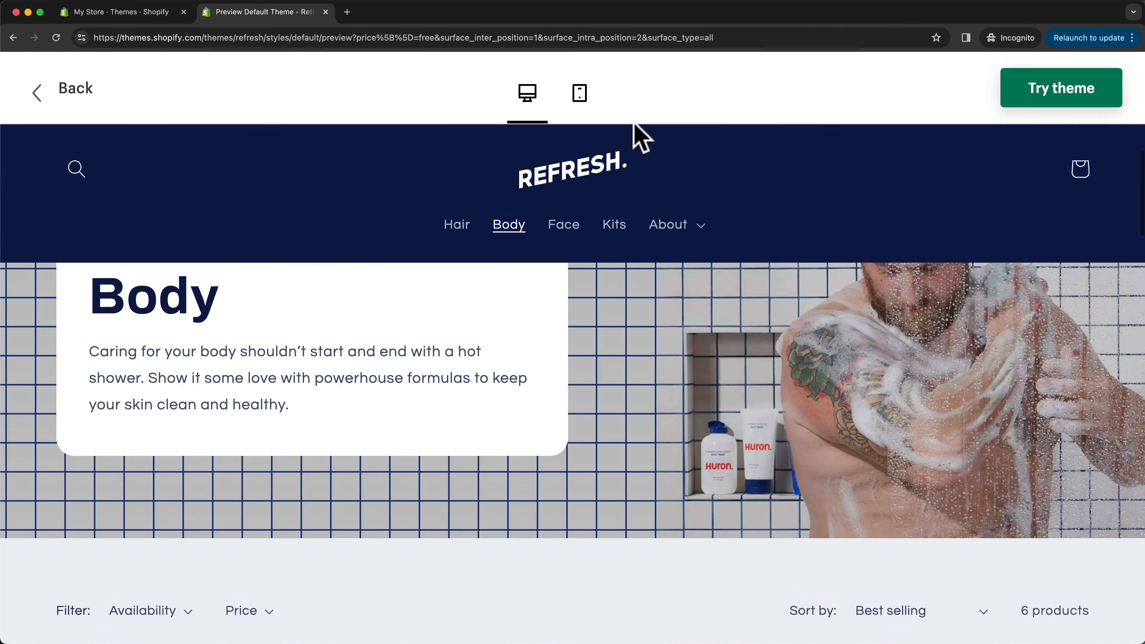
# - Preview the Refresh demo store's Hair collection page in the mobile view and return to the desktop view
pyautogui.click(580, 96)
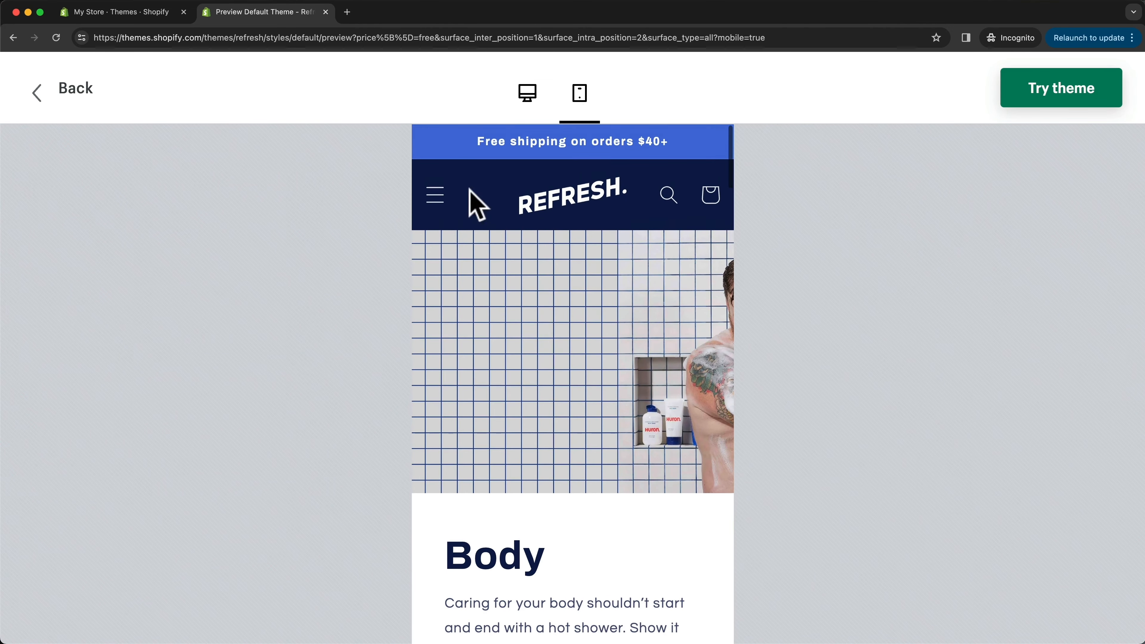
pyautogui.click(435, 197)
pyautogui.click(466, 316)
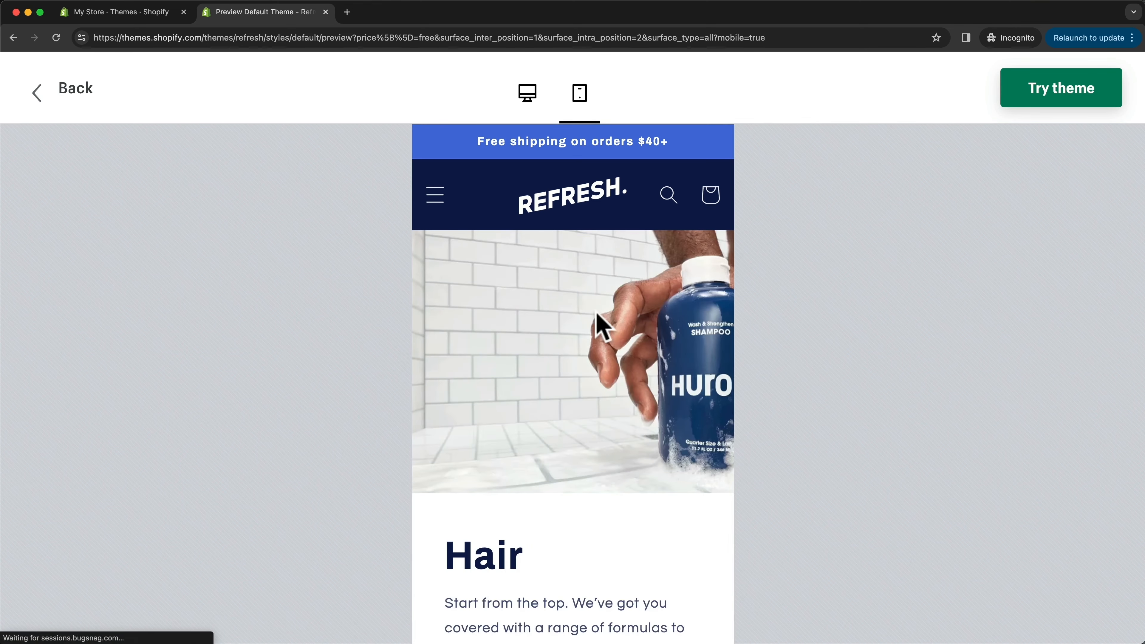
pyautogui.scroll(-10, 570, 389)
pyautogui.scroll(-8, 571, 379)
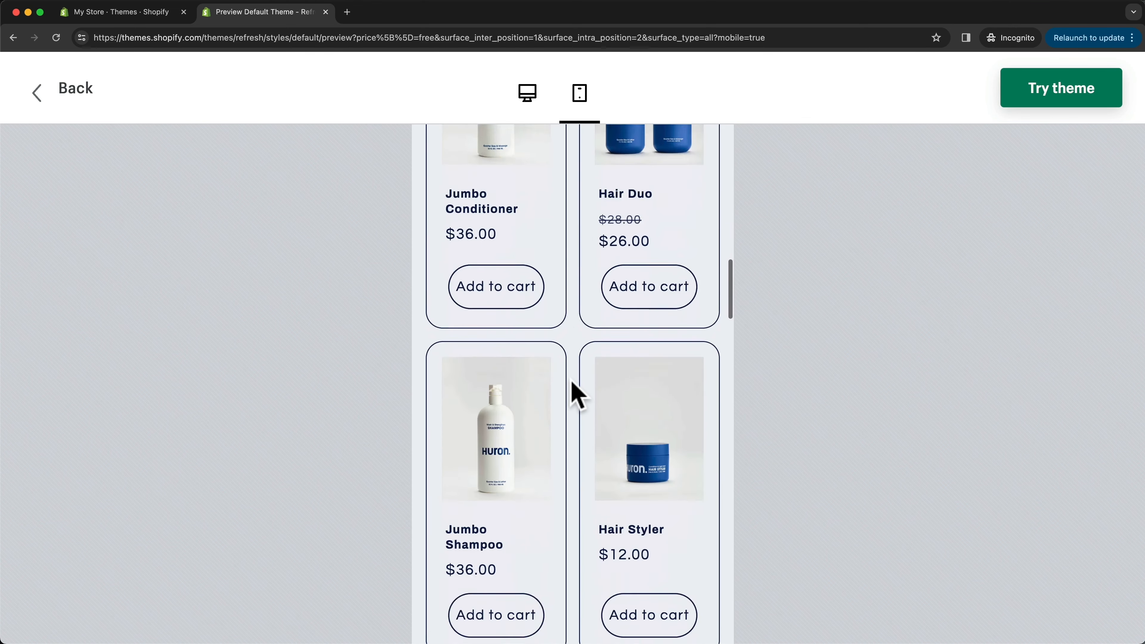
pyautogui.scroll(20, 571, 379)
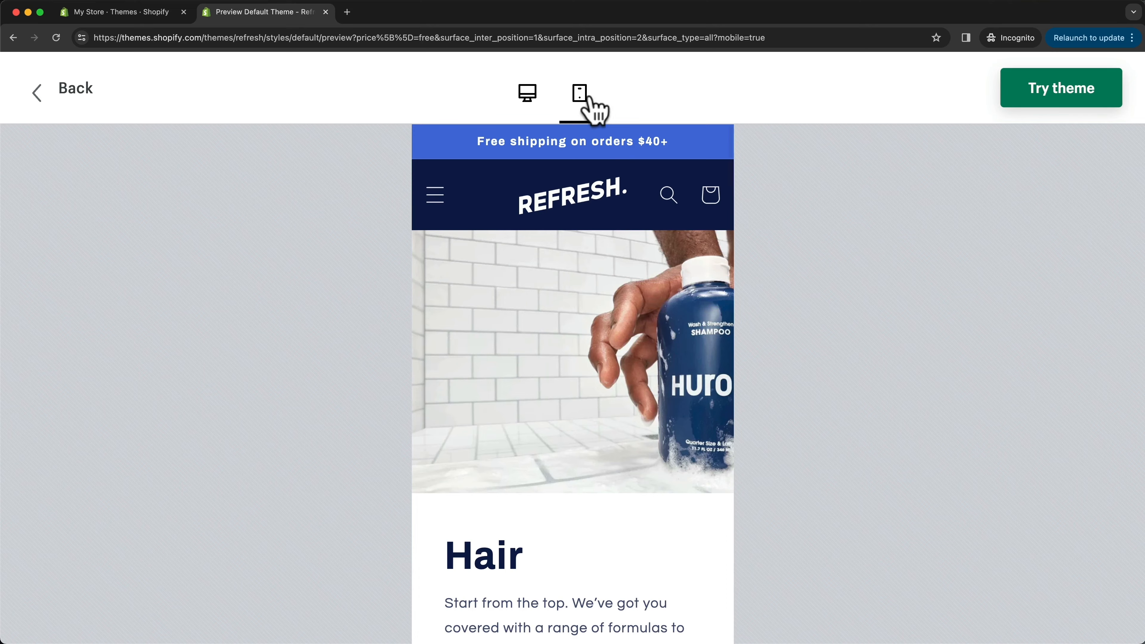
pyautogui.click(528, 94)
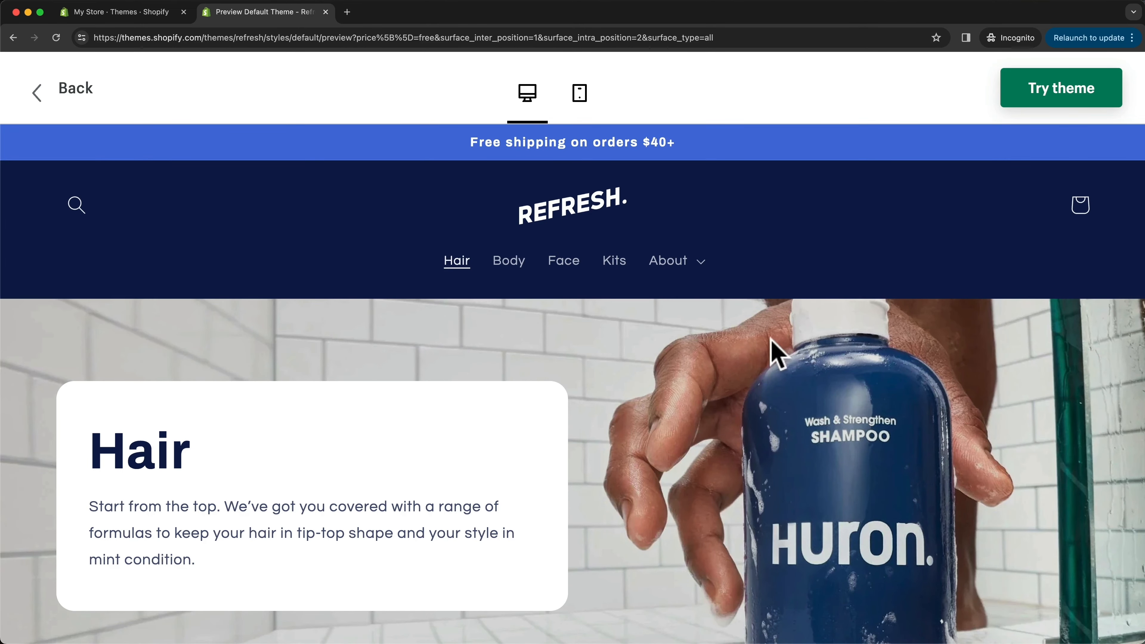
# - Add the Refresh theme to the store and check the current theme and the theme library on the themes page
pyautogui.click(1056, 100)
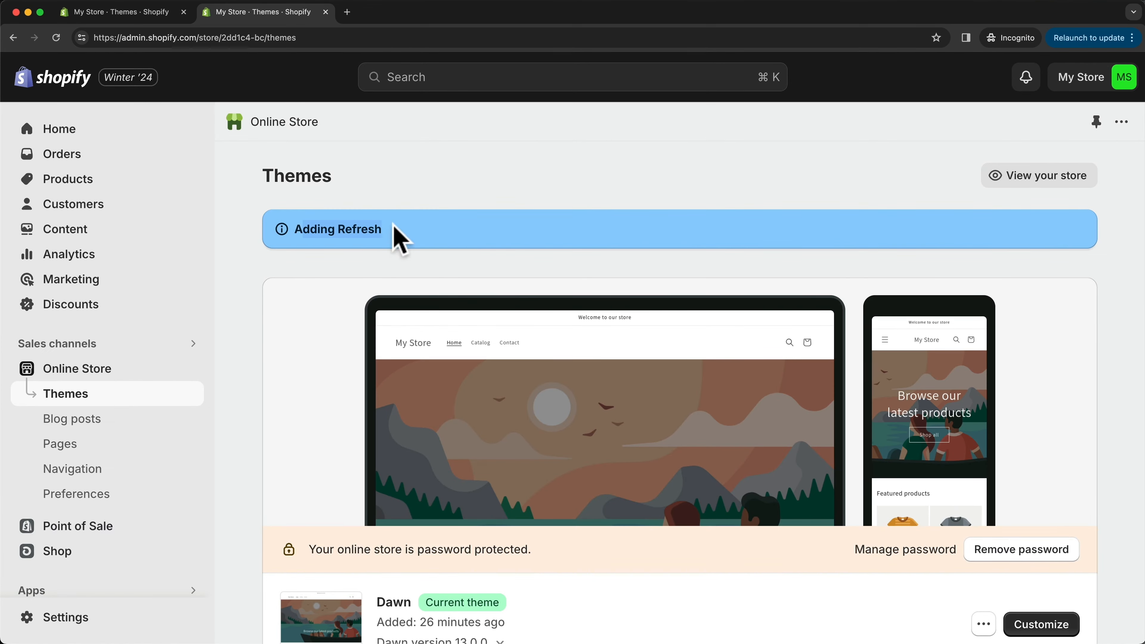
pyautogui.scroll(-5, 577, 306)
pyautogui.scroll(-1, 411, 384)
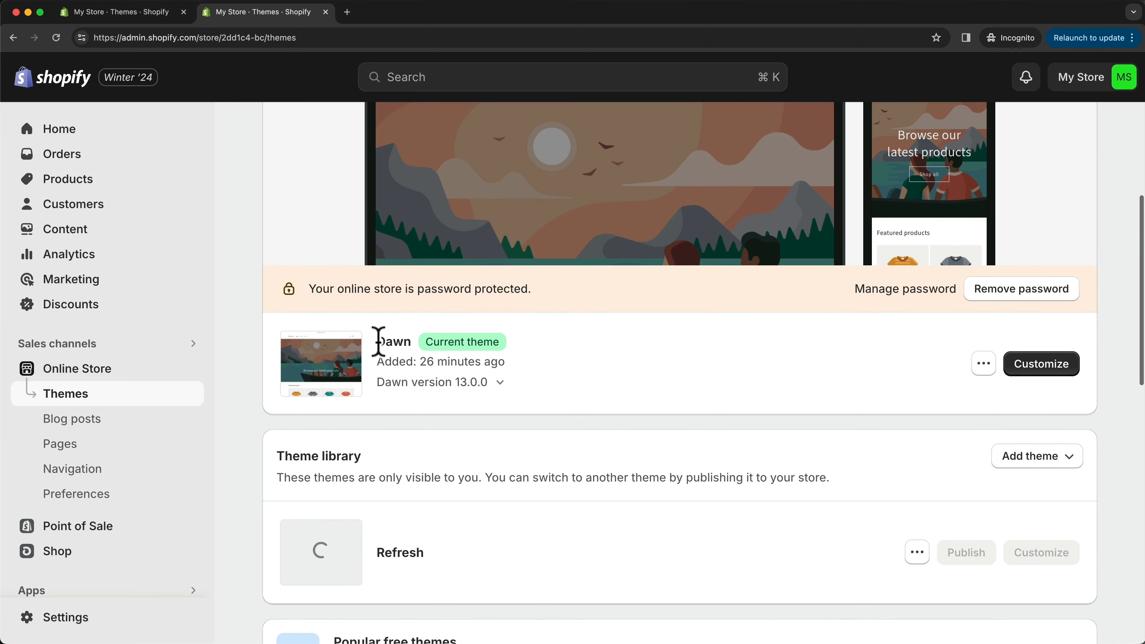
pyautogui.moveTo(378, 340); pyautogui.dragTo(426, 353)
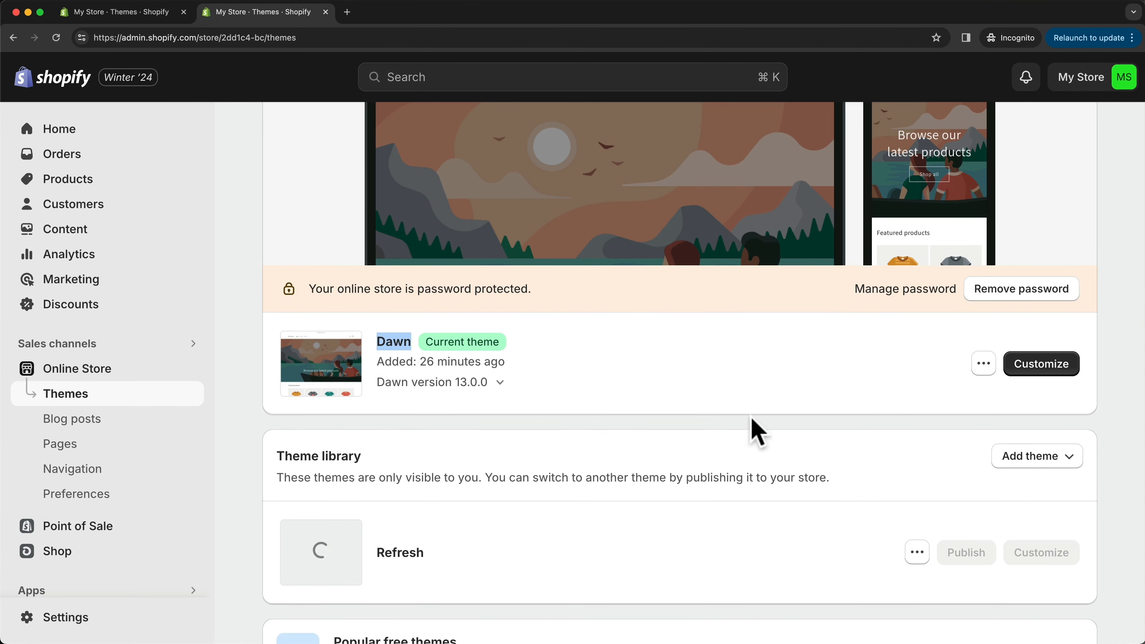
# - Publish the Refresh theme from the theme library in place of Dawn
pyautogui.scroll(-3, 757, 431)
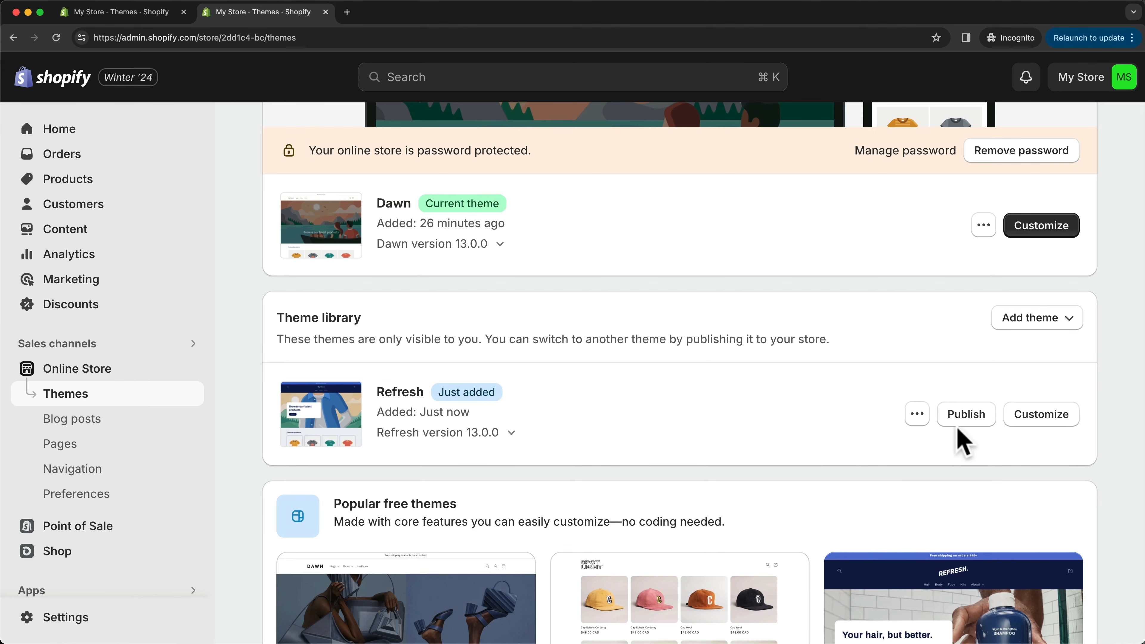
pyautogui.click(960, 417)
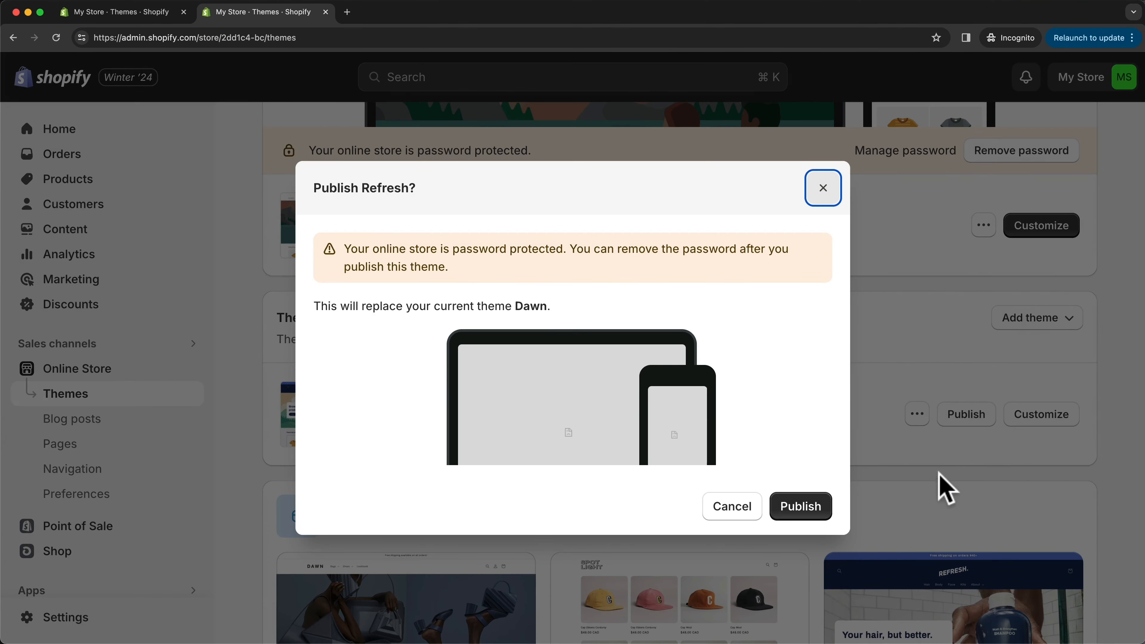
pyautogui.click(800, 506)
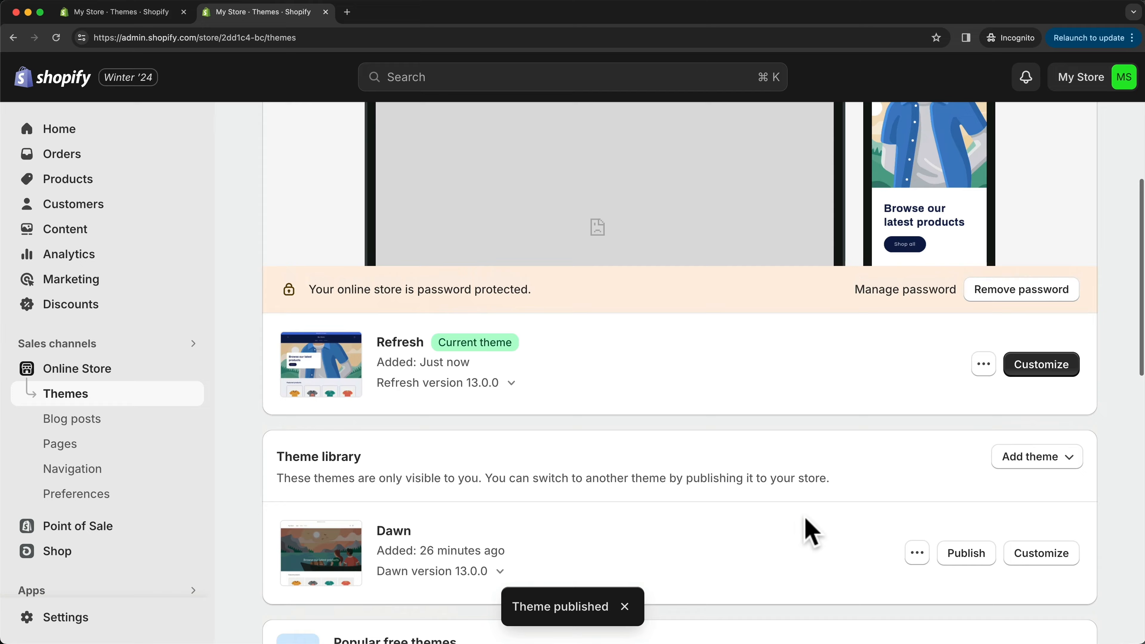
# - Publish the Dawn theme from the theme library in place of Refresh and check the current theme preview
pyautogui.scroll(1, 806, 517)
pyautogui.scroll(1, 615, 394)
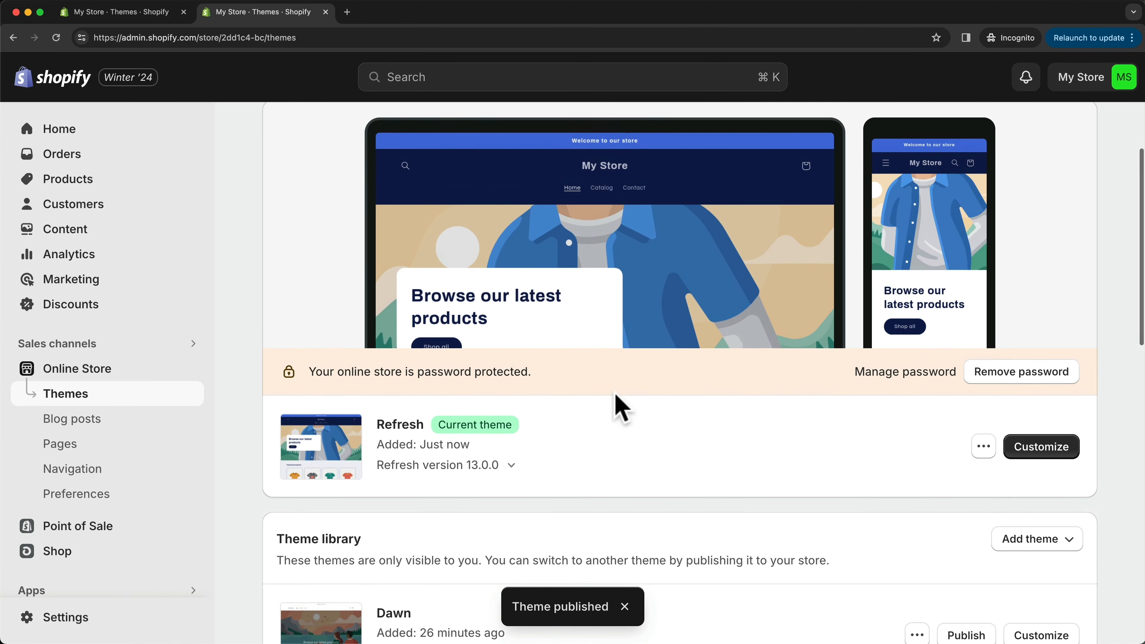
pyautogui.scroll(1, 709, 477)
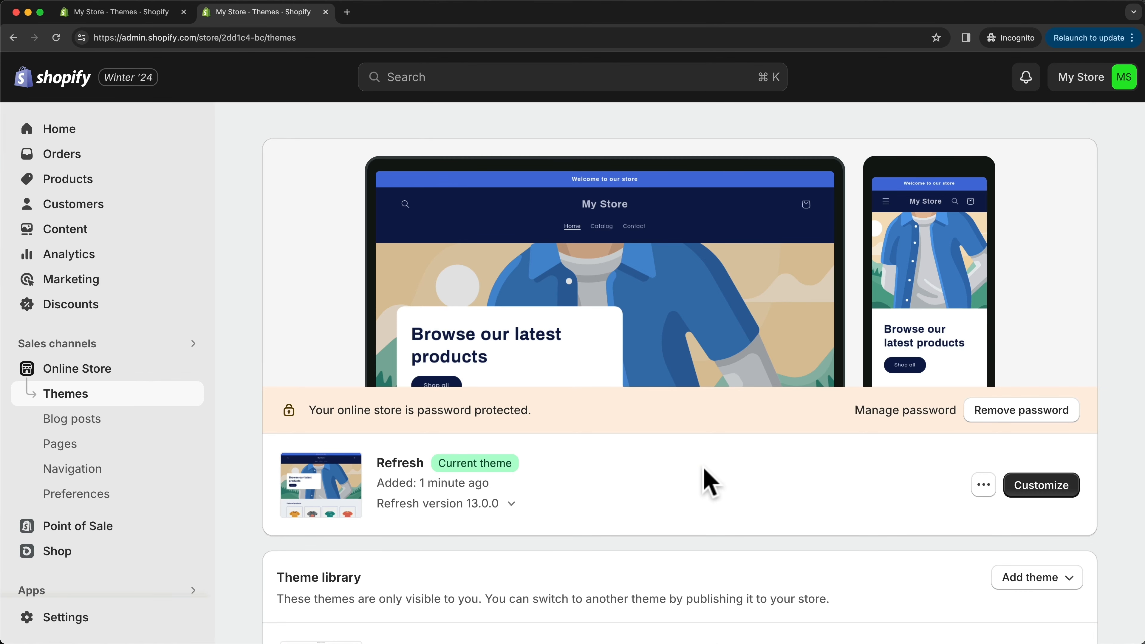
pyautogui.scroll(-4, 708, 480)
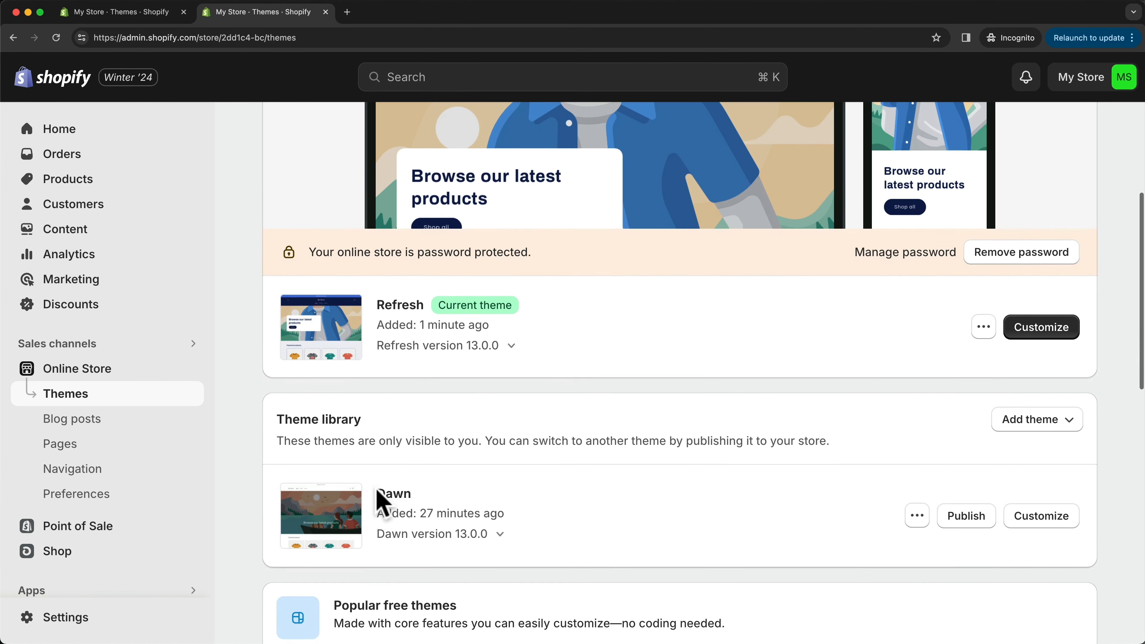
pyautogui.moveTo(378, 492); pyautogui.dragTo(416, 494)
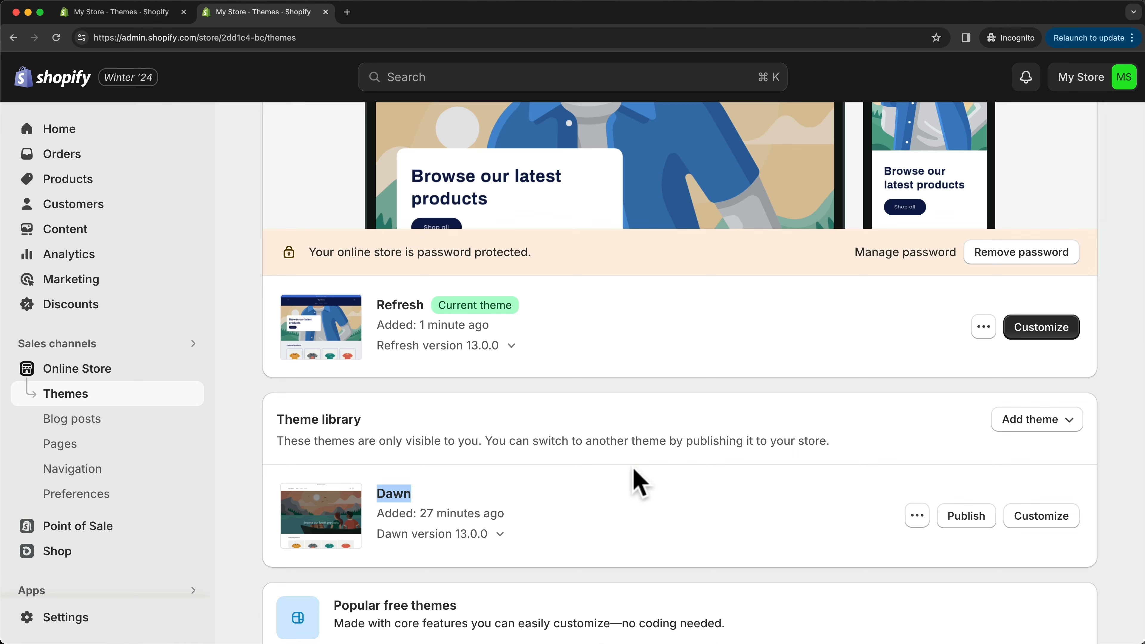
pyautogui.click(957, 519)
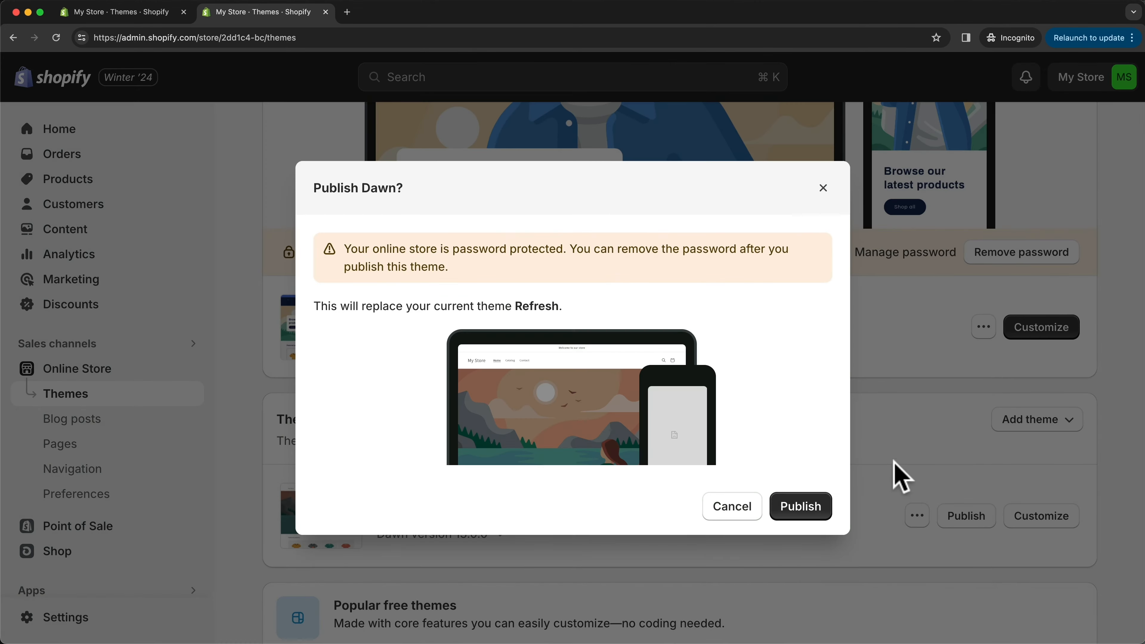
pyautogui.click(805, 509)
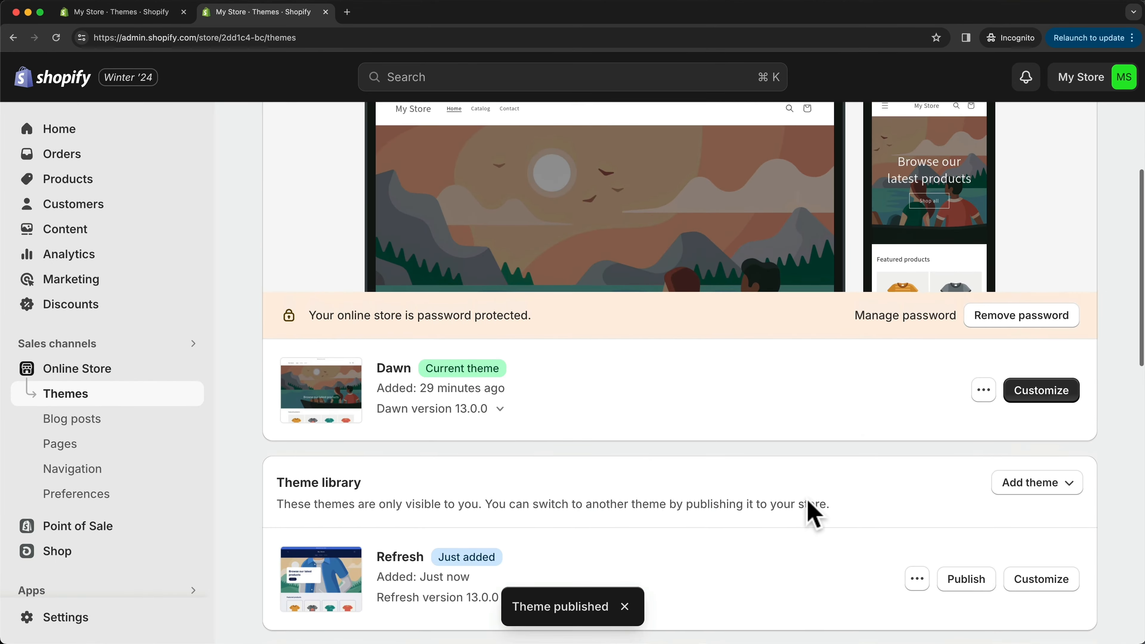
pyautogui.scroll(3, 613, 333)
pyautogui.scroll(2, 653, 487)
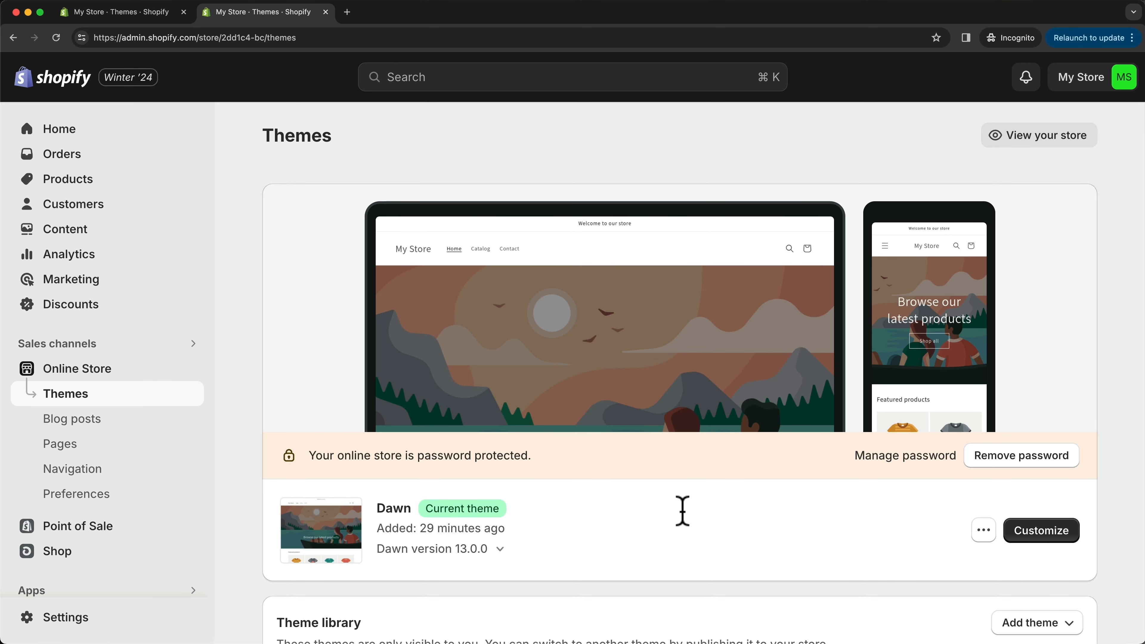
# - Open the Dawn theme for customization and view the list of store pages that can be edited
pyautogui.click(1041, 532)
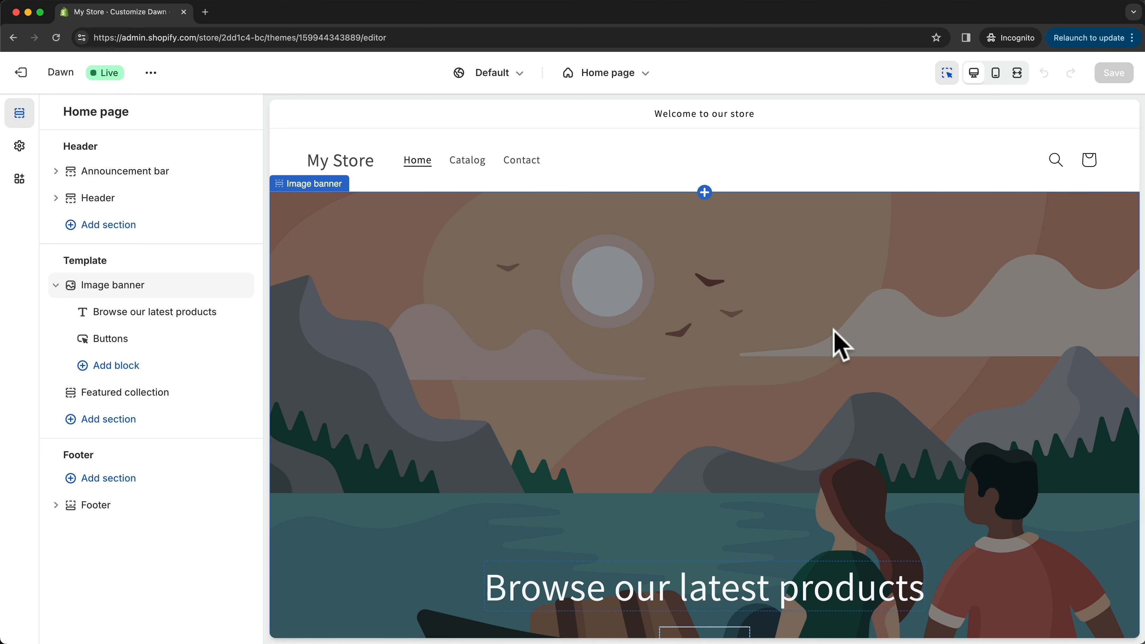
pyautogui.click(626, 74)
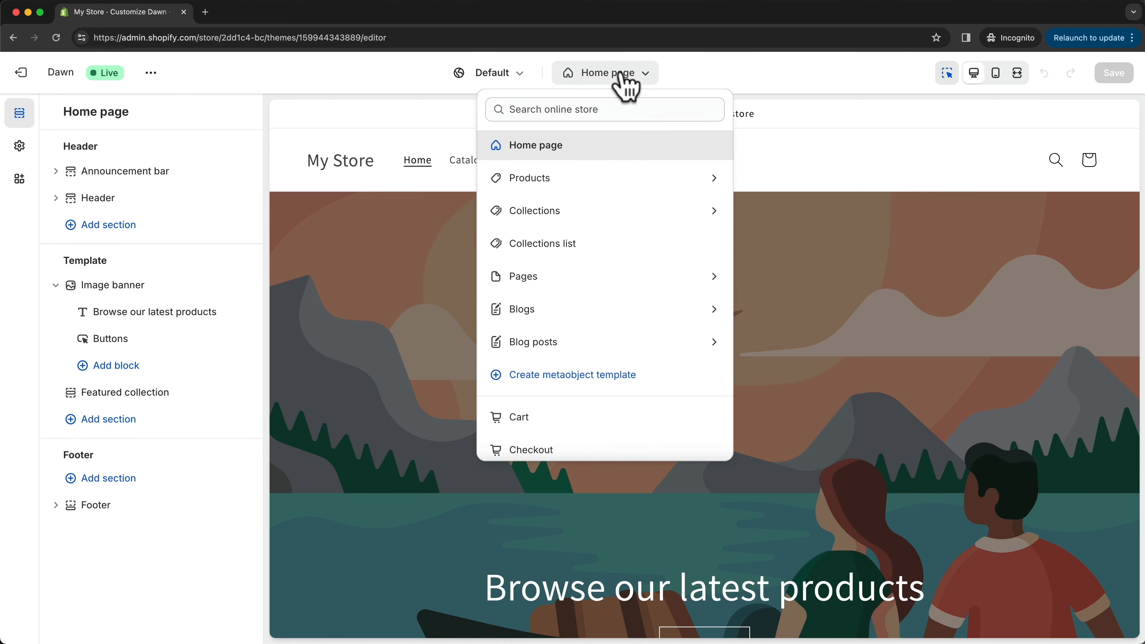
pyautogui.click(648, 79)
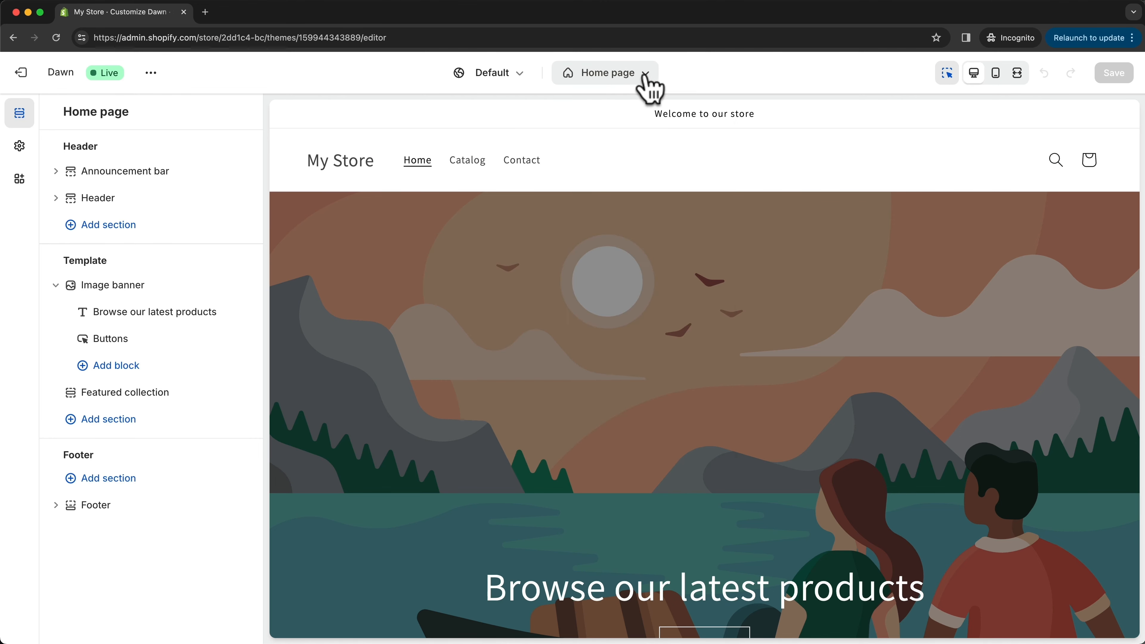
# - Examine the home page layout in the preview, from the header and image banner down to the featured products and footer
pyautogui.scroll(-5, 806, 333)
pyautogui.scroll(-8, 783, 329)
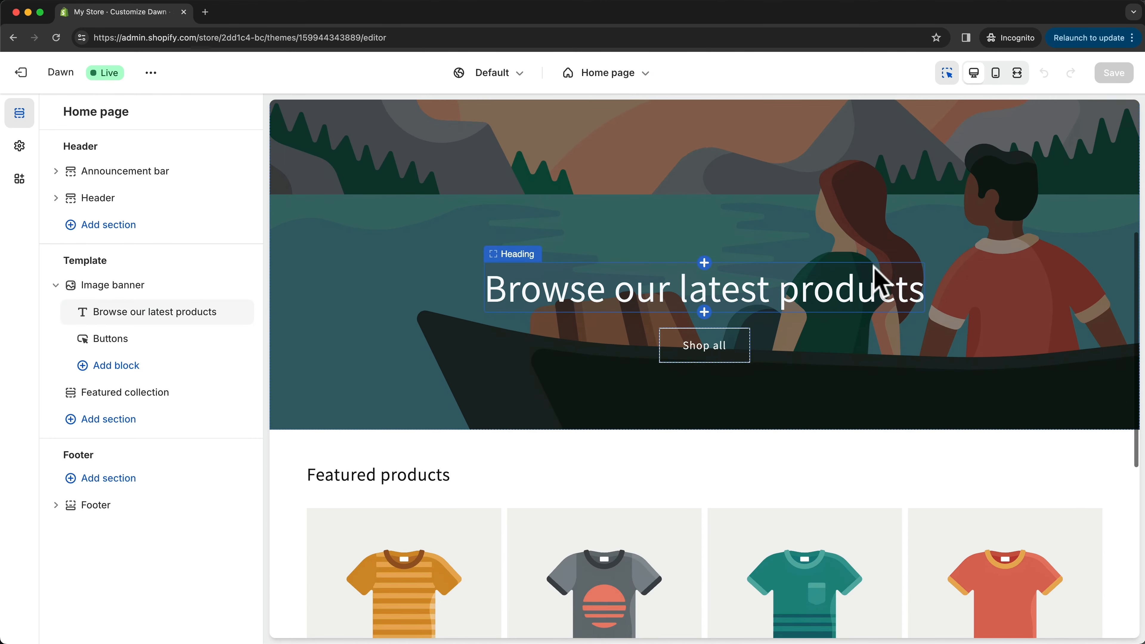
pyautogui.scroll(-2, 635, 288)
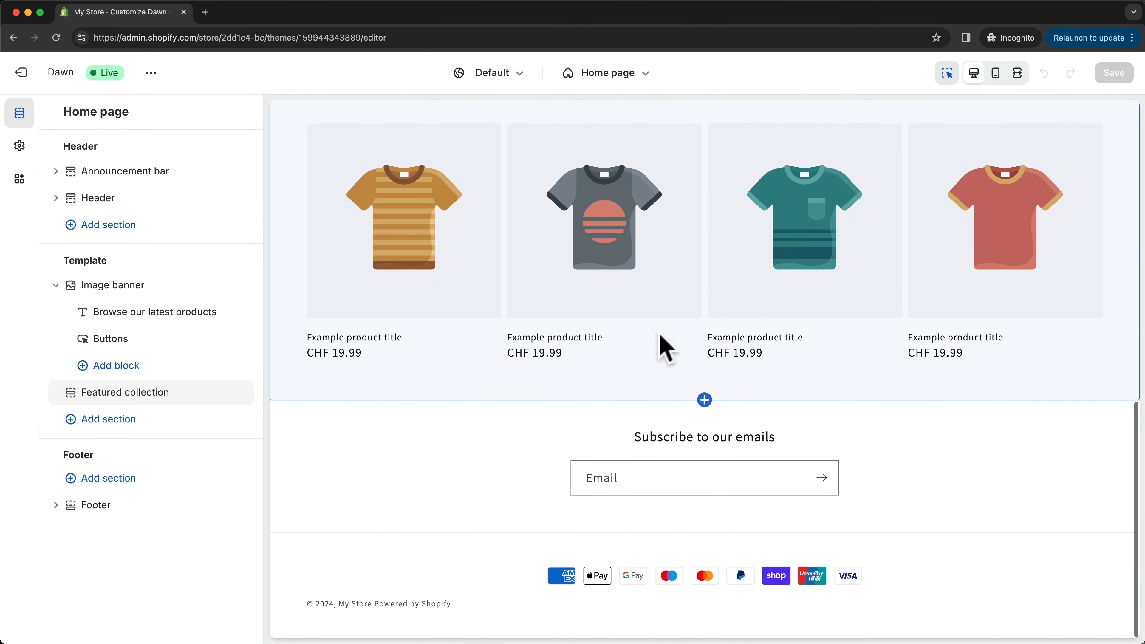
pyautogui.scroll(6, 660, 345)
pyautogui.scroll(10, 590, 347)
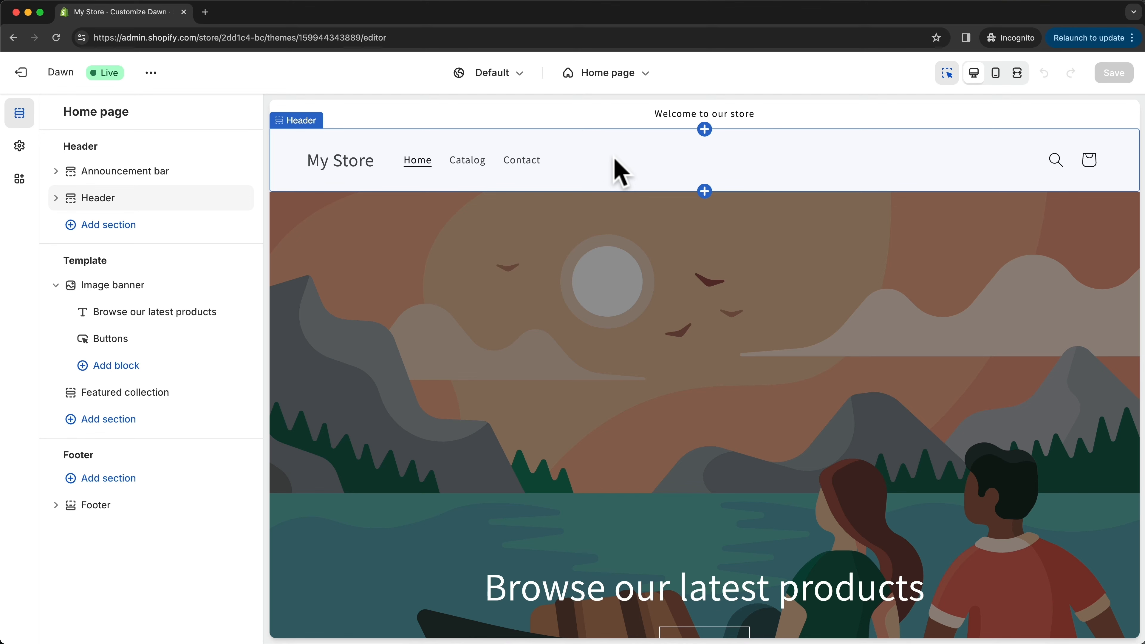
pyautogui.scroll(-2, 695, 414)
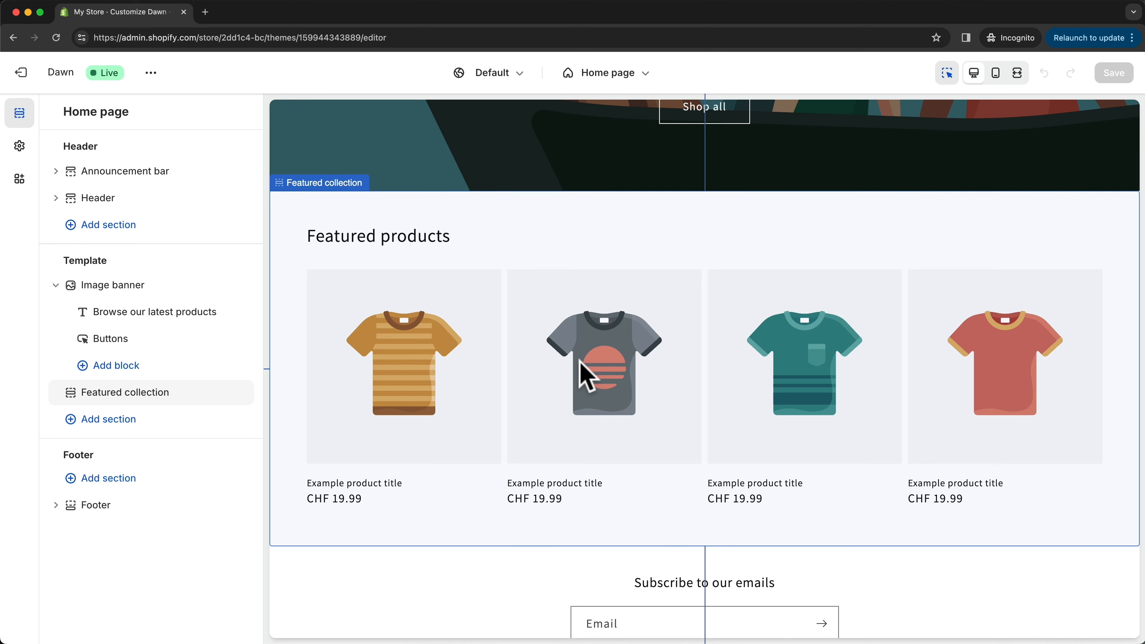
pyautogui.scroll(-4, 604, 384)
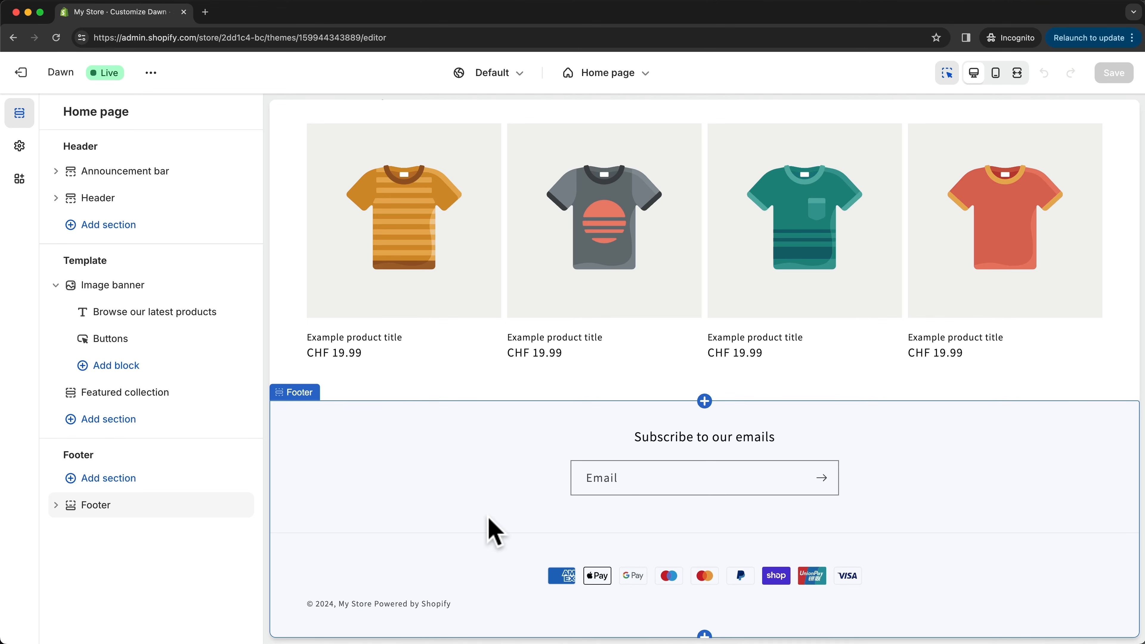
pyautogui.scroll(10, 494, 532)
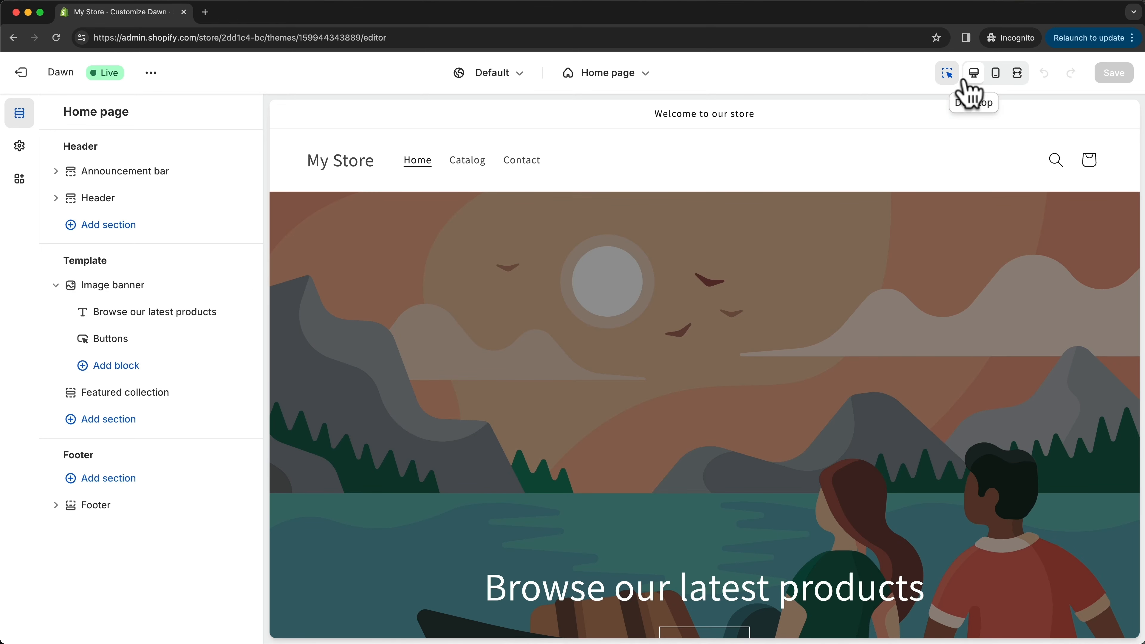
# - Preview the Dawn home page in the mobile view and look through its sections down to the footer
pyautogui.click(996, 73)
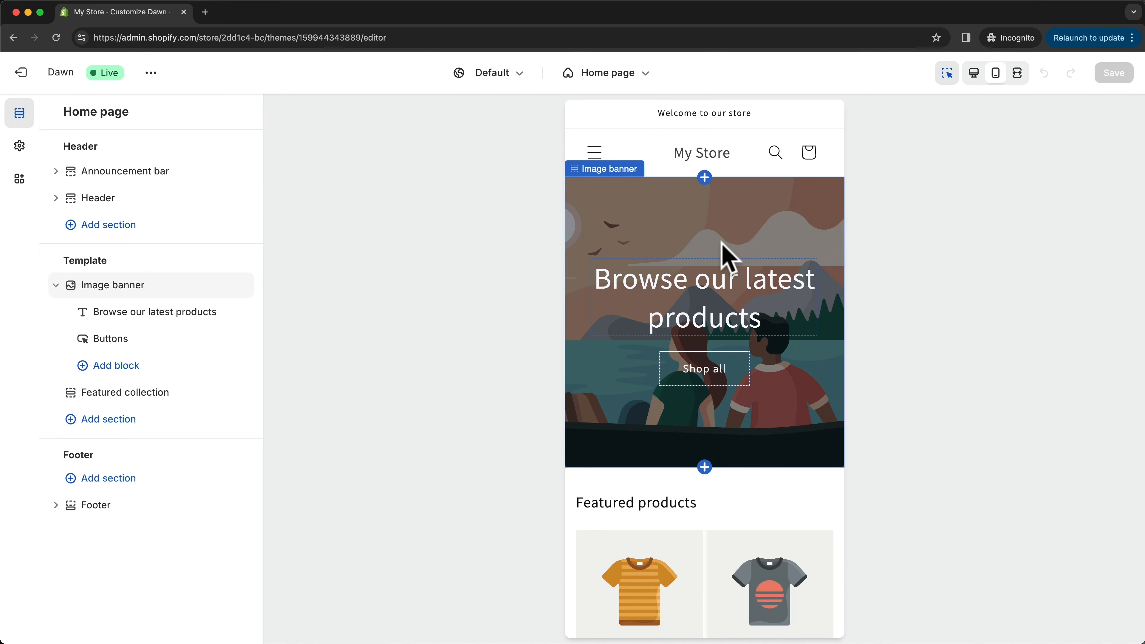
pyautogui.scroll(-10, 721, 246)
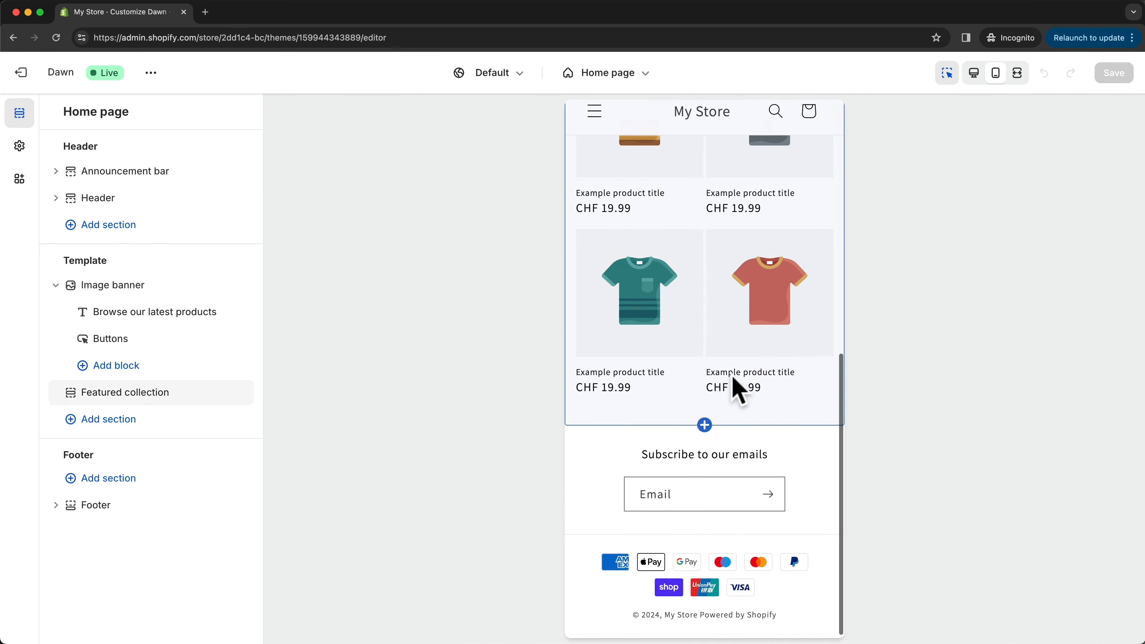
pyautogui.scroll(6, 736, 317)
pyautogui.scroll(5, 730, 370)
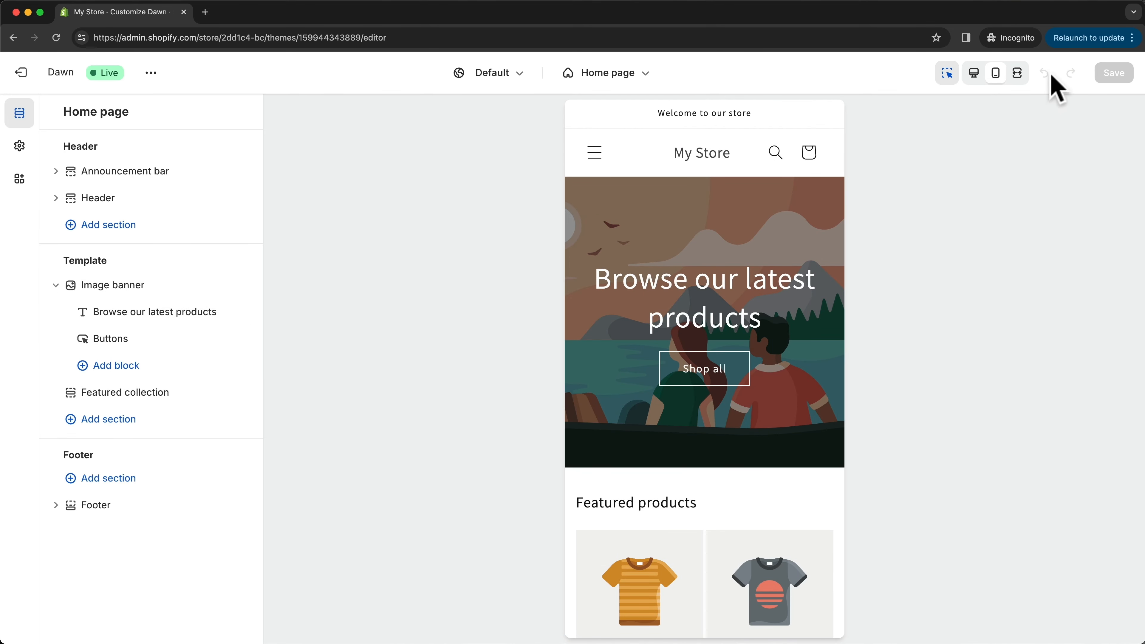
# - Preview the Dawn home page in the full-width view and return to the desktop view
pyautogui.click(1017, 75)
pyautogui.scroll(-10, 728, 245)
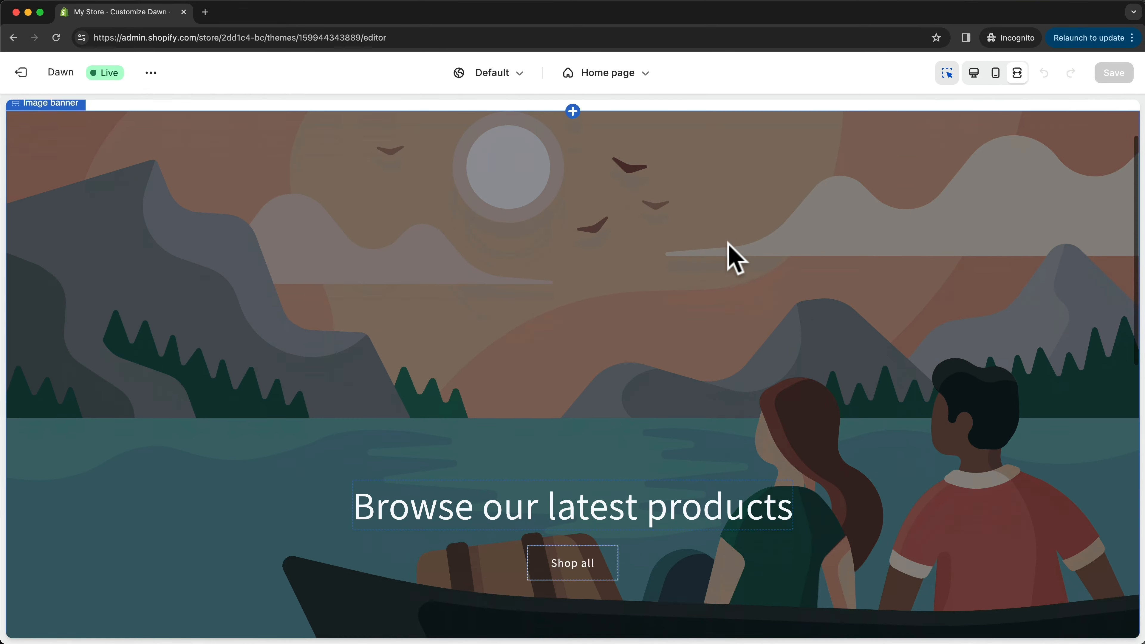
pyautogui.scroll(-3, 748, 248)
pyautogui.scroll(15, 834, 232)
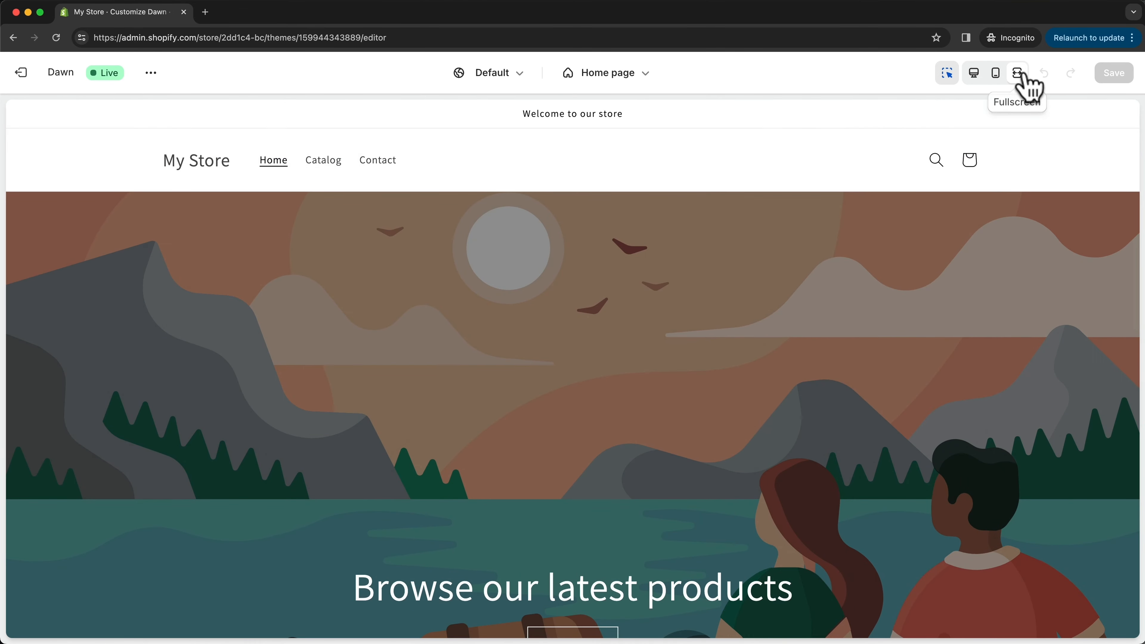
pyautogui.click(974, 73)
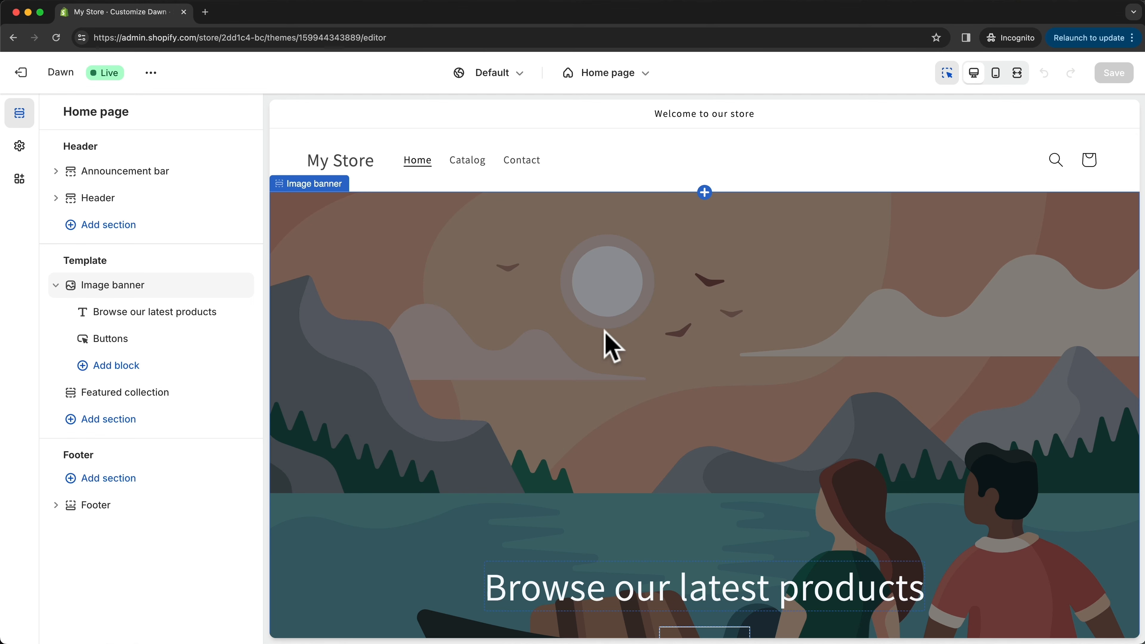
pyautogui.scroll(-2, 605, 333)
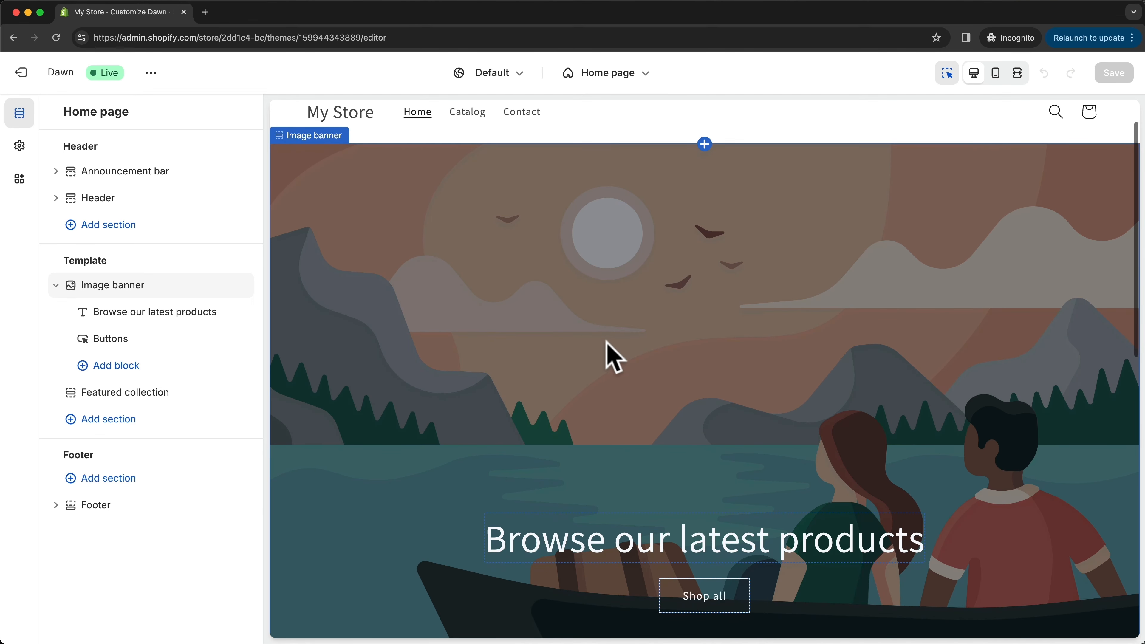
pyautogui.scroll(2, 606, 333)
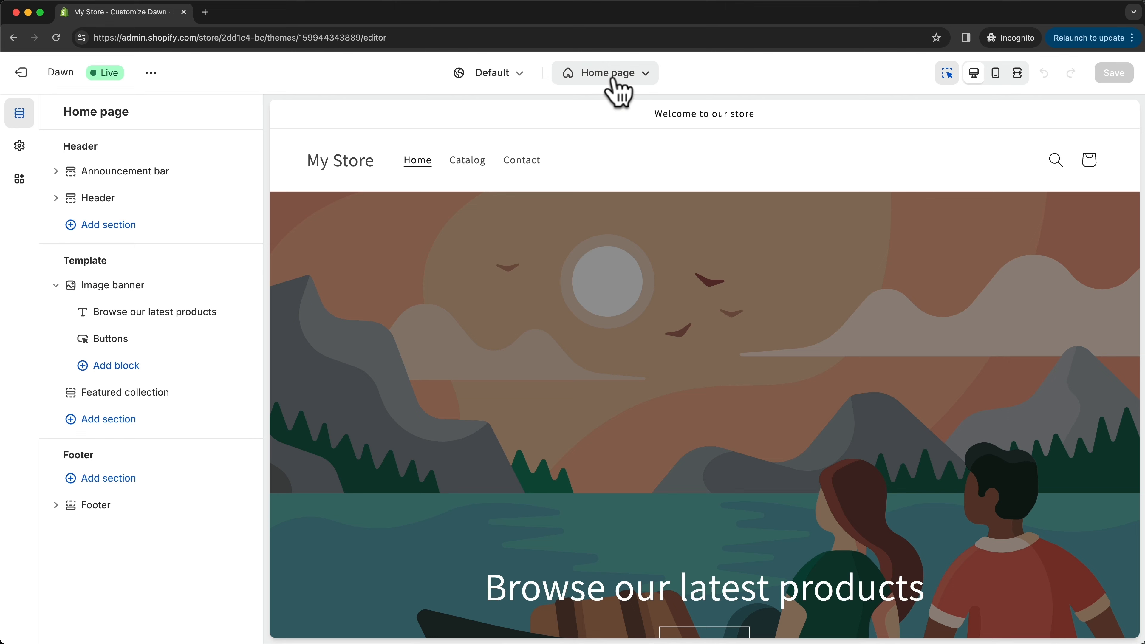
pyautogui.scroll(-2, 724, 340)
pyautogui.scroll(-3, 724, 339)
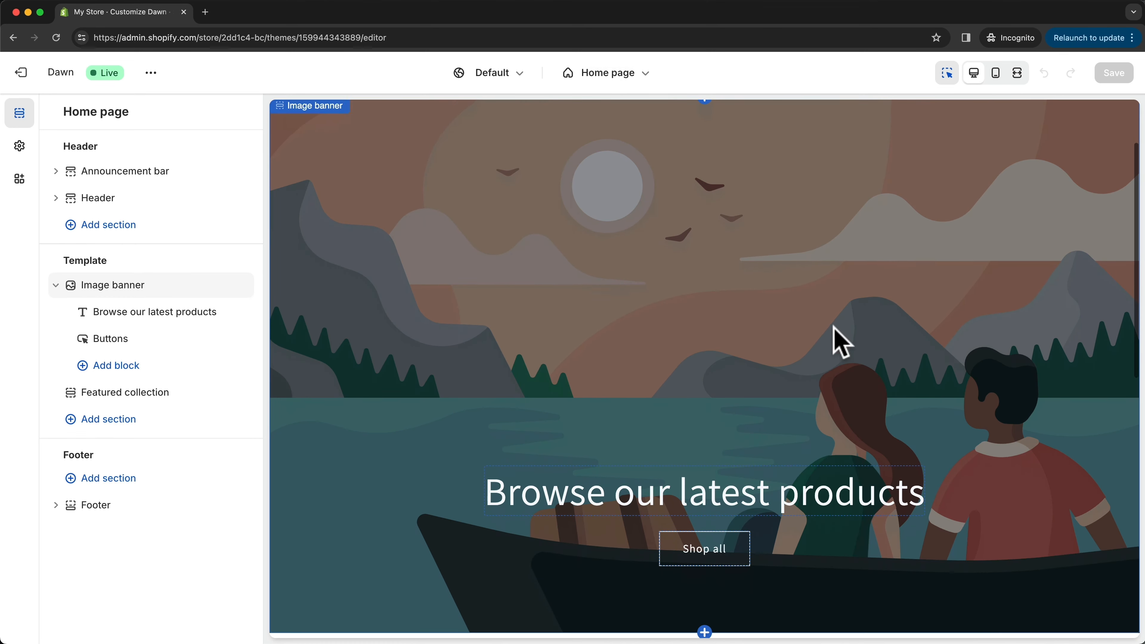
pyautogui.scroll(1, 726, 271)
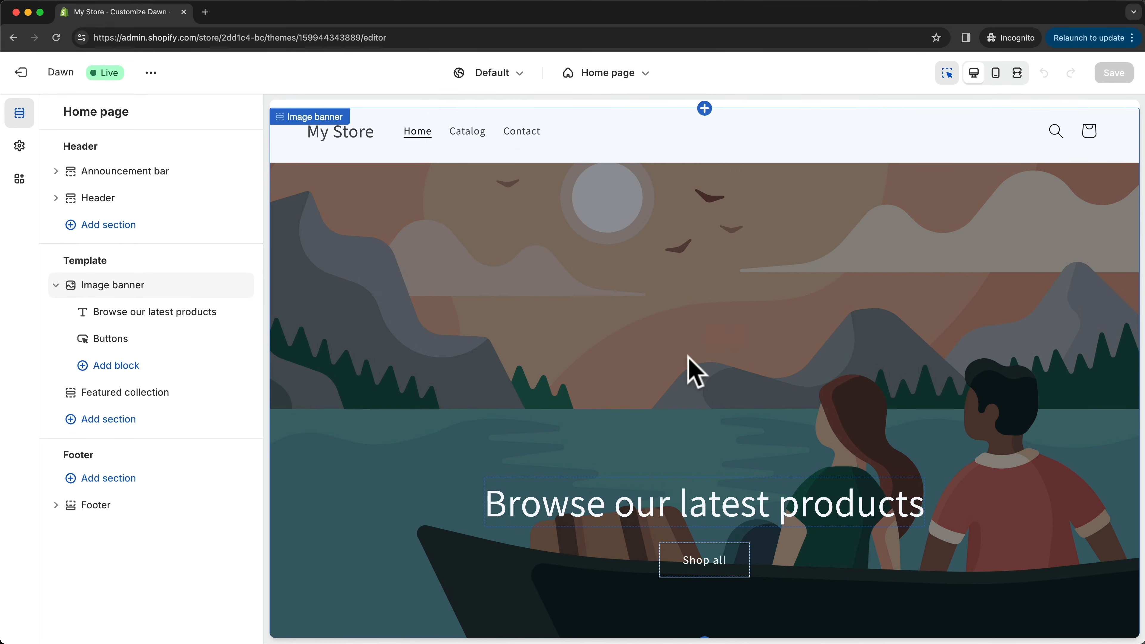
pyautogui.scroll(3, 687, 366)
pyautogui.scroll(1, 680, 330)
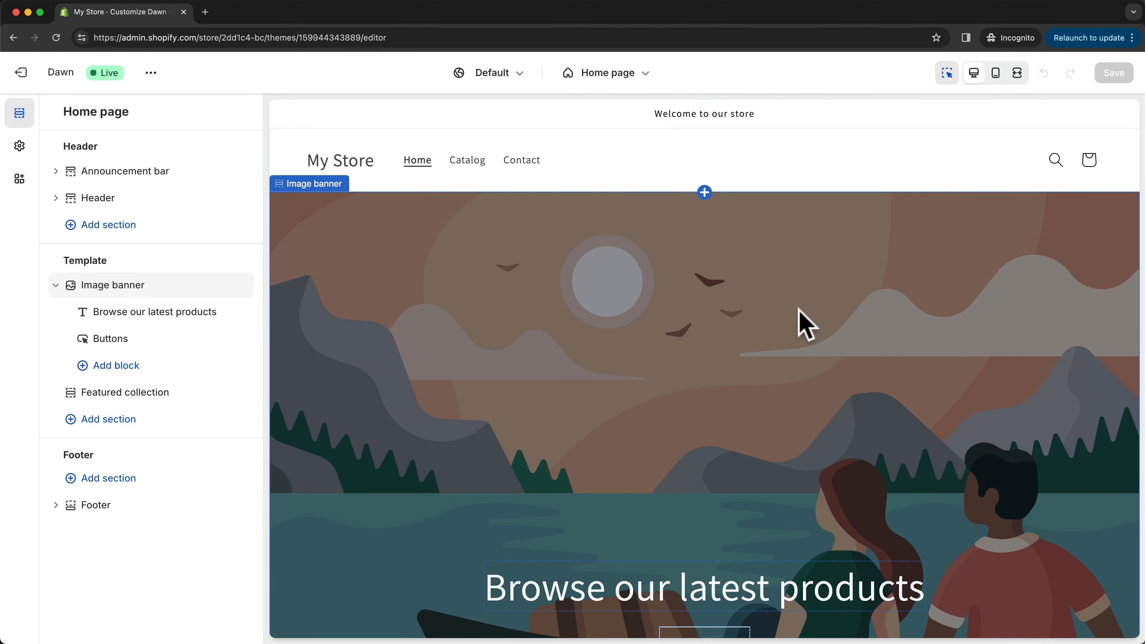
# - Open the settings of the home page's Image banner section and look through its image, overlay, height and position options
pyautogui.click(692, 321)
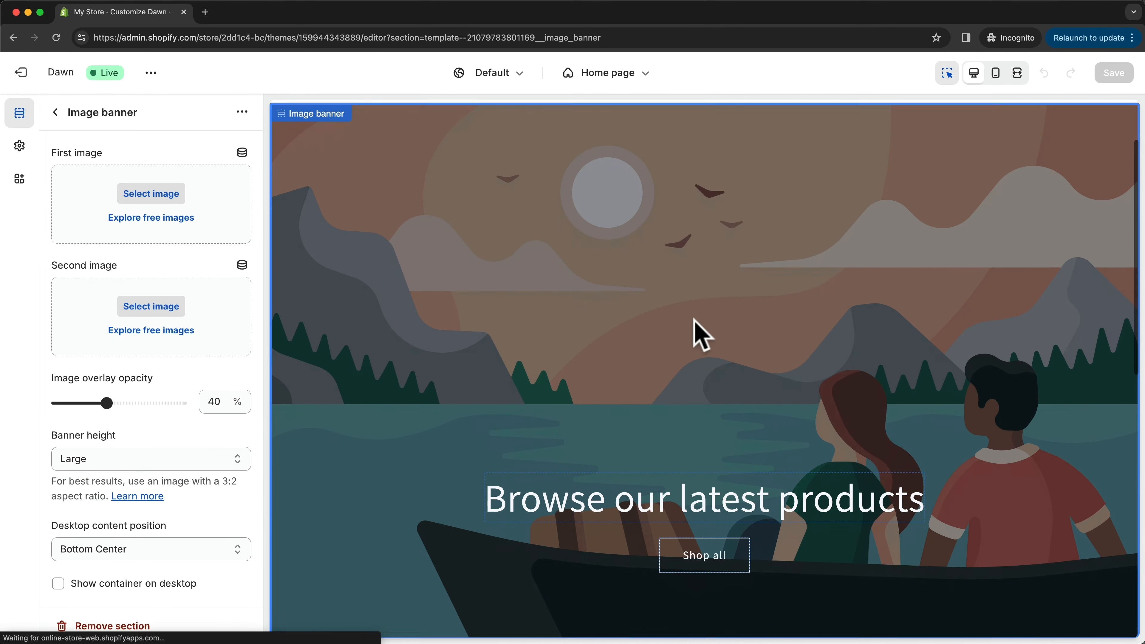
pyautogui.click(55, 113)
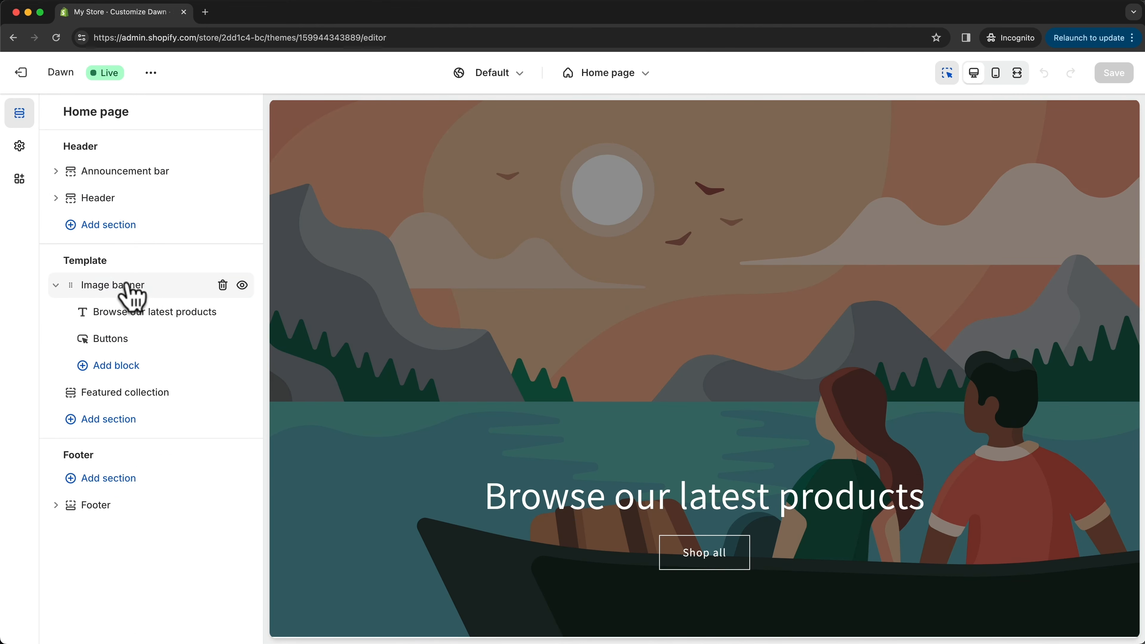
pyautogui.click(163, 288)
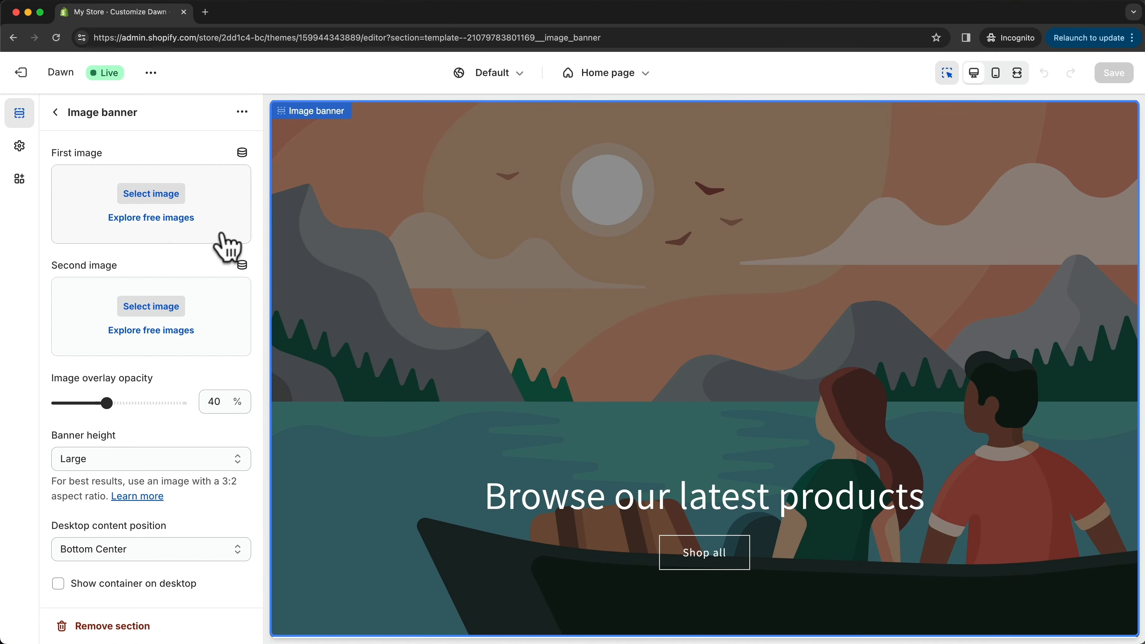
pyautogui.scroll(-5, 215, 253)
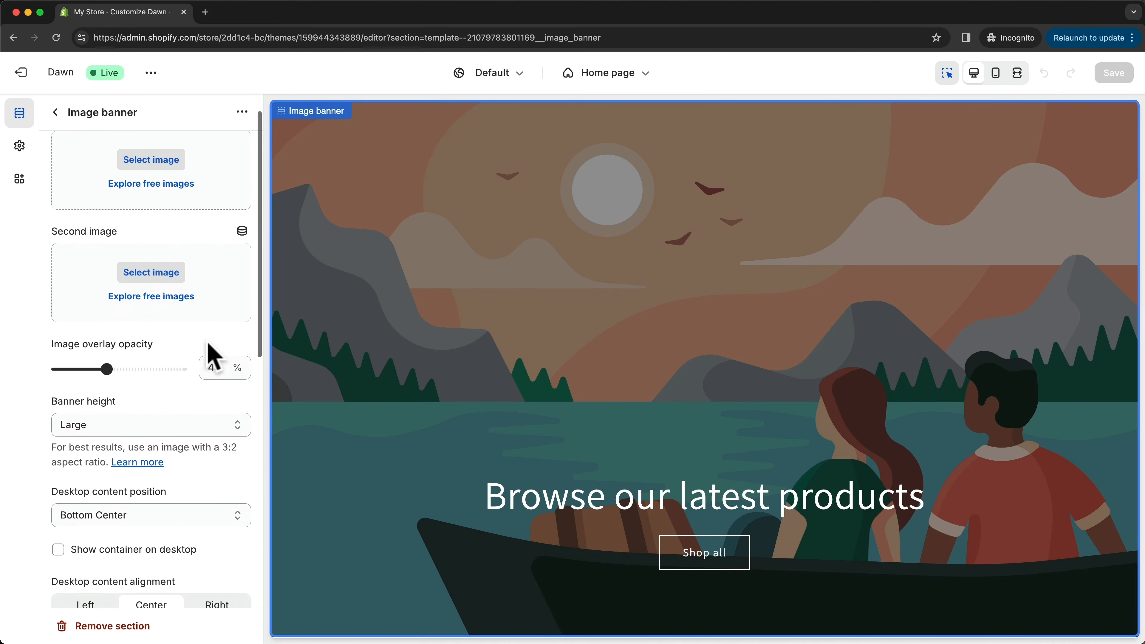
pyautogui.scroll(-2, 212, 354)
pyautogui.scroll(6, 212, 353)
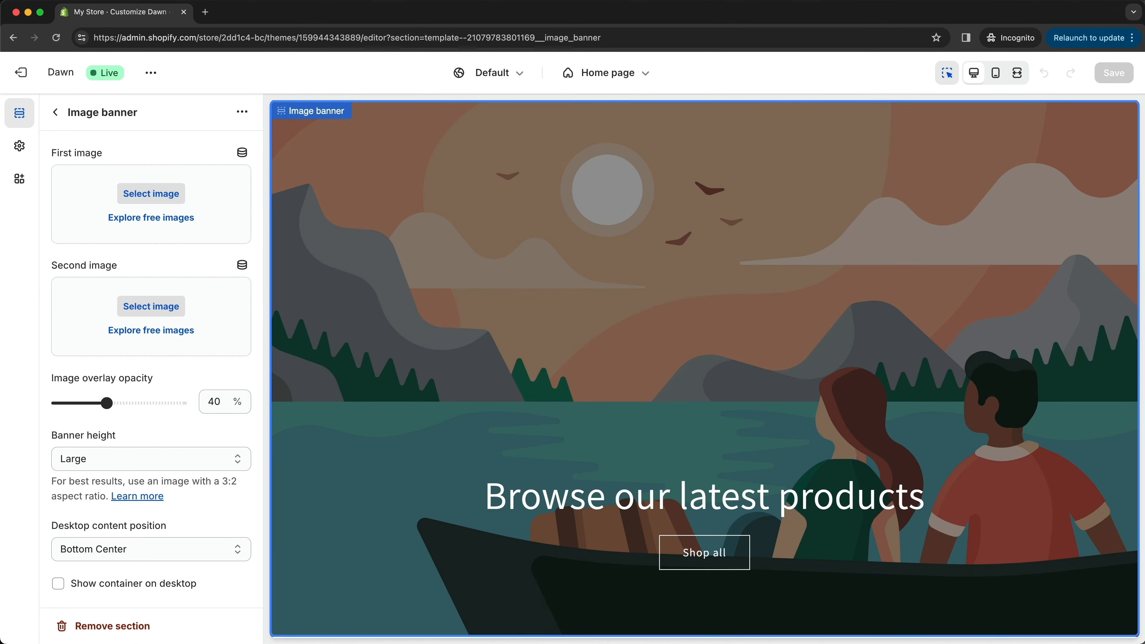
# - Add the image file 01 as the banner's first image and check it in the home page preview
pyautogui.moveTo(420, 498); pyautogui.dragTo(160, 204)
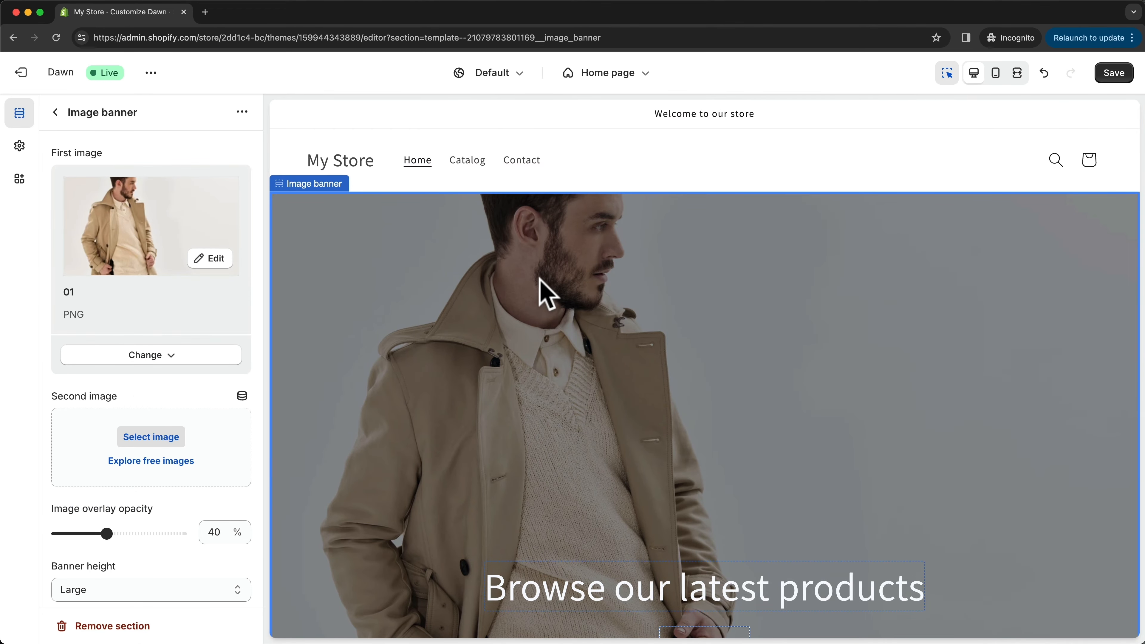
pyautogui.scroll(-3, 542, 291)
pyautogui.scroll(1, 518, 225)
pyautogui.scroll(1, 541, 295)
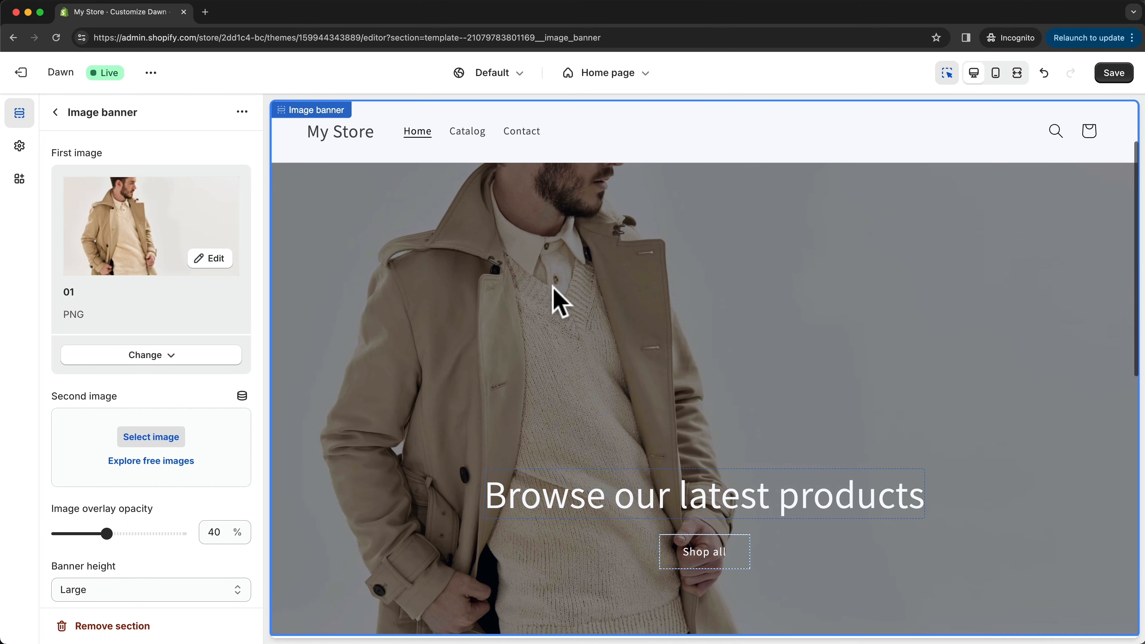
# - Add the image file 02 as the image banner's second image
pyautogui.scroll(-1, 552, 284)
pyautogui.scroll(-3, 159, 302)
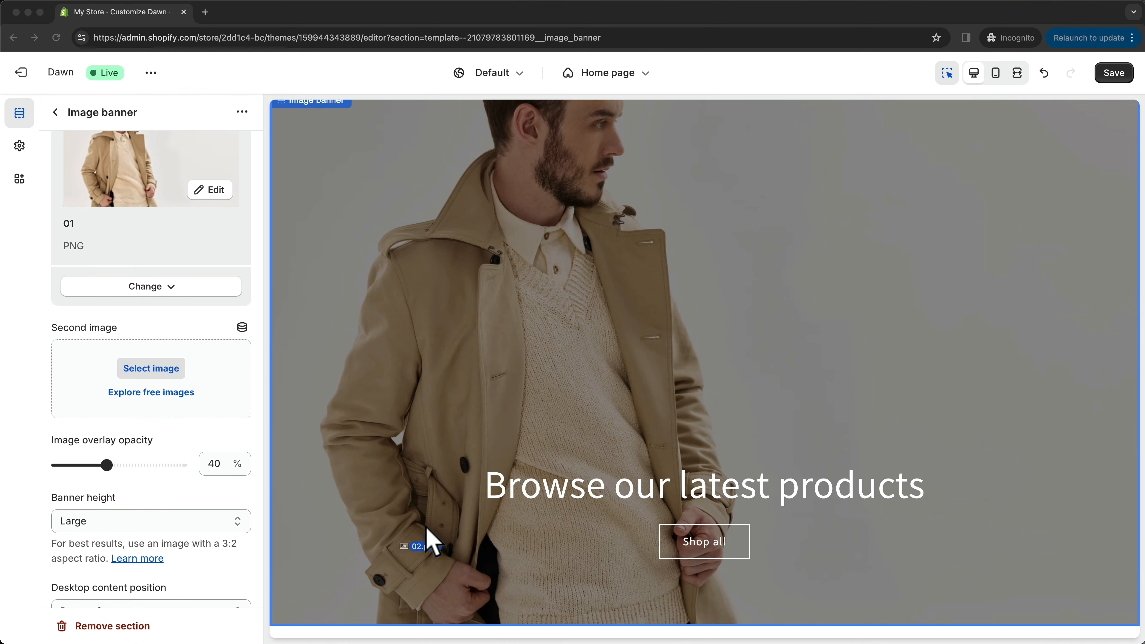
pyautogui.moveTo(427, 529); pyautogui.dragTo(156, 374)
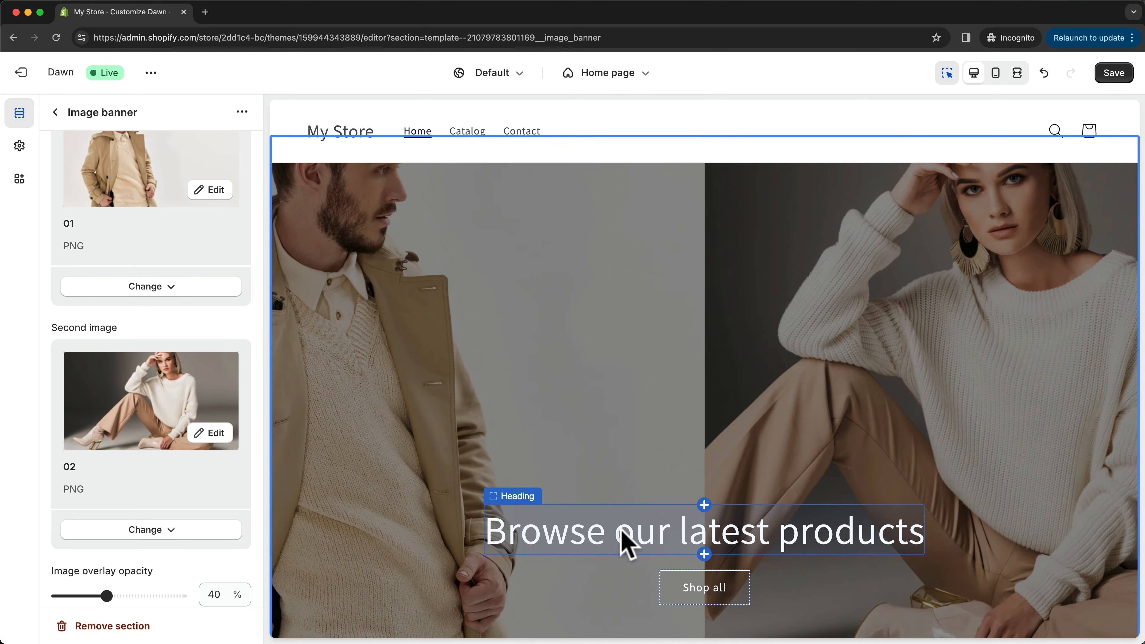
# - Change the image banner's heading to "Make Every Outfit Count" and set its heading size to Medium
pyautogui.click(599, 539)
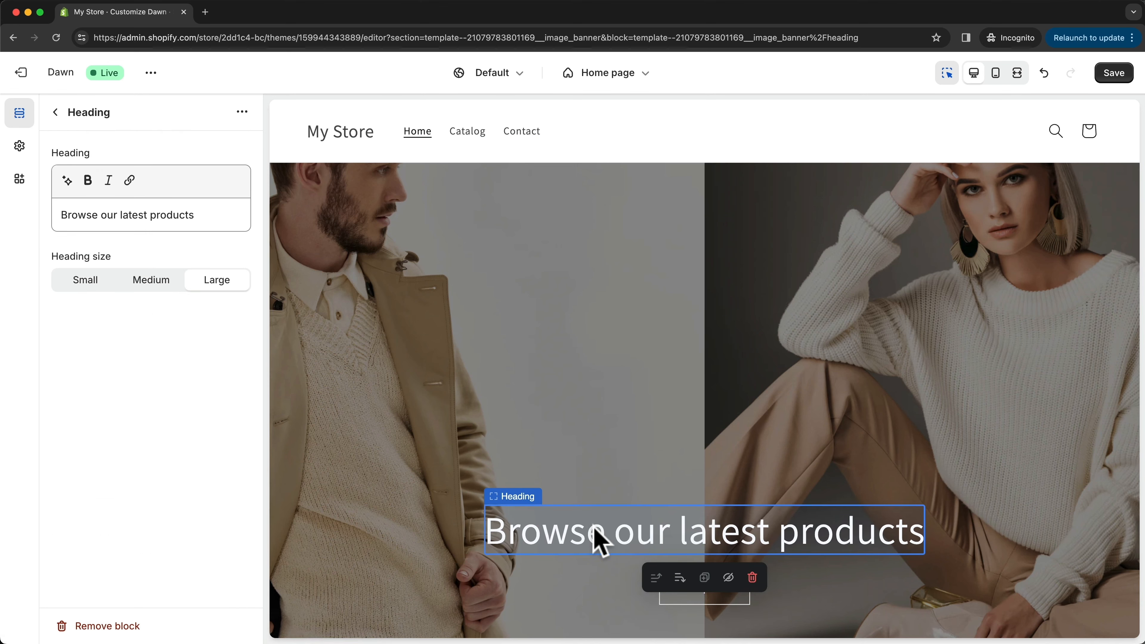
pyautogui.moveTo(230, 217); pyautogui.dragTo(72, 214)
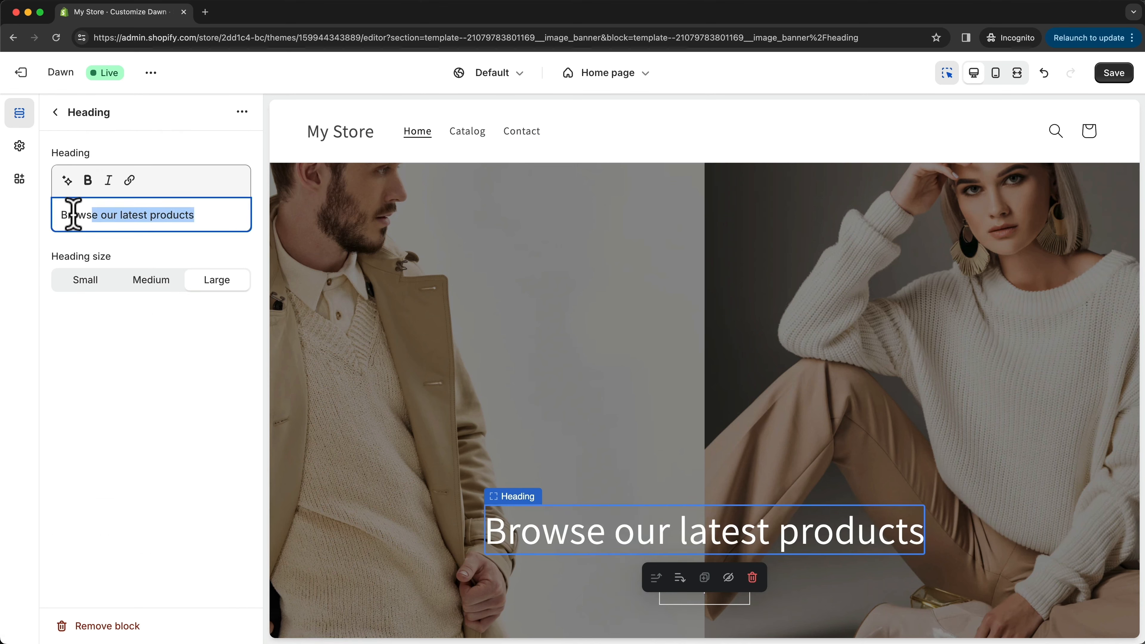
pyautogui.click(55, 112)
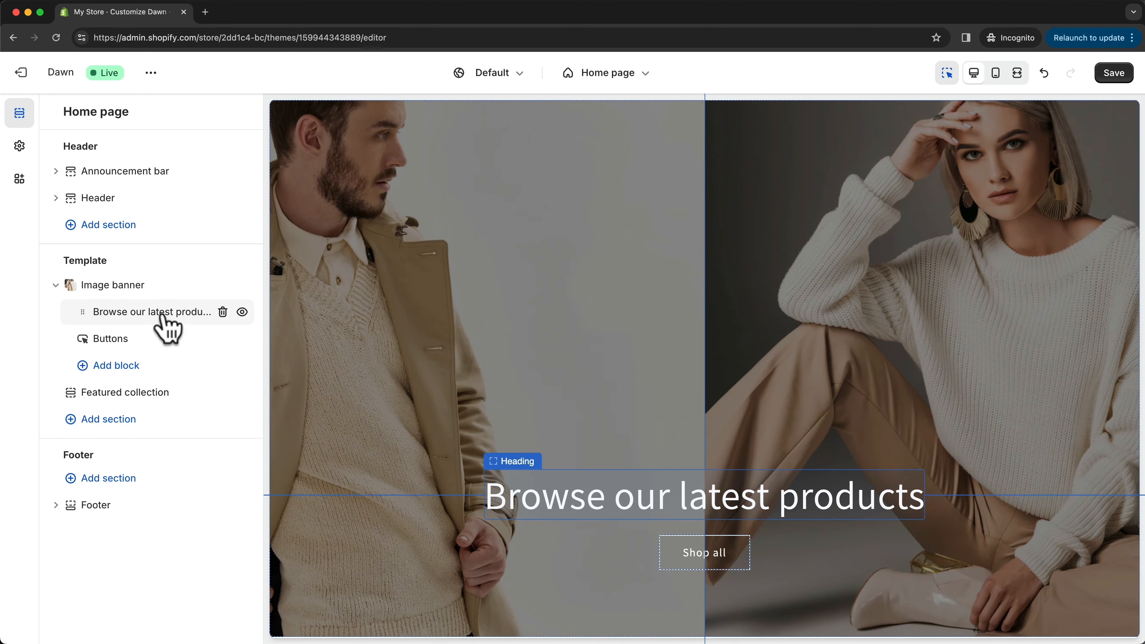
pyautogui.click(144, 316)
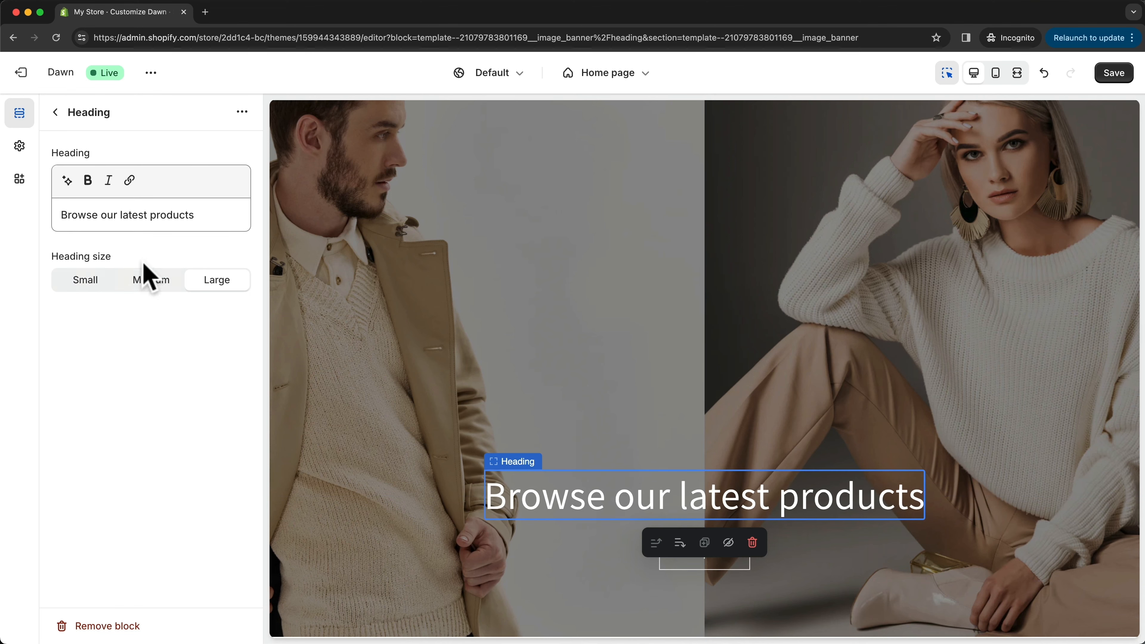
pyautogui.moveTo(204, 214); pyautogui.dragTo(57, 216)
pyautogui.write('Make Every Outfit Count')
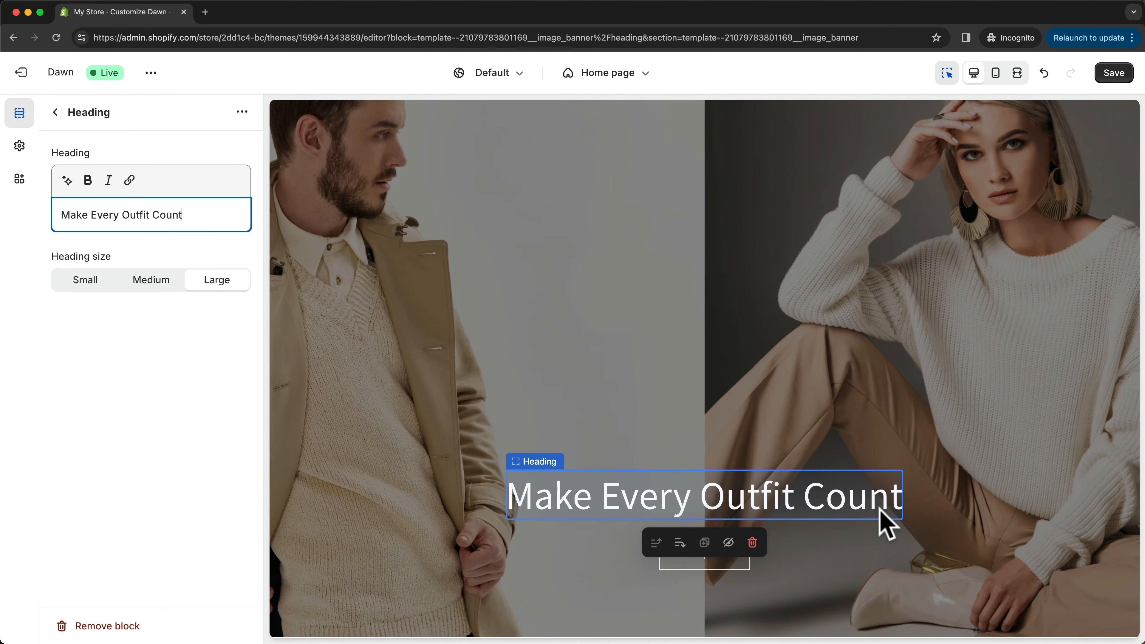
pyautogui.click(235, 363)
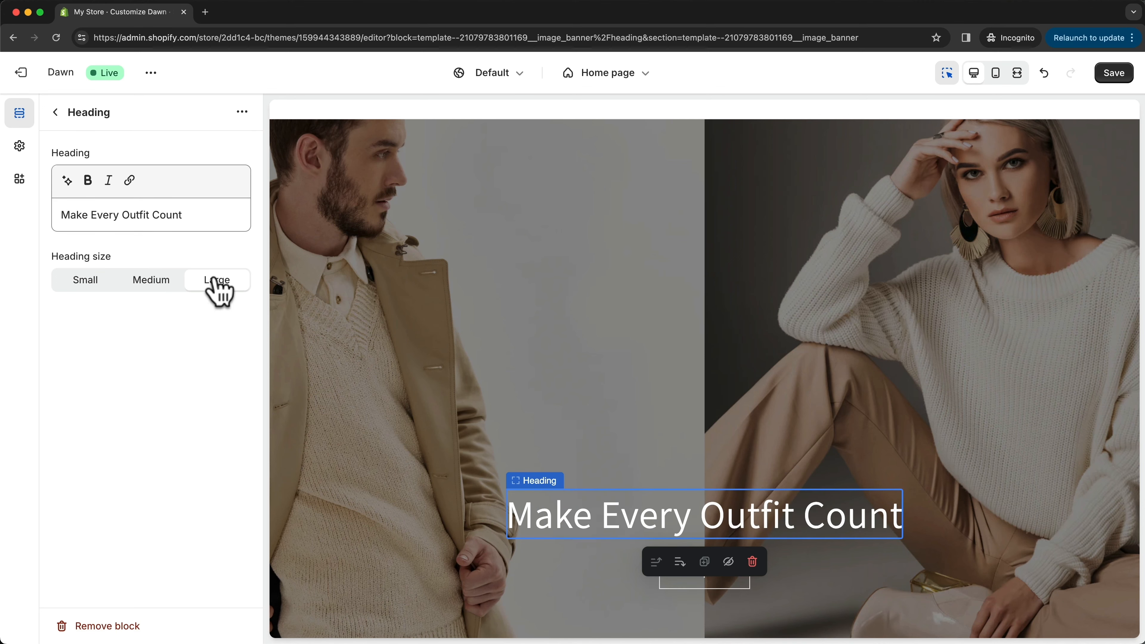
pyautogui.click(152, 283)
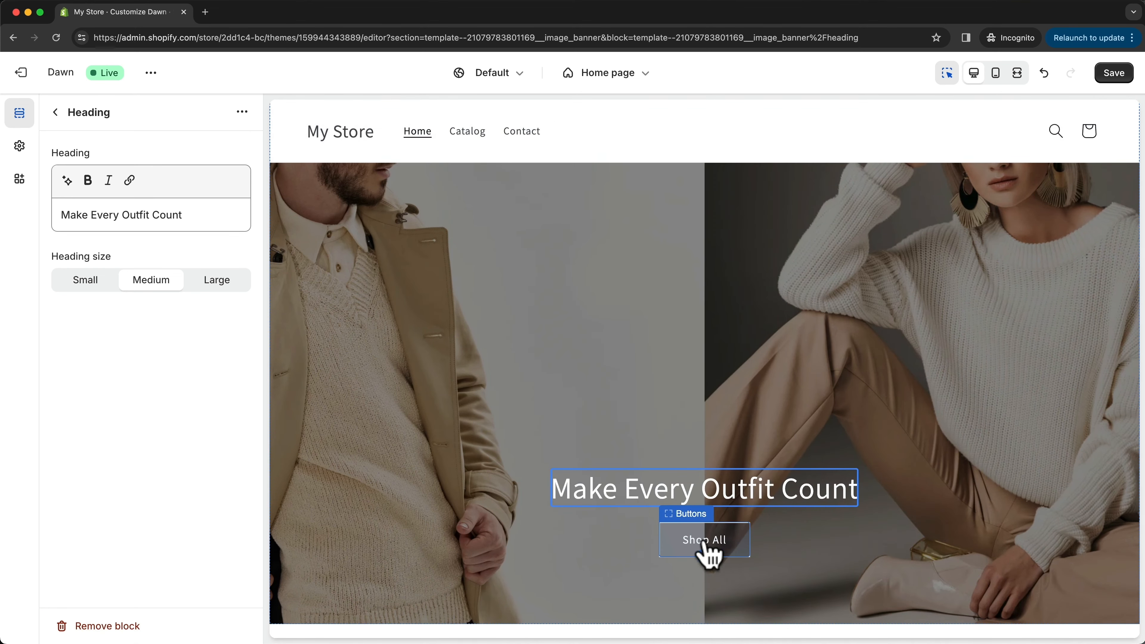
# - Set the banner's first button label to "Shop Now" and look through the available link targets for it
pyautogui.click(714, 556)
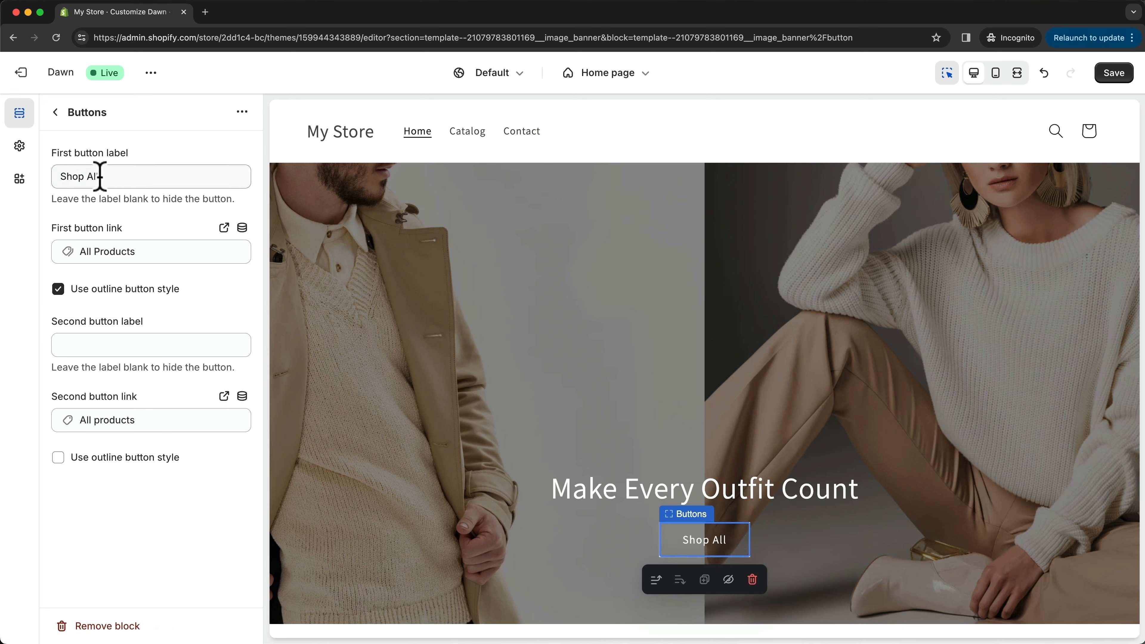
pyautogui.moveTo(88, 176); pyautogui.dragTo(103, 176)
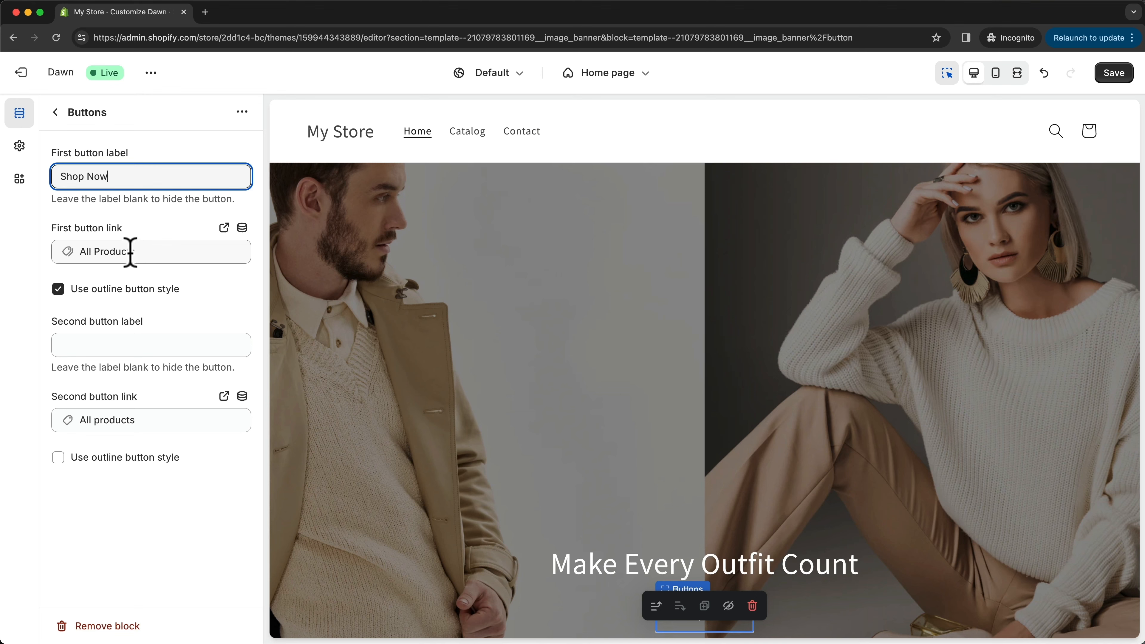
pyautogui.click(118, 252)
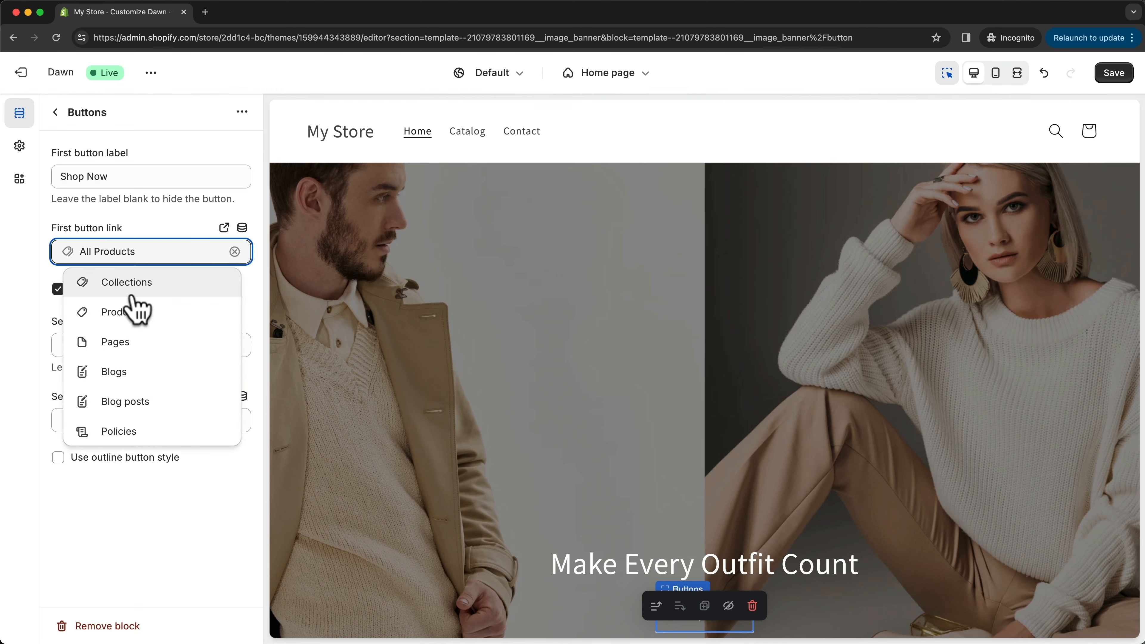
pyautogui.click(136, 292)
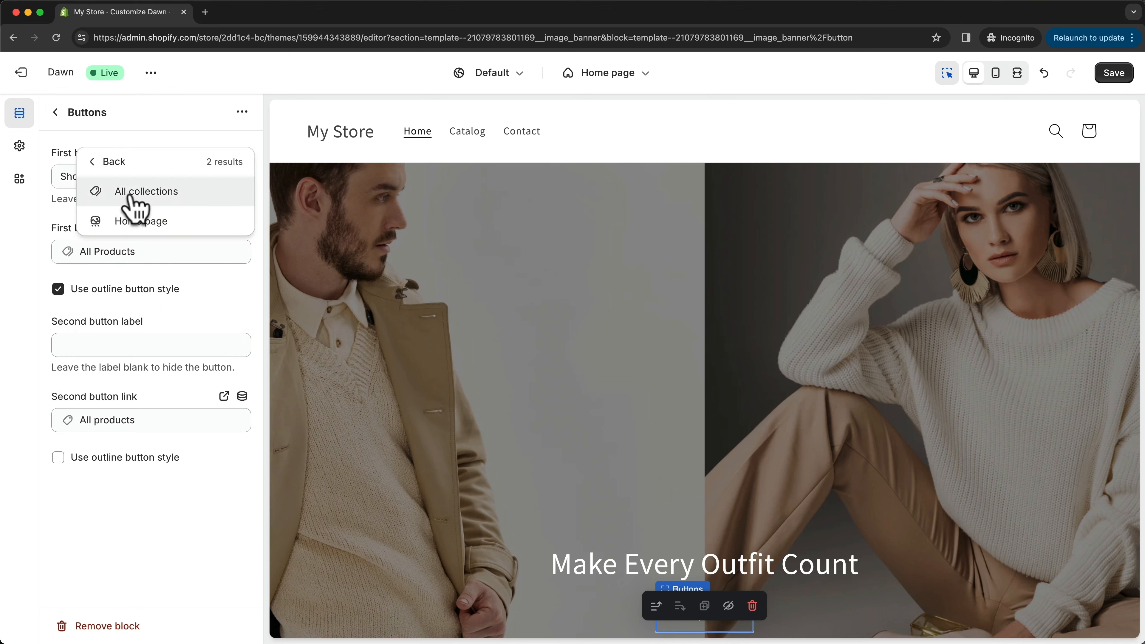
pyautogui.click(95, 162)
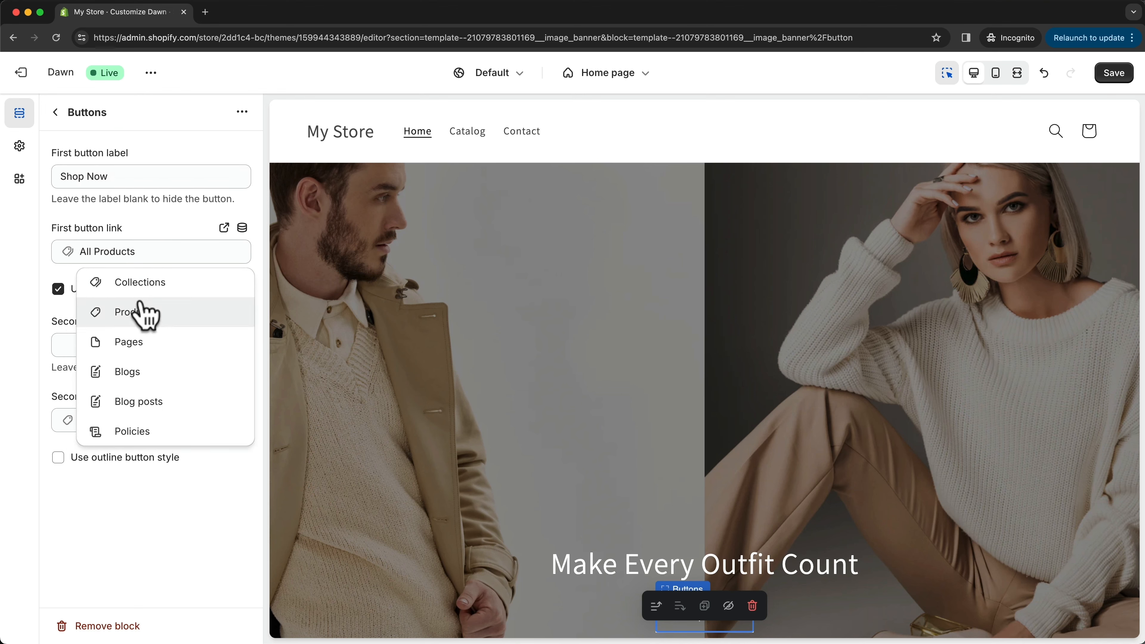
pyautogui.click(48, 285)
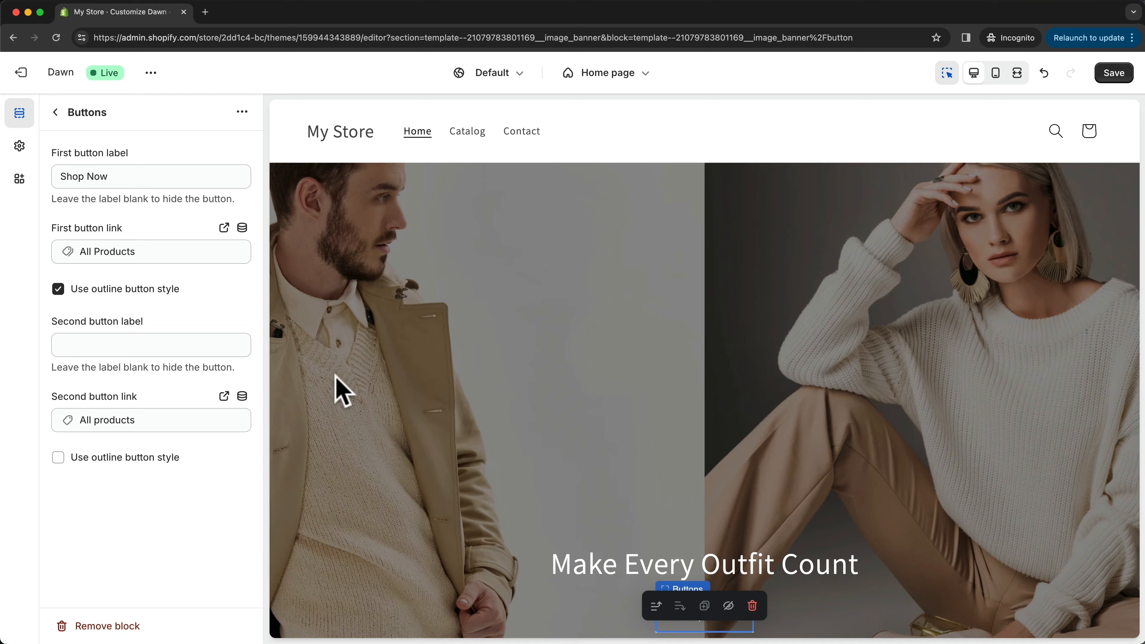
# - Turn off the outline style of the banner's first button and check it in the home page preview
pyautogui.scroll(-3, 524, 434)
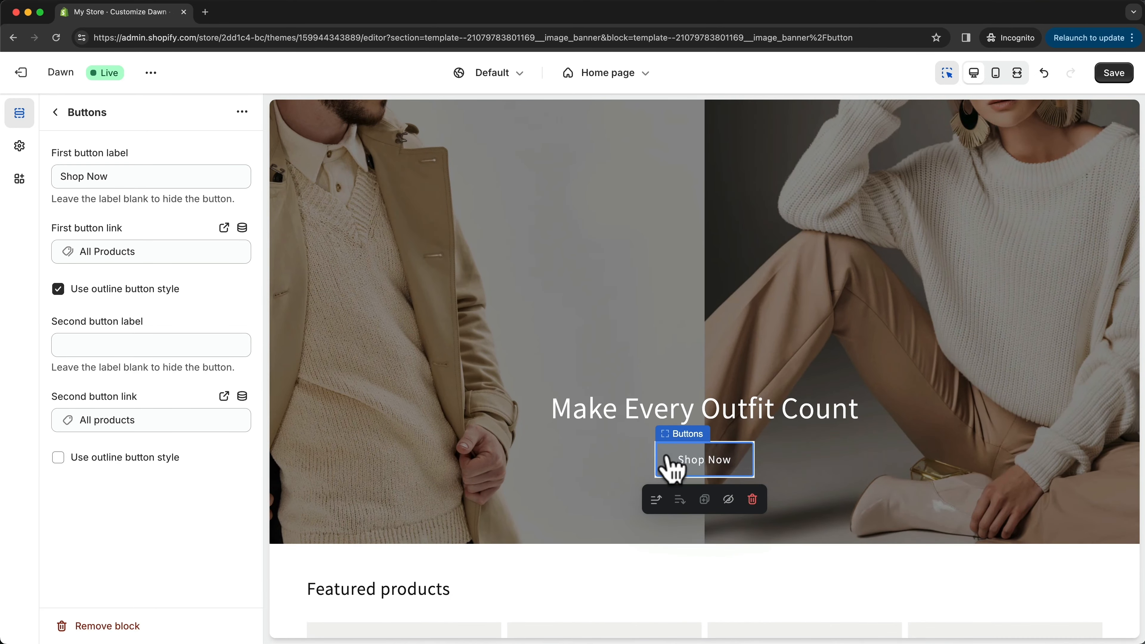
pyautogui.click(58, 289)
pyautogui.scroll(-5, 606, 473)
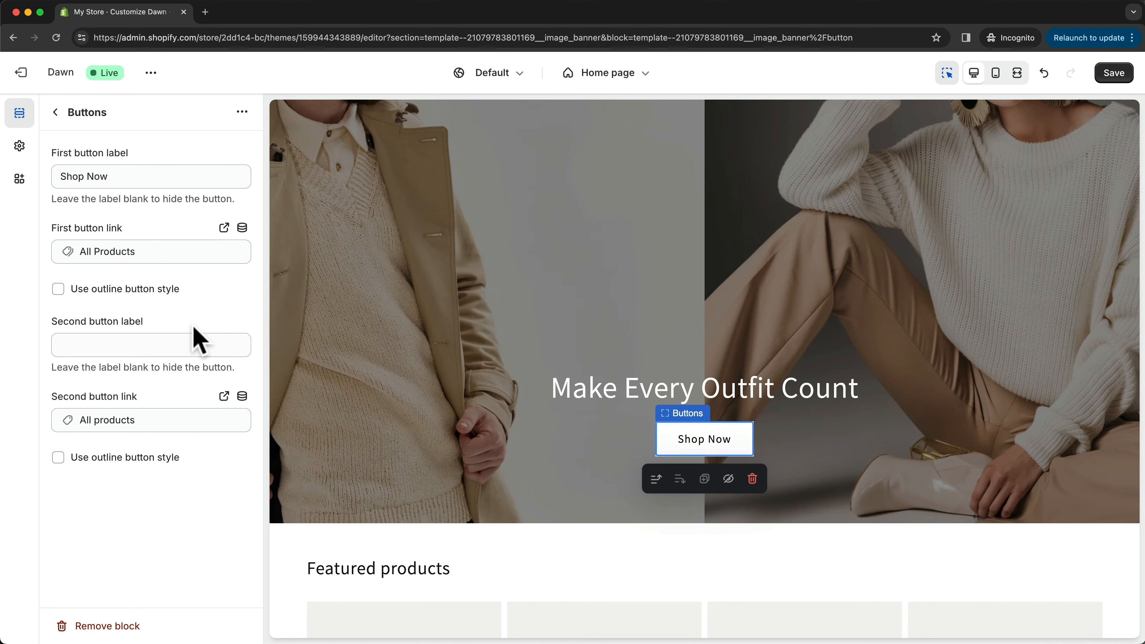
pyautogui.scroll(3, 470, 397)
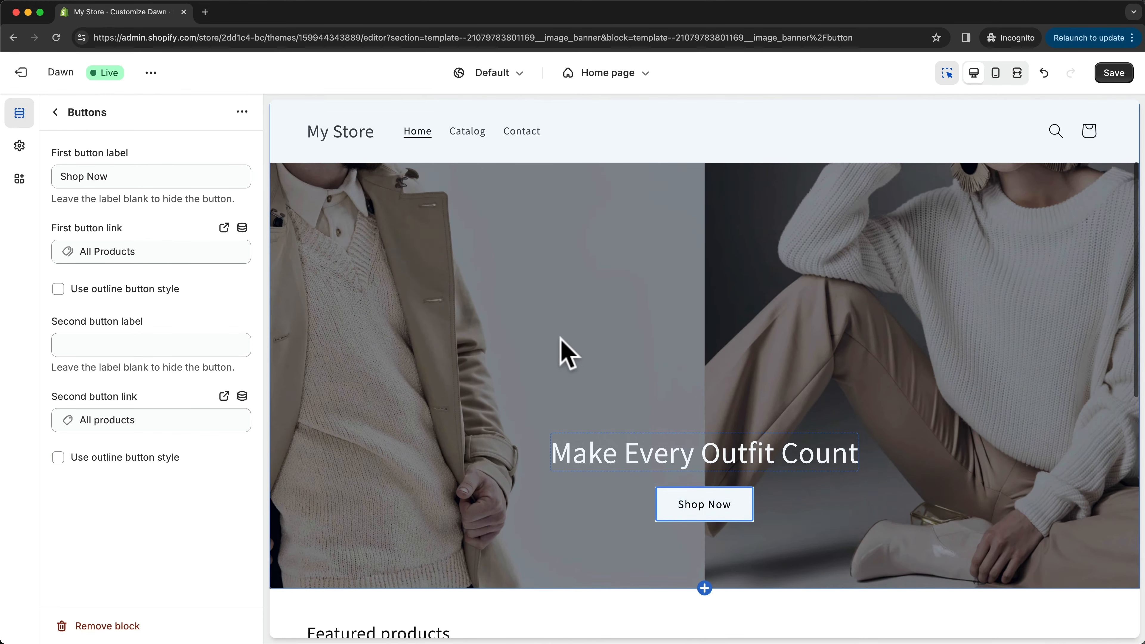
pyautogui.scroll(1, 563, 352)
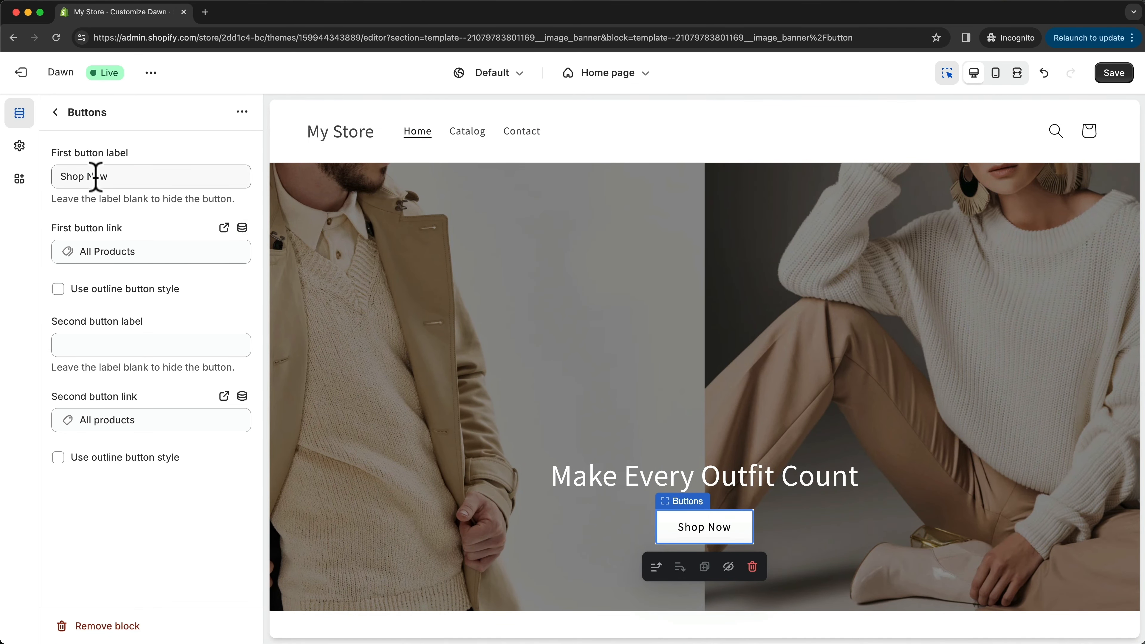
# - Set the banner's first button label to "Shop Women" and look through the collections available for its link
pyautogui.moveTo(89, 176); pyautogui.dragTo(129, 176)
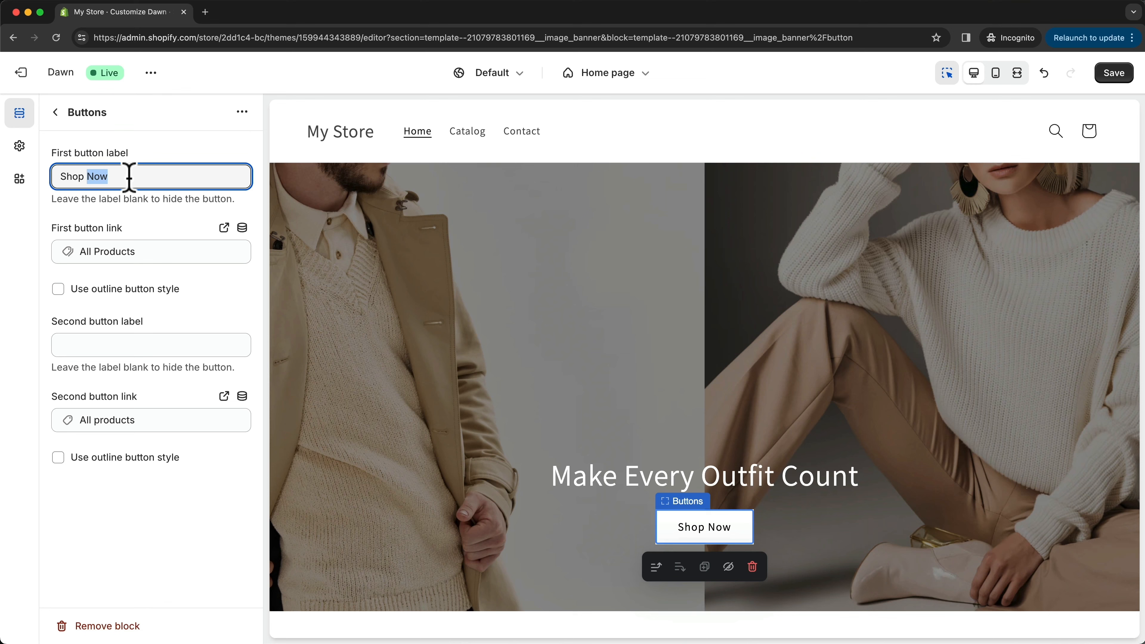
pyautogui.write('Wp')
pyautogui.press('BackSpace')
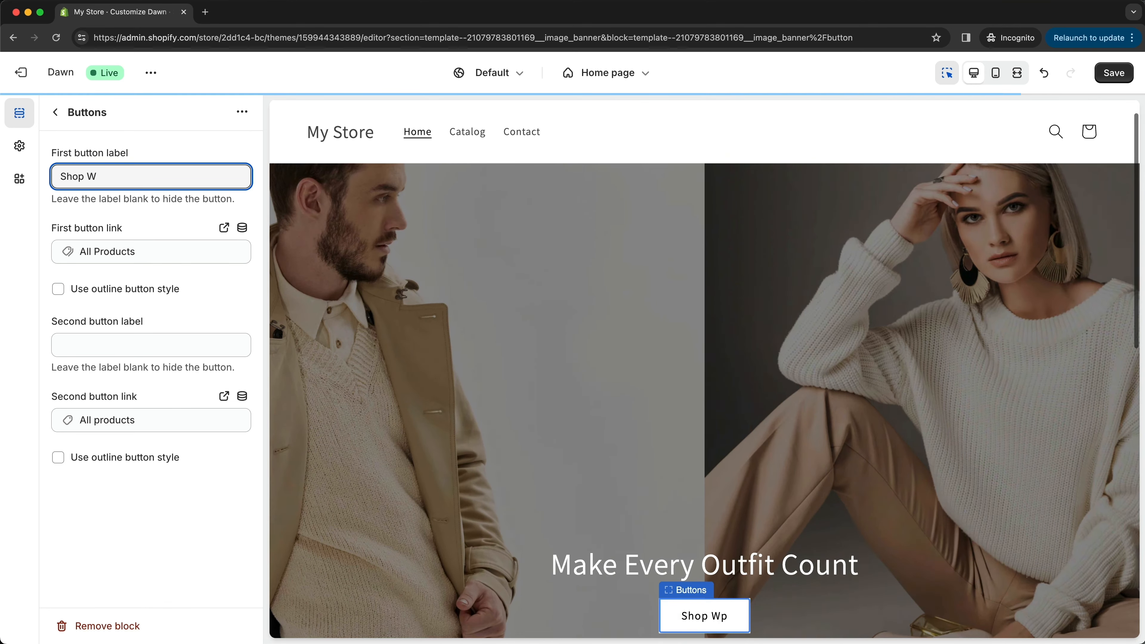
pyautogui.write('omen')
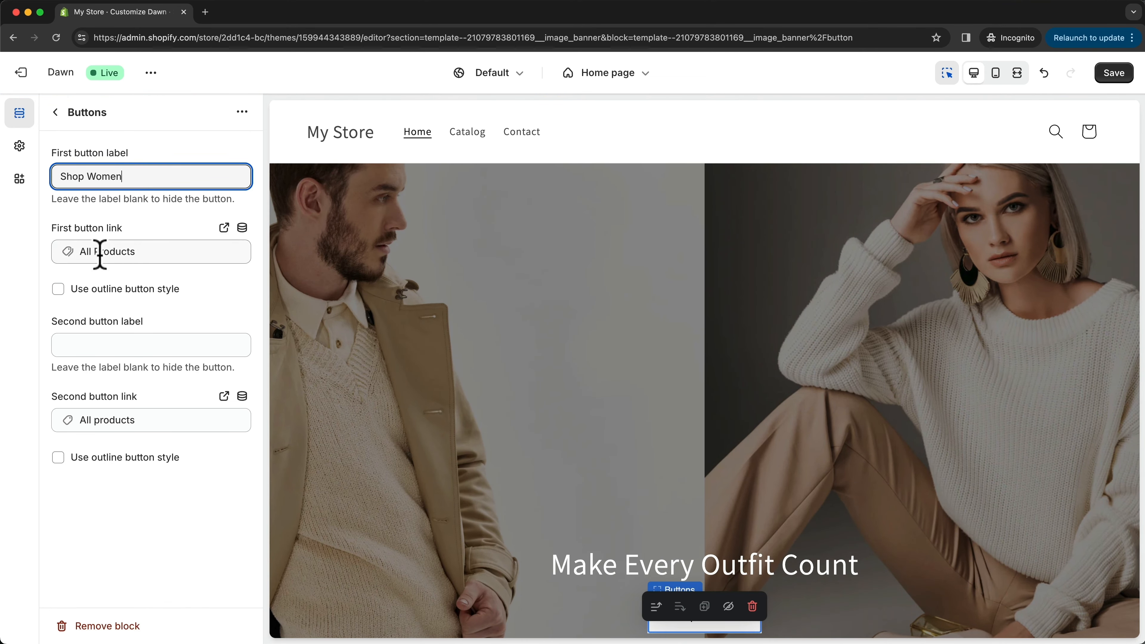
pyautogui.click(109, 247)
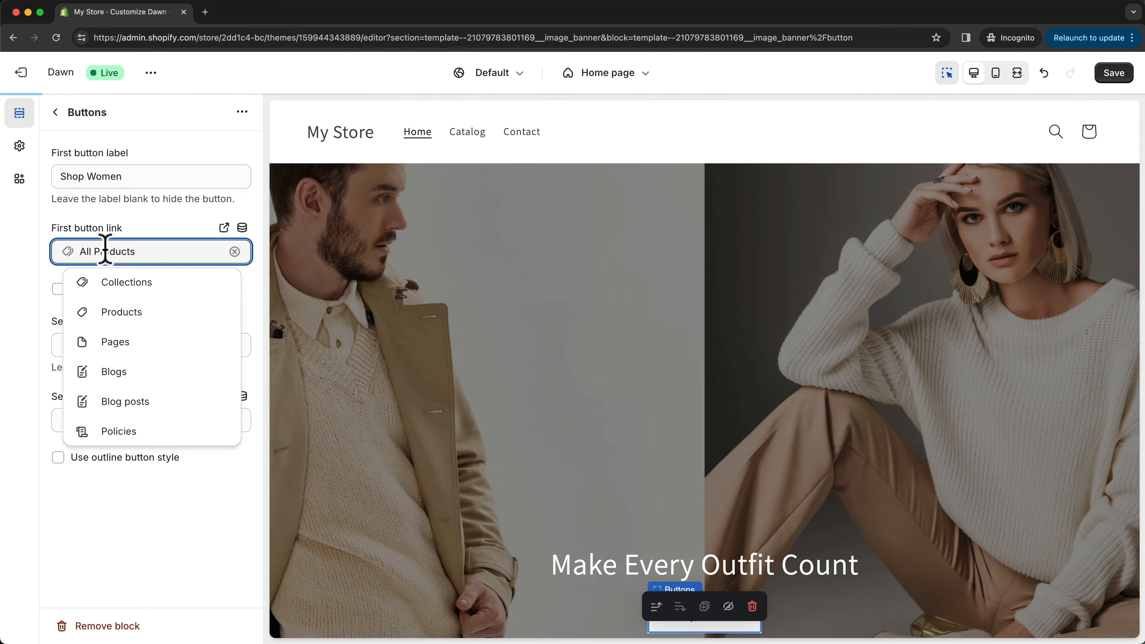
pyautogui.click(120, 281)
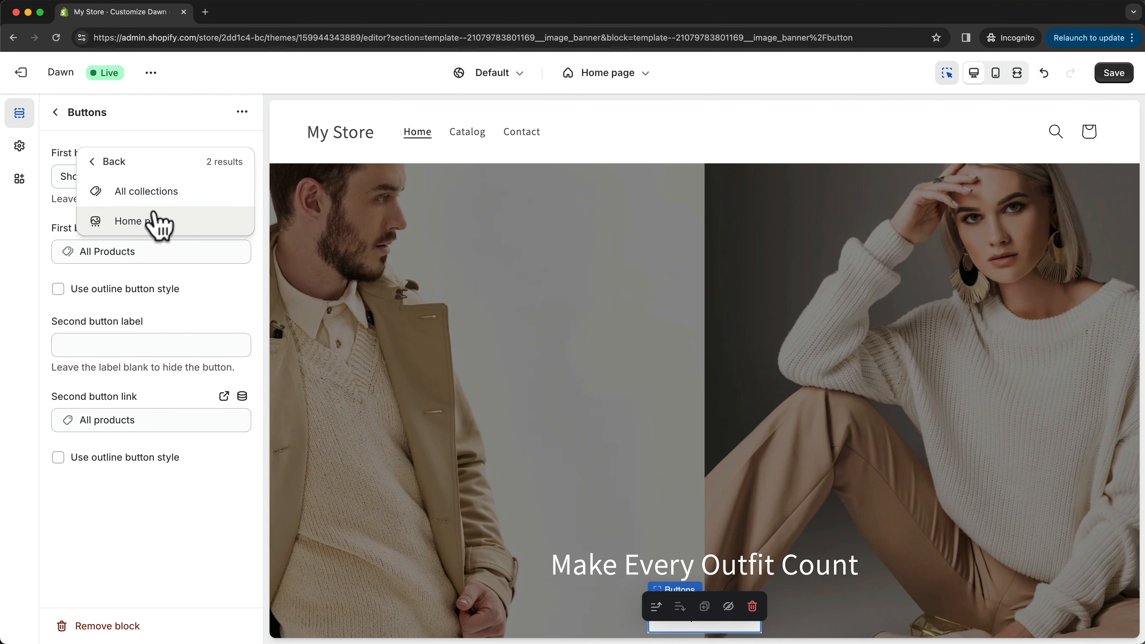
pyautogui.click(35, 314)
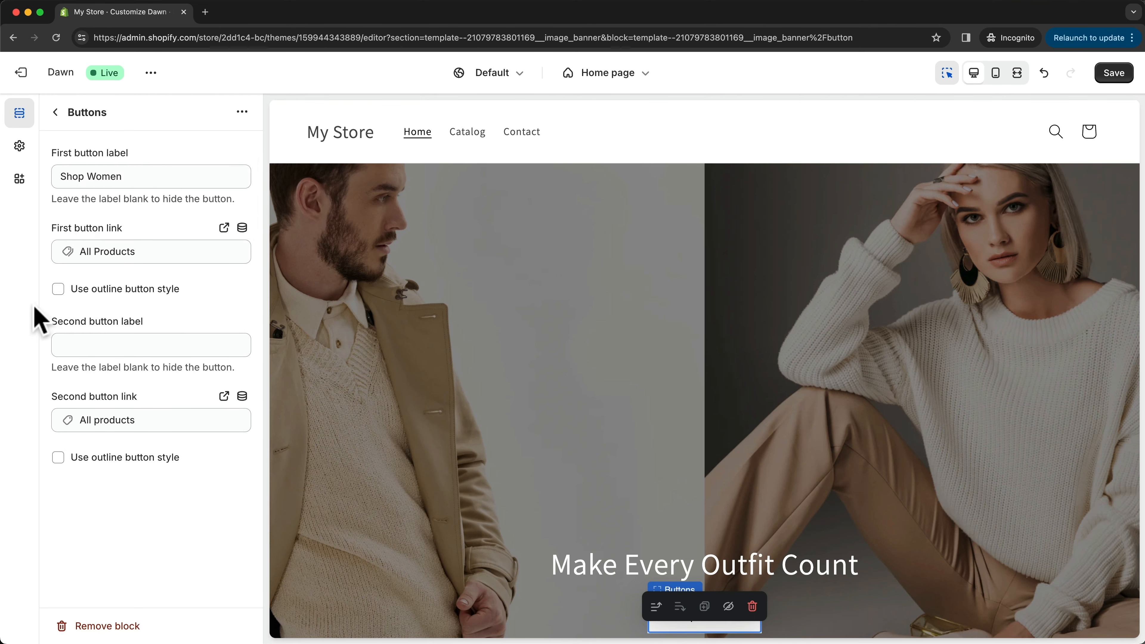
# - Add a second banner button labelled "Shop Men" and check both buttons in the preview
pyautogui.click(94, 345)
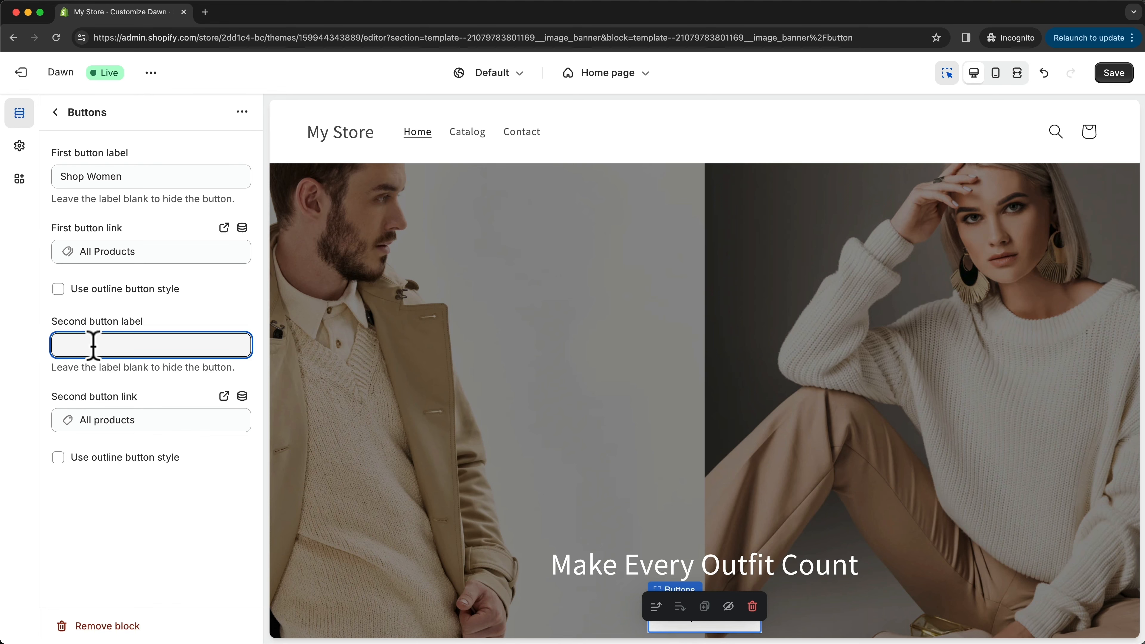
pyautogui.write('Shop Men')
pyautogui.scroll(-2, 485, 506)
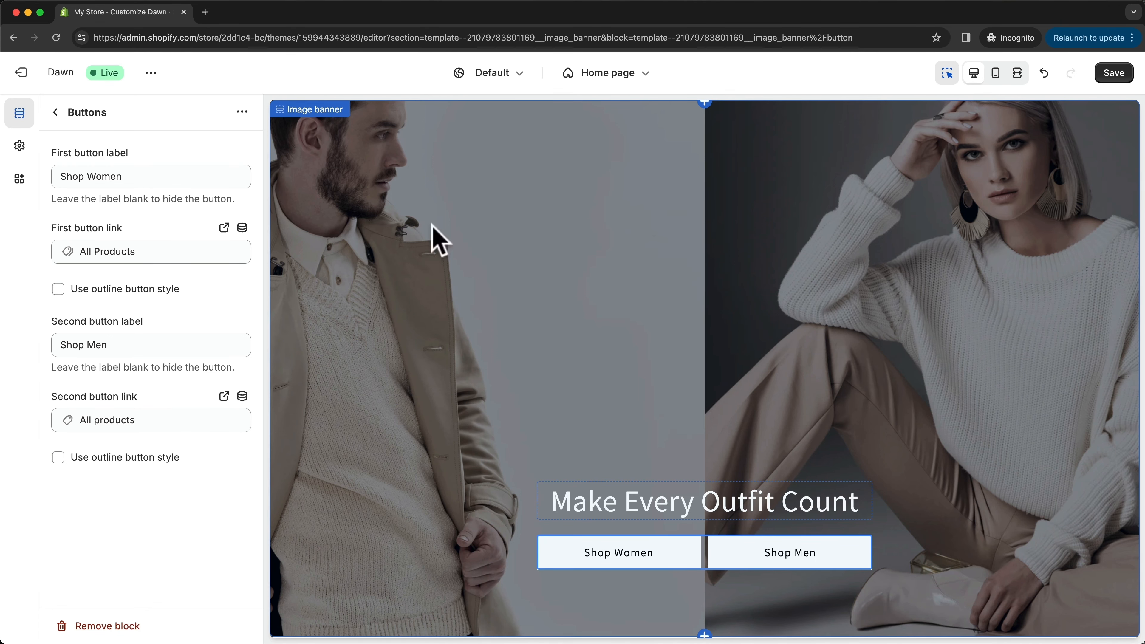
# - Return to the Image banner section's settings and set the banner height to Medium
pyautogui.click(56, 113)
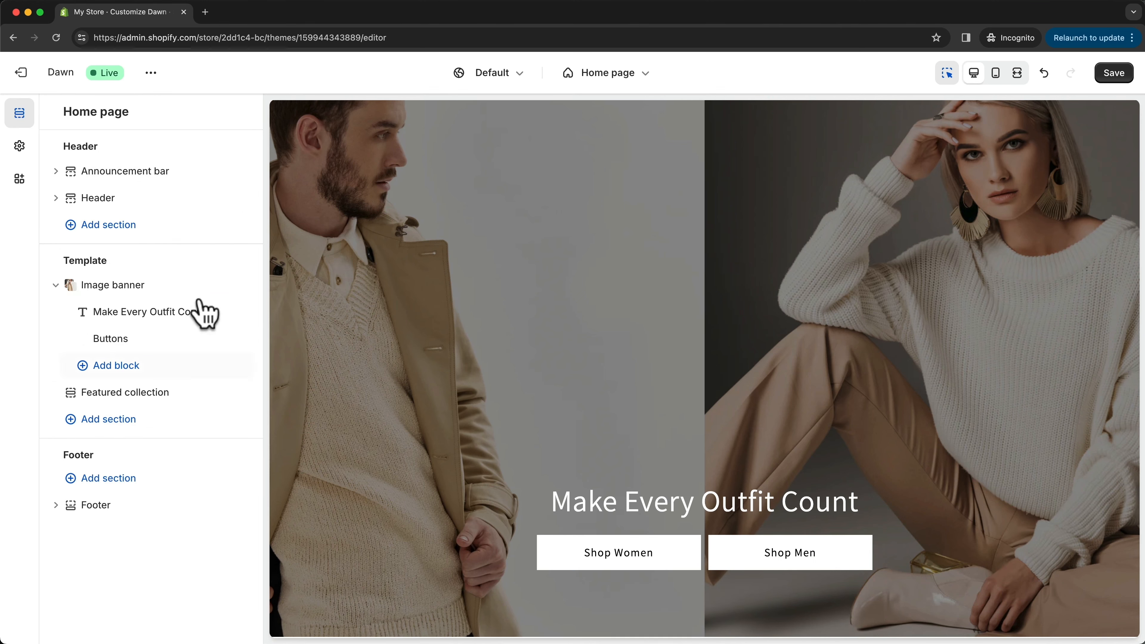
pyautogui.click(157, 287)
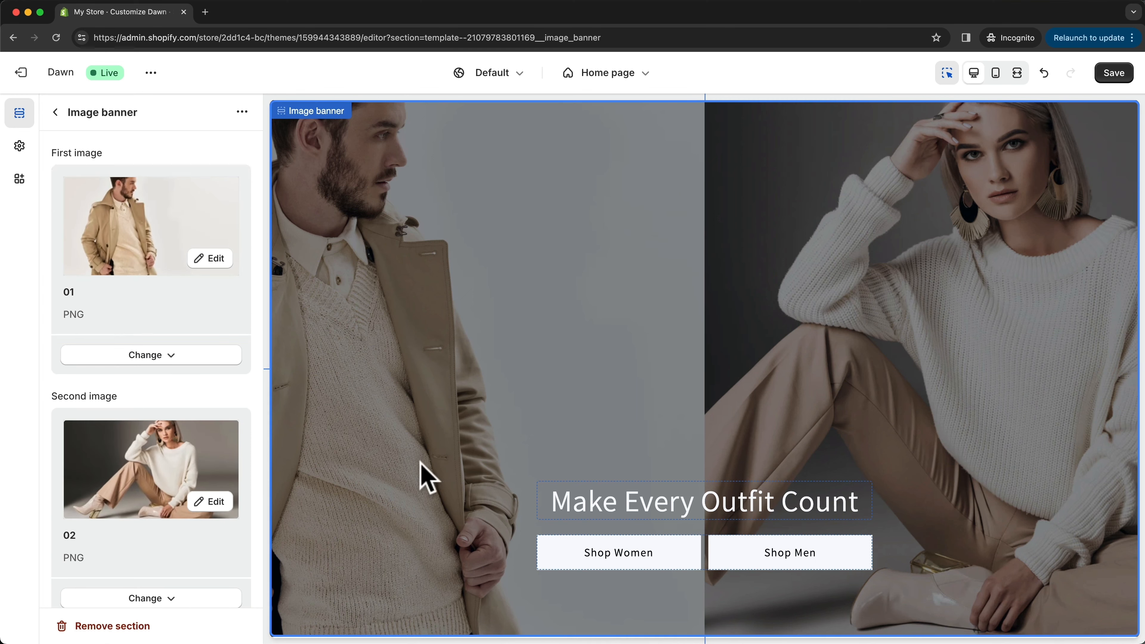
pyautogui.scroll(-8, 222, 332)
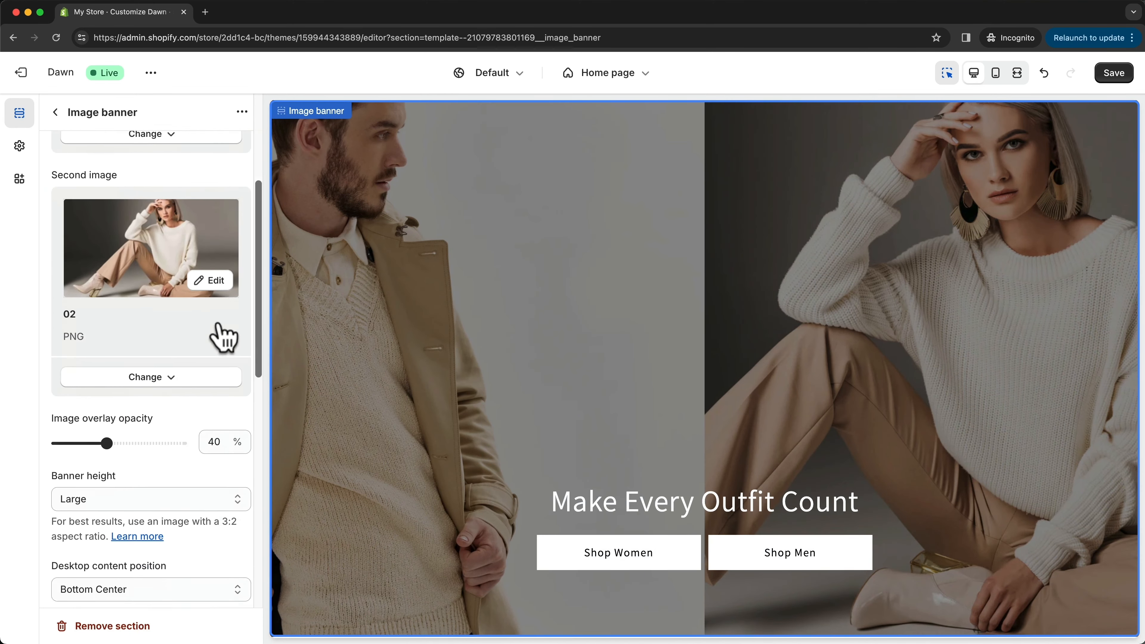
pyautogui.scroll(-1, 222, 336)
pyautogui.moveTo(51, 300); pyautogui.dragTo(128, 310)
pyautogui.click(167, 322)
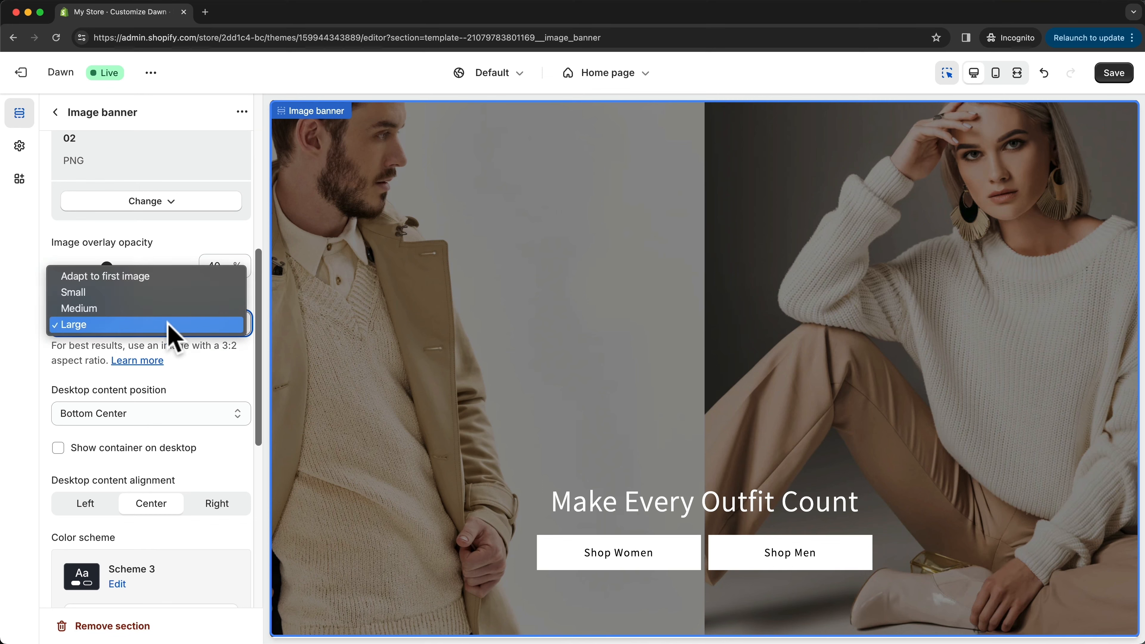
pyautogui.click(167, 309)
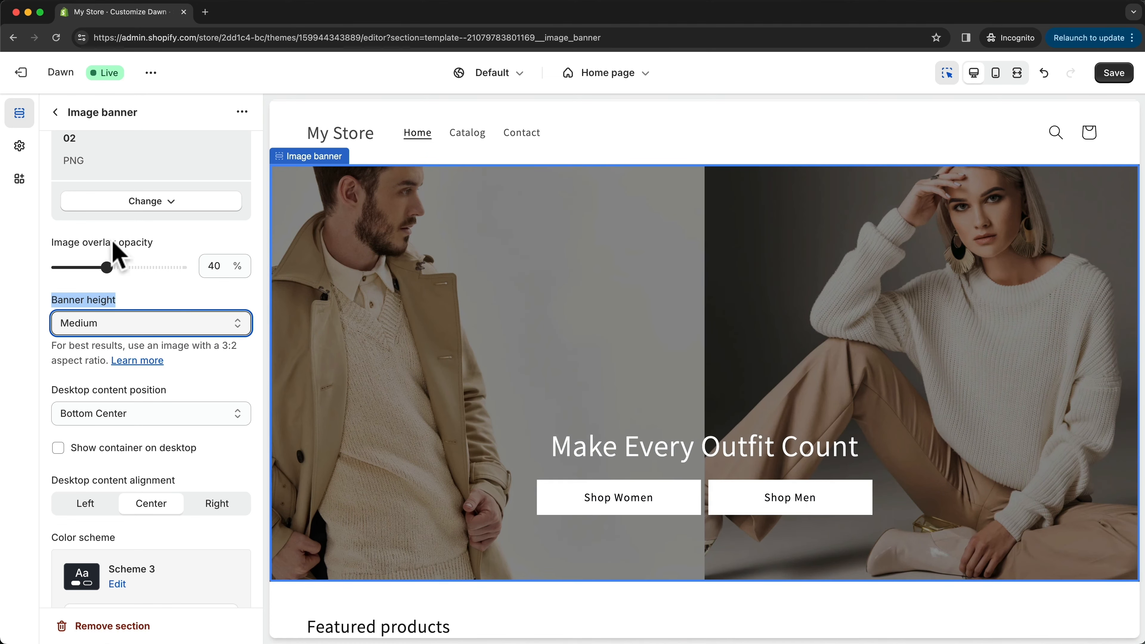
# - Set the banner's image overlay opacity to 10% and show the content container on desktop
pyautogui.moveTo(74, 242); pyautogui.dragTo(72, 266)
pyautogui.click(183, 244)
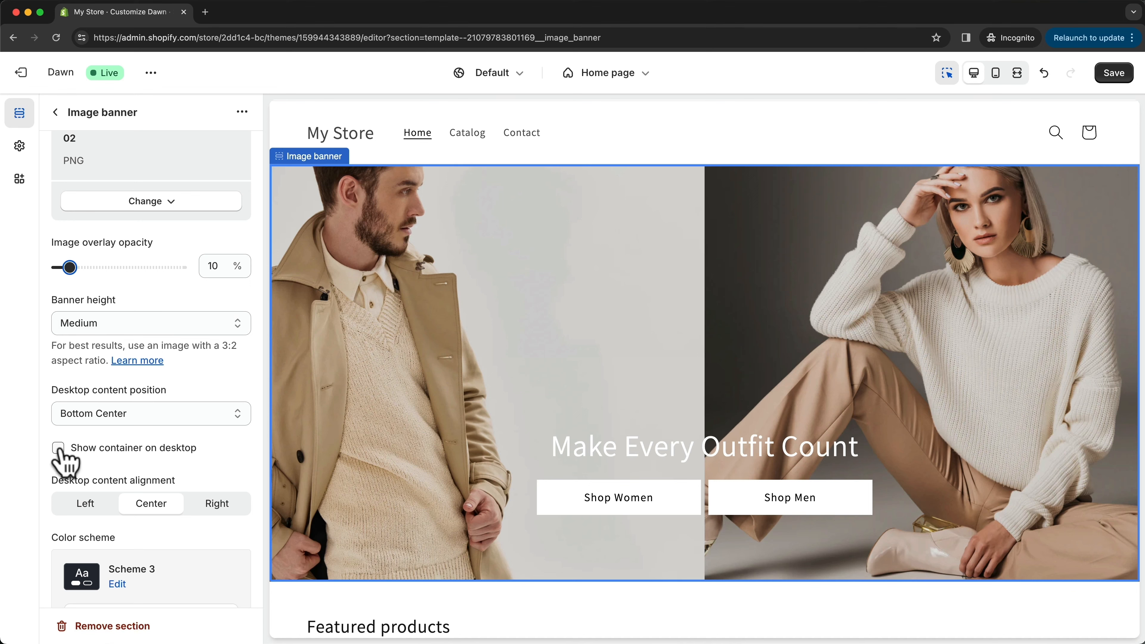
pyautogui.click(59, 448)
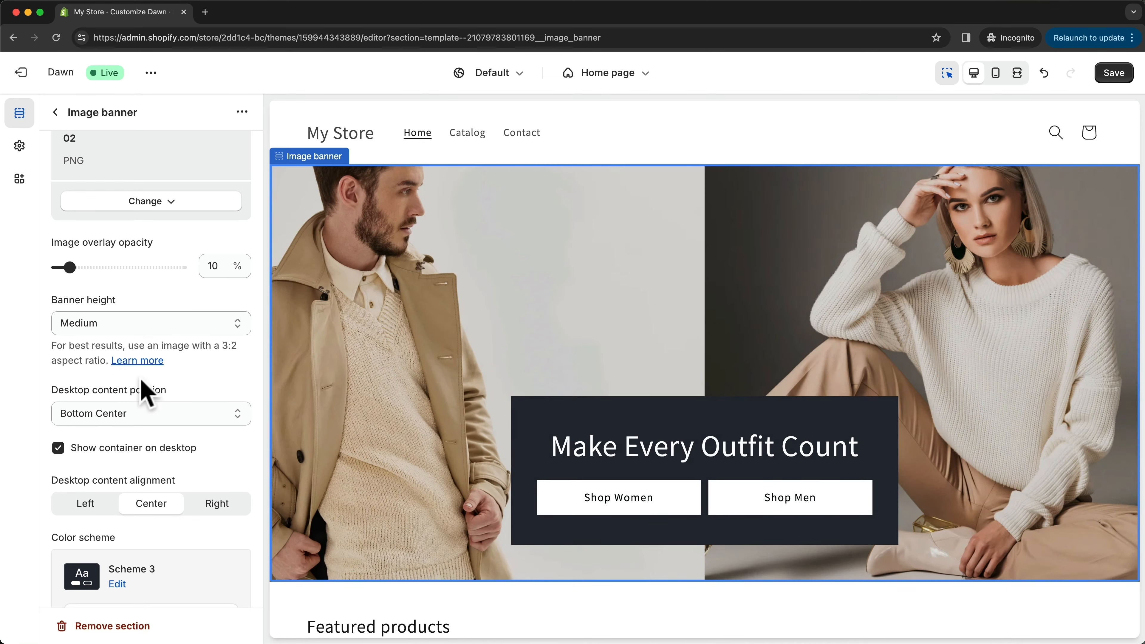
pyautogui.scroll(-5, 141, 381)
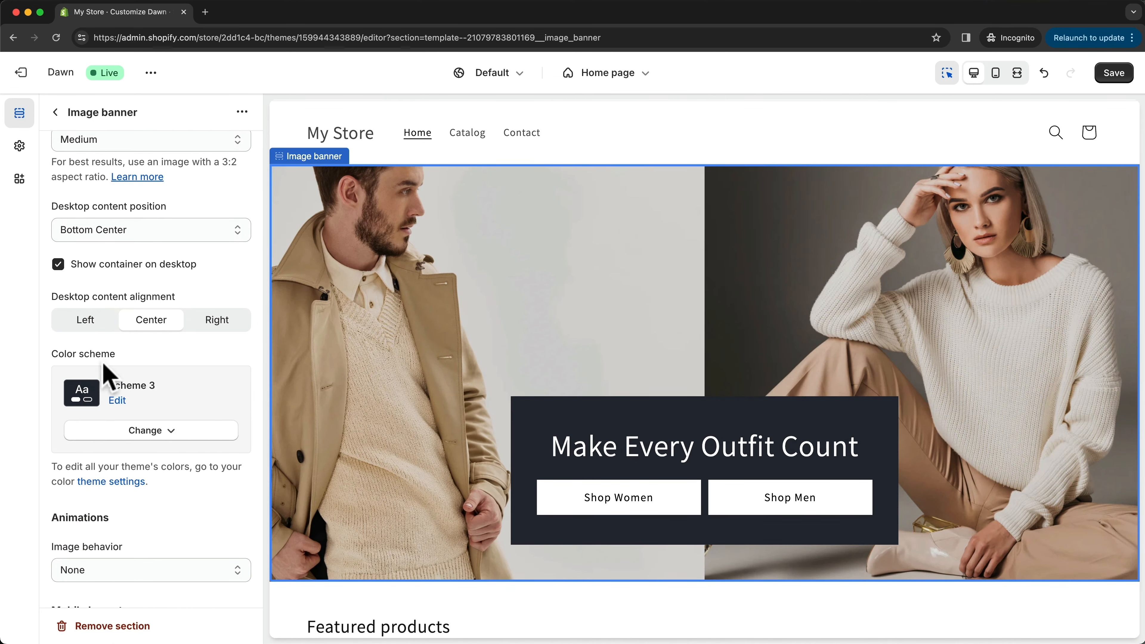
# - Set the image banner's color scheme to Scheme 2 and preview the home page on mobile
pyautogui.click(158, 432)
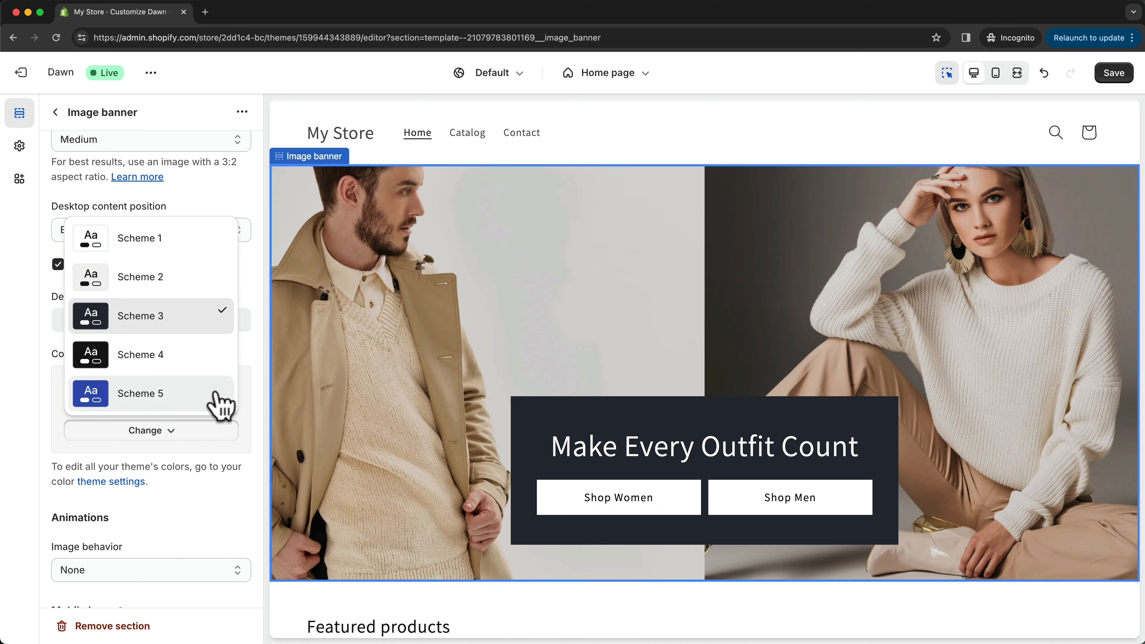
pyautogui.click(156, 281)
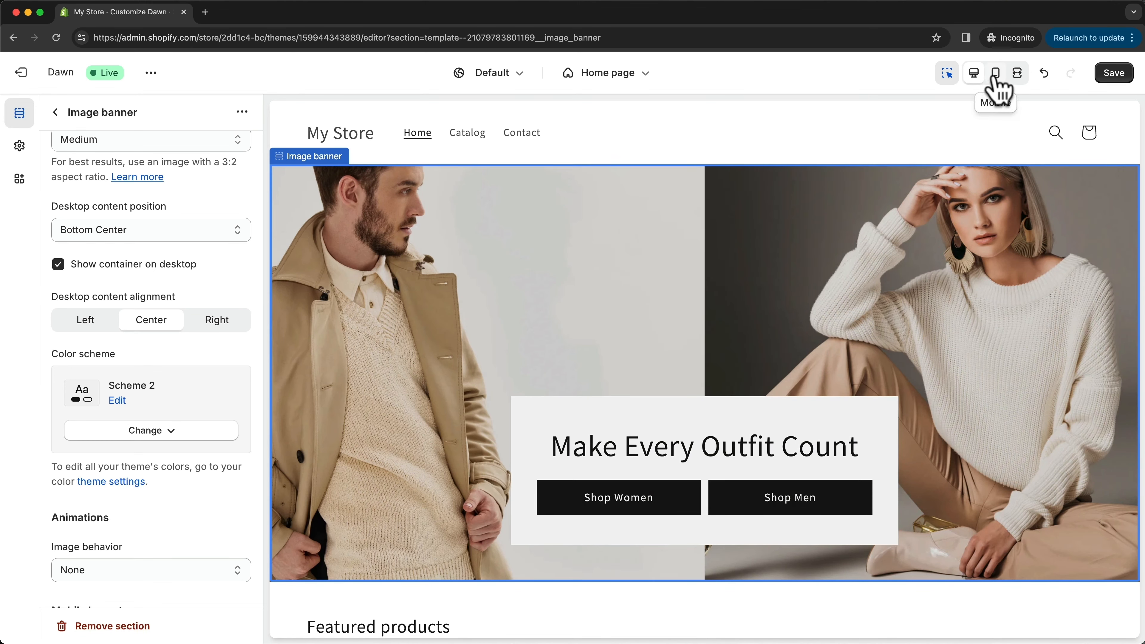
pyautogui.click(995, 73)
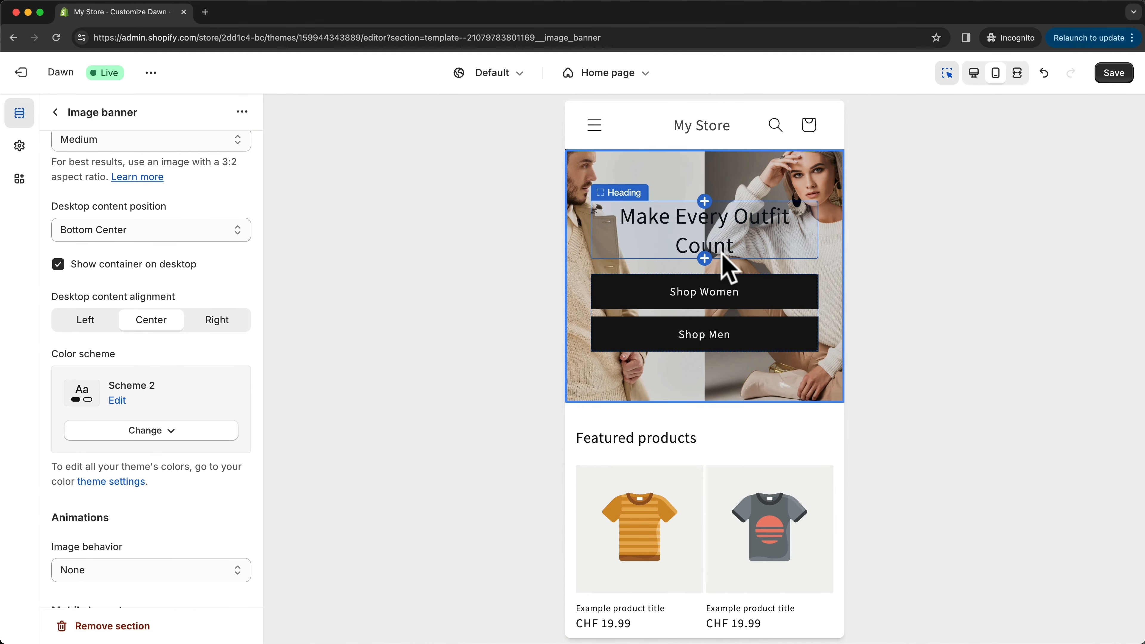
# - In the banner's mobile layout settings, show the content container on mobile
pyautogui.scroll(-5, 216, 309)
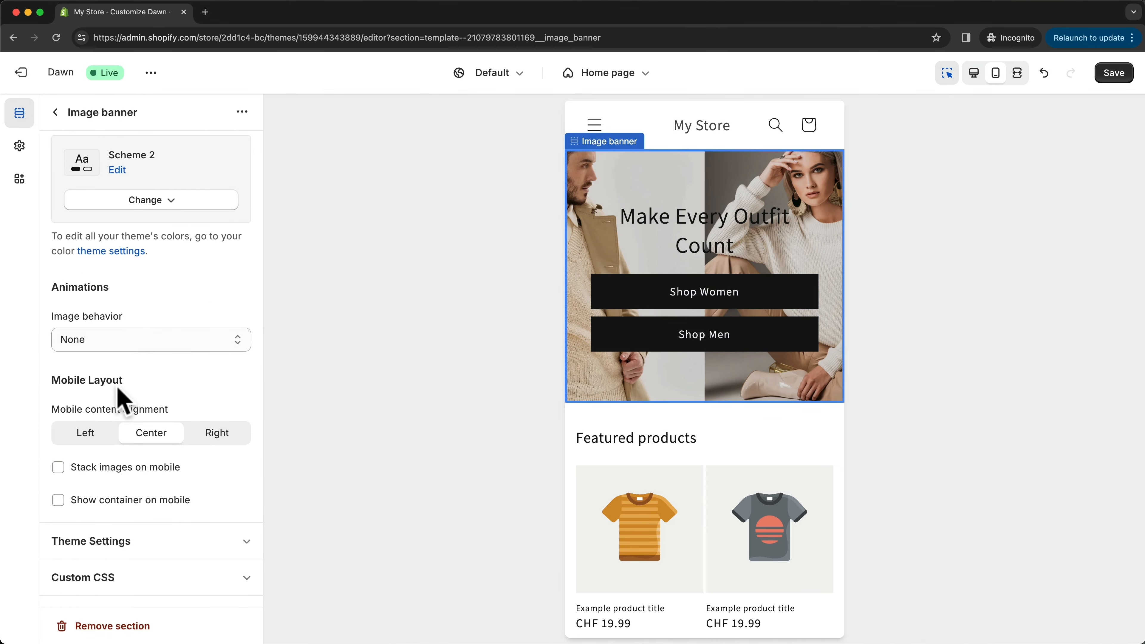
pyautogui.moveTo(53, 378); pyautogui.dragTo(202, 387)
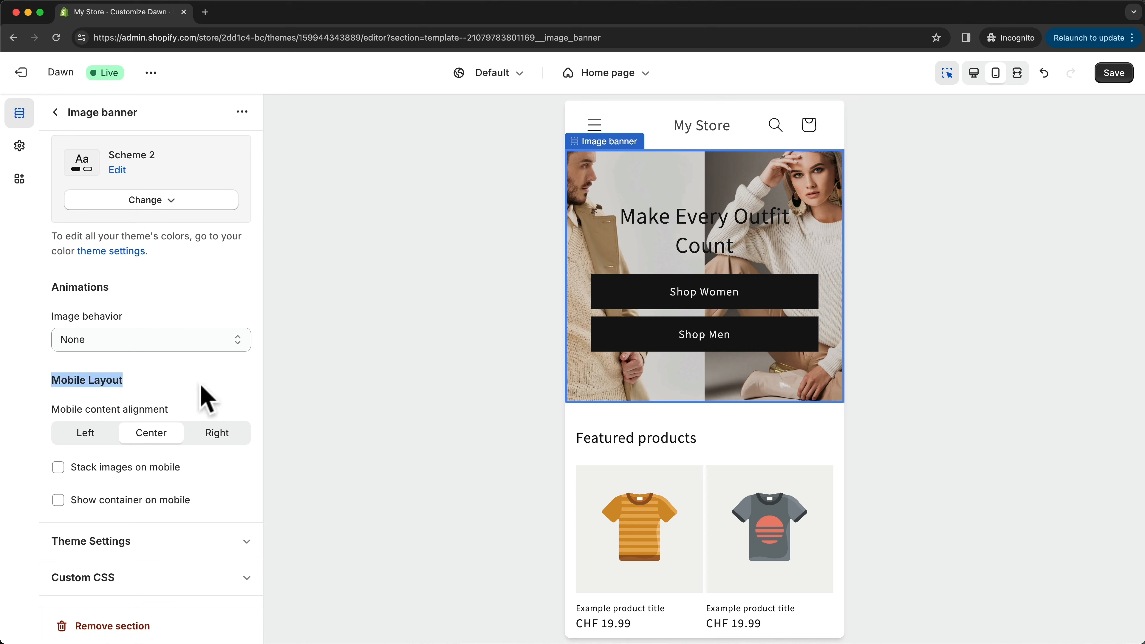
pyautogui.click(196, 380)
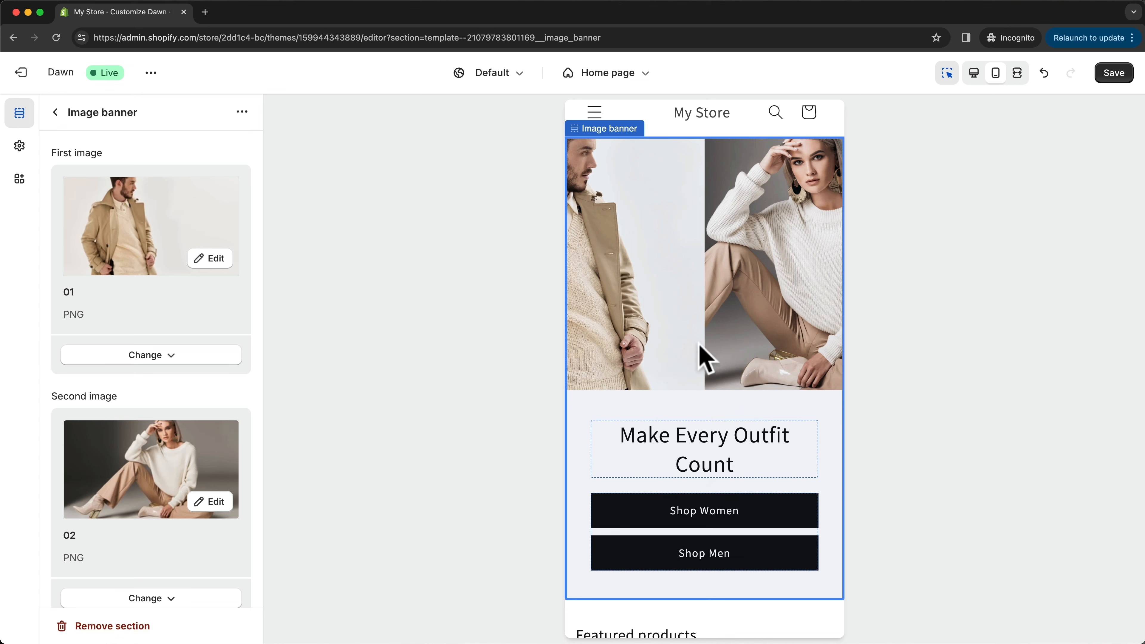
# - Save the theme changes and check the home page in the desktop preview
pyautogui.click(1115, 79)
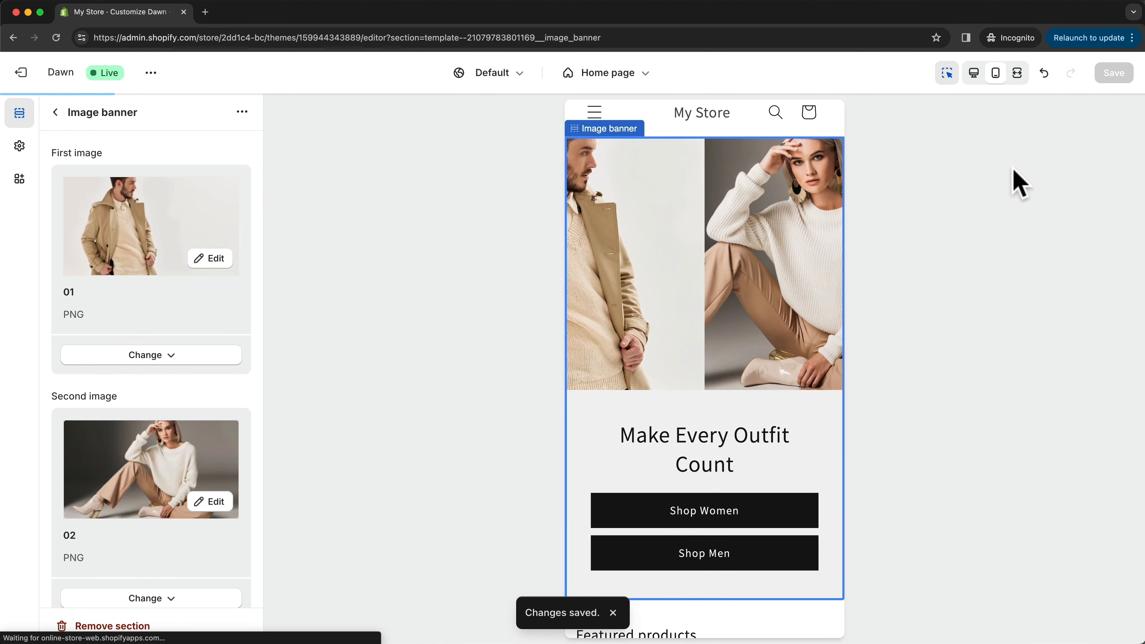
pyautogui.click(973, 74)
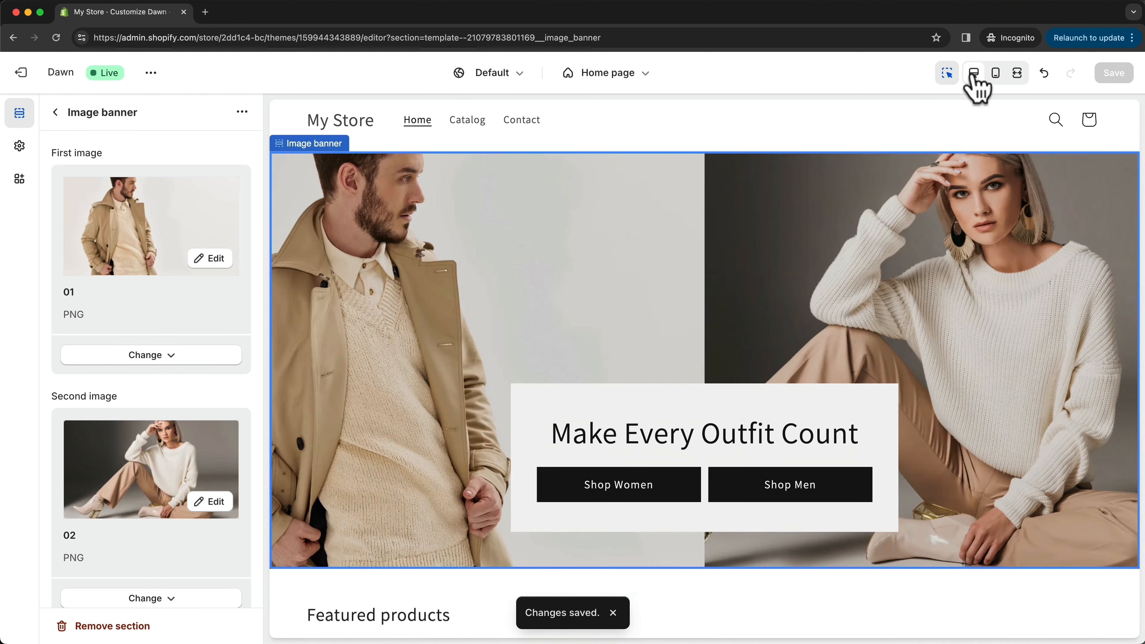
pyautogui.scroll(-8, 1032, 365)
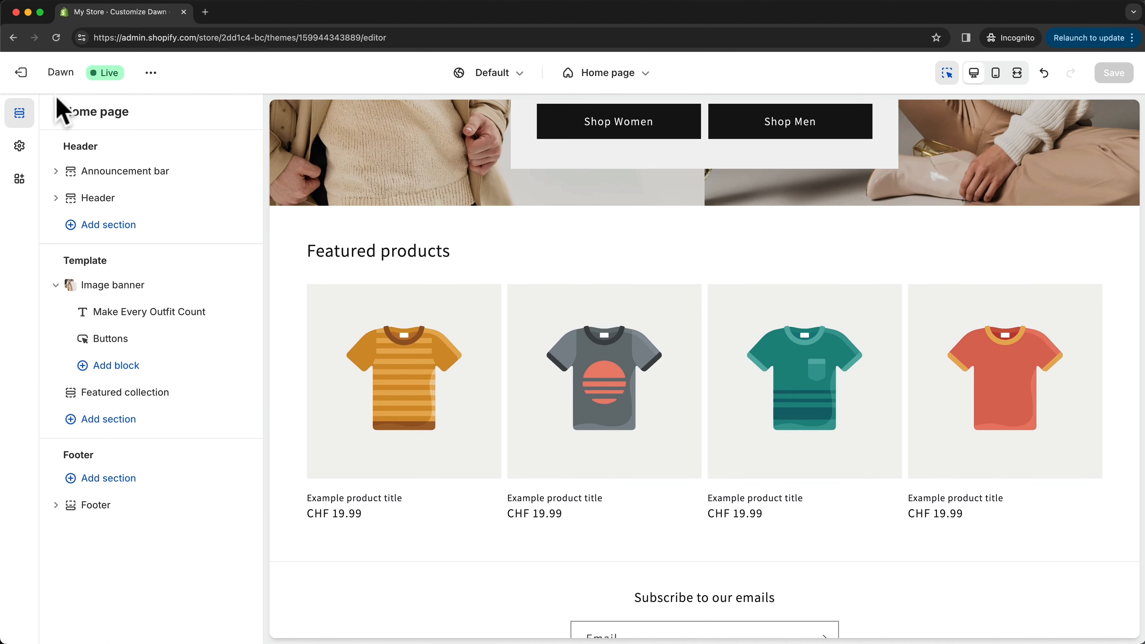
# - Open the store admin's Themes page in a new browser tab and place it before the theme editor tab
pyautogui.rightClick(25, 76)
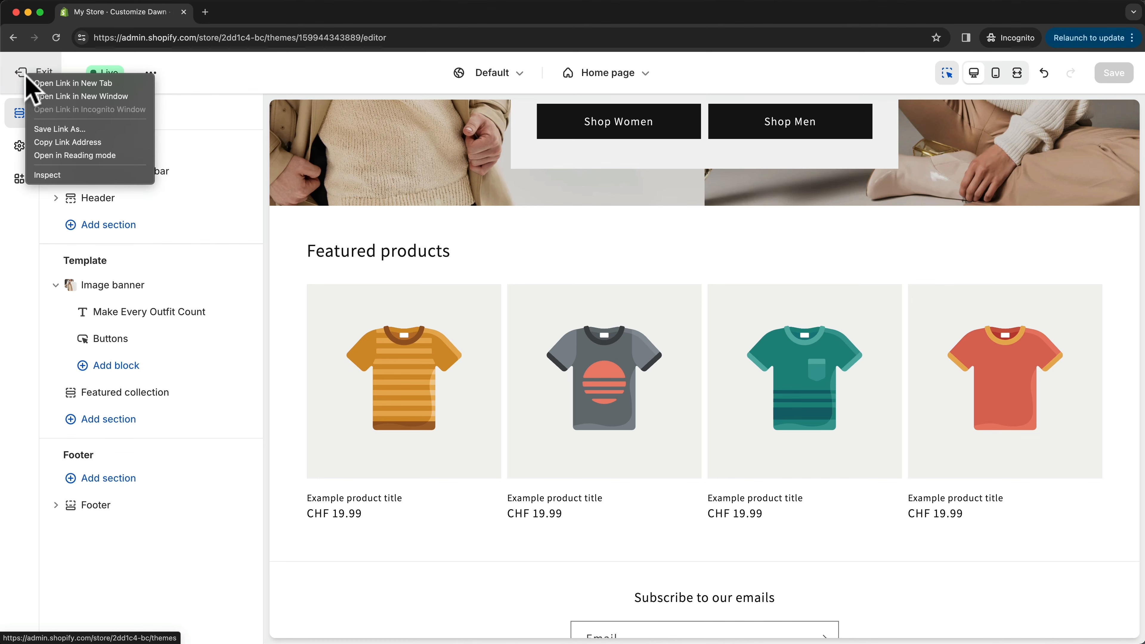
pyautogui.click(56, 84)
pyautogui.click(283, 14)
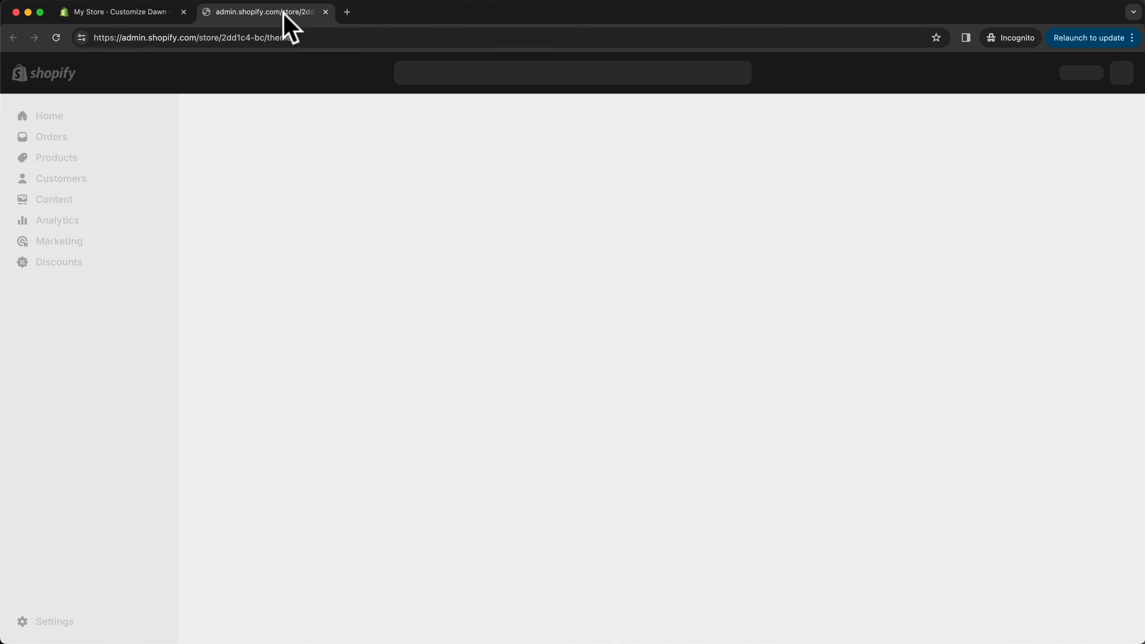
pyautogui.moveTo(284, 14); pyautogui.dragTo(166, 15)
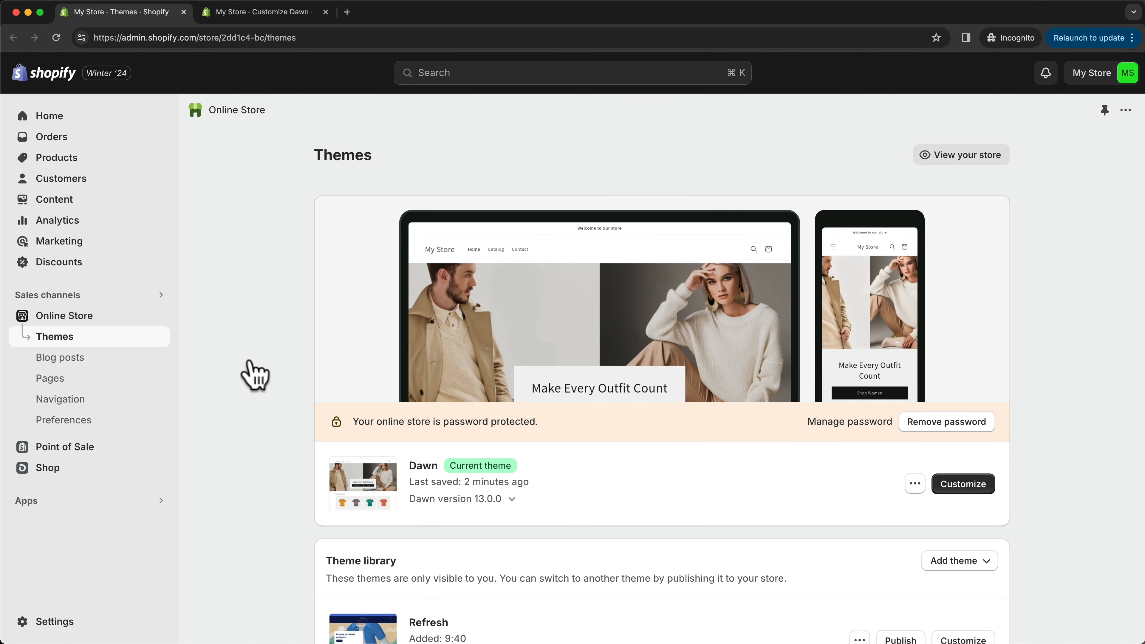
# - Add a new product titled "Classic Hoodie" with the description "This is an awesome hoodie."
pyautogui.click(82, 164)
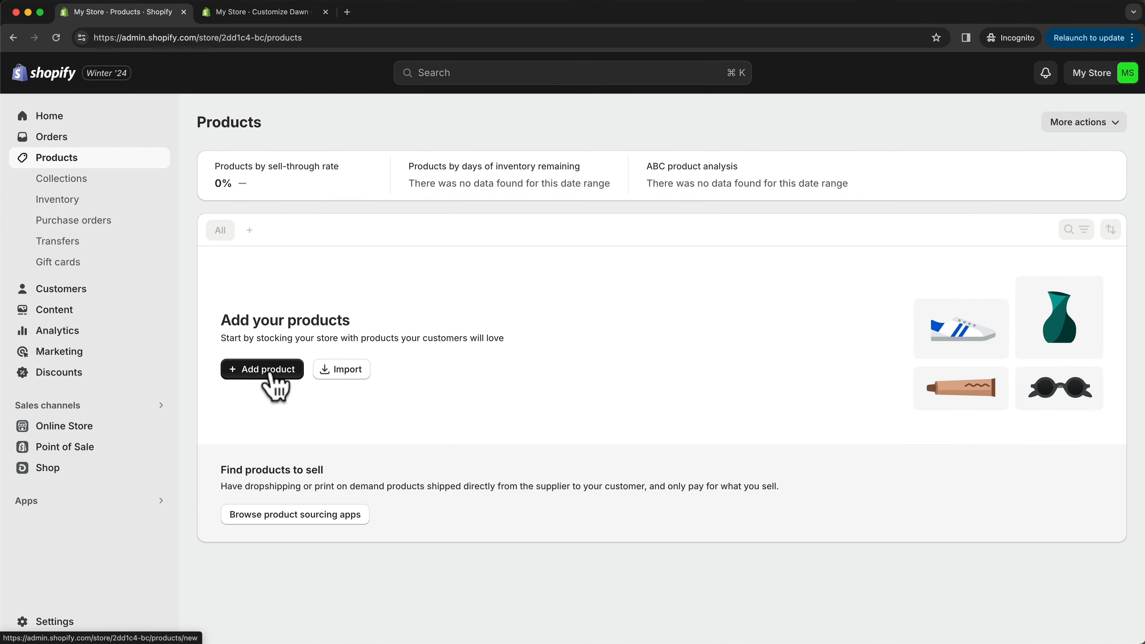
pyautogui.click(233, 378)
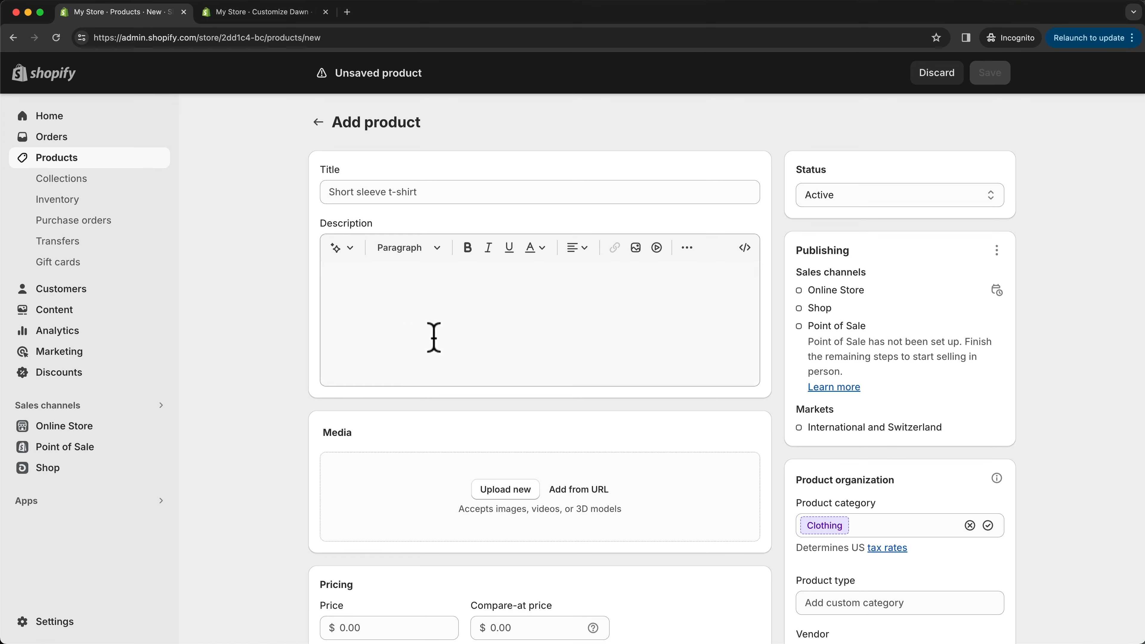
pyautogui.click(411, 190)
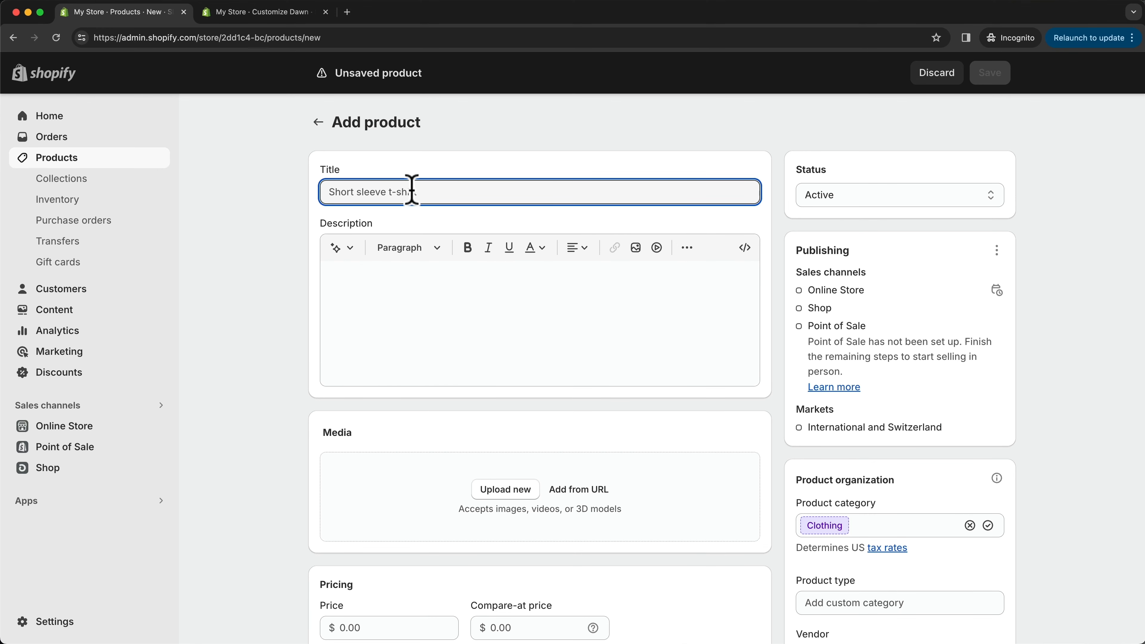
pyautogui.write('Classic Hoodie')
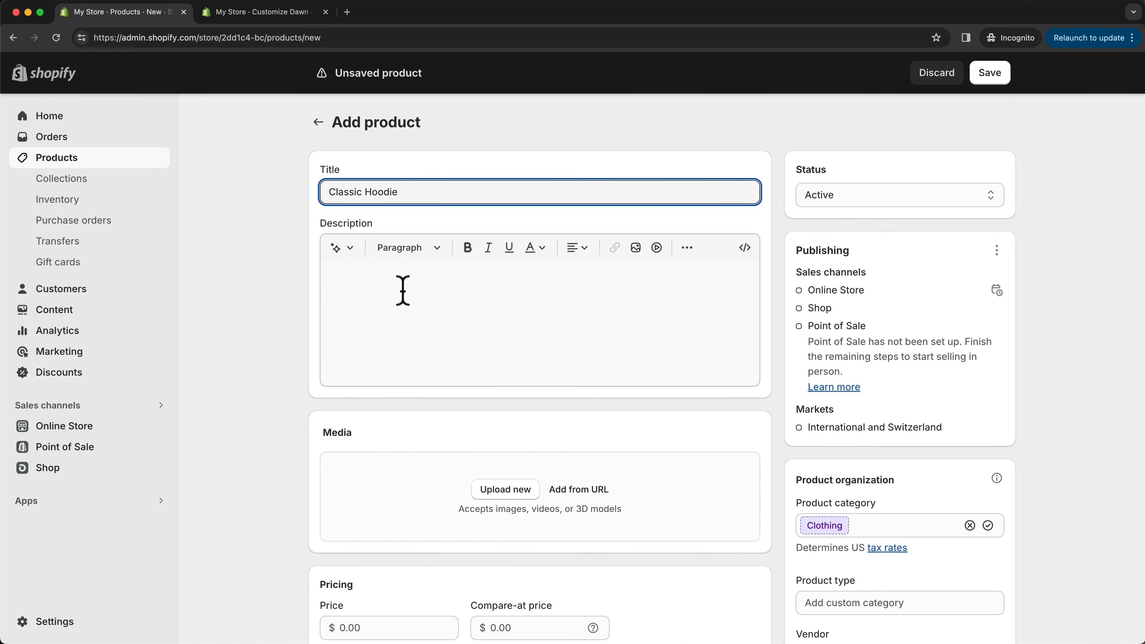
pyautogui.click(402, 290)
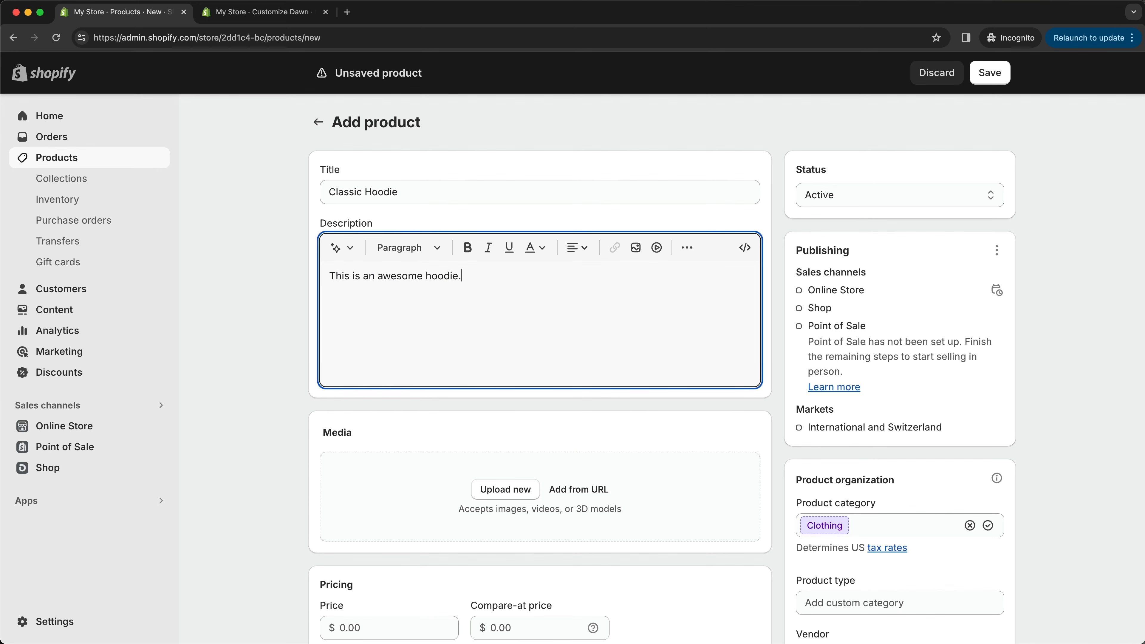
# - Upload the six grey and brown hoodie images to the product's media
pyautogui.scroll(-3, 472, 475)
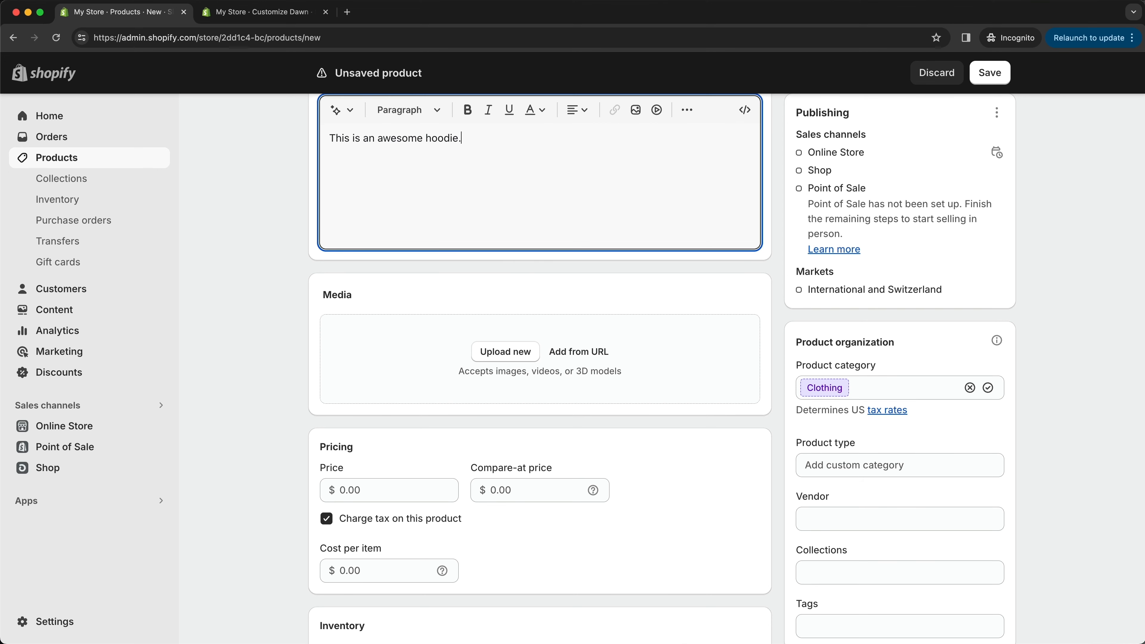
pyautogui.moveTo(689, 636); pyautogui.dragTo(572, 365)
pyautogui.scroll(-1, 581, 406)
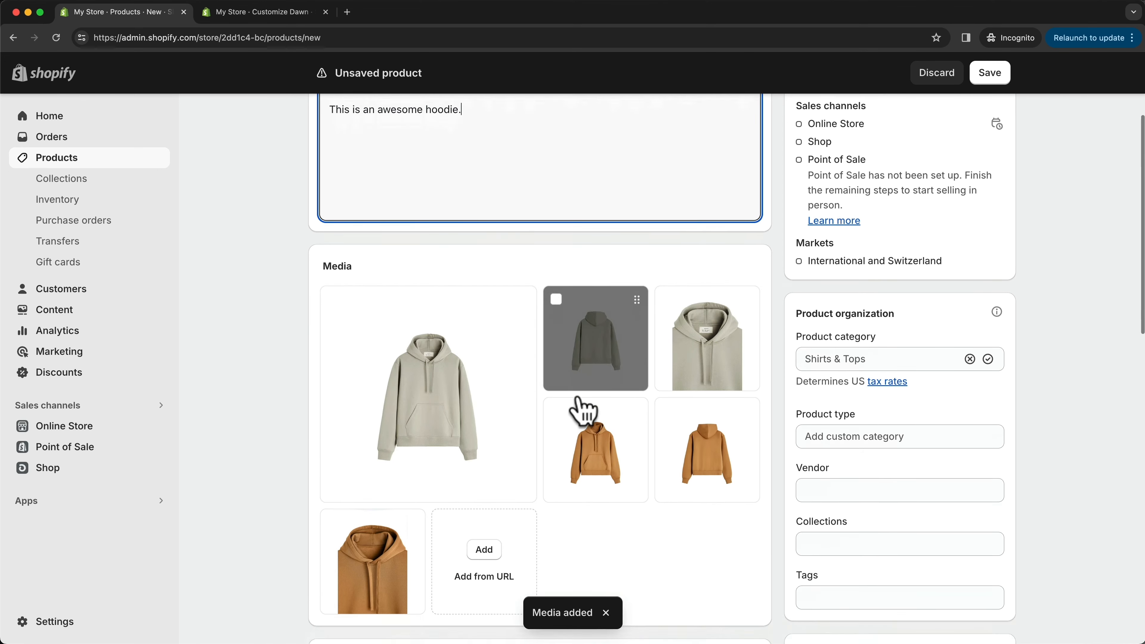
pyautogui.scroll(-2, 599, 451)
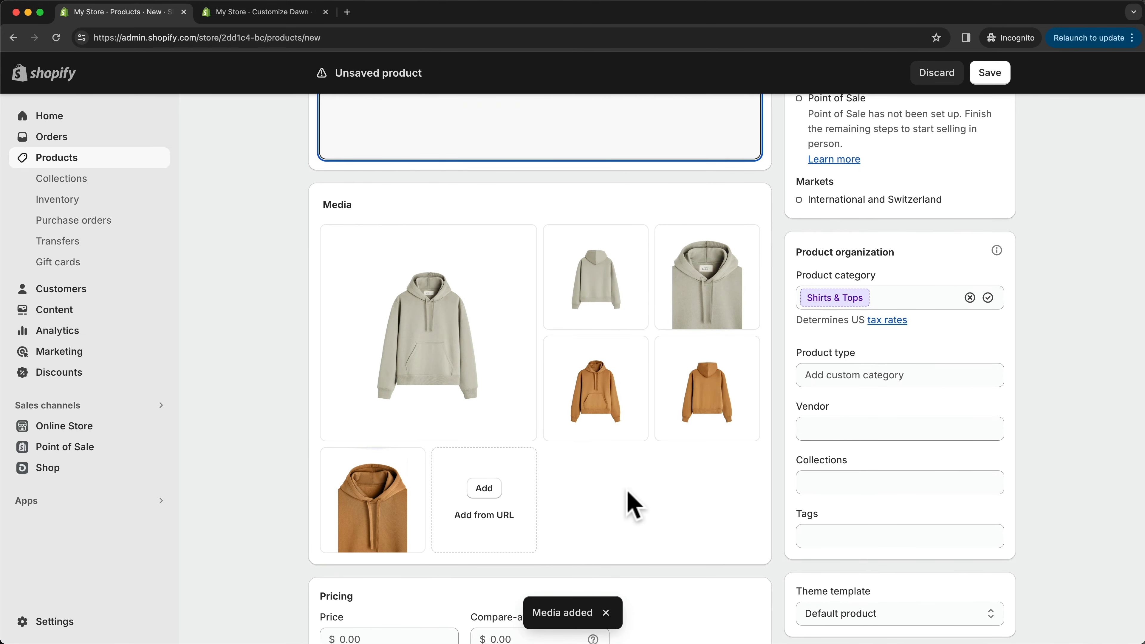
# - Try out the media order and make the grey hoodie's close-up the product's first image
pyautogui.moveTo(552, 294); pyautogui.dragTo(433, 351)
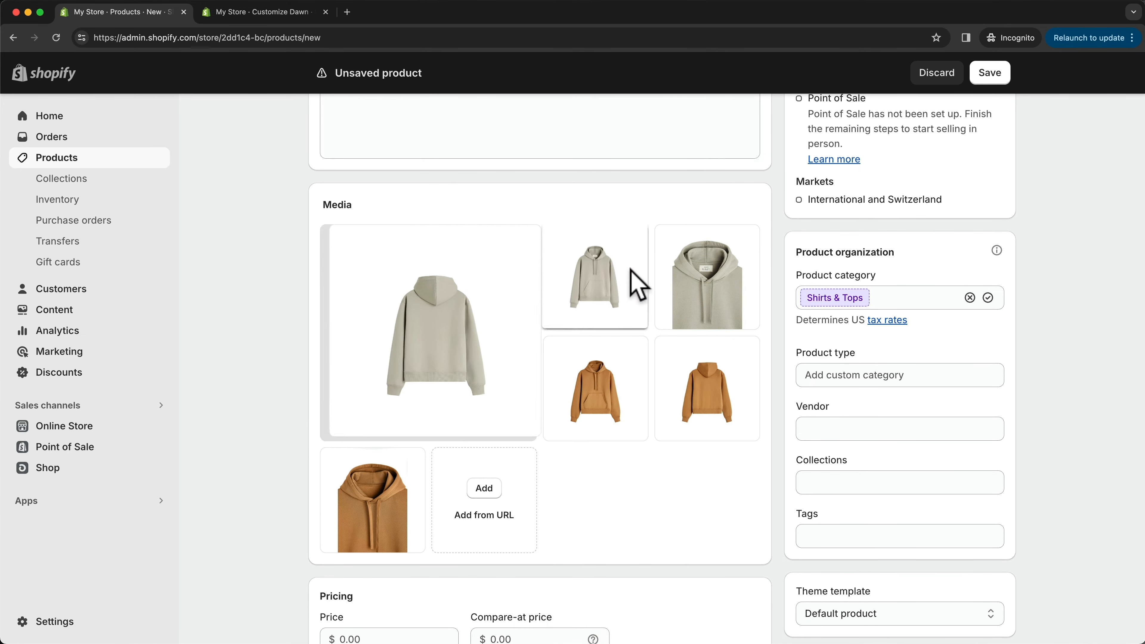
pyautogui.moveTo(637, 284); pyautogui.dragTo(465, 321)
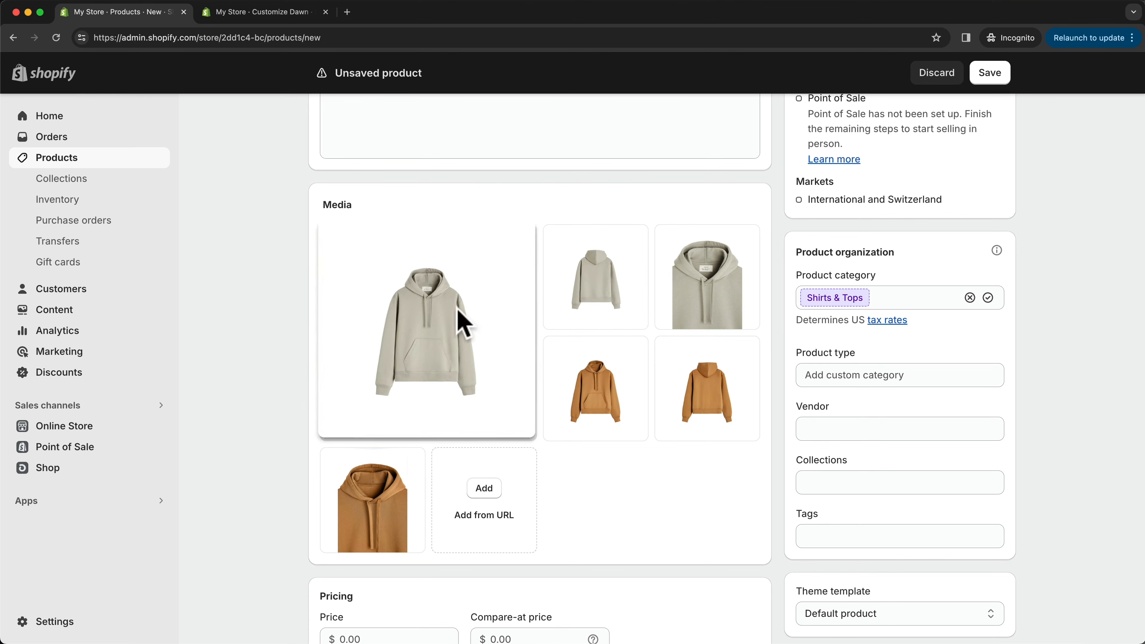
pyautogui.moveTo(694, 302); pyautogui.dragTo(514, 325)
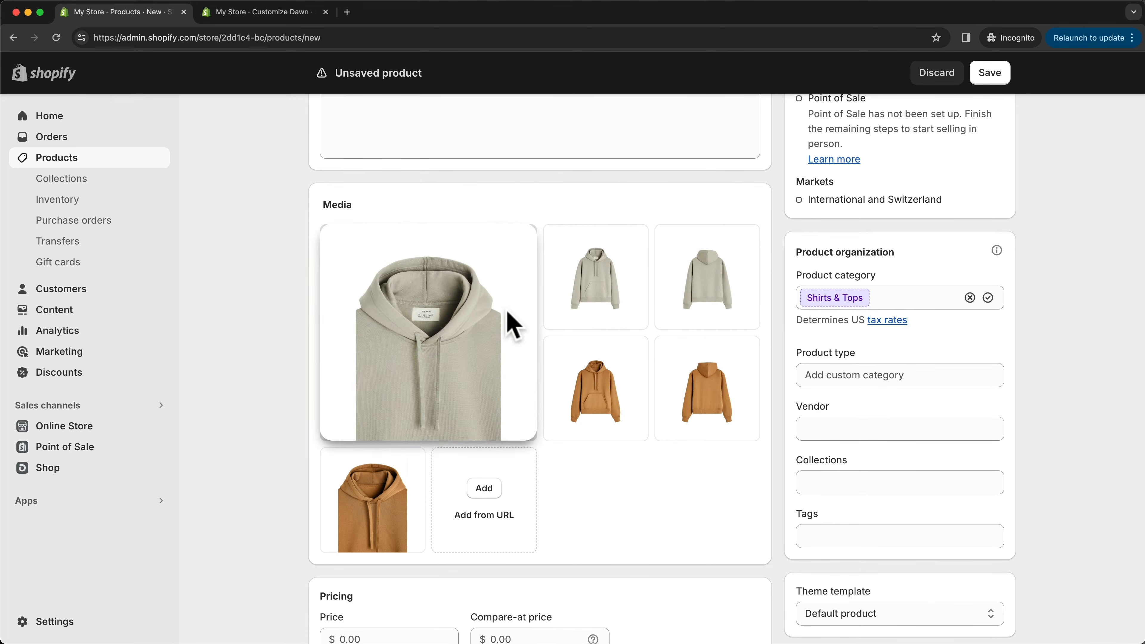
# - Set the product's price to $80.00 and its compare-at price to $100.00
pyautogui.scroll(-7, 652, 375)
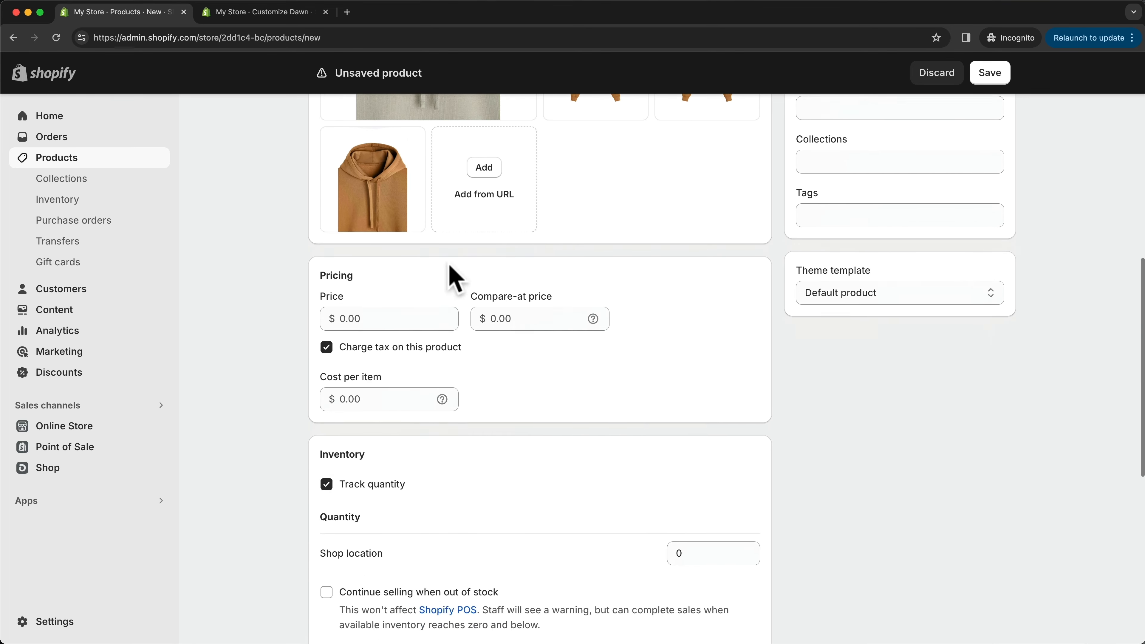
pyautogui.scroll(-1, 455, 277)
pyautogui.click(370, 294)
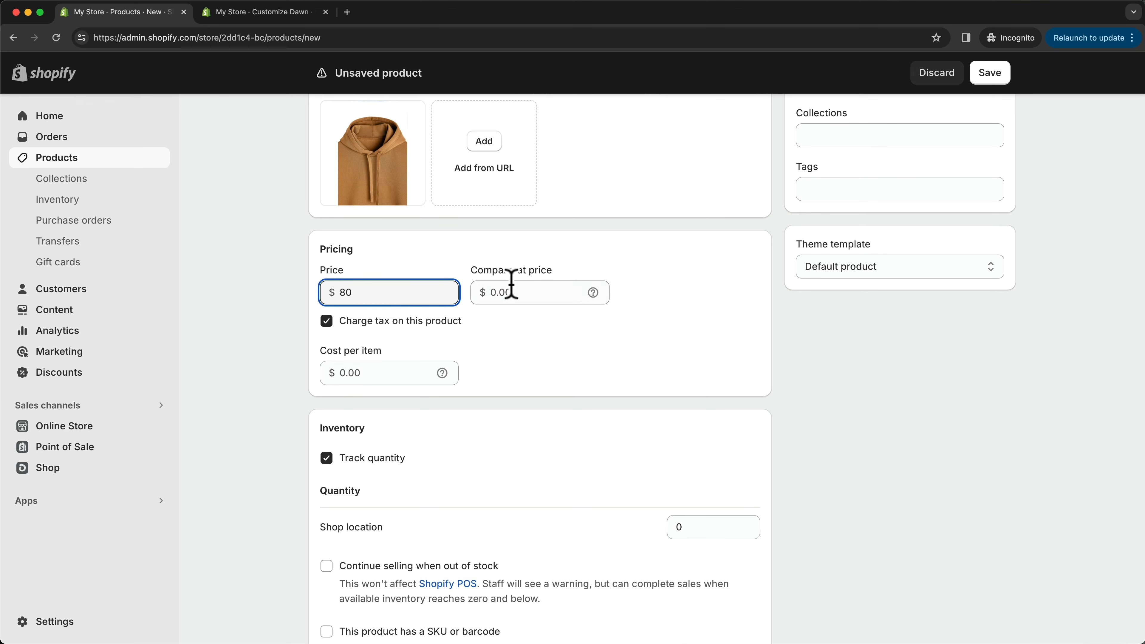
pyautogui.click(512, 293)
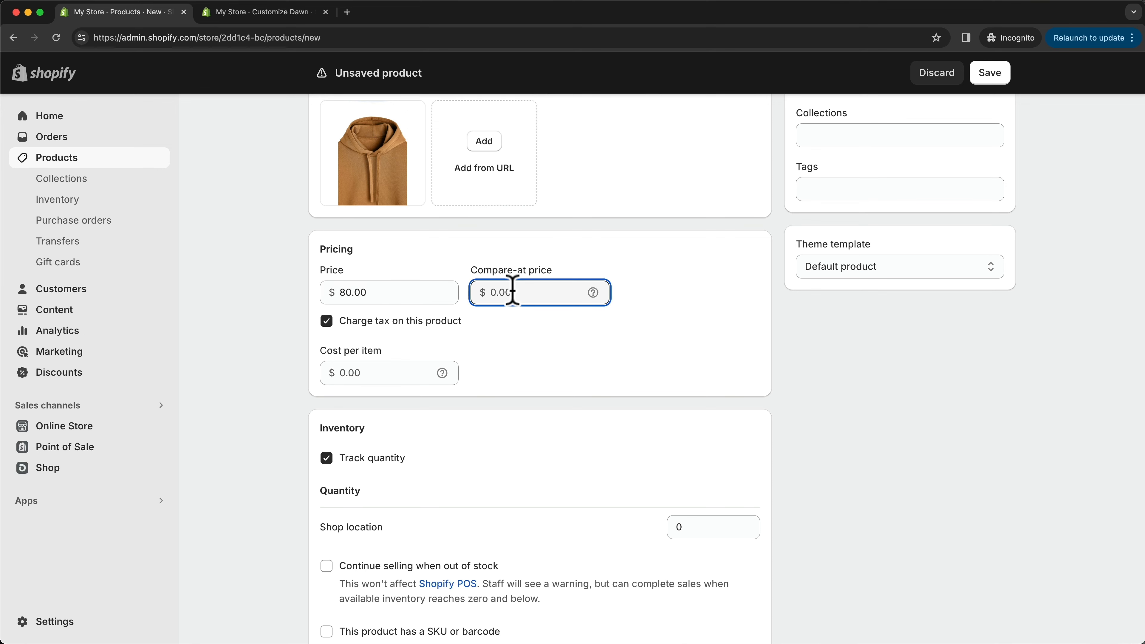
pyautogui.click(383, 292)
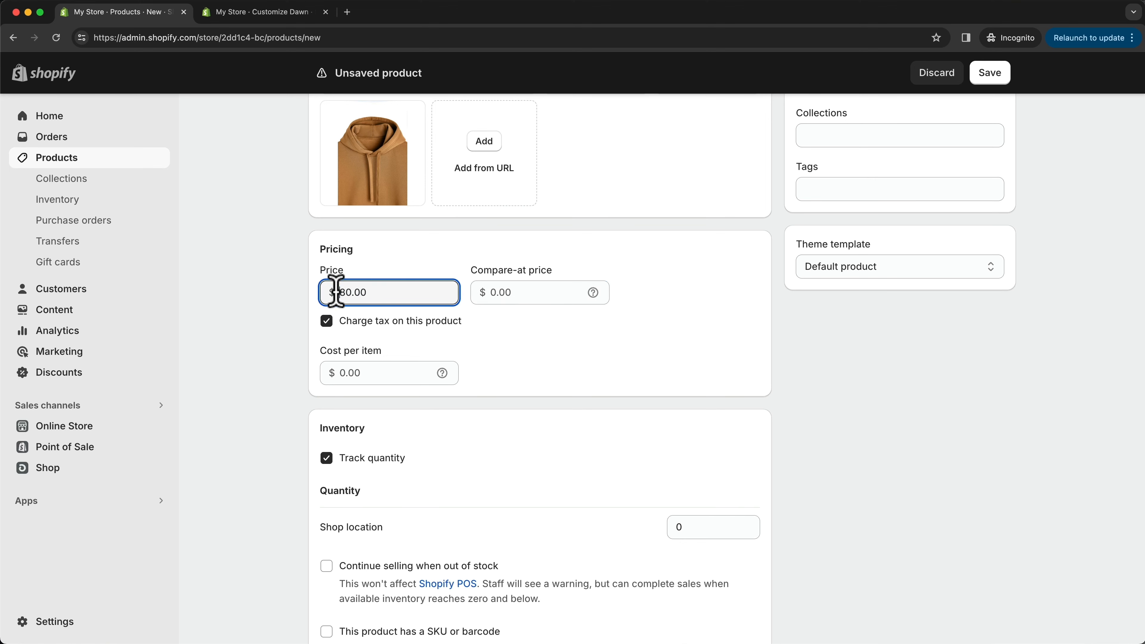
pyautogui.click(516, 293)
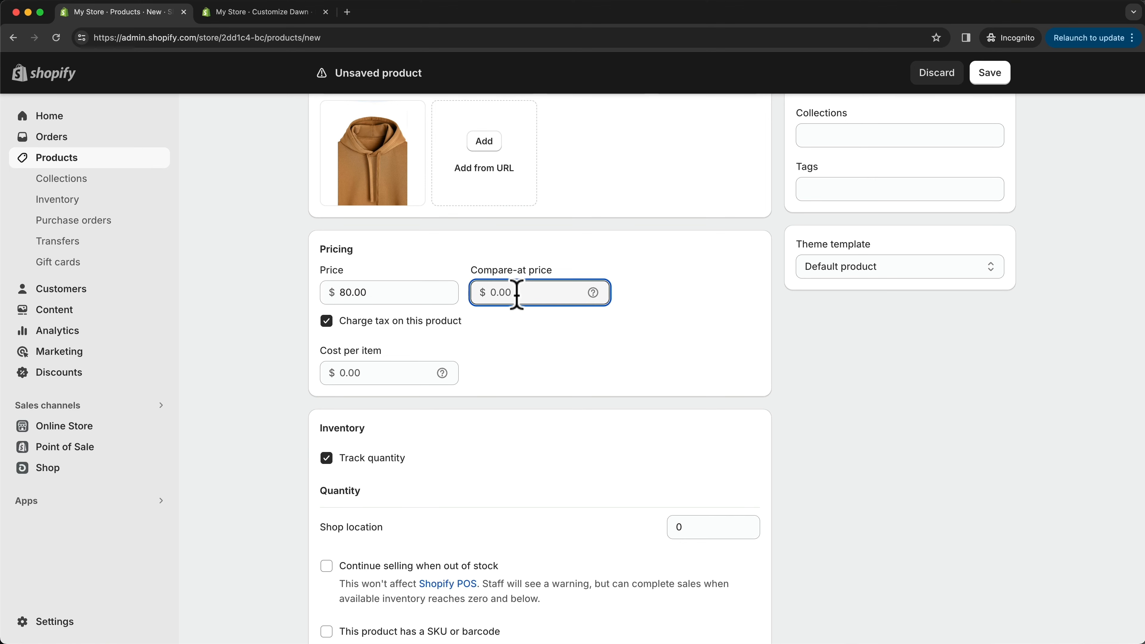
pyautogui.doubleClick(401, 297)
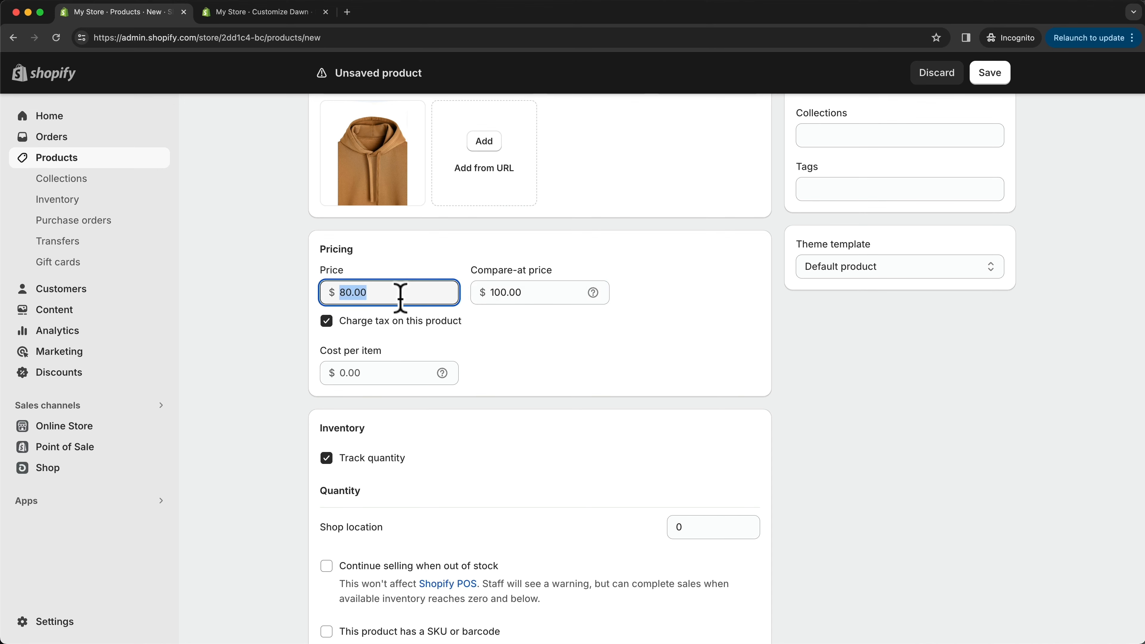
pyautogui.click(561, 351)
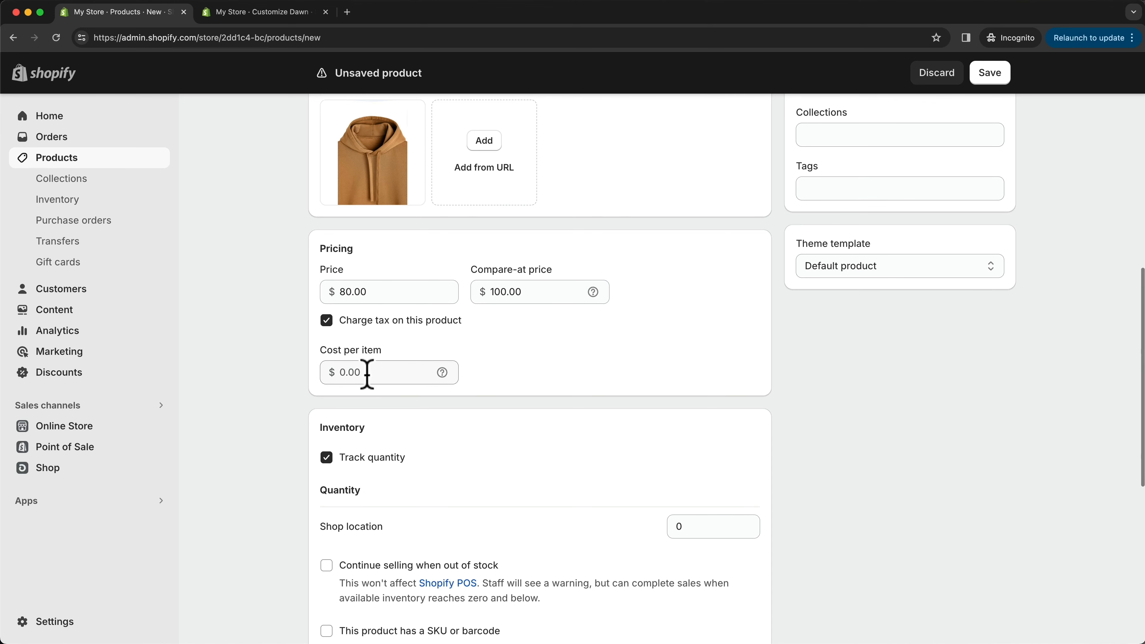
# - Set the product's inventory quantity at the shop location to 100
pyautogui.scroll(-1, 366, 373)
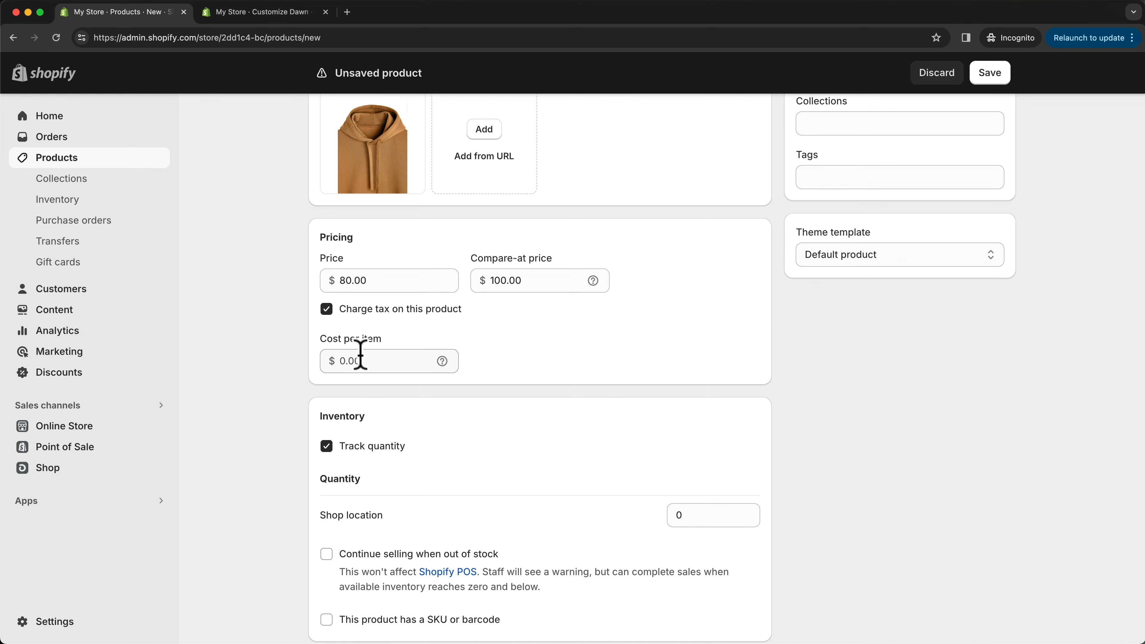
pyautogui.scroll(-5, 361, 356)
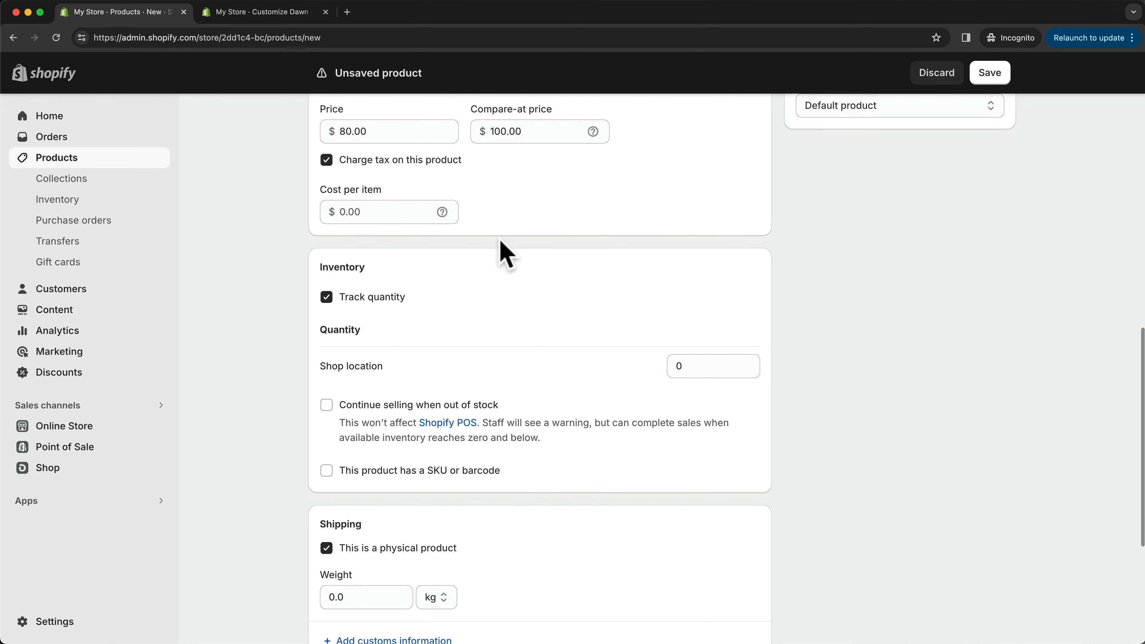
pyautogui.scroll(-1, 325, 276)
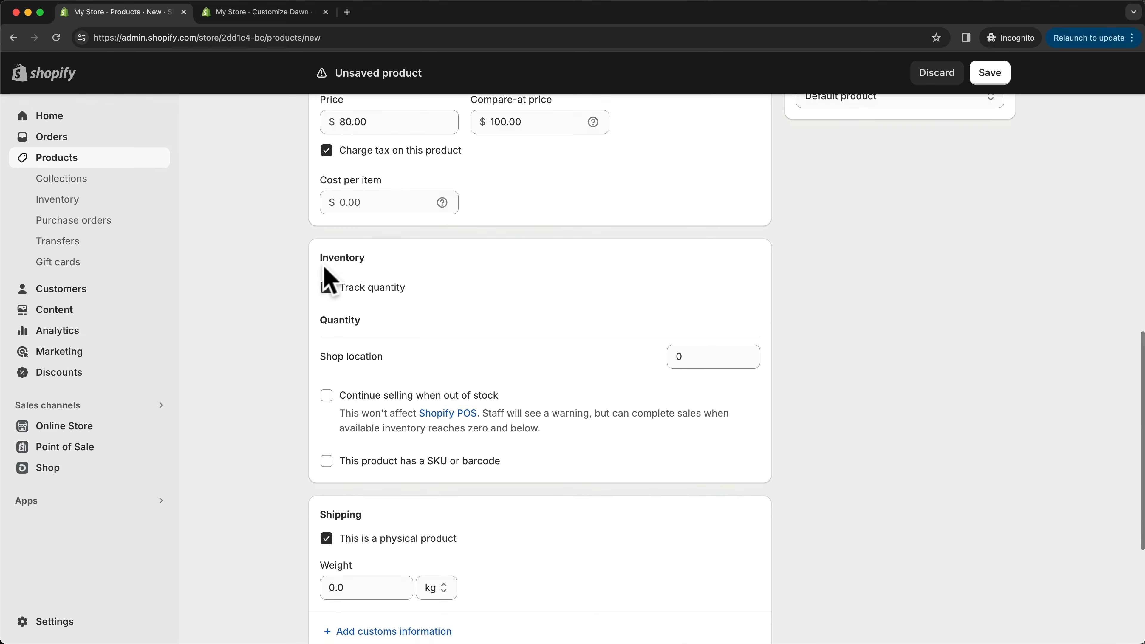
pyautogui.click(669, 350)
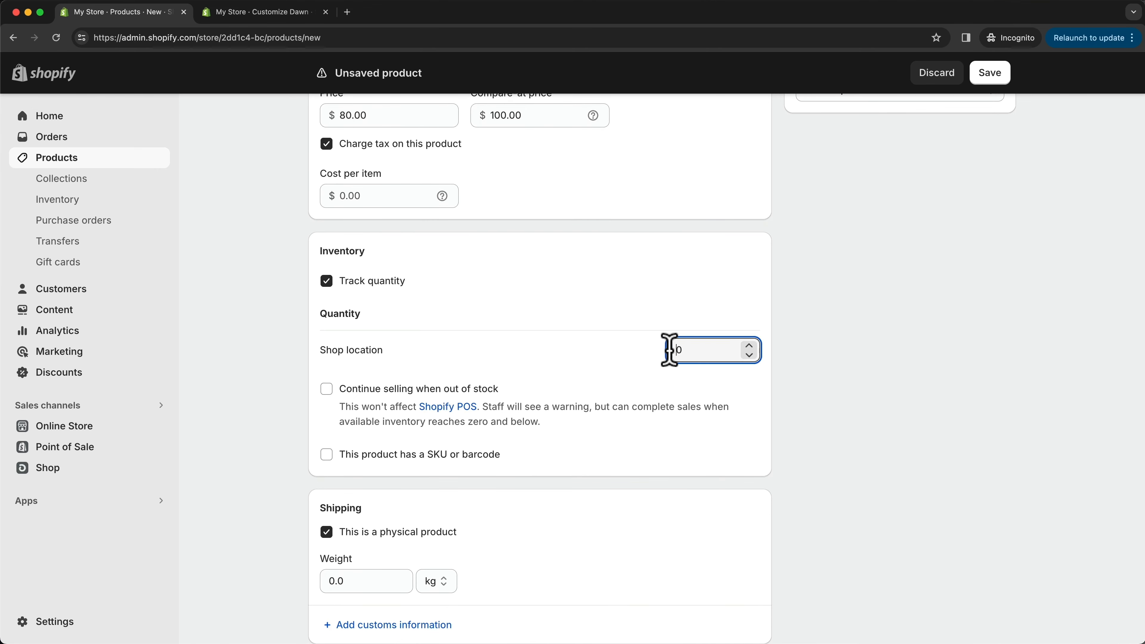
pyautogui.click(694, 350)
pyautogui.click(703, 378)
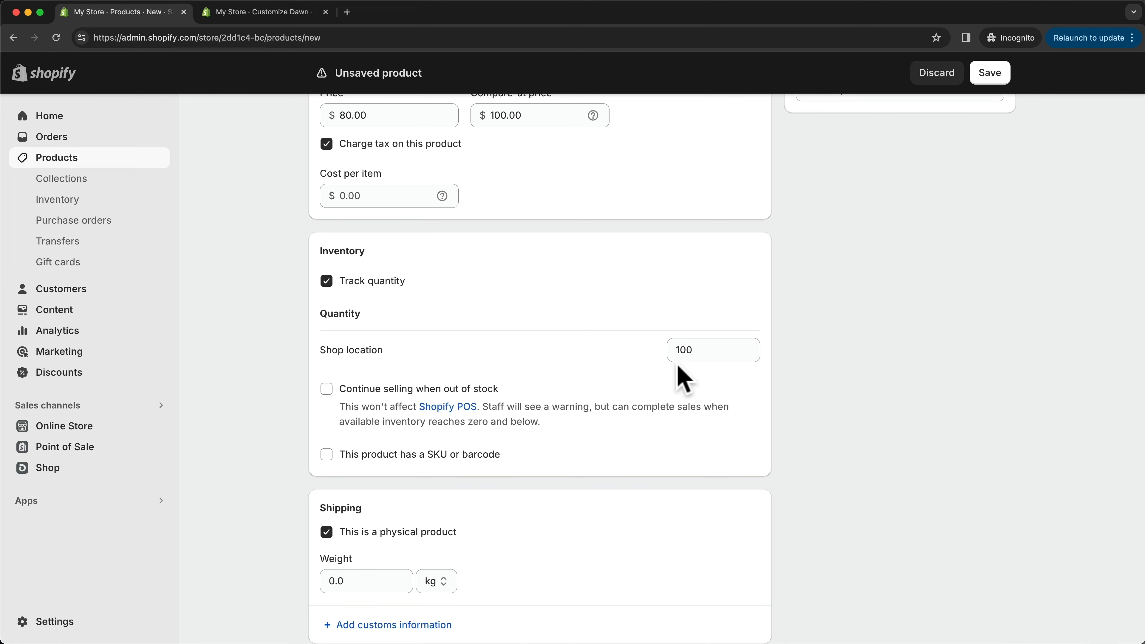
# - Review the product's shipping, variants and media, and examine the page title and meta description in its search engine listing
pyautogui.scroll(-5, 677, 365)
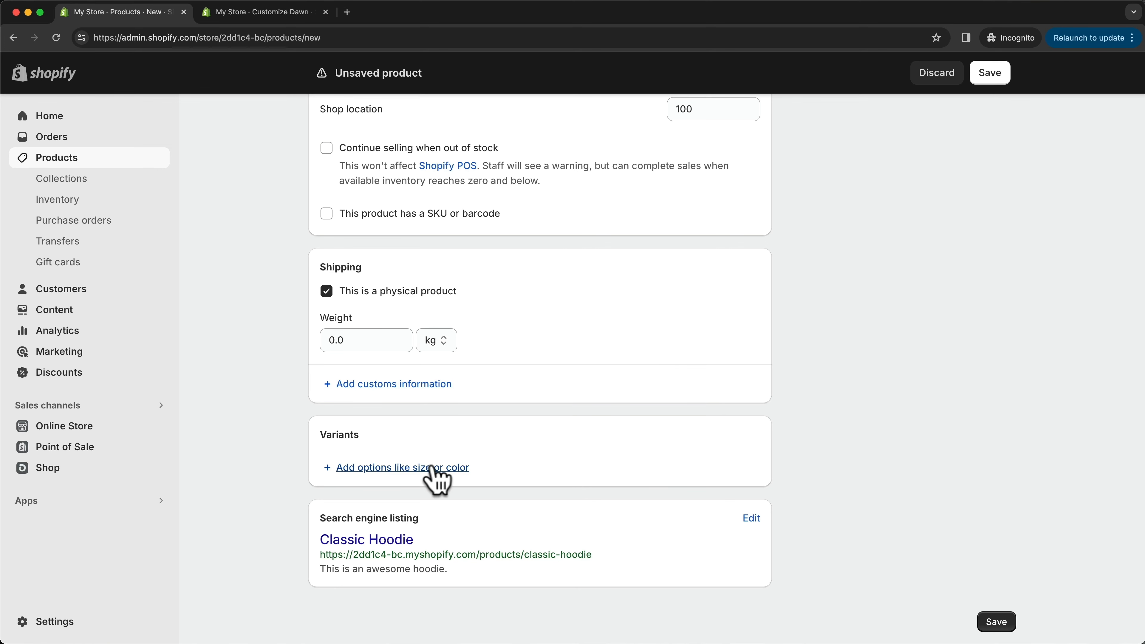
pyautogui.scroll(15, 436, 477)
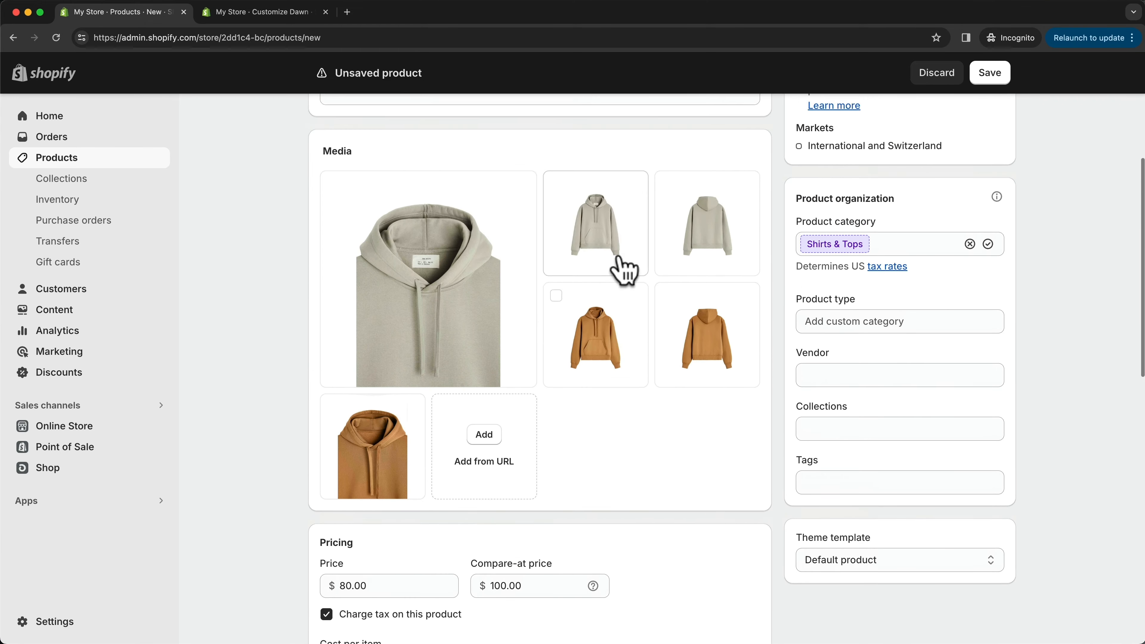
pyautogui.scroll(-15, 614, 276)
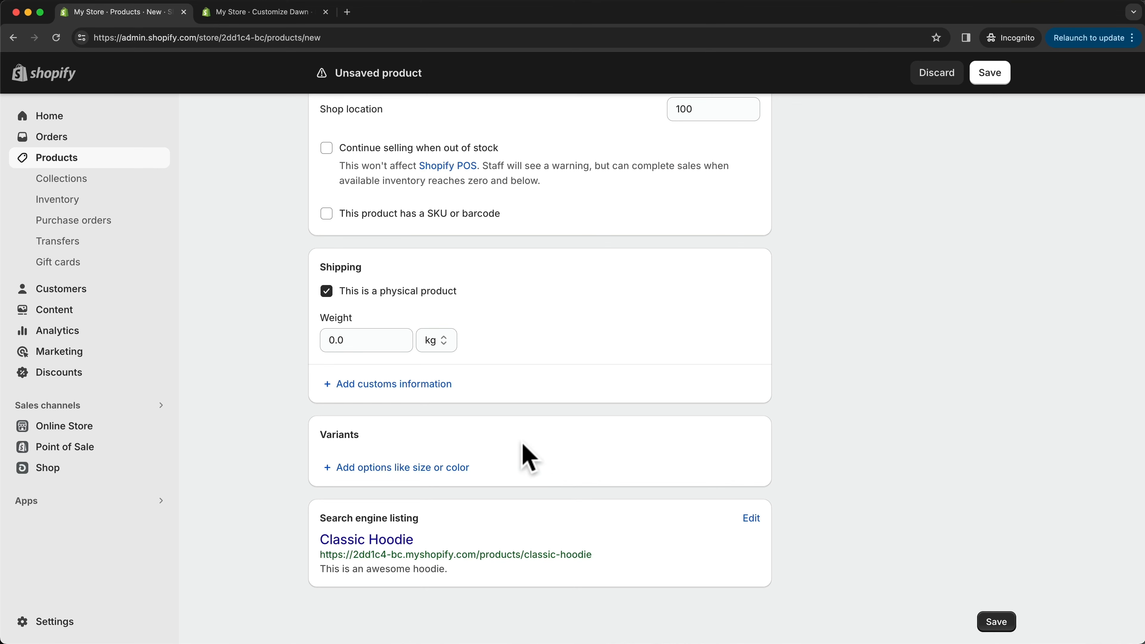
pyautogui.click(751, 518)
pyautogui.scroll(-5, 566, 559)
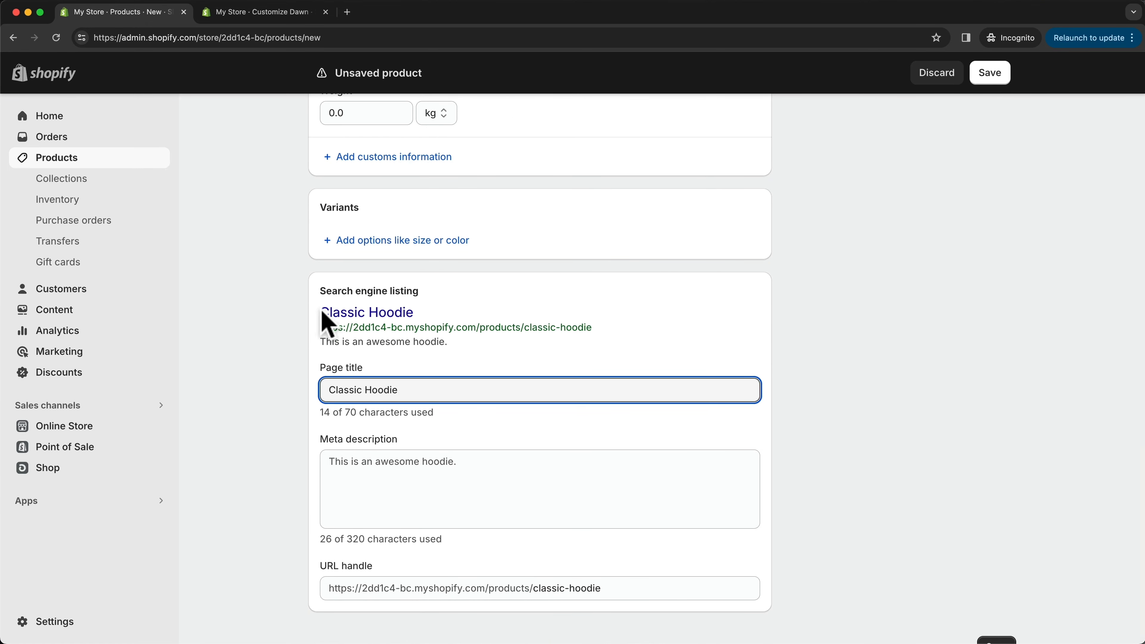
pyautogui.moveTo(318, 312); pyautogui.dragTo(434, 311)
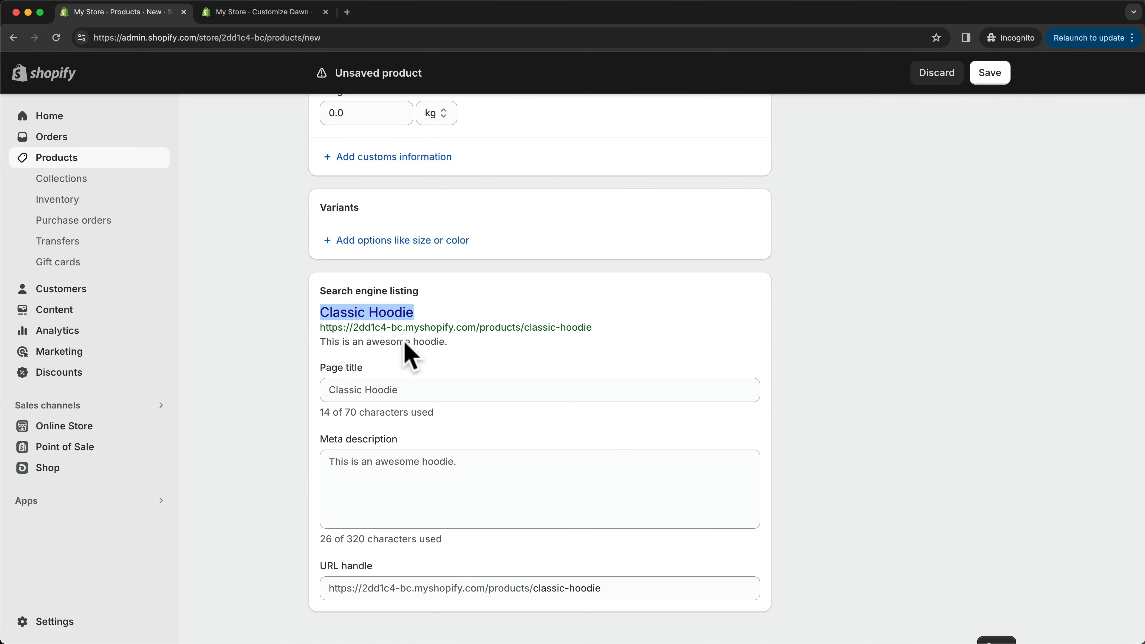
pyautogui.moveTo(327, 389); pyautogui.dragTo(396, 389)
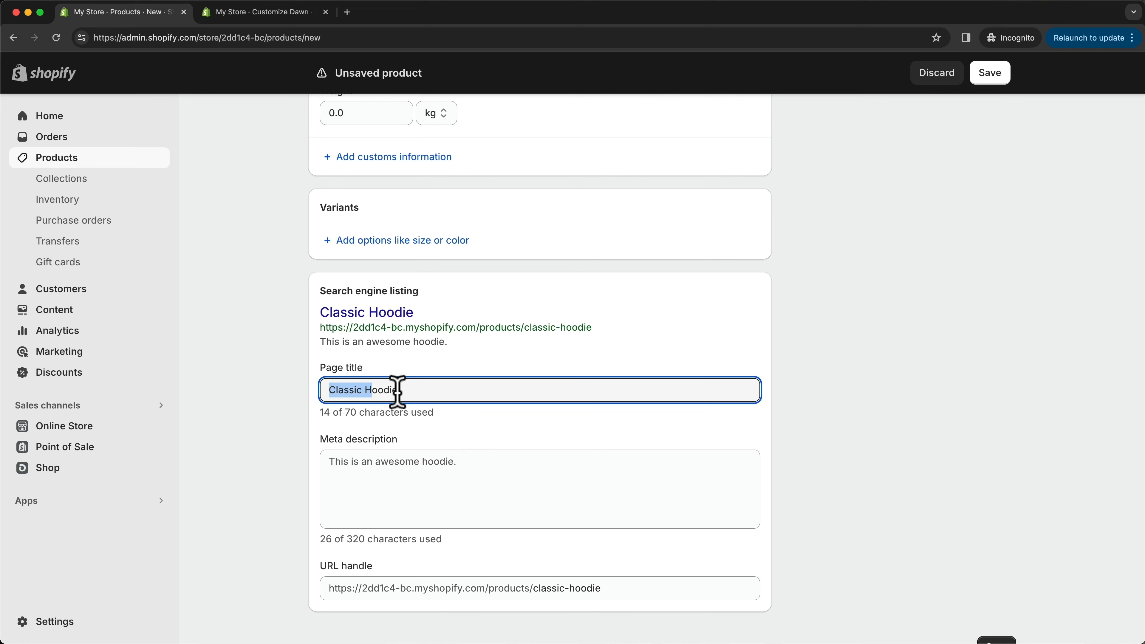
pyautogui.moveTo(325, 462); pyautogui.dragTo(477, 463)
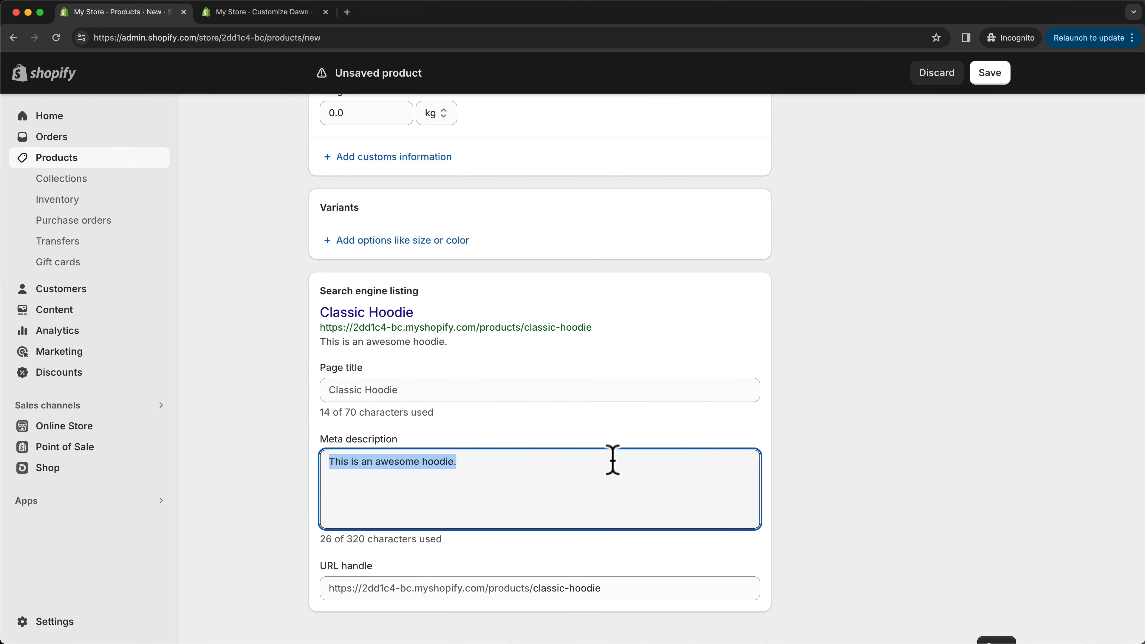
pyautogui.scroll(-1, 612, 465)
pyautogui.click(847, 501)
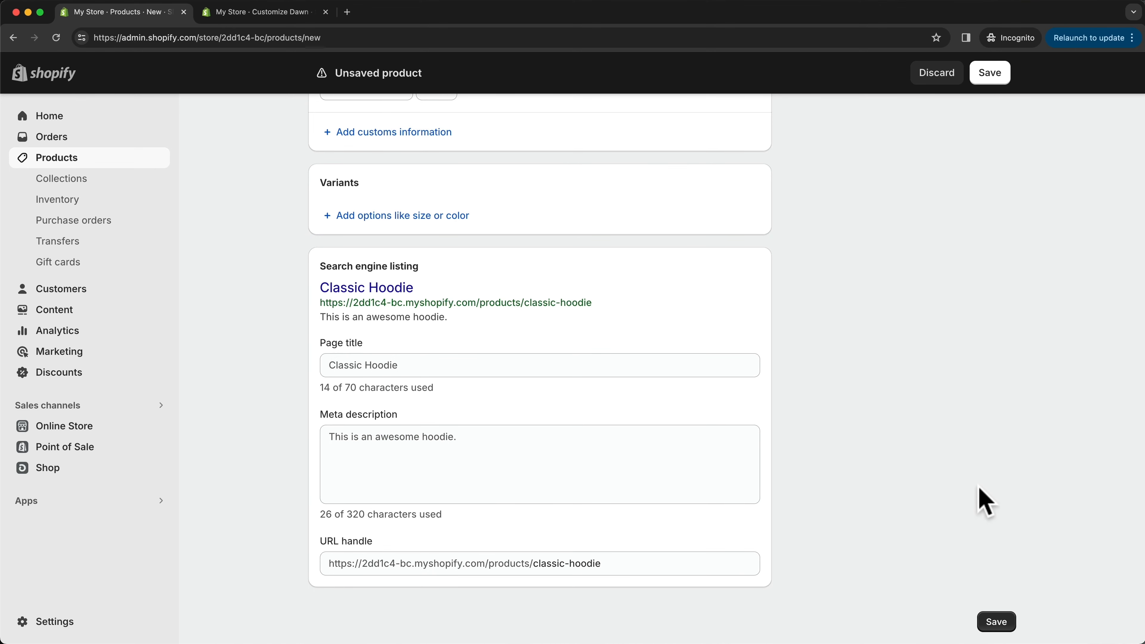
# - Save the Classic Hoodie product and start adding another product from the product list
pyautogui.click(995, 621)
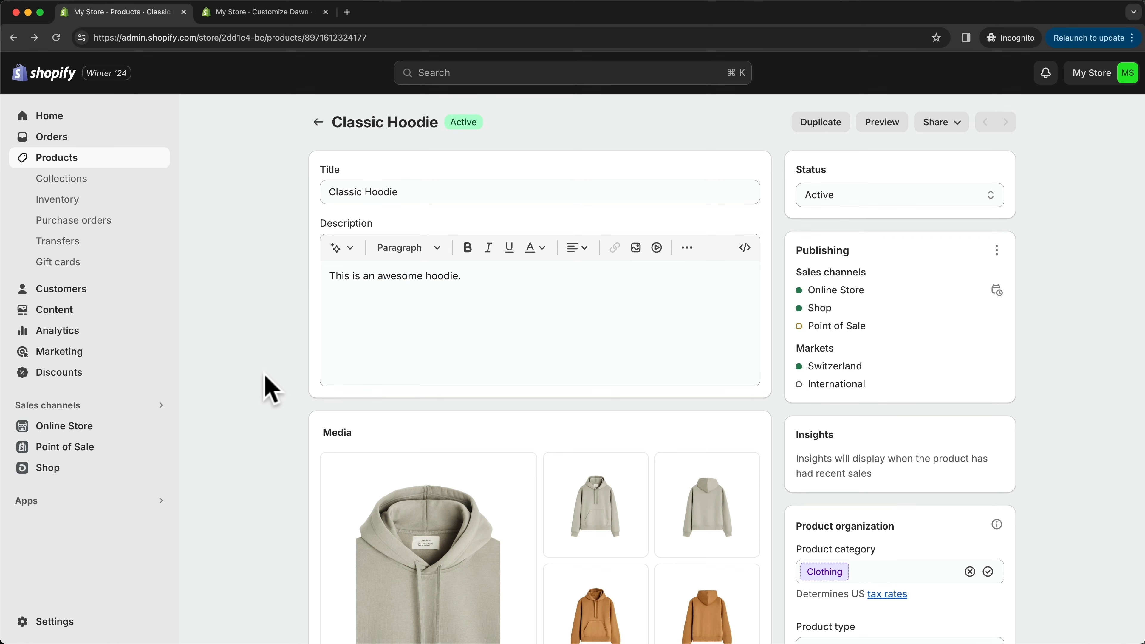
pyautogui.click(320, 121)
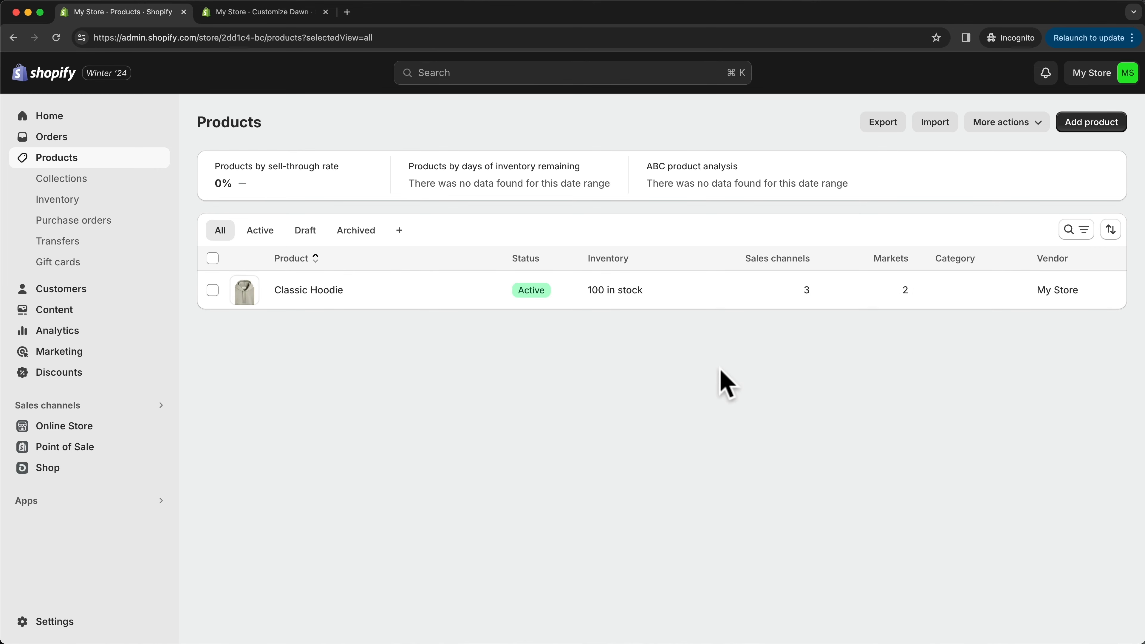
pyautogui.click(1100, 126)
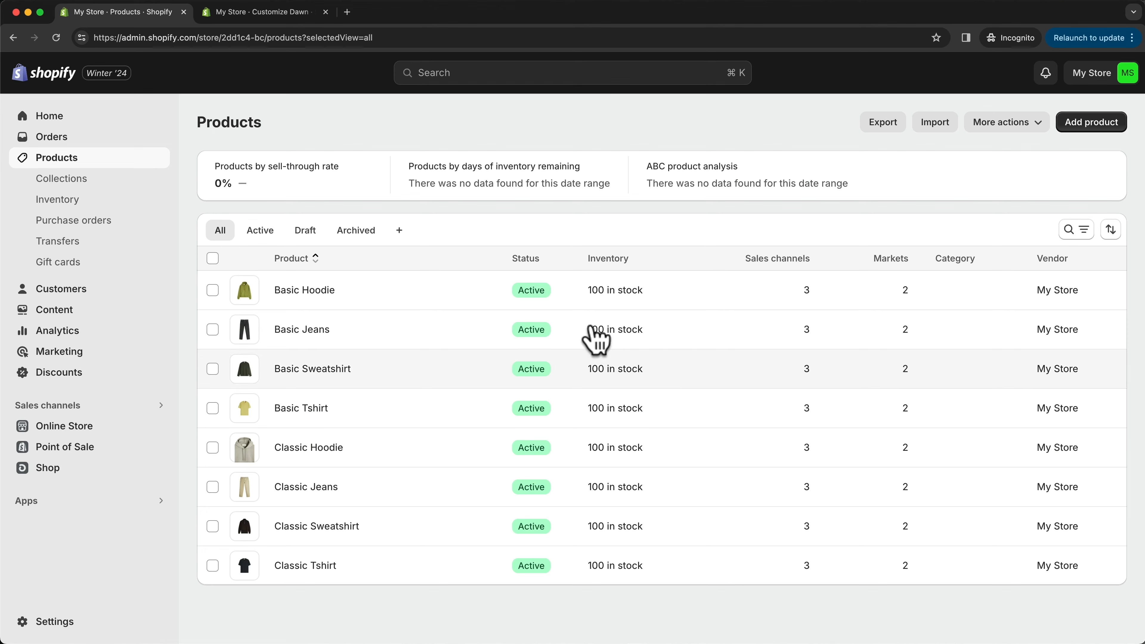
# - Switch to the Dawn theme editor and look over the products featured on the home page
pyautogui.click(275, 13)
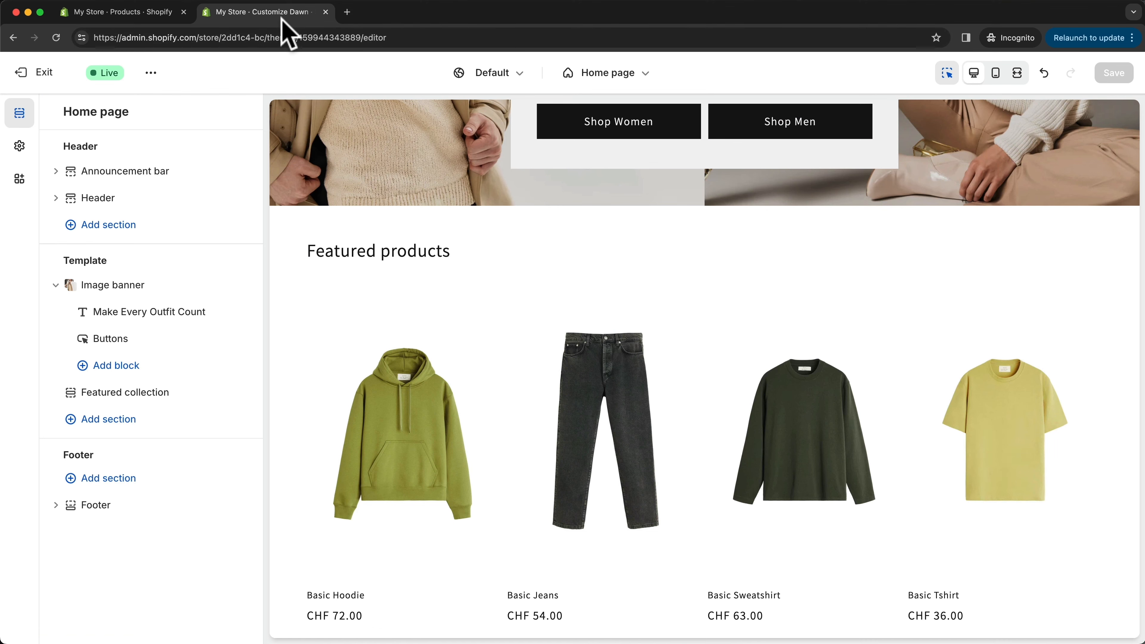
pyautogui.scroll(-2, 606, 376)
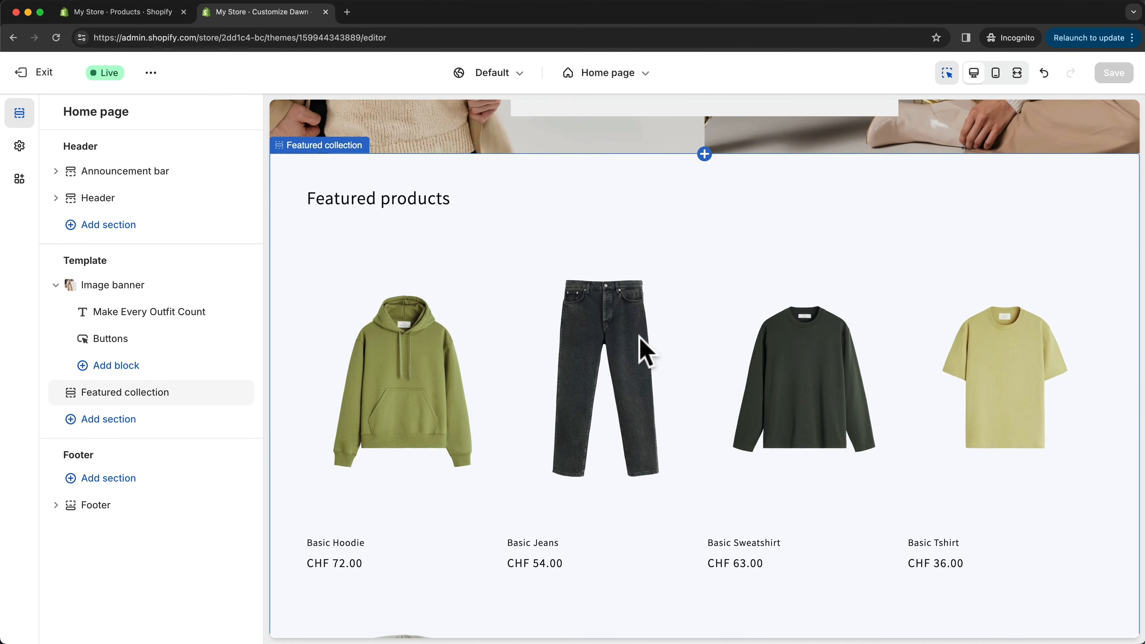
pyautogui.scroll(-2, 644, 351)
pyautogui.scroll(1, 645, 352)
pyautogui.scroll(-4, 645, 352)
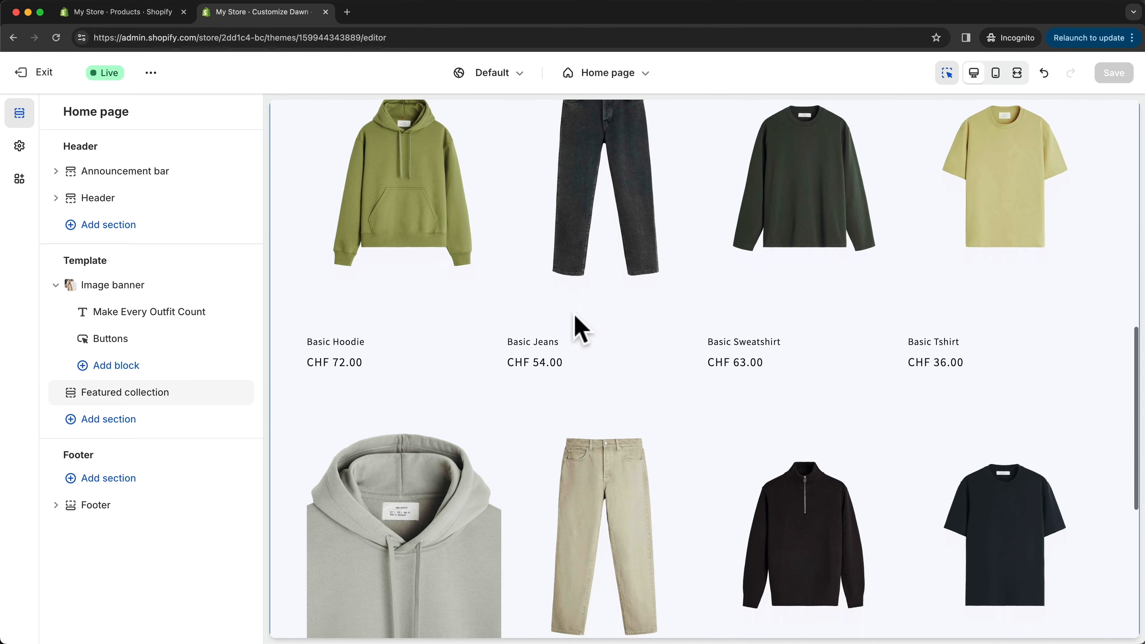
pyautogui.scroll(4, 581, 326)
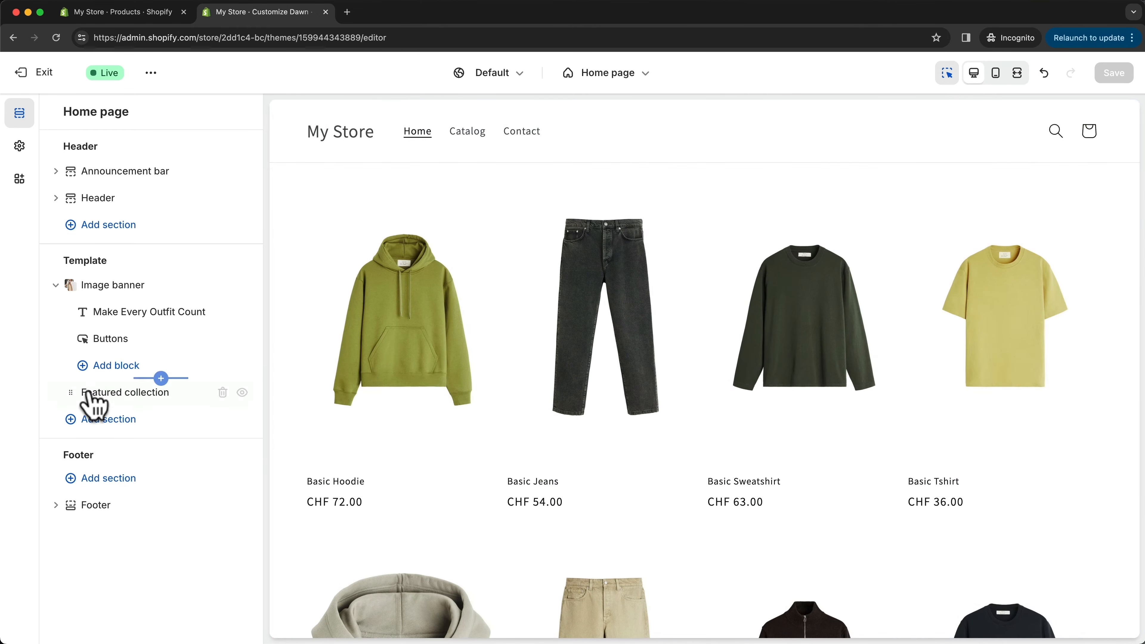
# - Open the Featured collection section and examine its collection and layout settings alongside the product preview
pyautogui.click(155, 394)
pyautogui.scroll(-7, 167, 401)
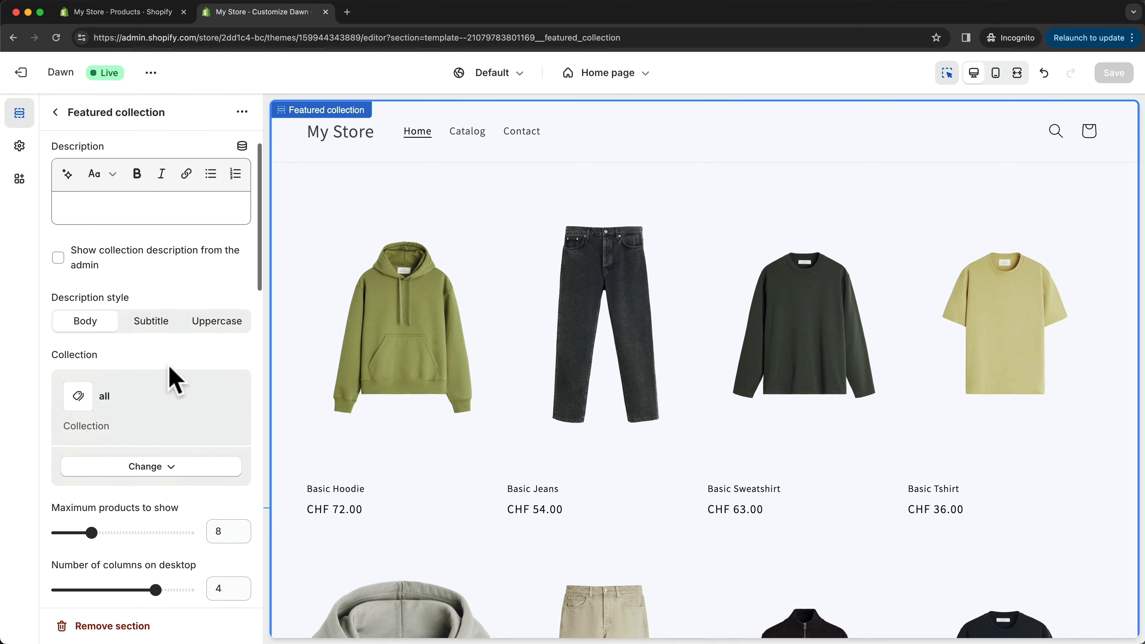
pyautogui.scroll(-1, 103, 306)
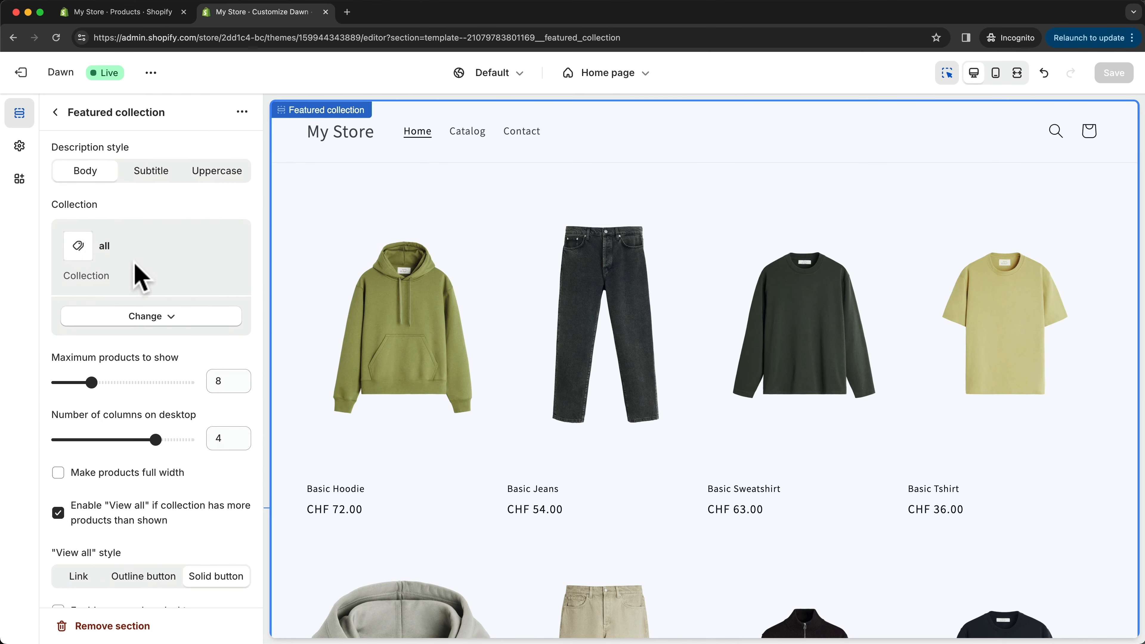
pyautogui.scroll(4, 531, 328)
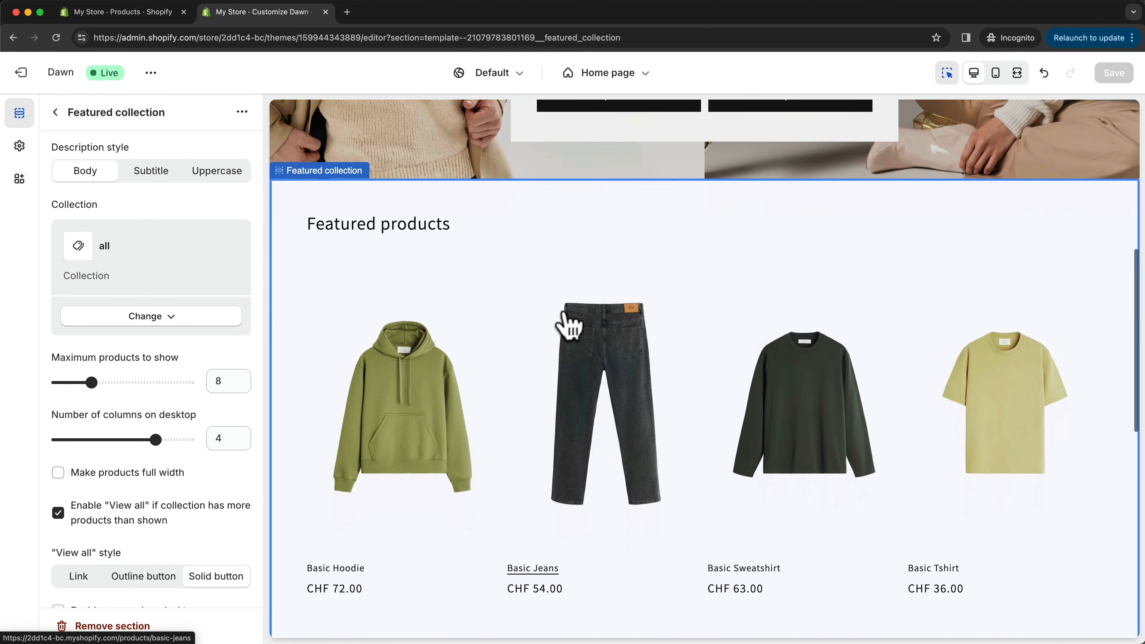
pyautogui.scroll(-2, 496, 376)
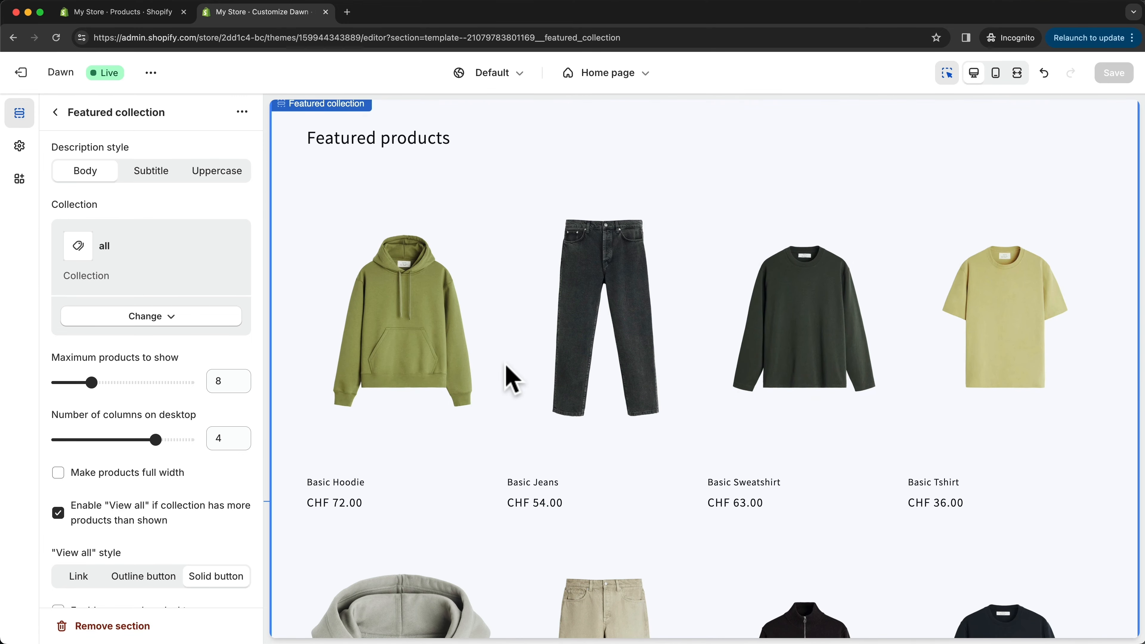
pyautogui.scroll(-1, 496, 307)
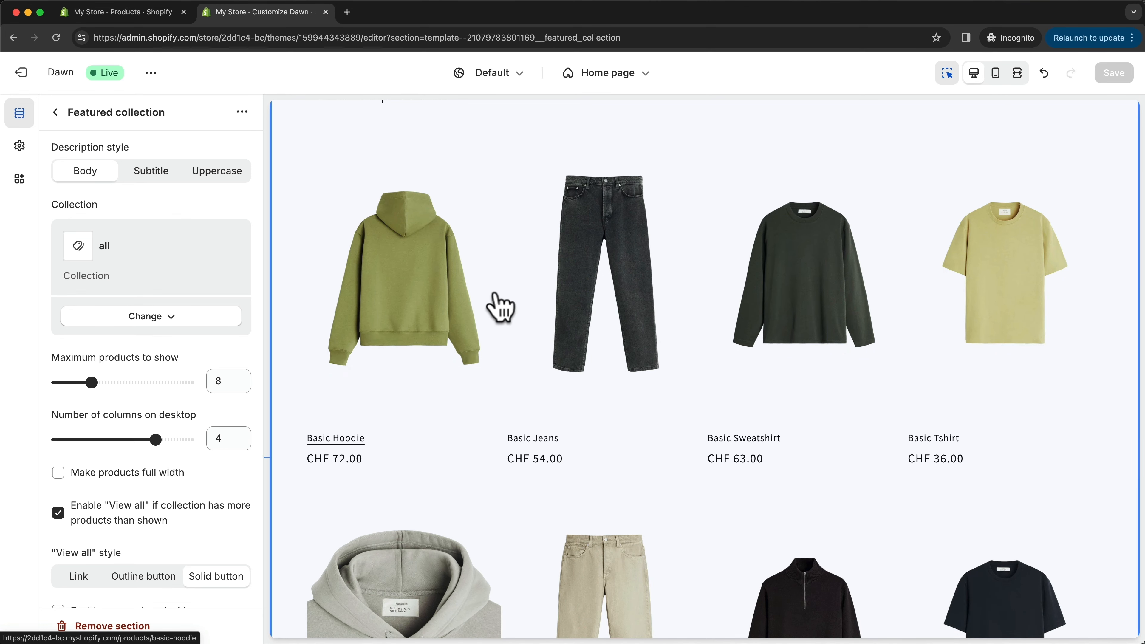
pyautogui.scroll(3, 500, 307)
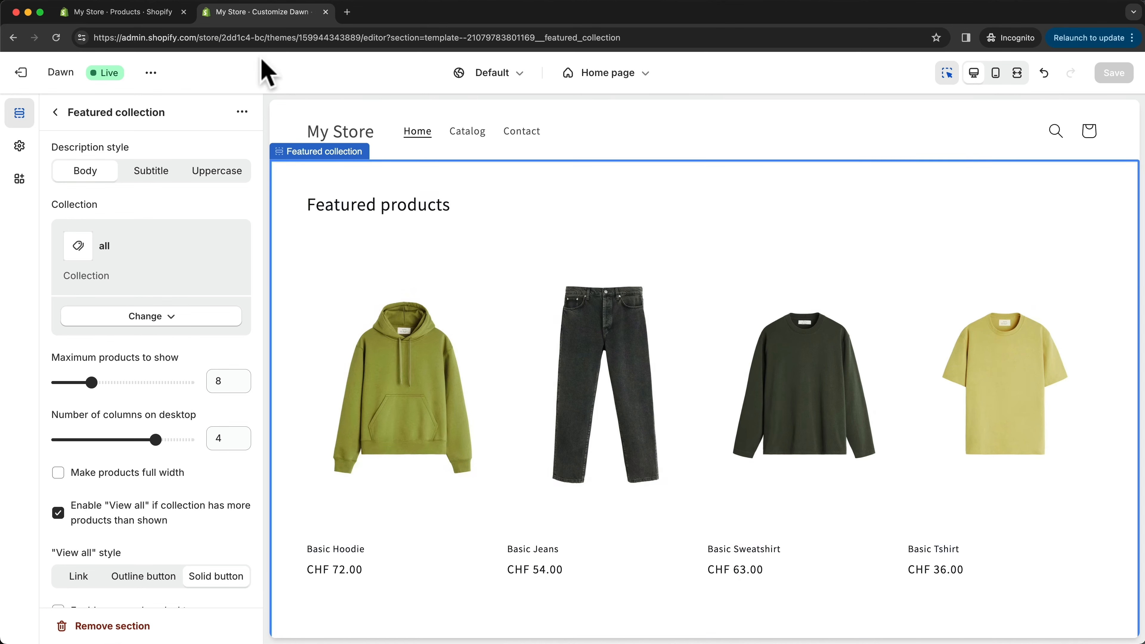
# - Return to the store admin and delete the Home page collection
pyautogui.click(165, 19)
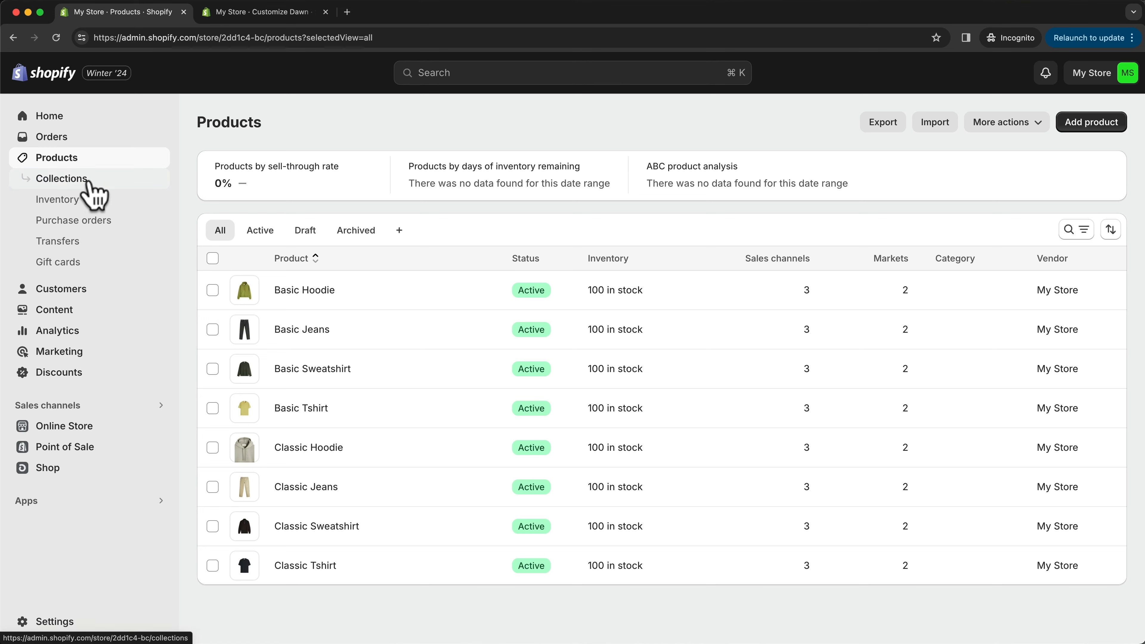
pyautogui.click(65, 180)
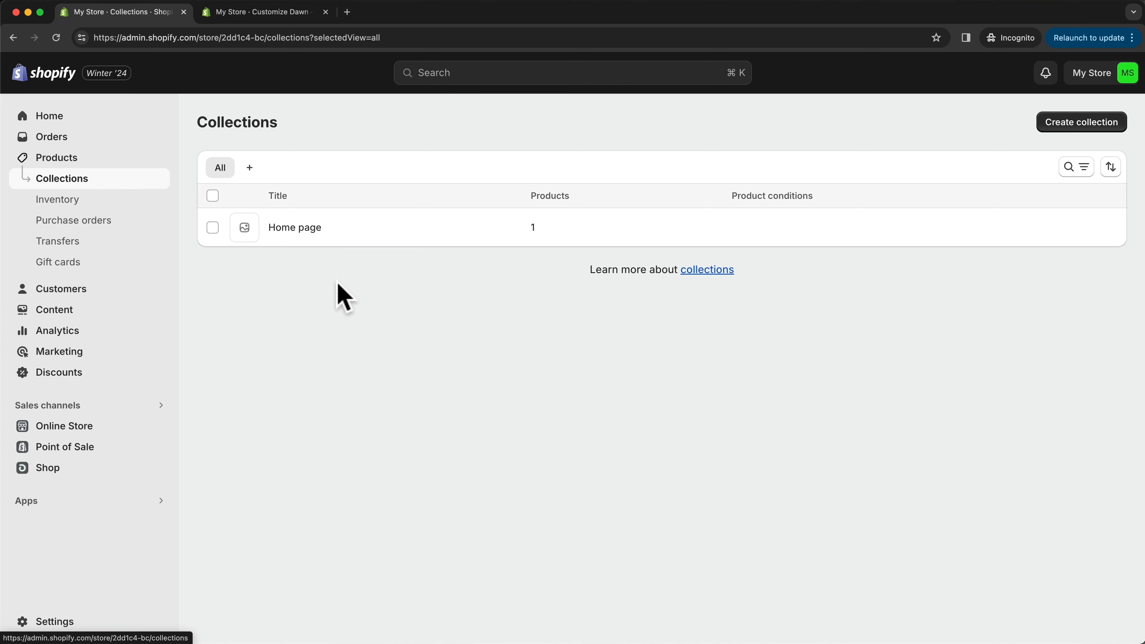
pyautogui.click(212, 227)
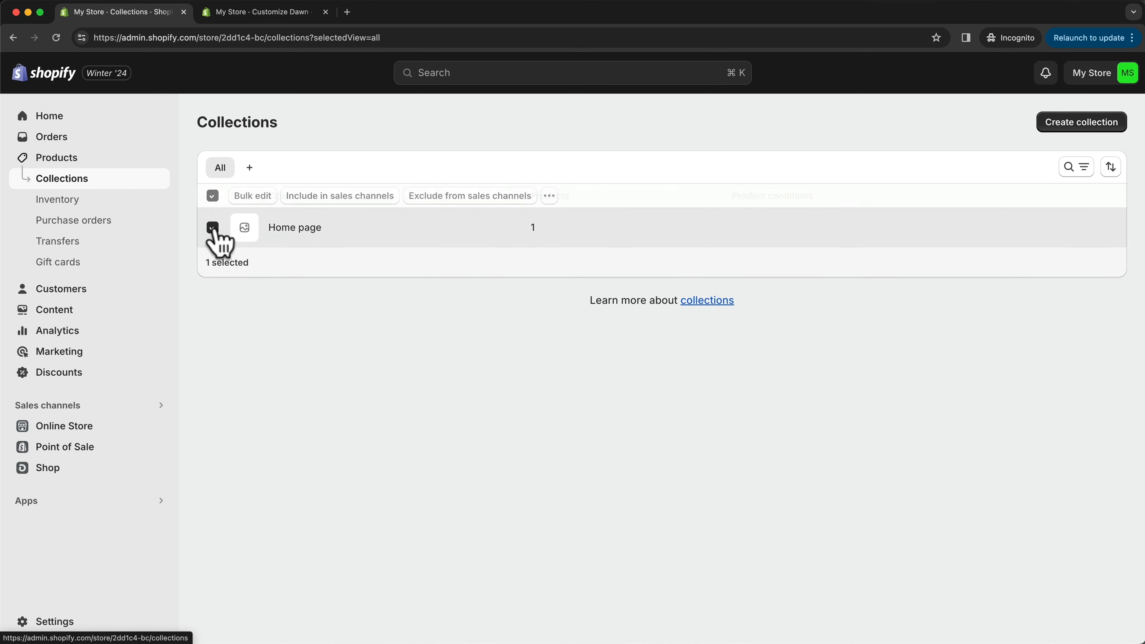
pyautogui.click(549, 196)
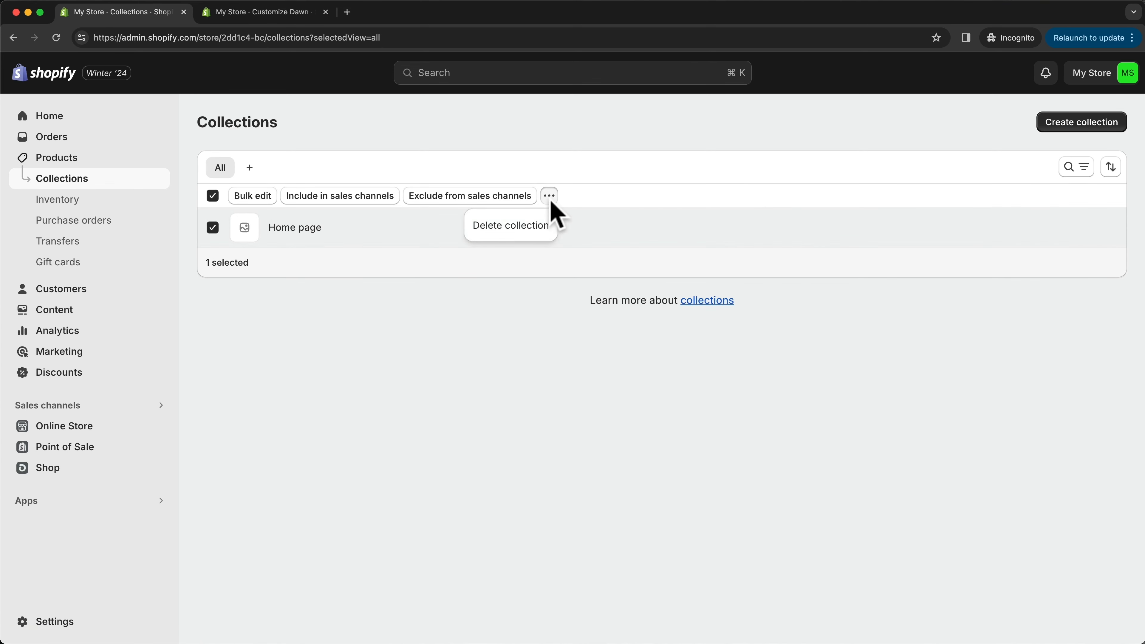
pyautogui.click(491, 227)
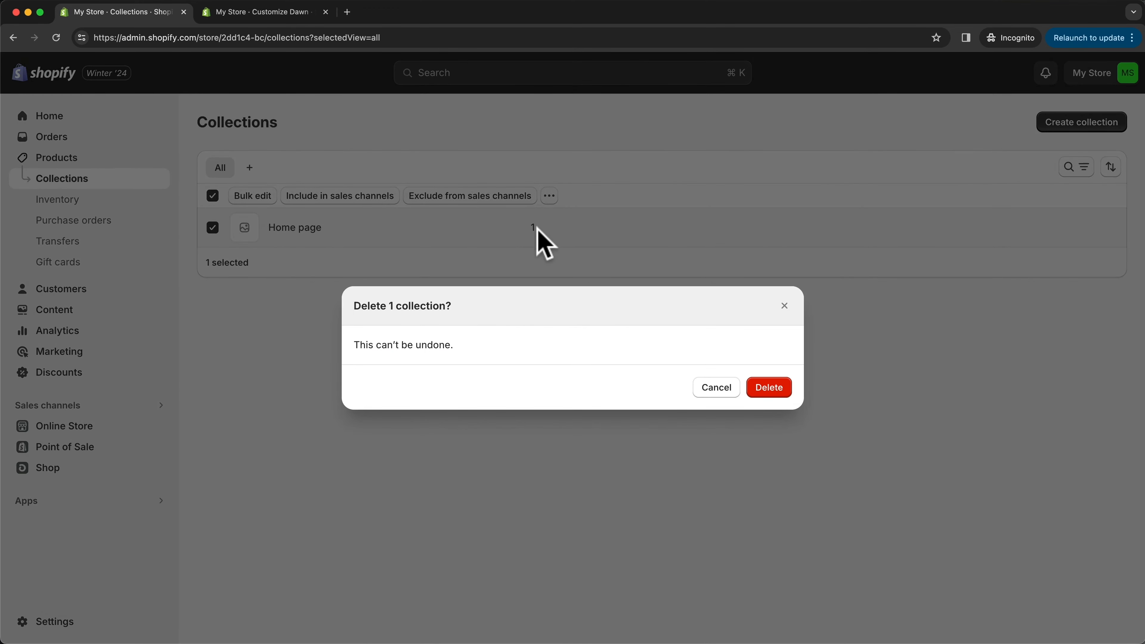
pyautogui.click(768, 388)
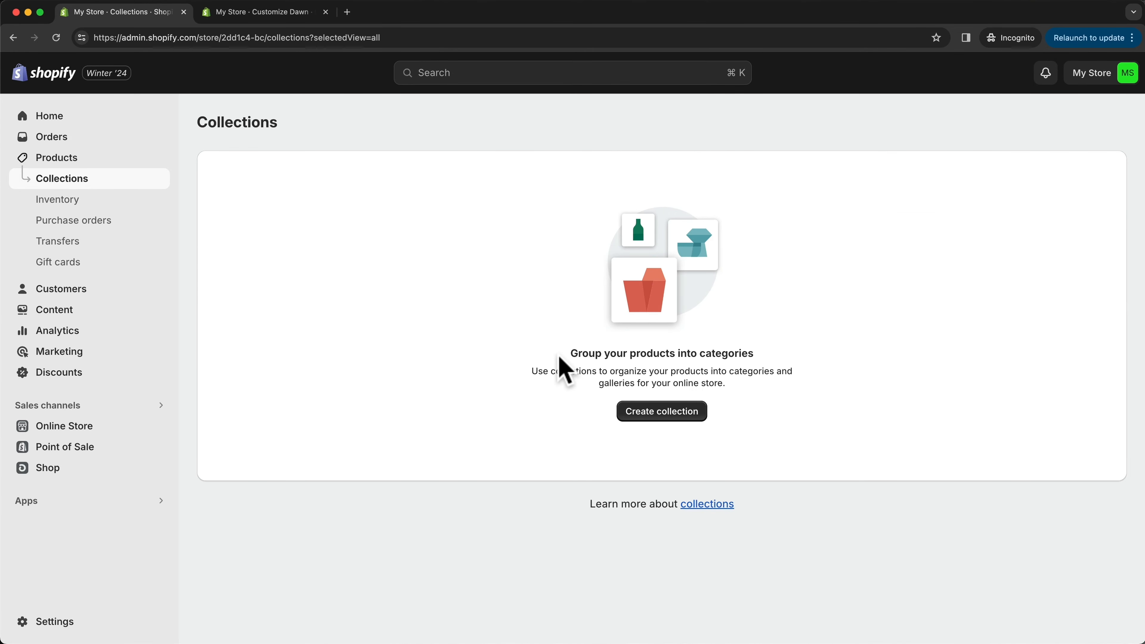
# - Create and save a manual collection titled Women, using the photo of the woman as its image
pyautogui.click(658, 420)
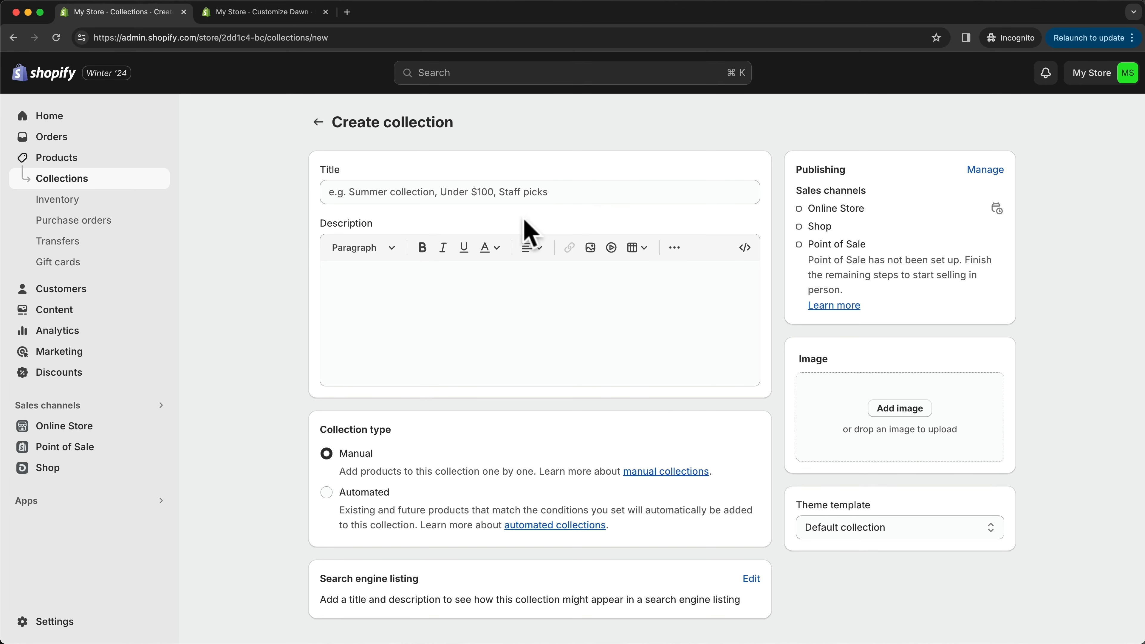
pyautogui.click(513, 191)
pyautogui.write('Women')
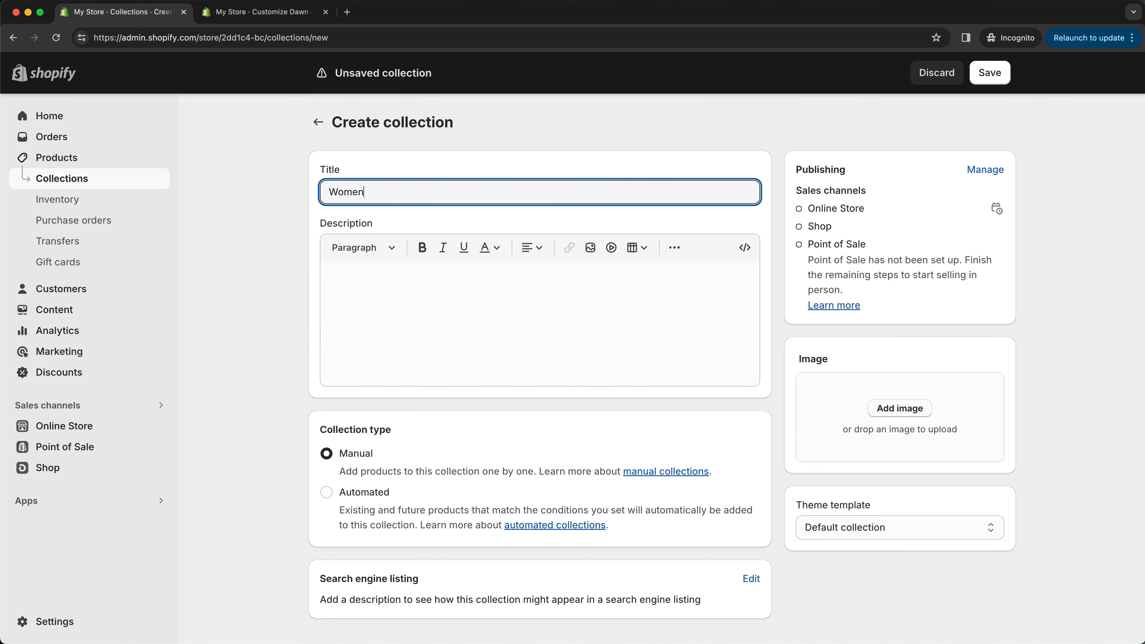
pyautogui.click(903, 418)
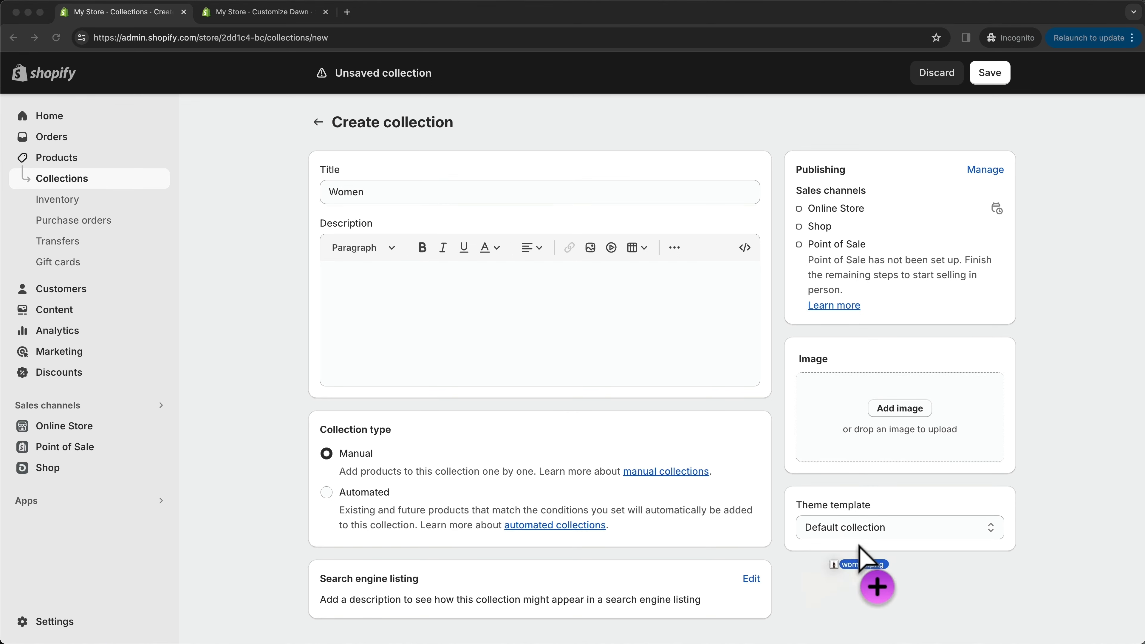
pyautogui.moveTo(858, 544); pyautogui.dragTo(890, 412)
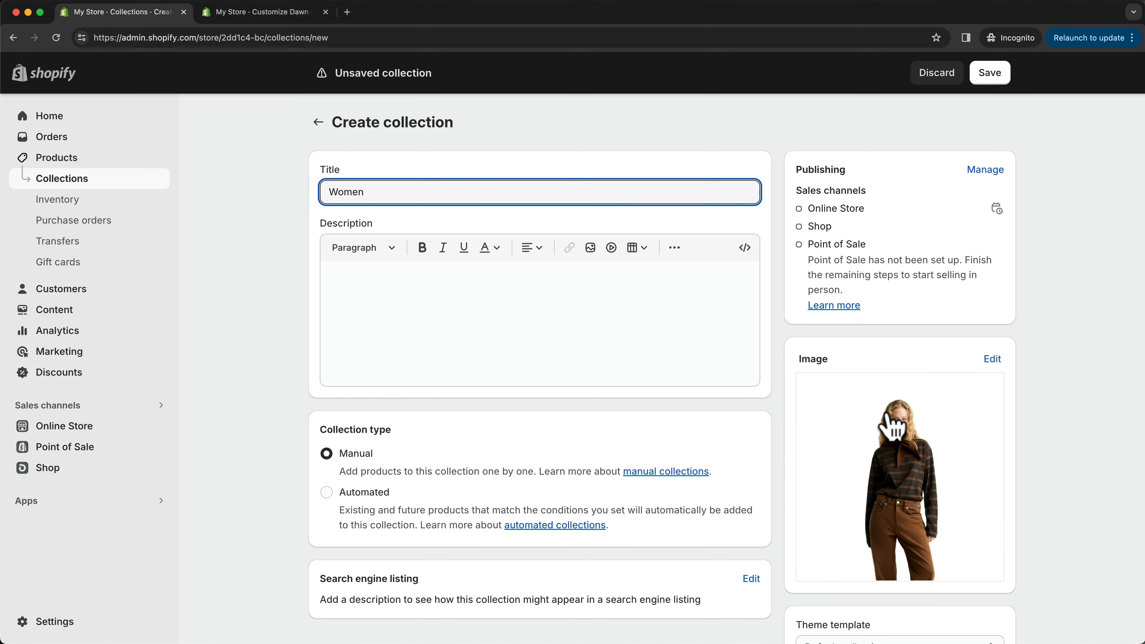
pyautogui.click(448, 299)
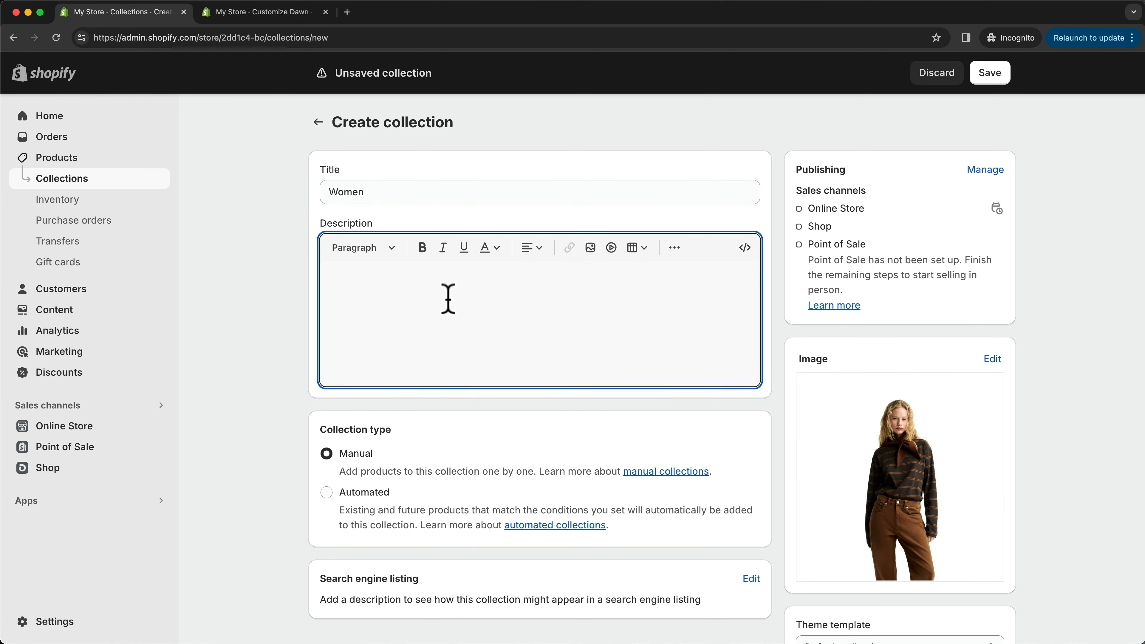
pyautogui.click(1001, 79)
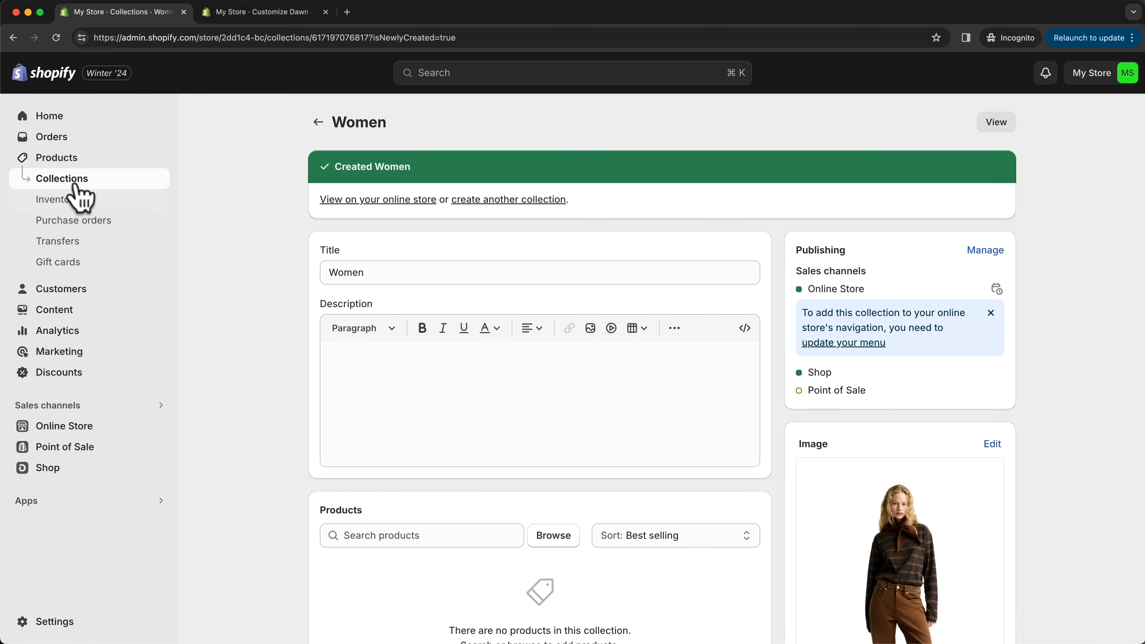
# - Create and save a manual collection titled Men, using the photo of the man in the orange hoodie as its image
pyautogui.click(75, 186)
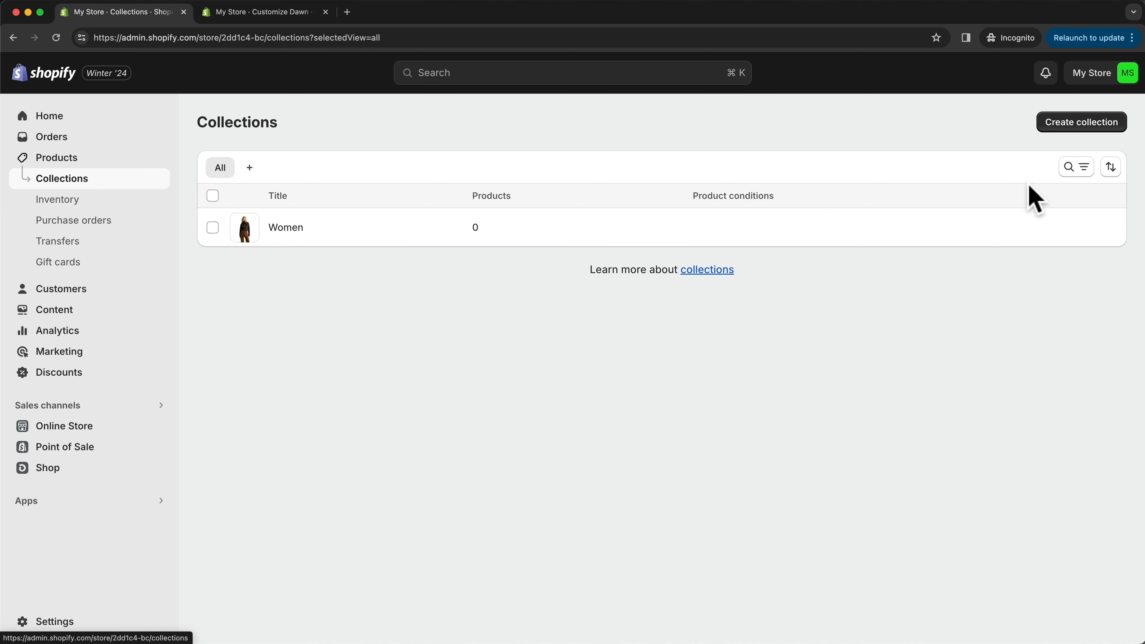
pyautogui.click(1067, 125)
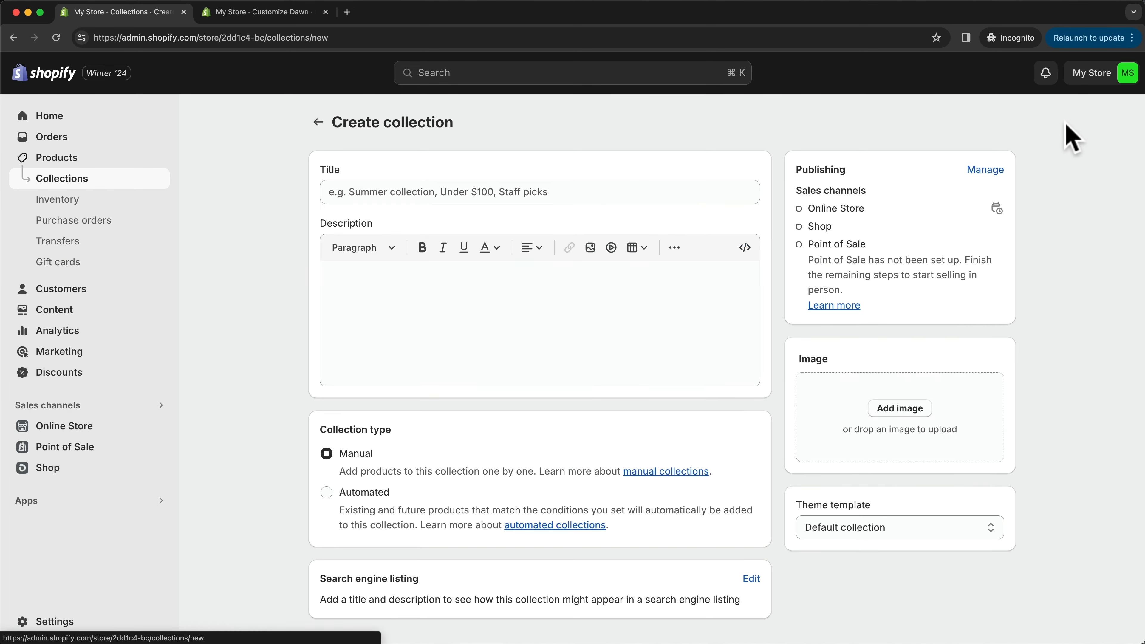
pyautogui.click(604, 200)
pyautogui.write('Men')
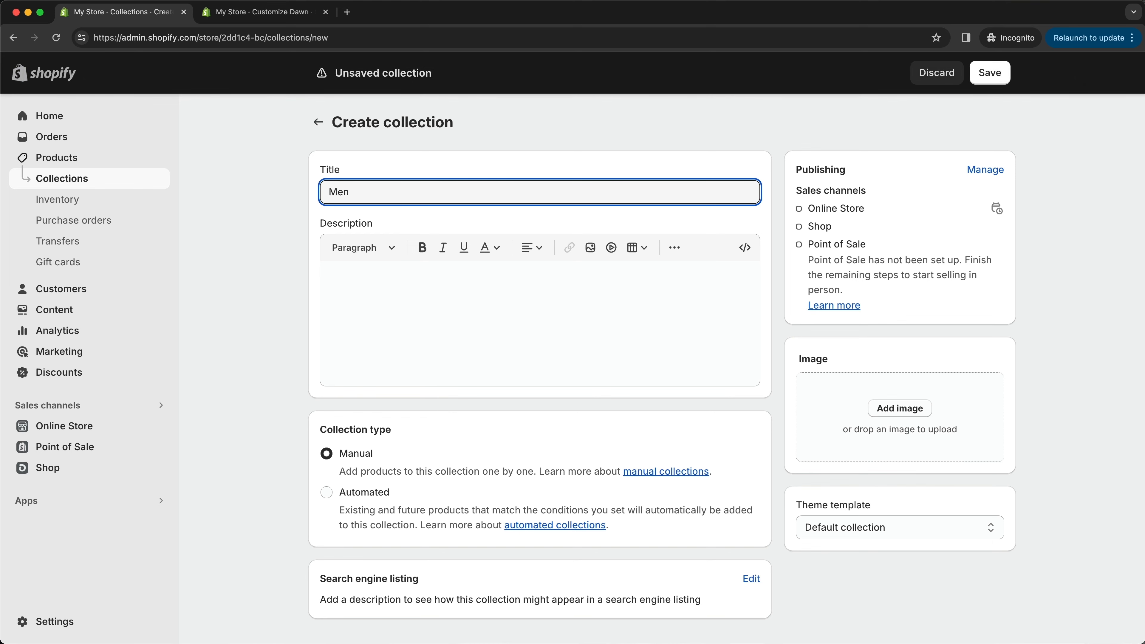
pyautogui.moveTo(793, 643); pyautogui.dragTo(878, 451)
pyautogui.click(989, 74)
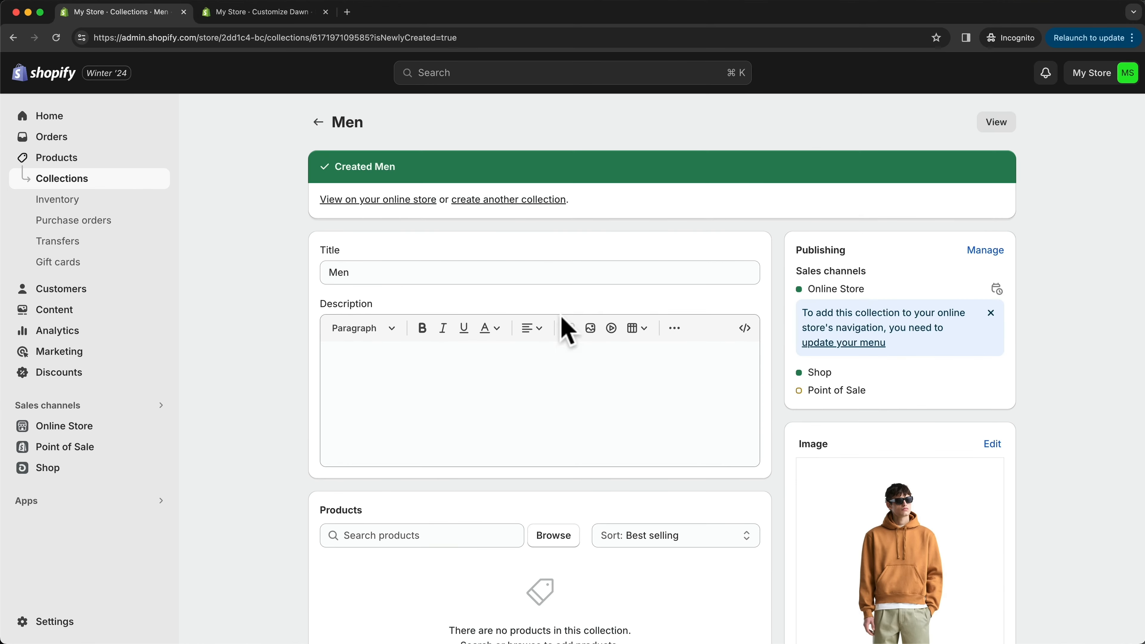
# - Create and save a manual collection titled New Arrivals with the photo of the woman in the cream cardigan, and return to the collections list
pyautogui.click(543, 200)
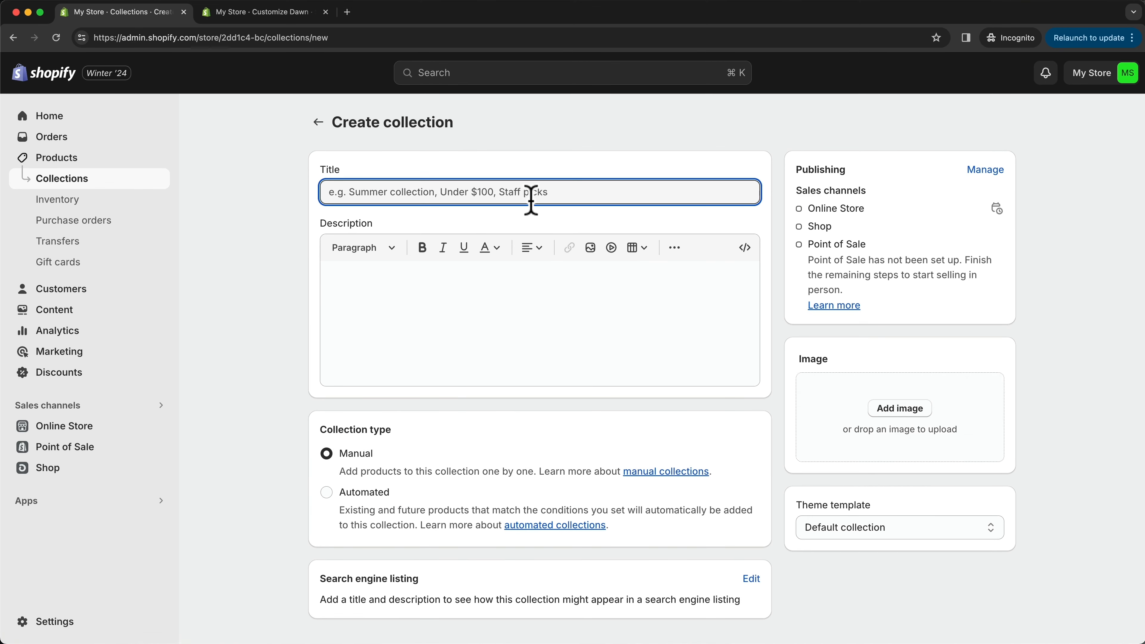
pyautogui.write('New Arrivals')
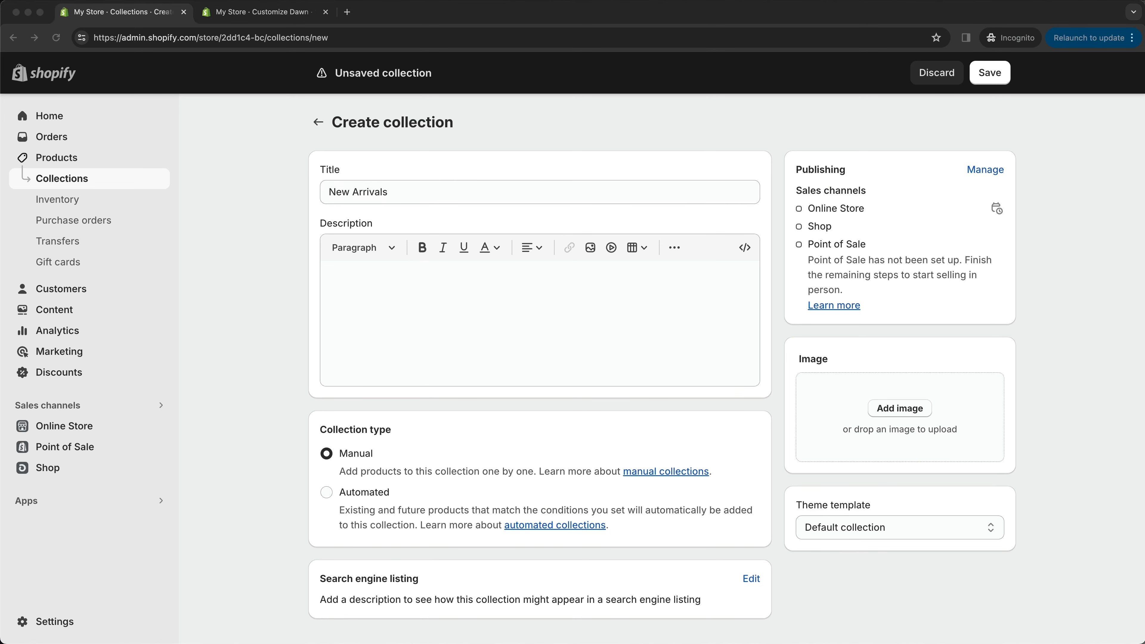
pyautogui.moveTo(843, 583); pyautogui.dragTo(901, 434)
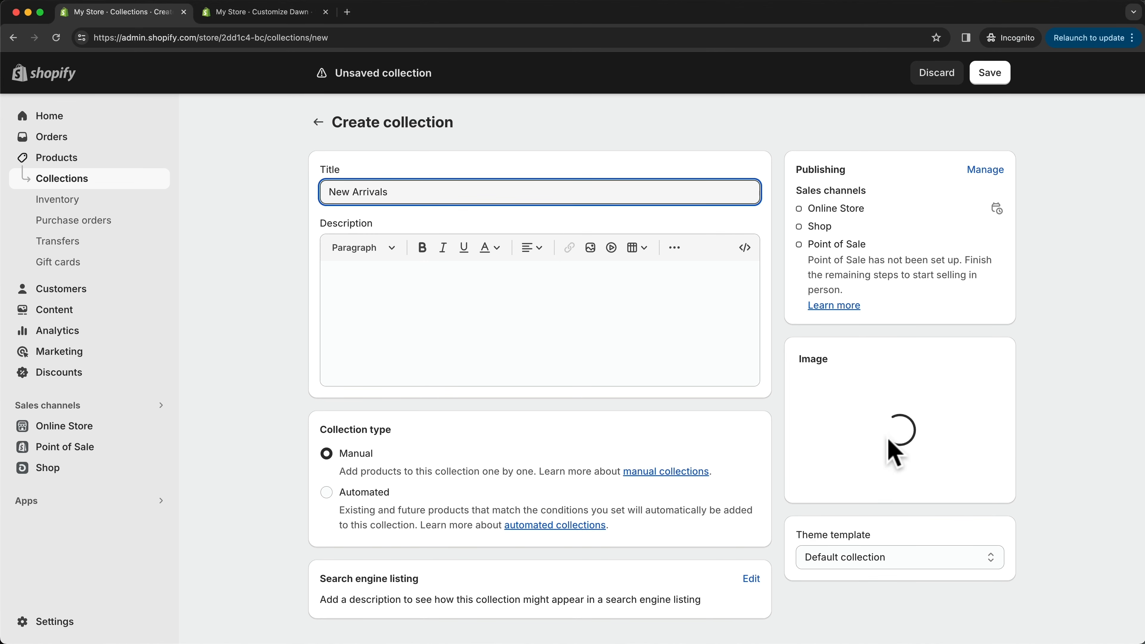
pyautogui.click(993, 74)
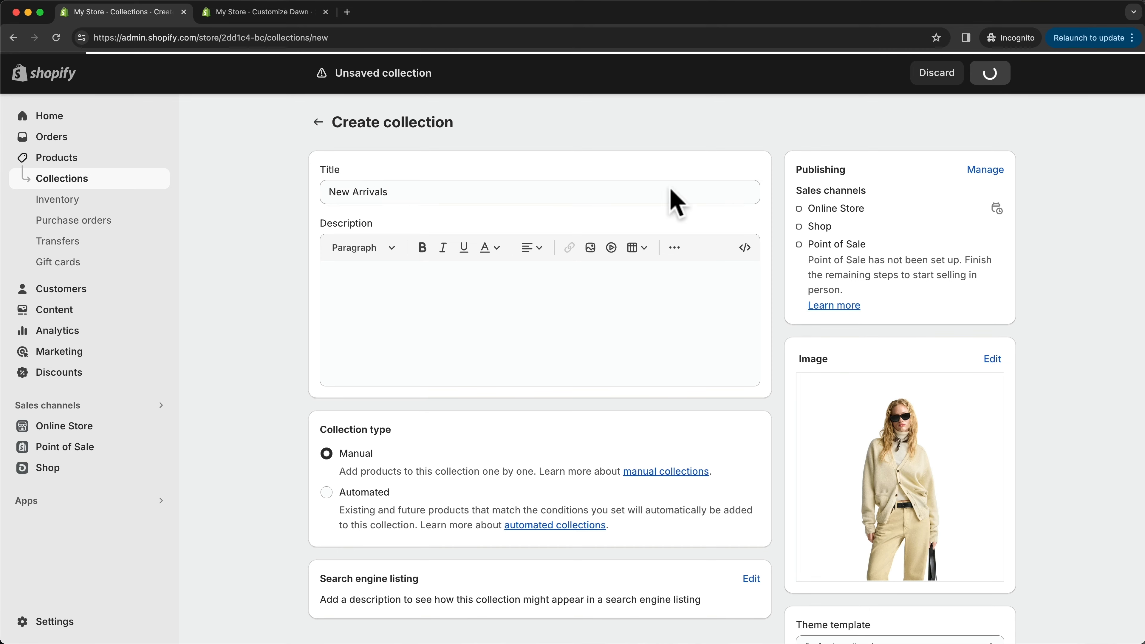
pyautogui.click(77, 182)
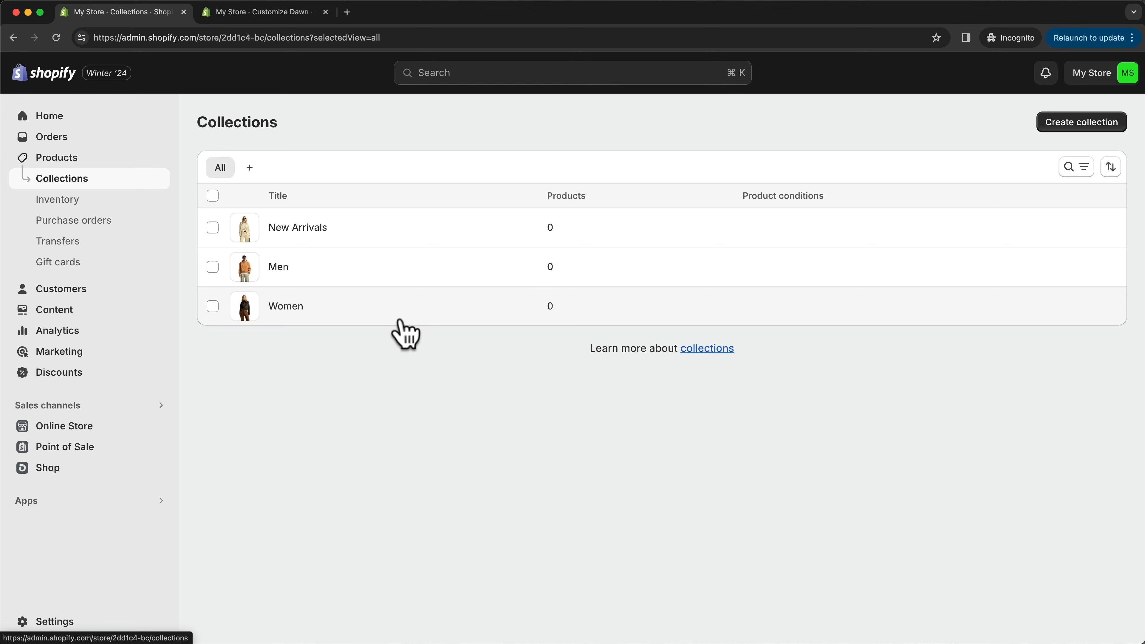
# - In the product list, add Basic Hoodie, Basic Jeans, Basic Sweatshirt and Basic Tshirt to the Women collection
pyautogui.click(72, 158)
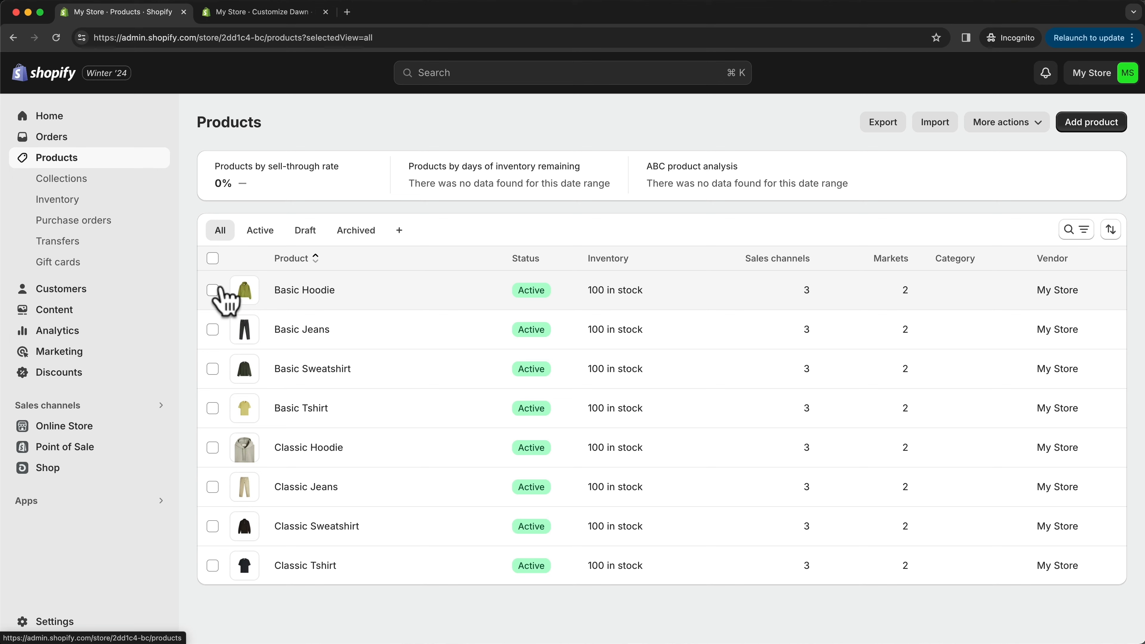
pyautogui.click(212, 290)
pyautogui.click(212, 329)
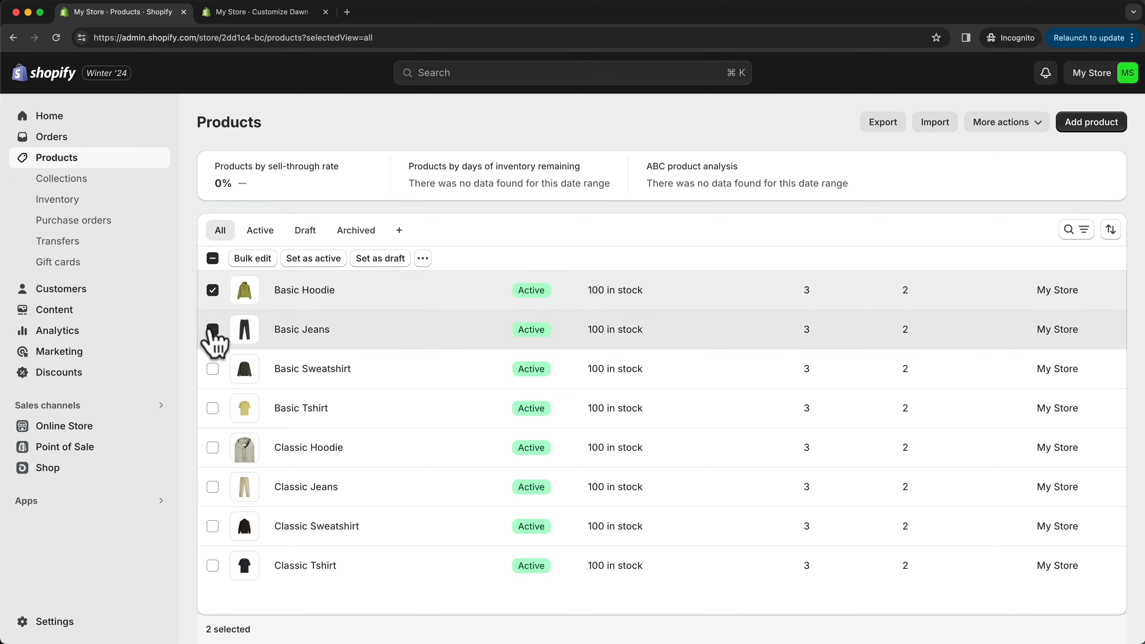
pyautogui.click(212, 368)
pyautogui.click(212, 408)
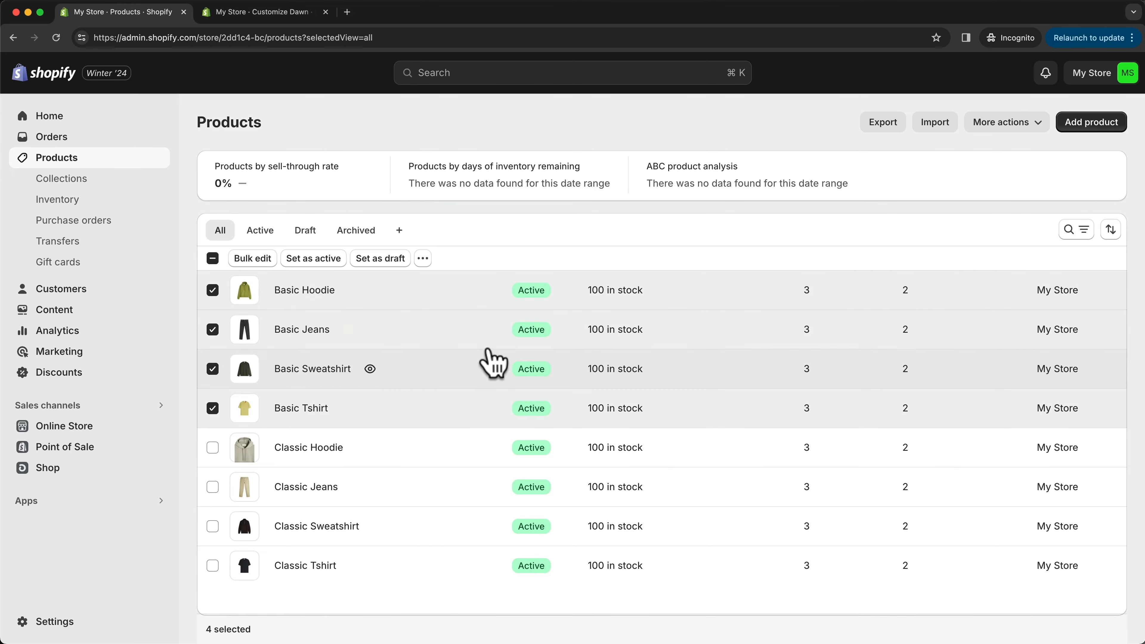
pyautogui.click(423, 258)
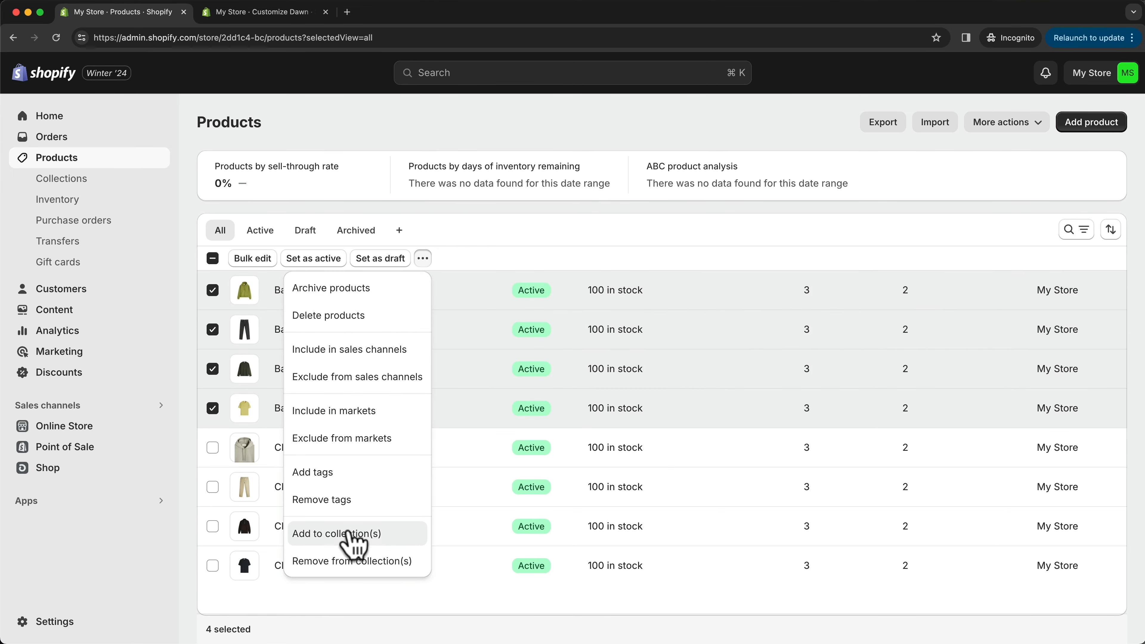
pyautogui.click(416, 548)
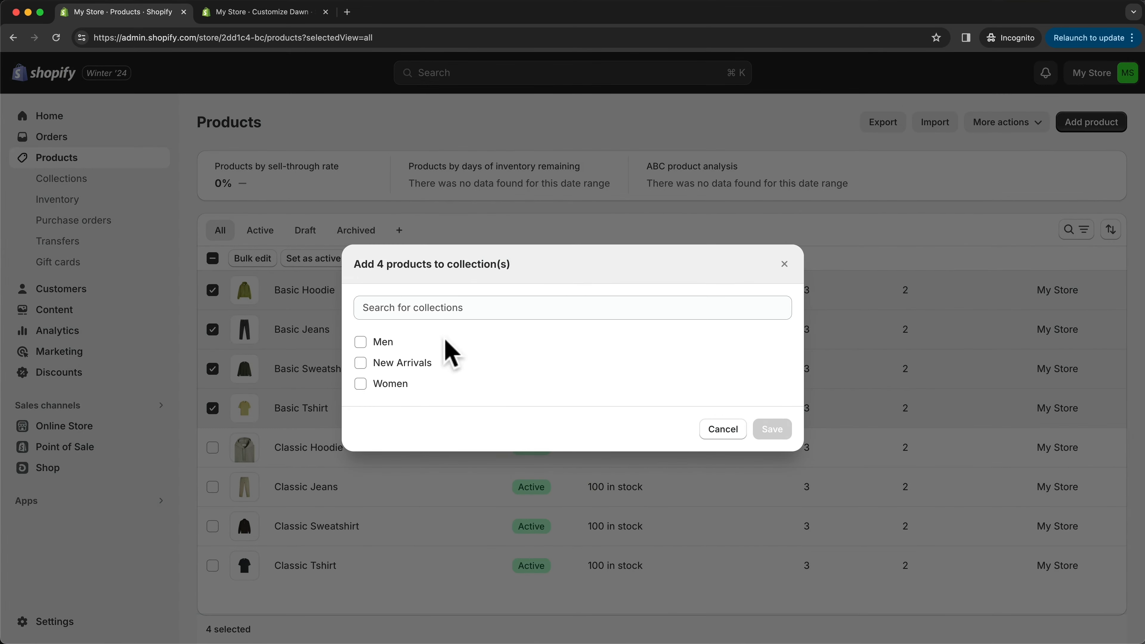
pyautogui.click(369, 386)
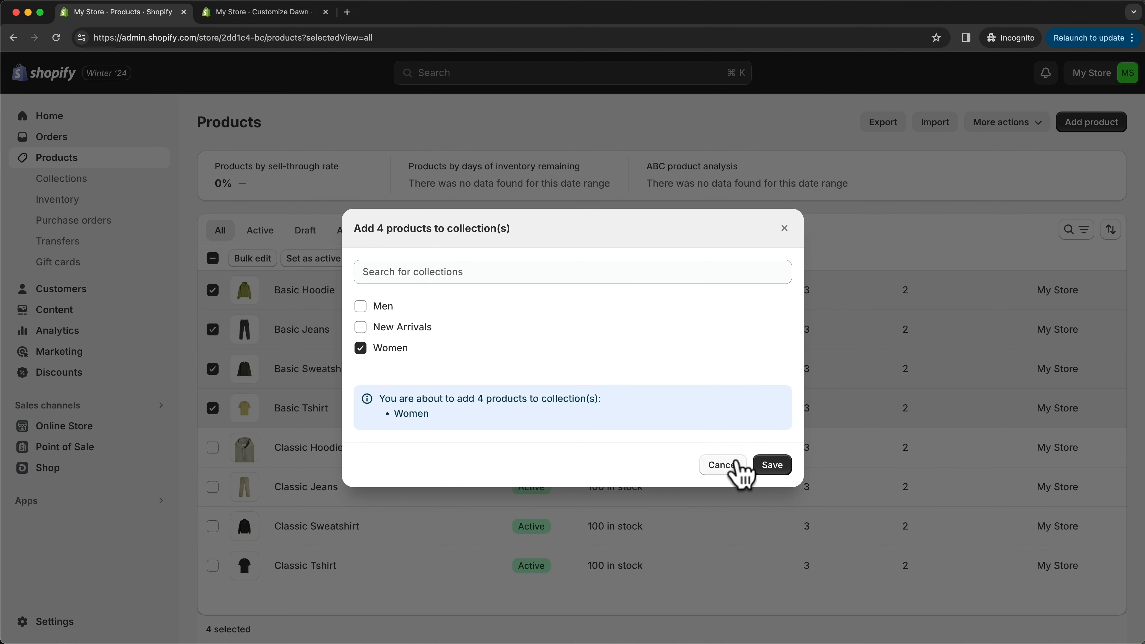
pyautogui.click(771, 466)
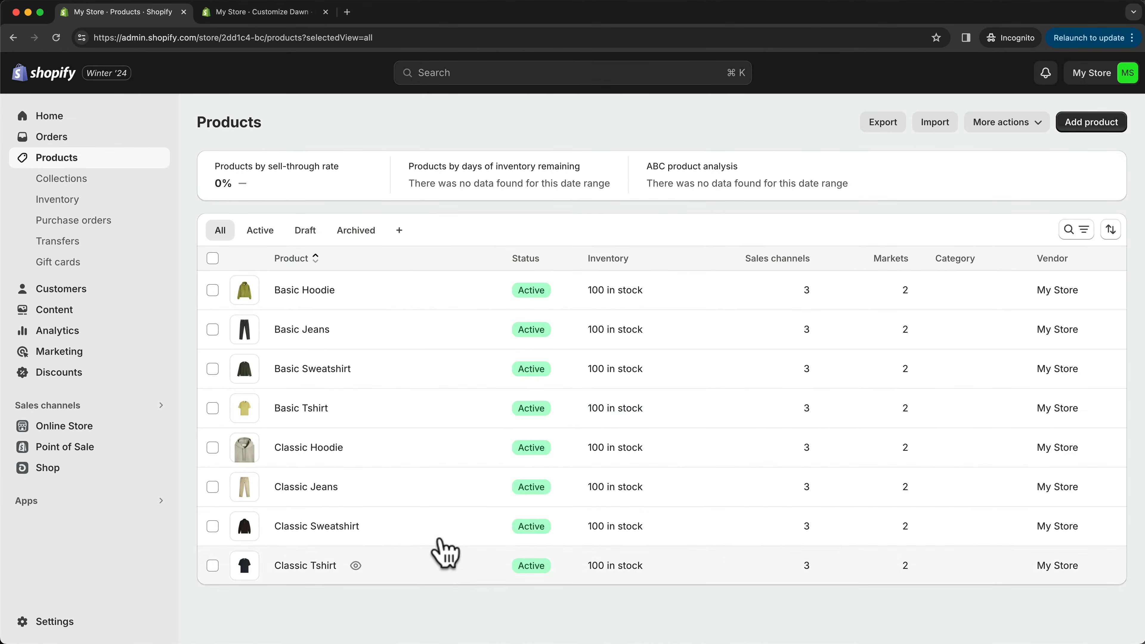
# - Add Classic Hoodie, Classic Jeans, Classic Sweatshirt and Classic Tshirt to the Men collection
pyautogui.click(213, 448)
pyautogui.click(212, 487)
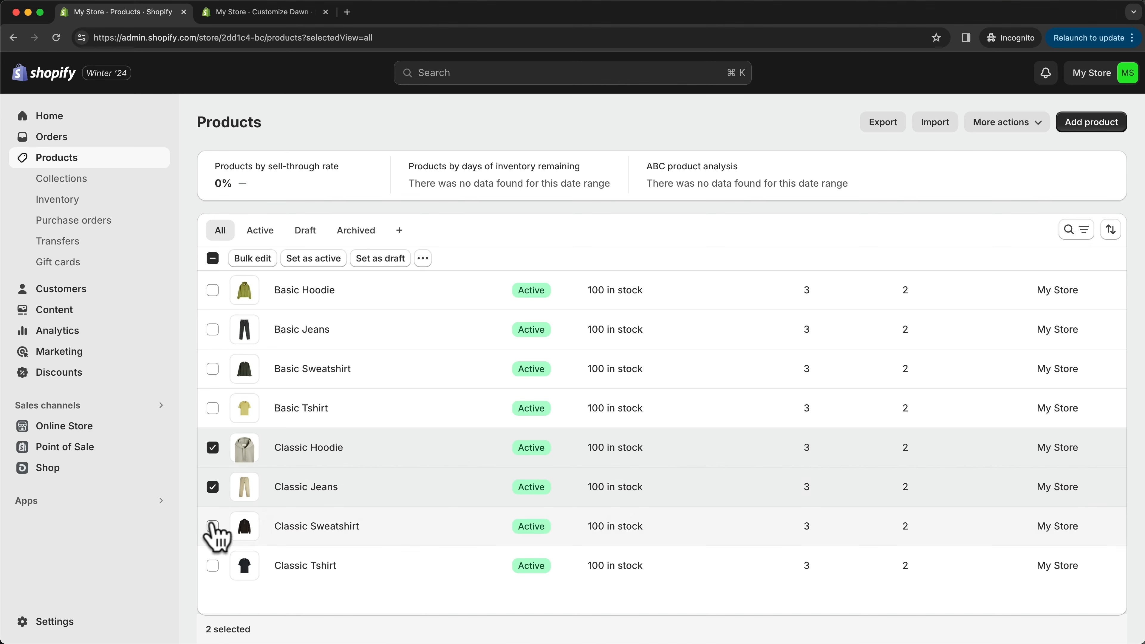
pyautogui.click(212, 526)
pyautogui.click(212, 565)
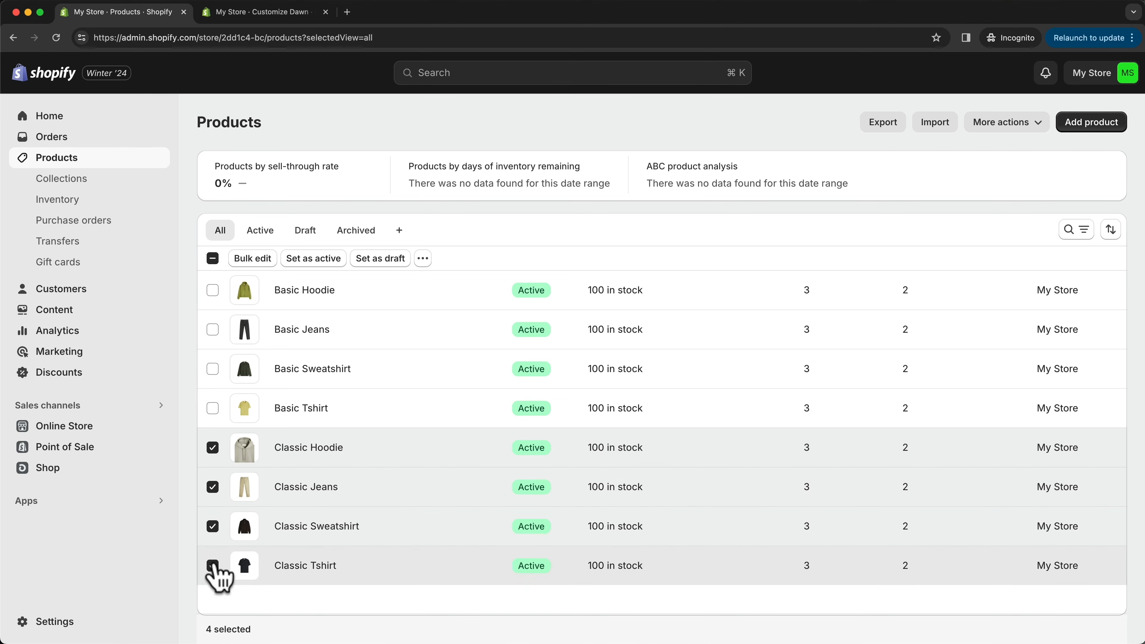
pyautogui.click(422, 258)
pyautogui.click(378, 535)
pyautogui.click(360, 342)
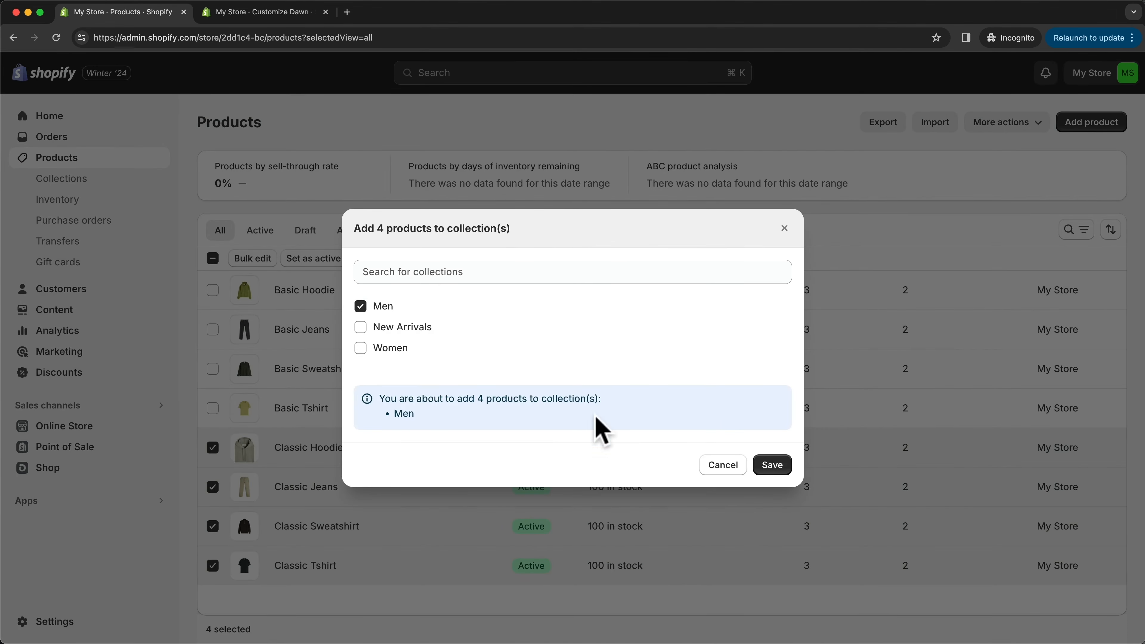
pyautogui.click(766, 464)
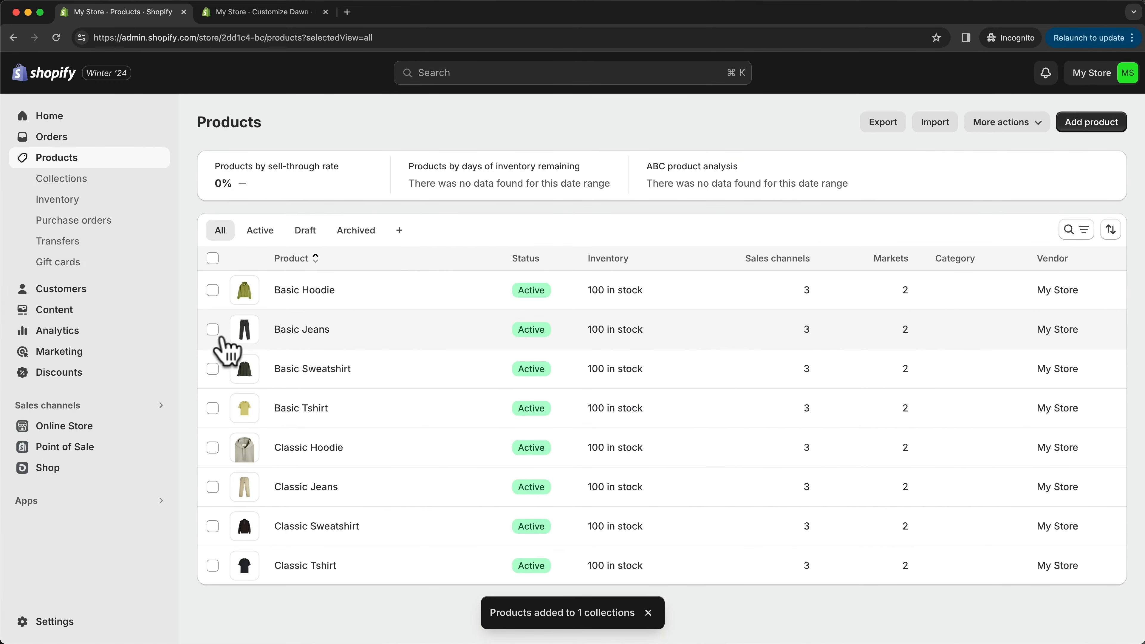
# - Add Basic Jeans, Basic Tshirt, Classic Jeans, Classic Sweatshirt and Classic Tshirt to the New Arrivals collection, and check the collections list
pyautogui.click(212, 329)
pyautogui.click(212, 407)
pyautogui.click(212, 487)
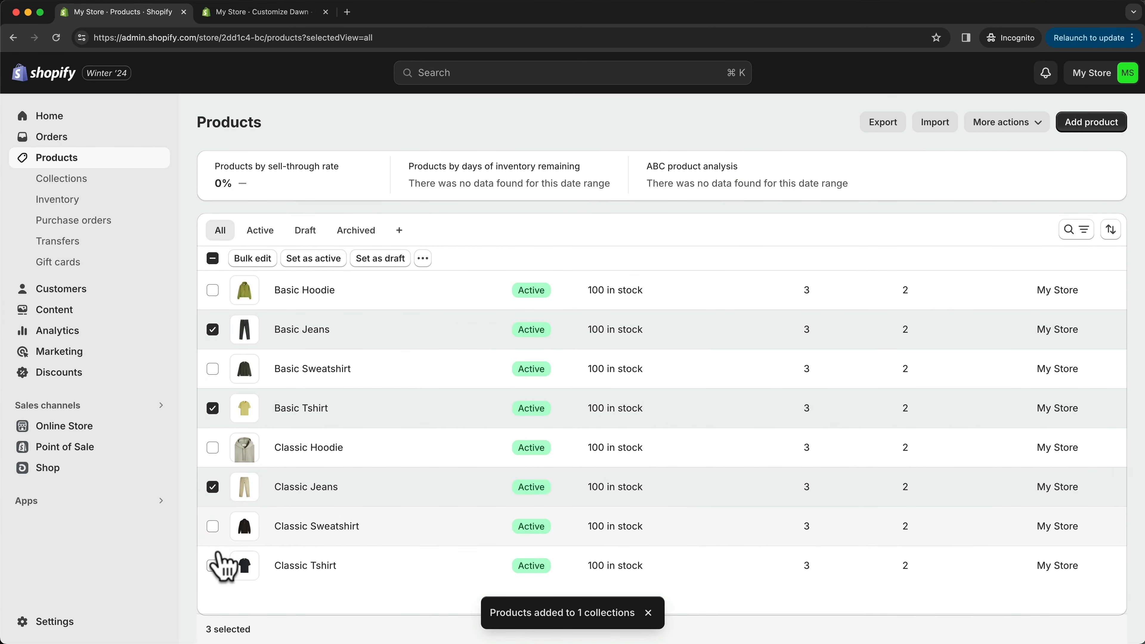
pyautogui.click(212, 565)
pyautogui.click(212, 526)
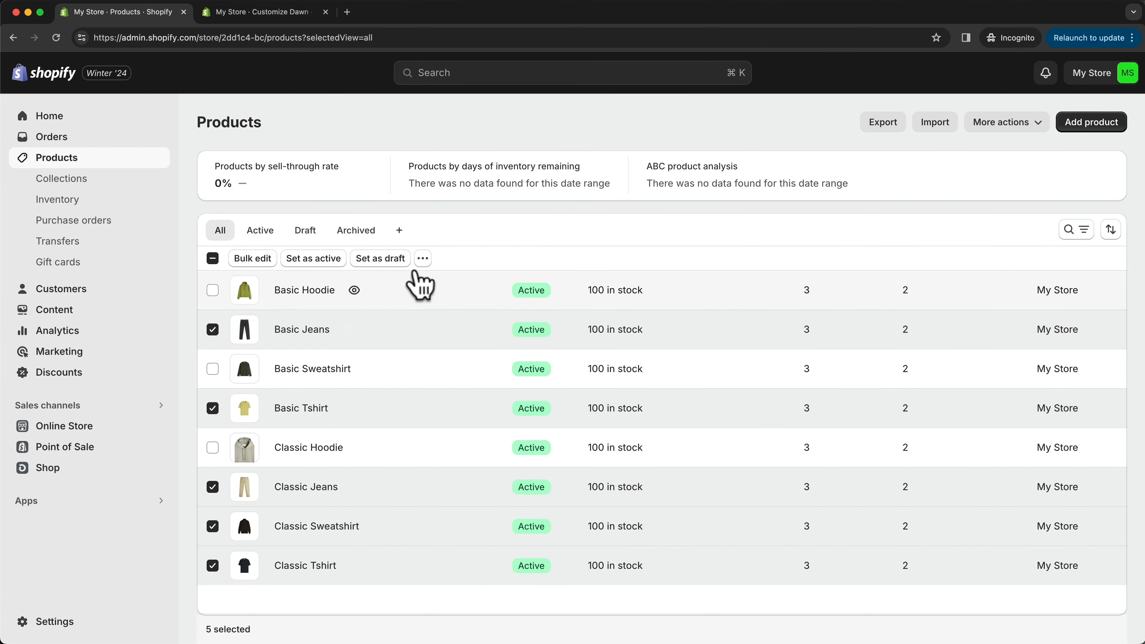
pyautogui.click(422, 258)
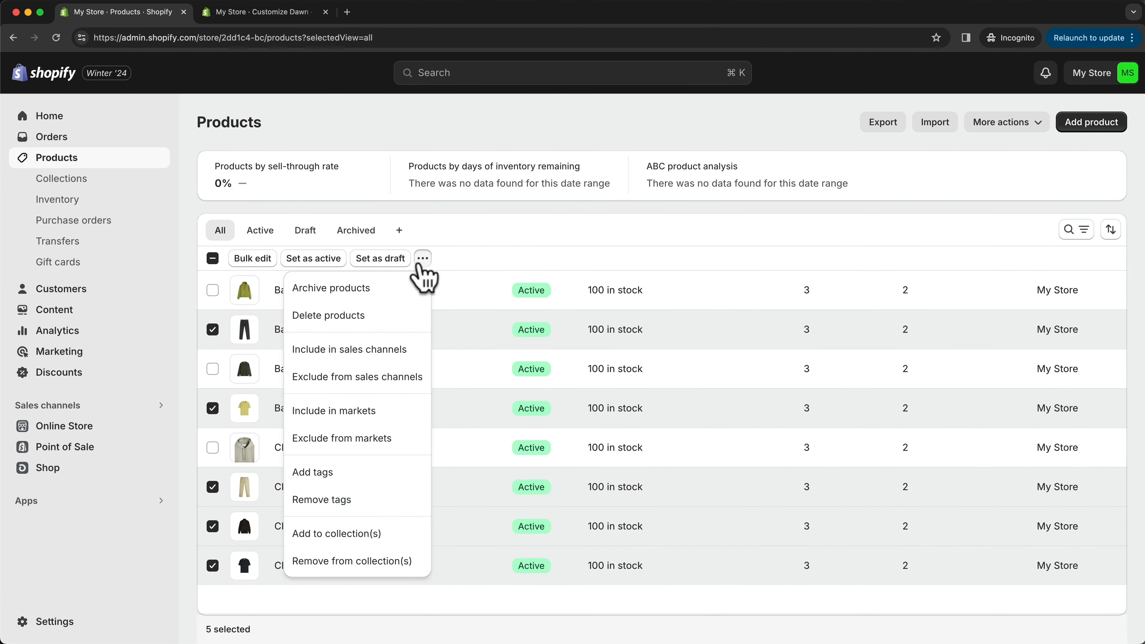
pyautogui.click(351, 536)
pyautogui.click(360, 363)
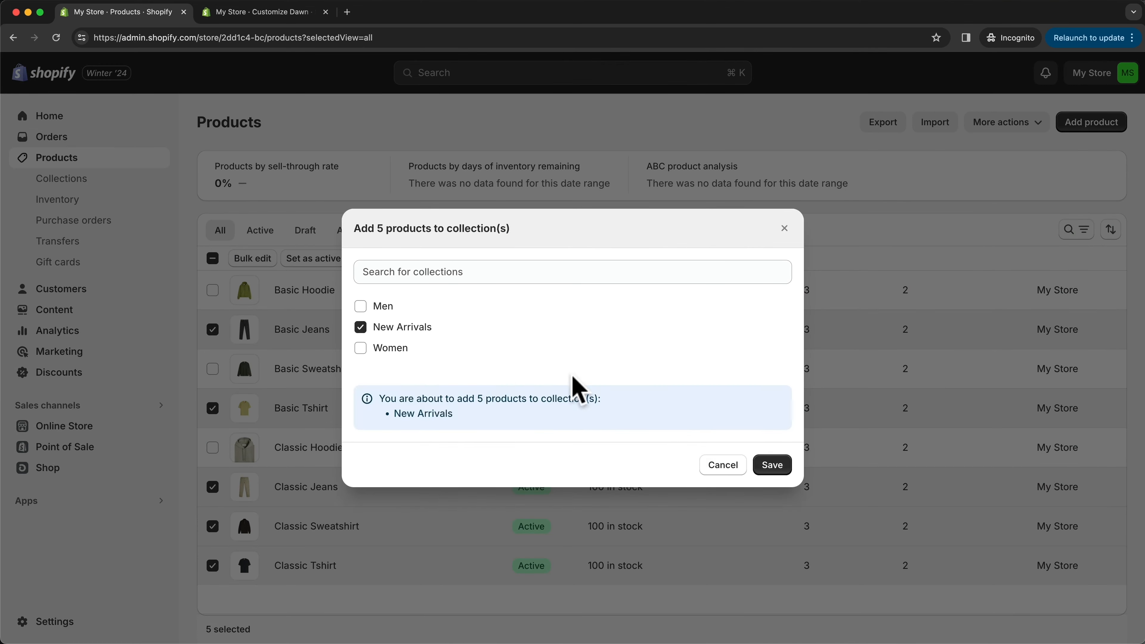
pyautogui.click(785, 462)
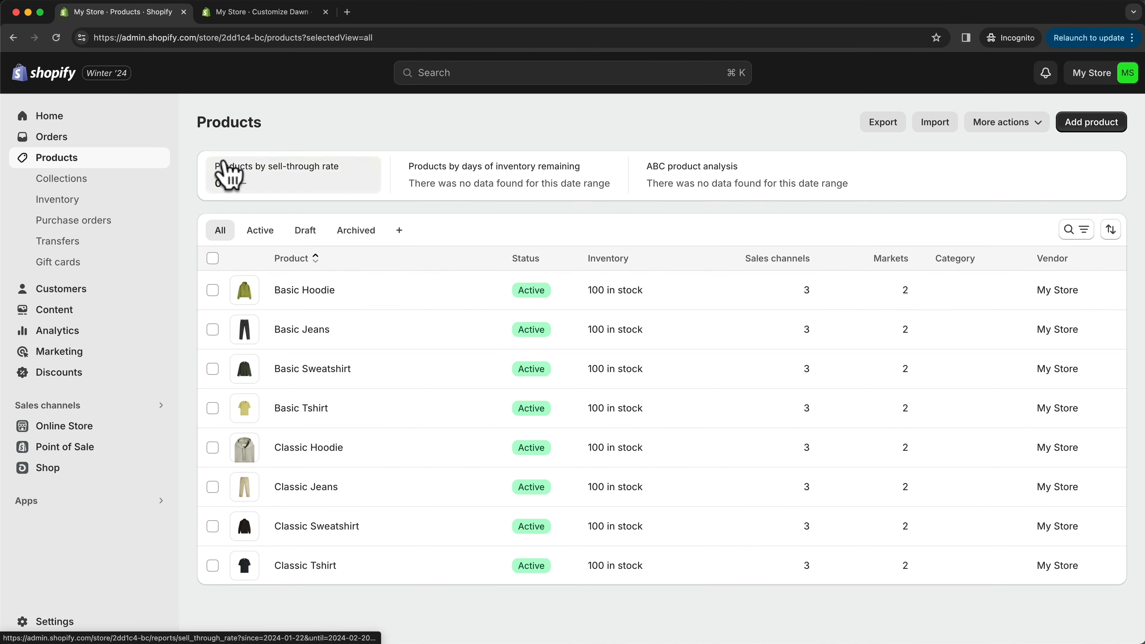
pyautogui.click(92, 181)
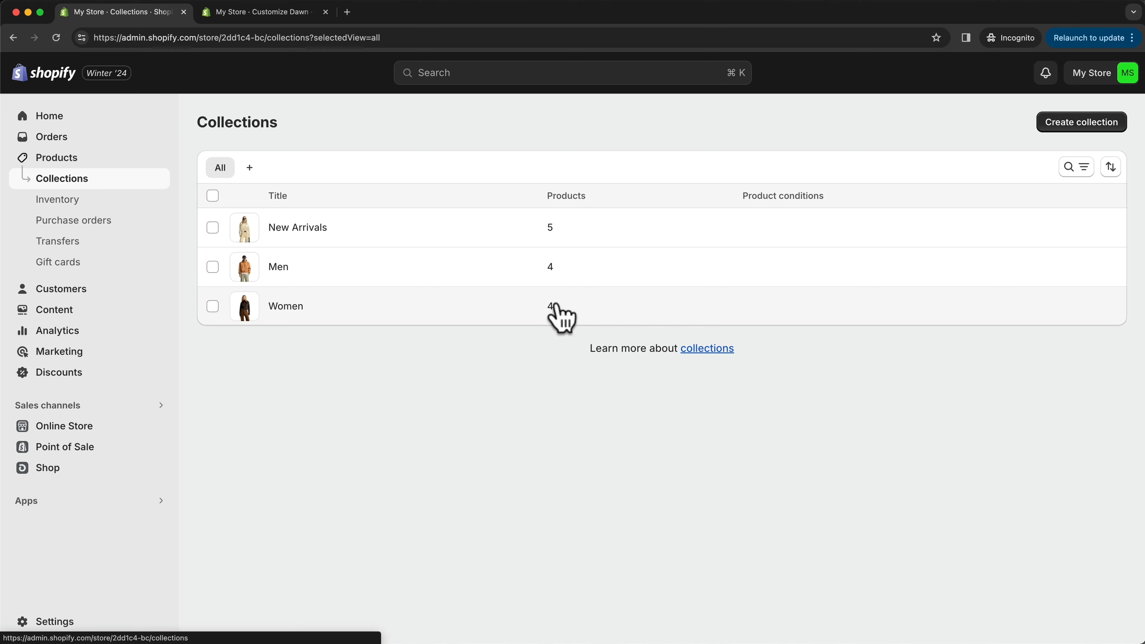
# - Switch to the Dawn theme editor and set the home page's Featured collection section to show the New Arrivals collection
pyautogui.click(297, 13)
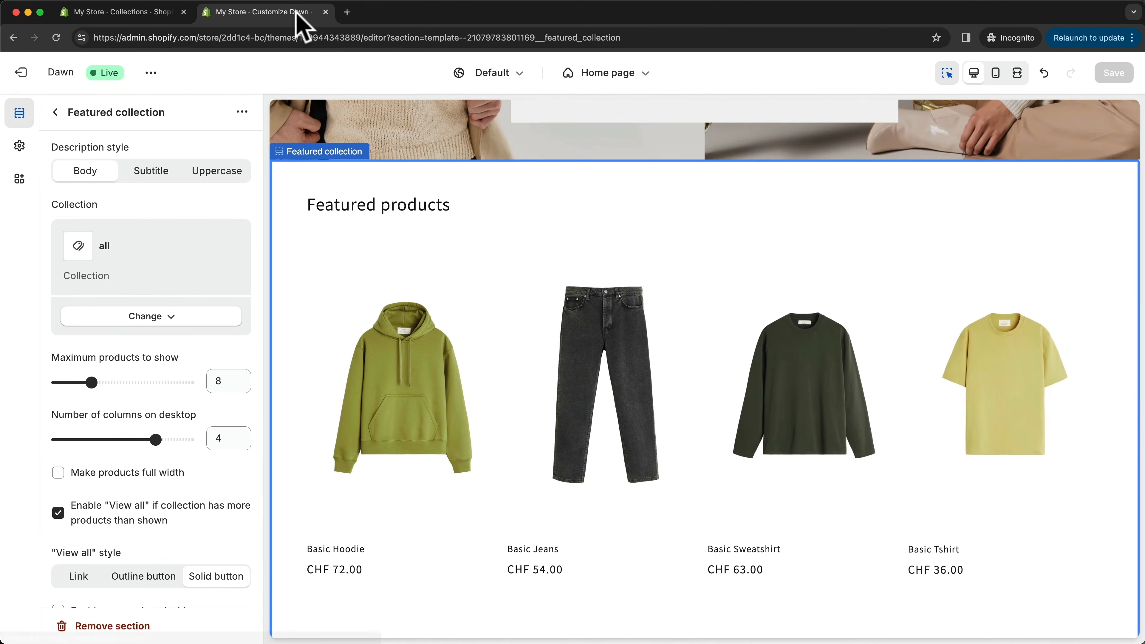
pyautogui.click(55, 112)
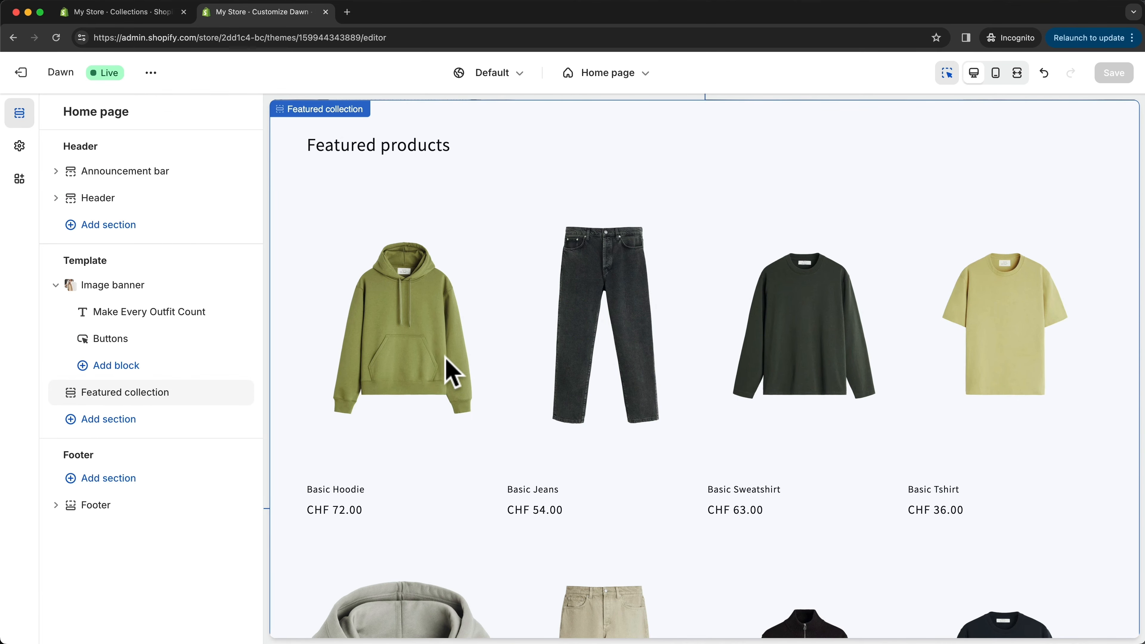
pyautogui.click(173, 395)
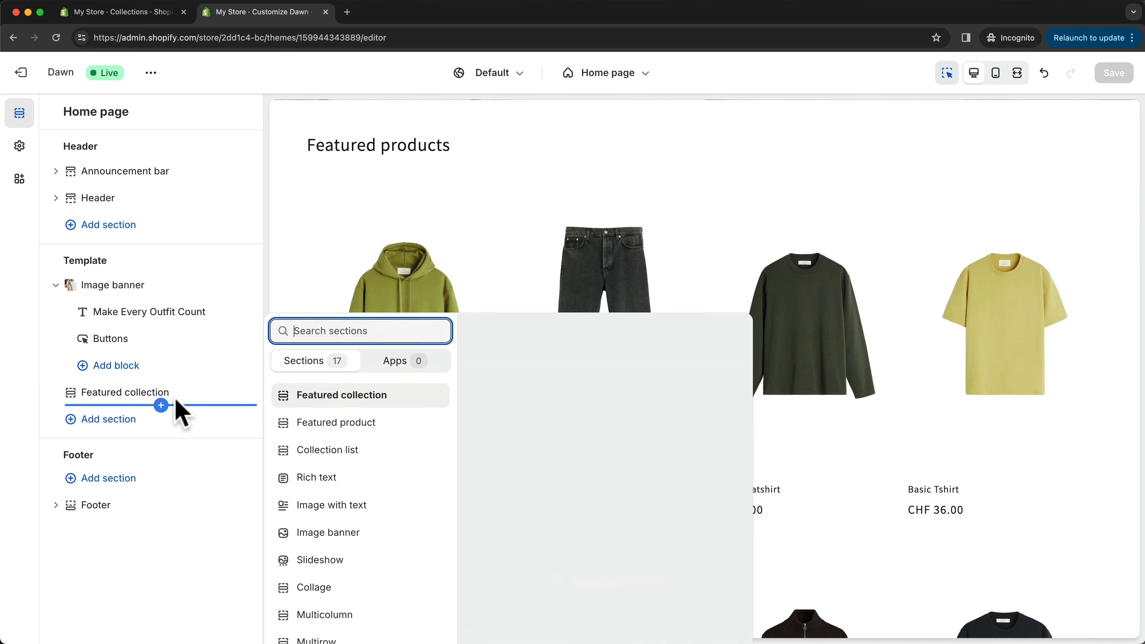
pyautogui.click(171, 393)
pyautogui.scroll(-4, 171, 395)
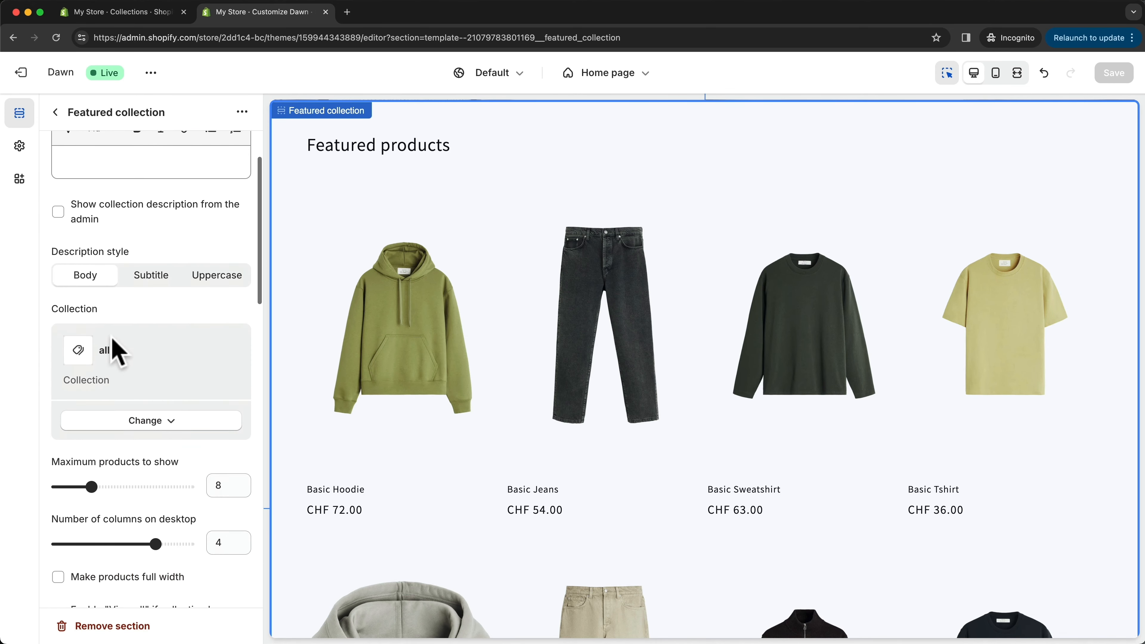
pyautogui.click(149, 421)
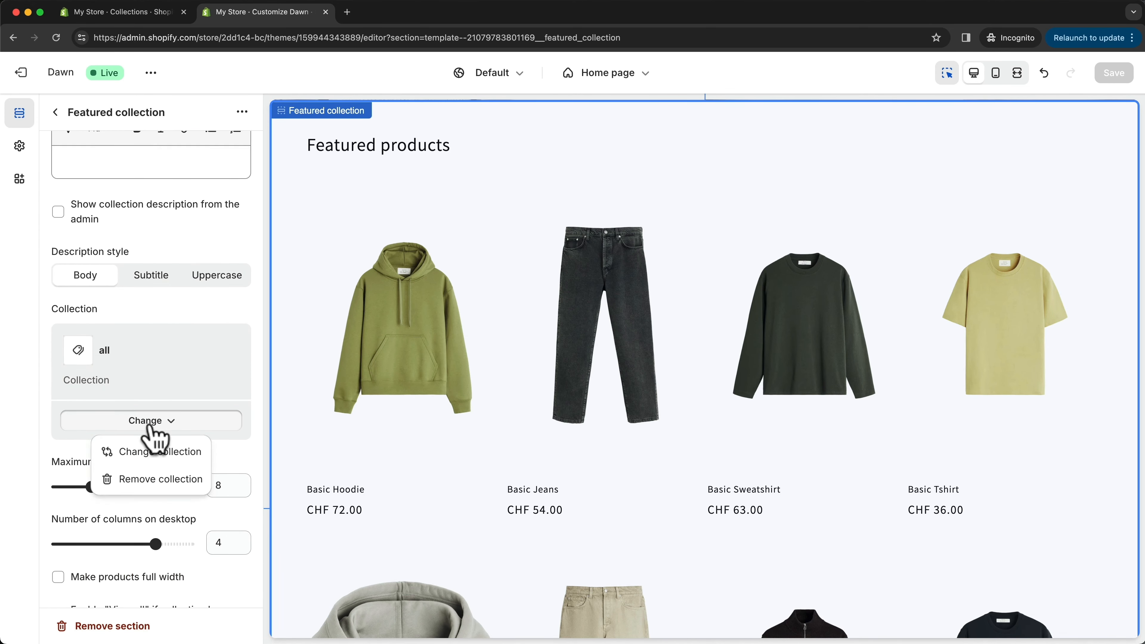
pyautogui.click(148, 451)
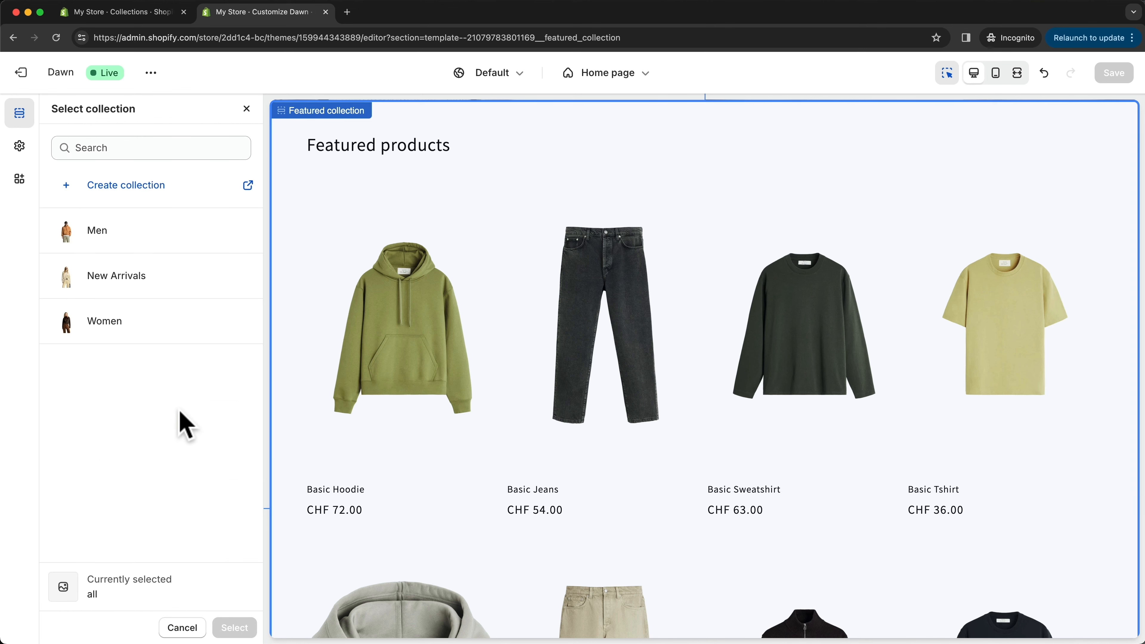
pyautogui.click(122, 280)
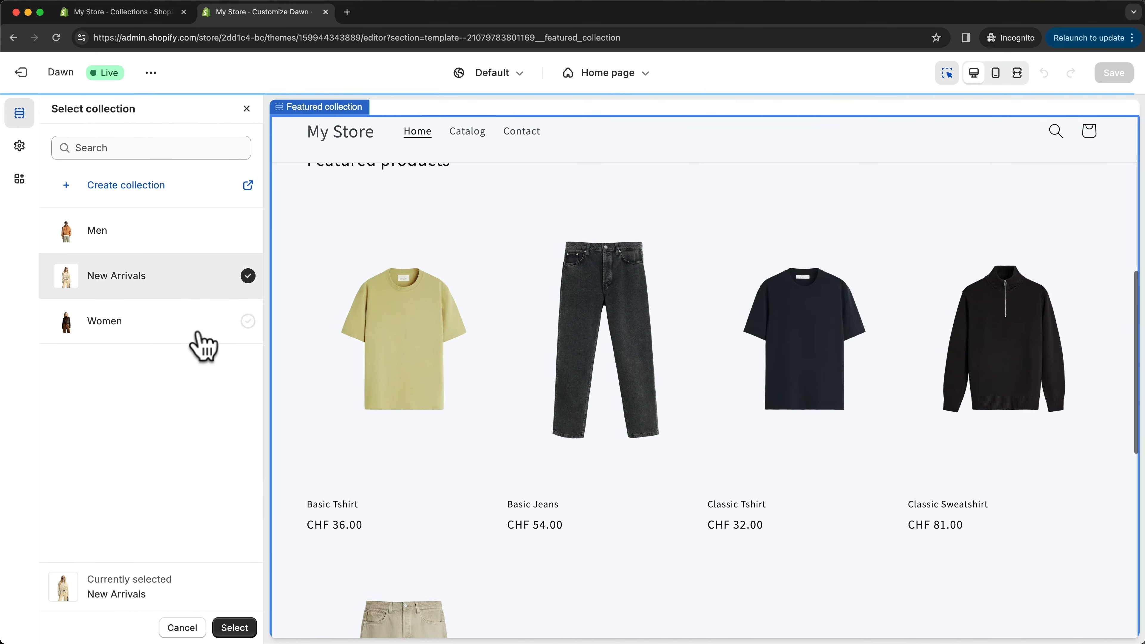
pyautogui.click(243, 629)
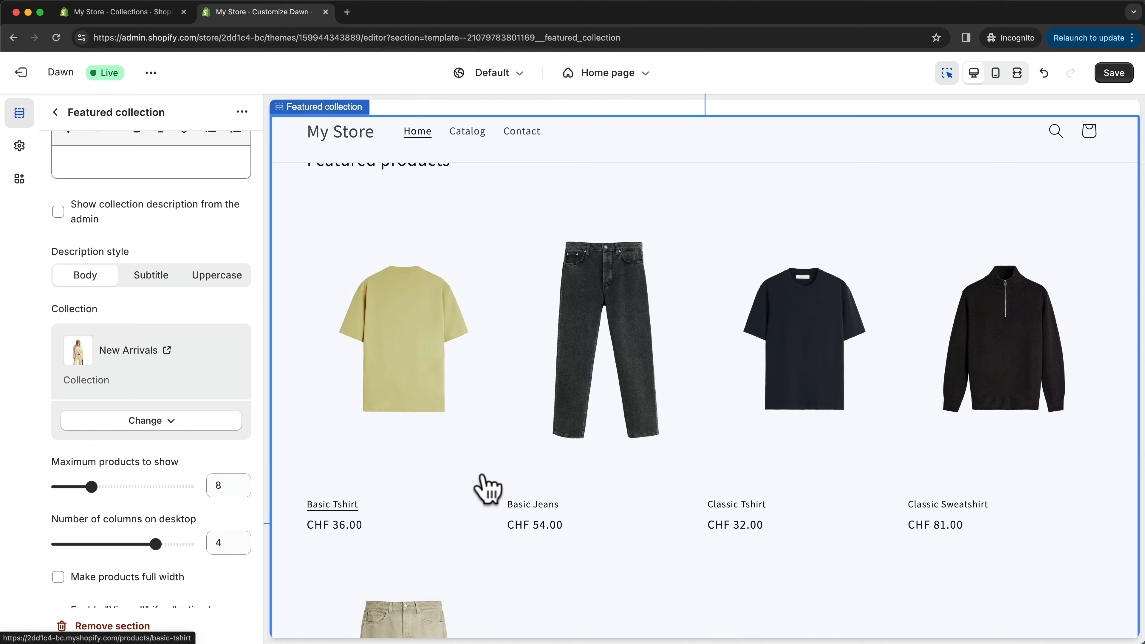
pyautogui.scroll(-5, 496, 487)
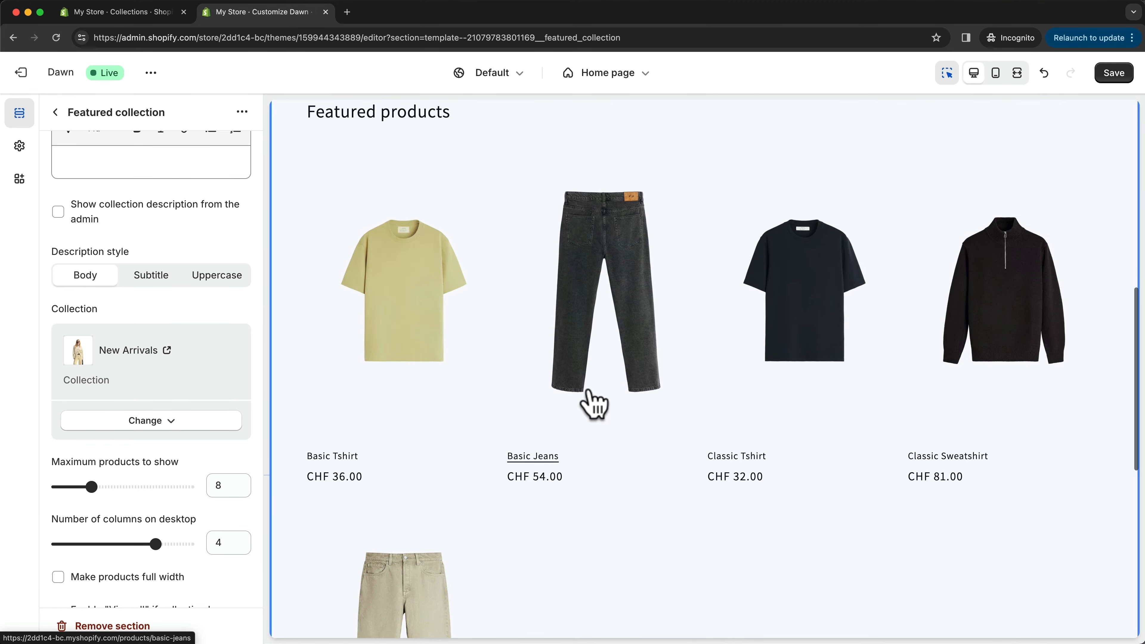
# - Set the maximum products to show in the Featured collection section to 4 and check the product row with its View all link
pyautogui.scroll(7, 590, 449)
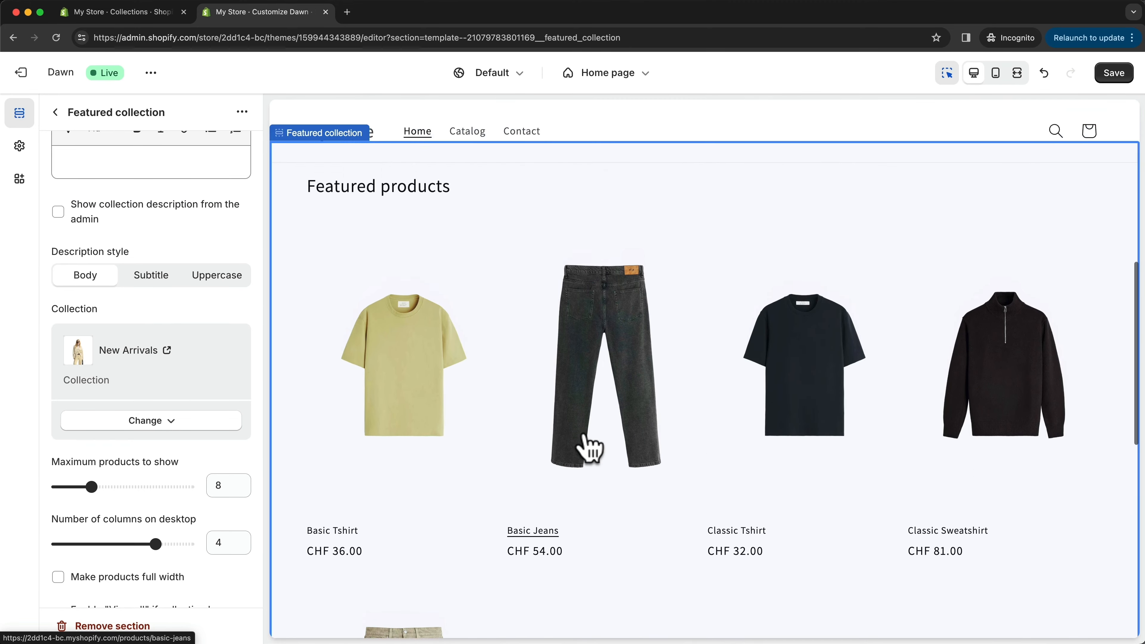
pyautogui.scroll(-2, 289, 429)
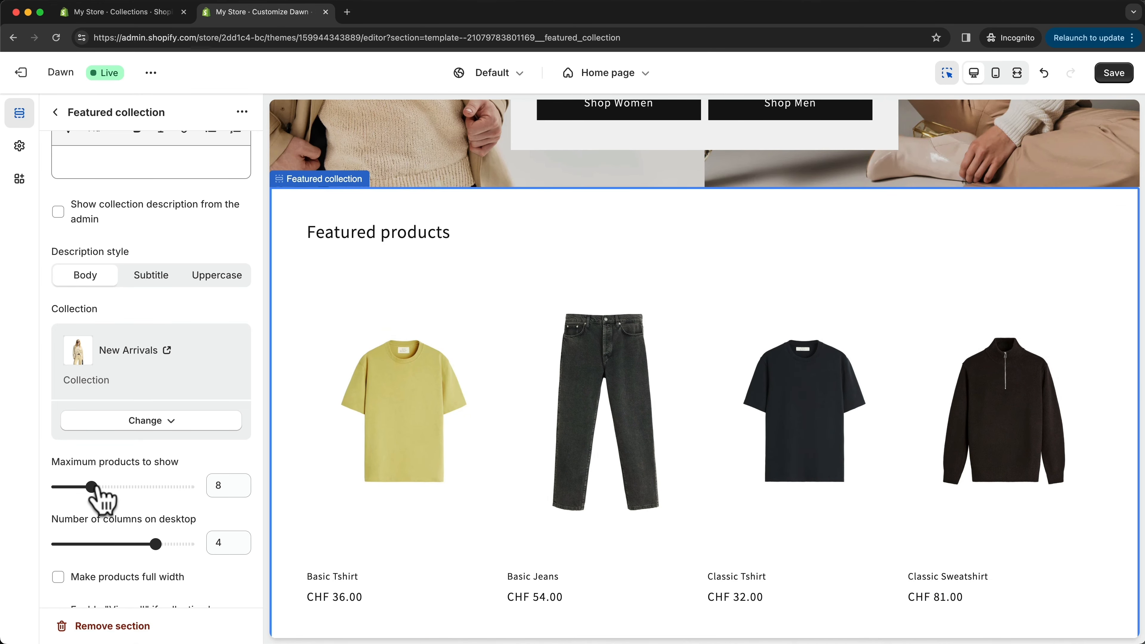
pyautogui.moveTo(92, 487); pyautogui.dragTo(68, 487)
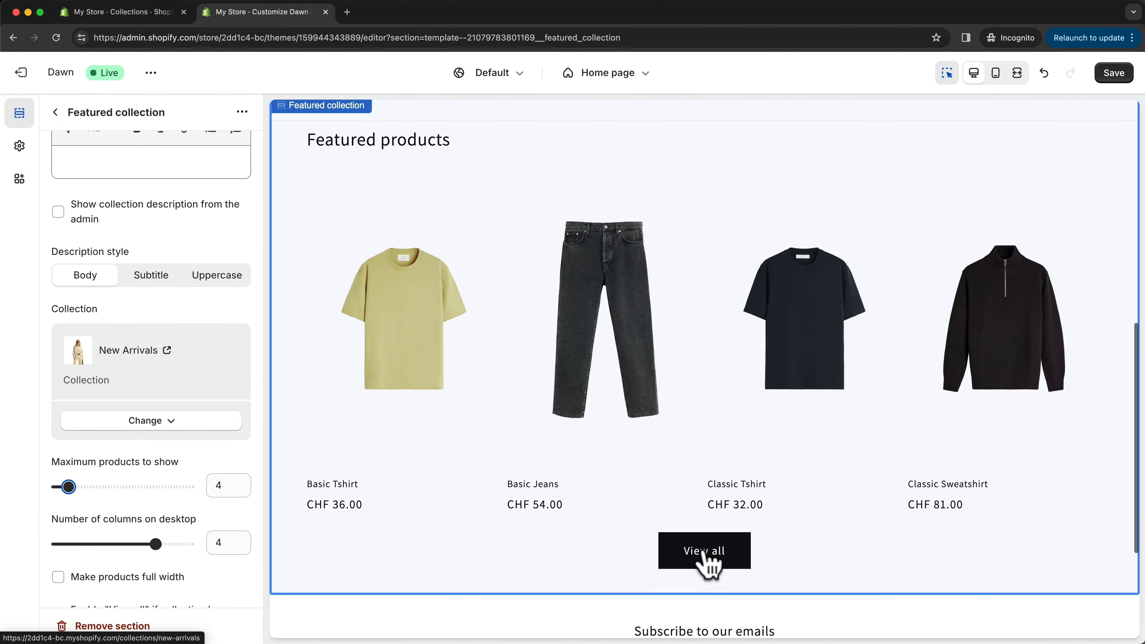
pyautogui.scroll(1, 708, 563)
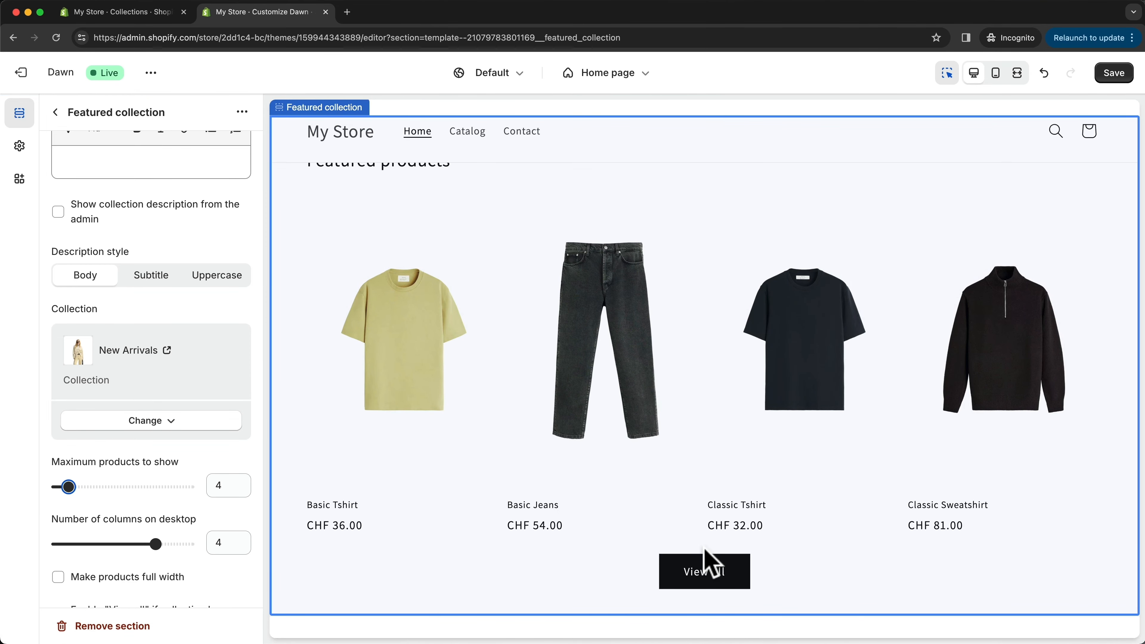
pyautogui.scroll(3, 684, 486)
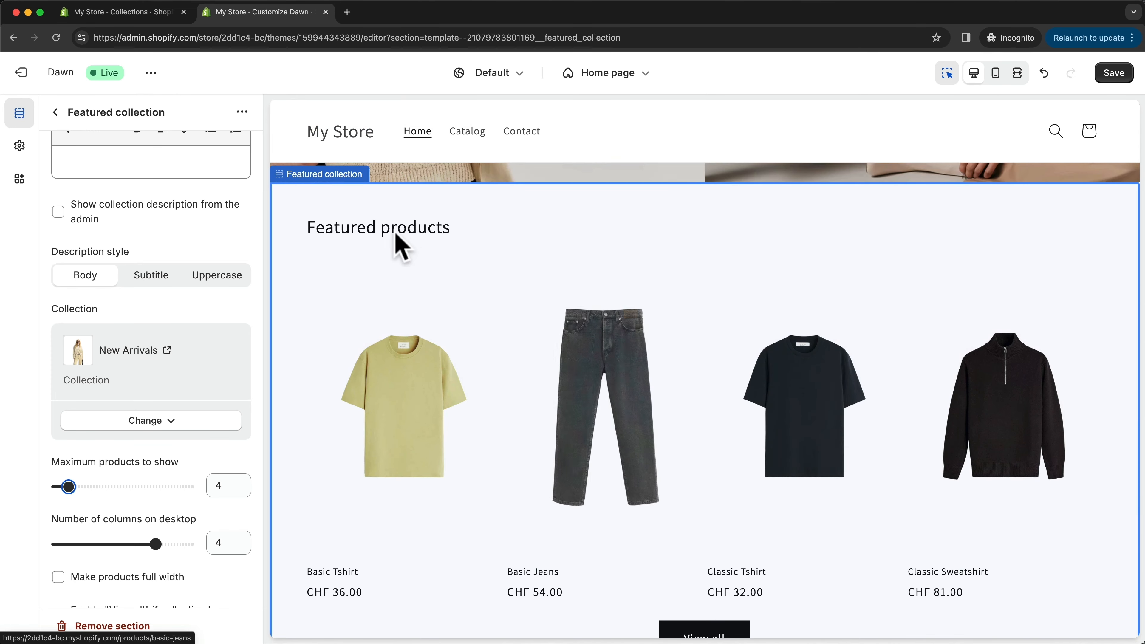
# - Try replacing the Featured collection section's heading with text starting "New A"
pyautogui.scroll(5, 163, 251)
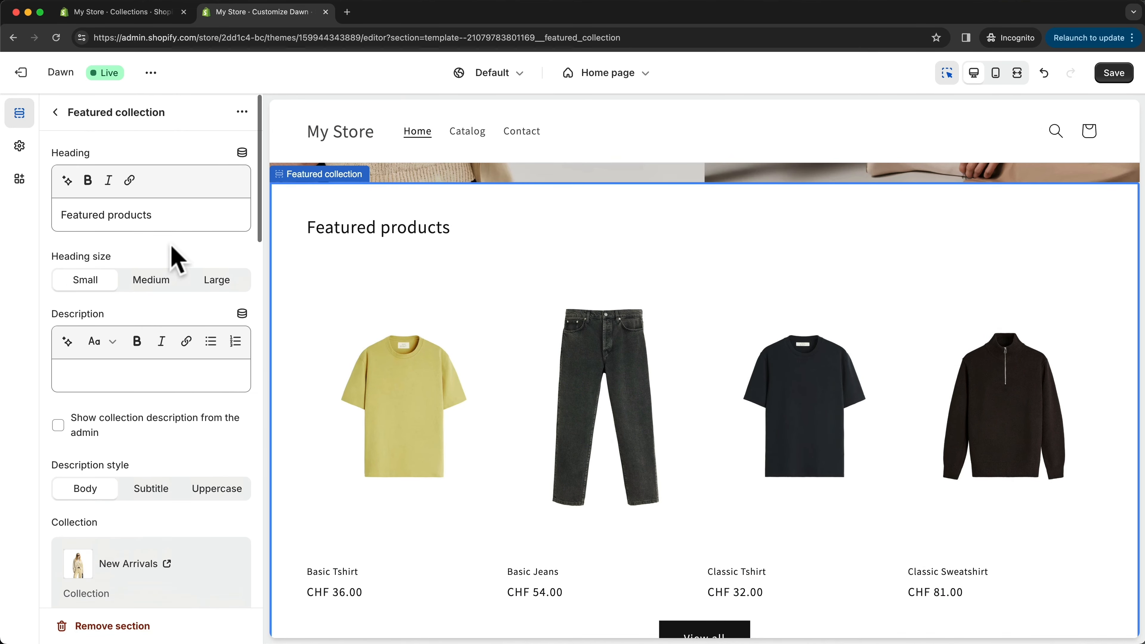
pyautogui.moveTo(161, 218); pyautogui.dragTo(62, 216)
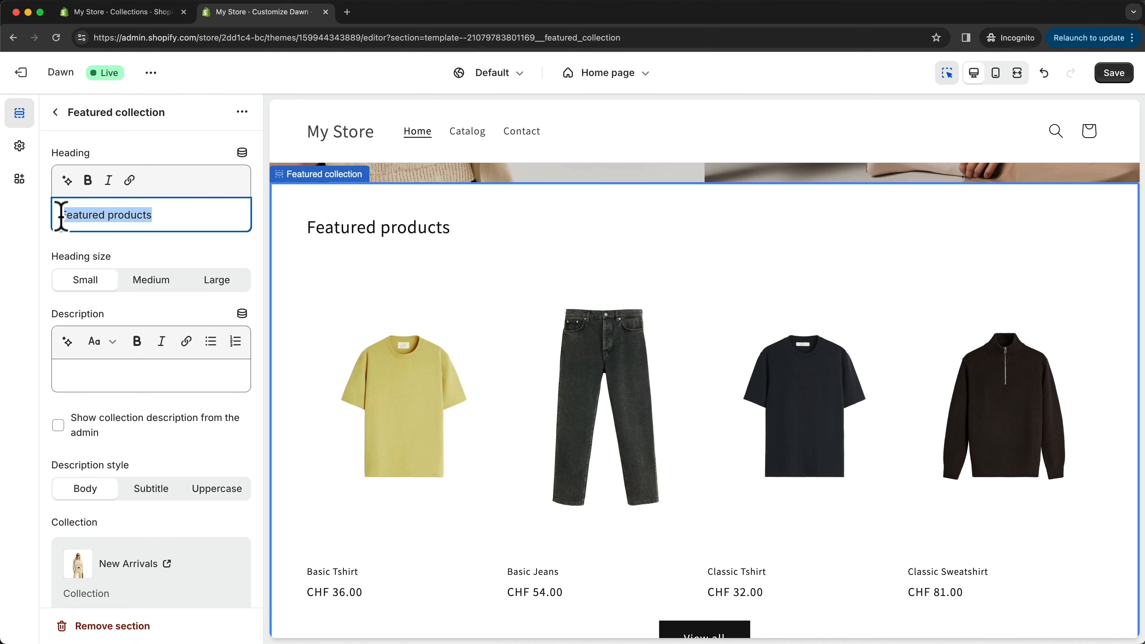
pyautogui.write('New A')
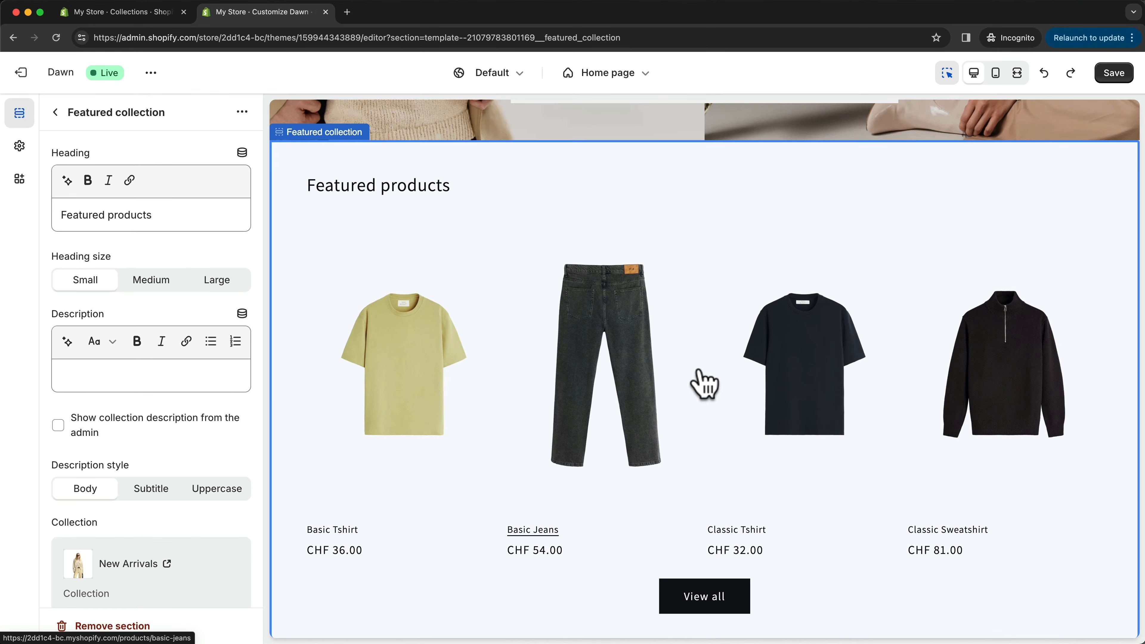
# - Return to the home page's section overview, remove the Featured collection section and undo the removal
pyautogui.click(54, 110)
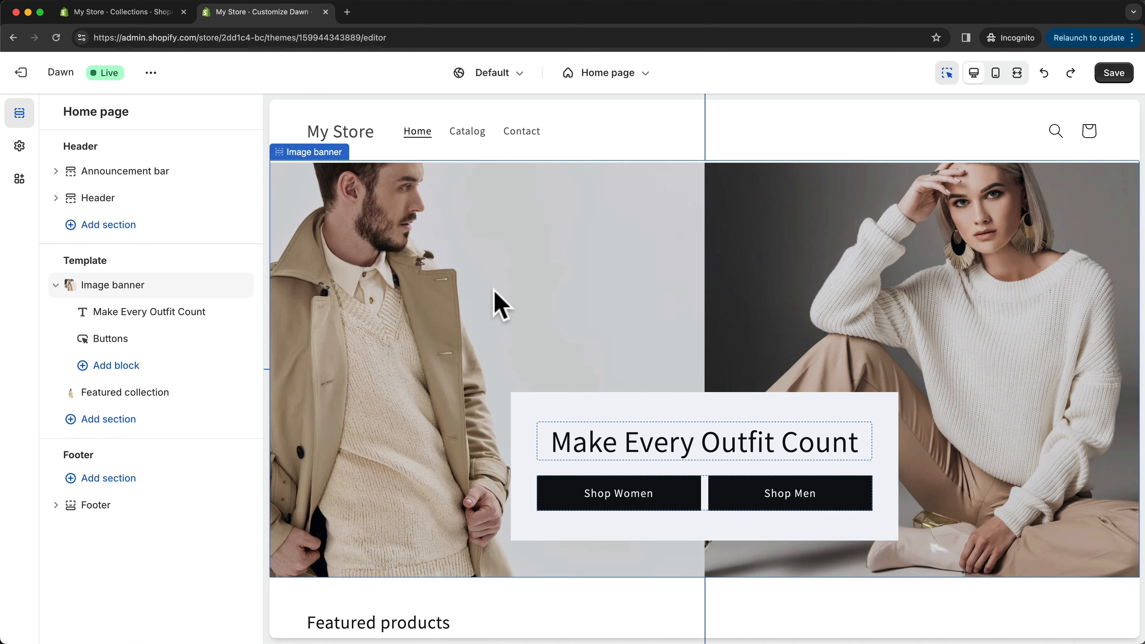
pyautogui.scroll(-7, 500, 305)
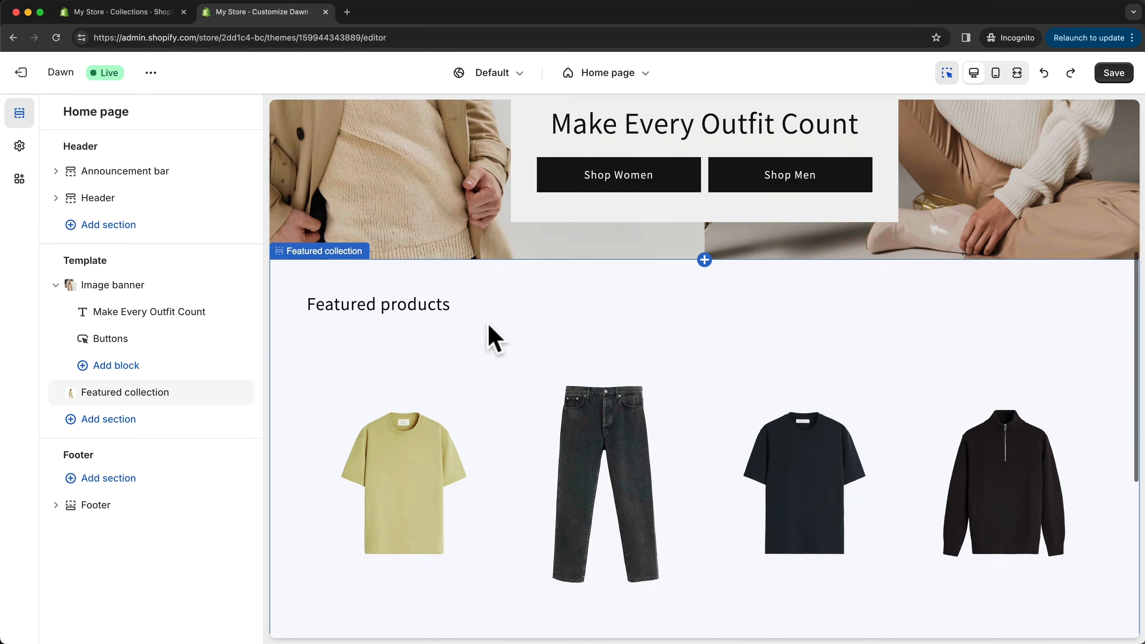
pyautogui.scroll(-1, 488, 326)
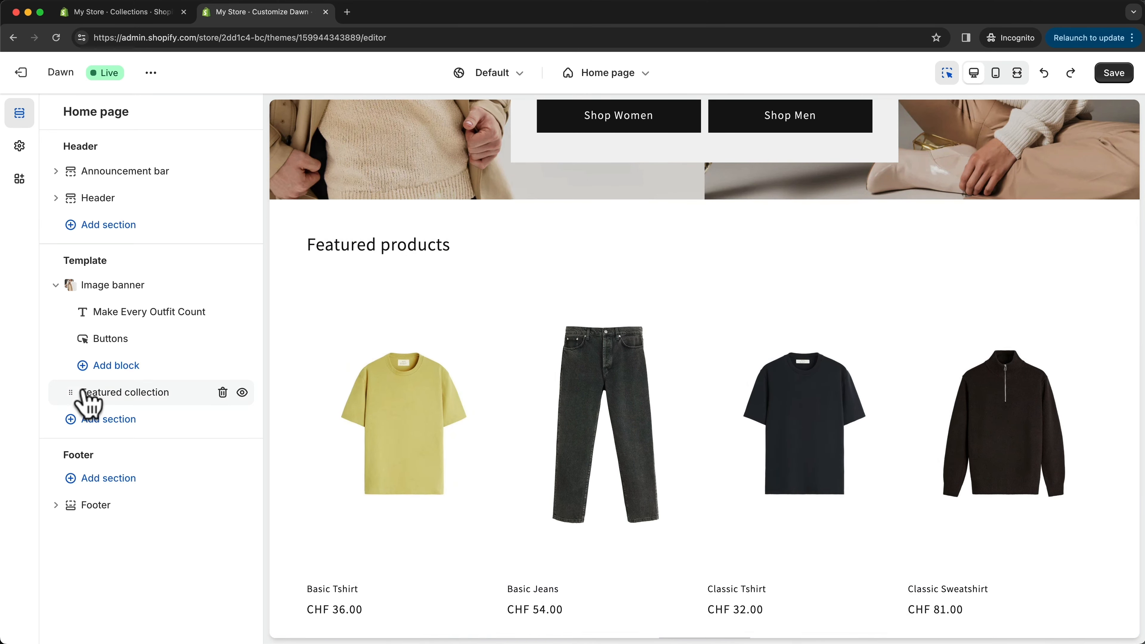
pyautogui.click(151, 393)
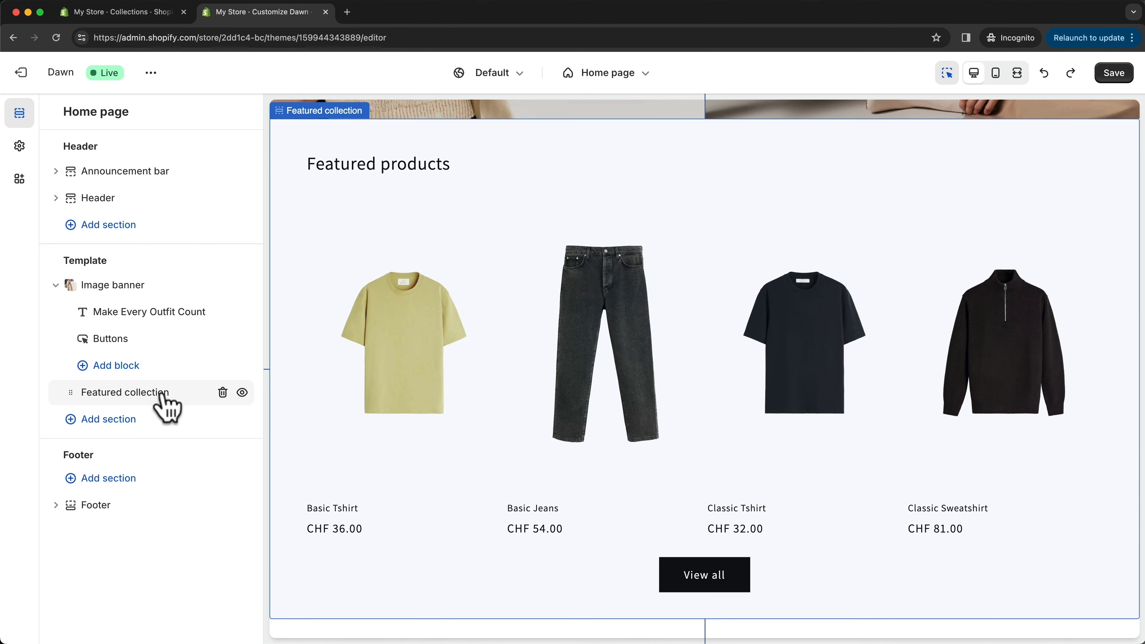
pyautogui.click(222, 392)
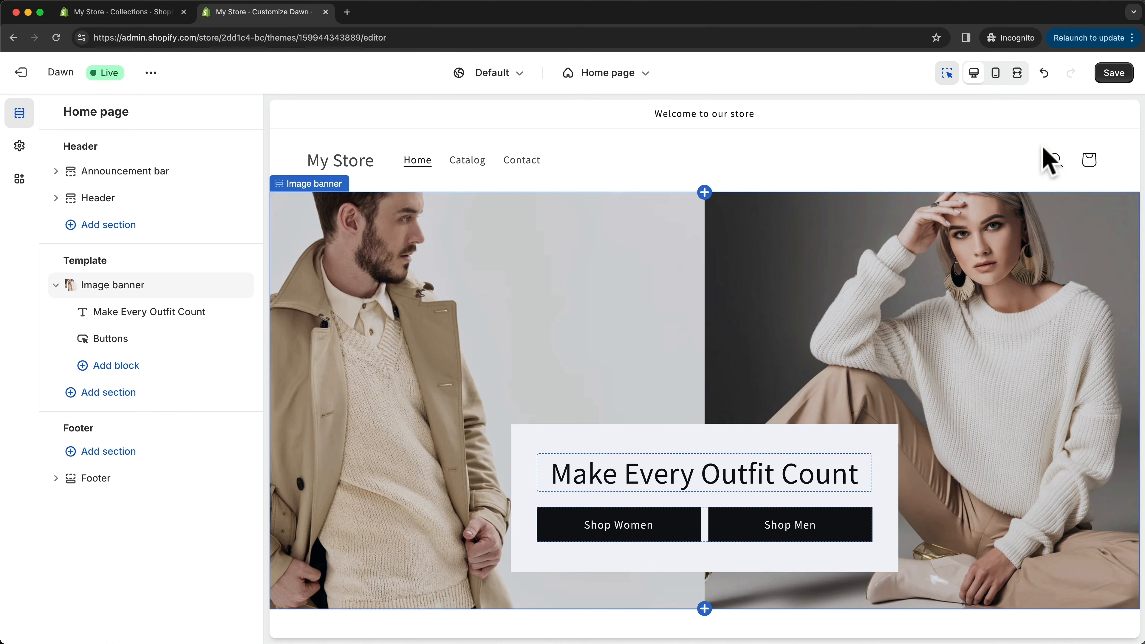
pyautogui.click(1044, 75)
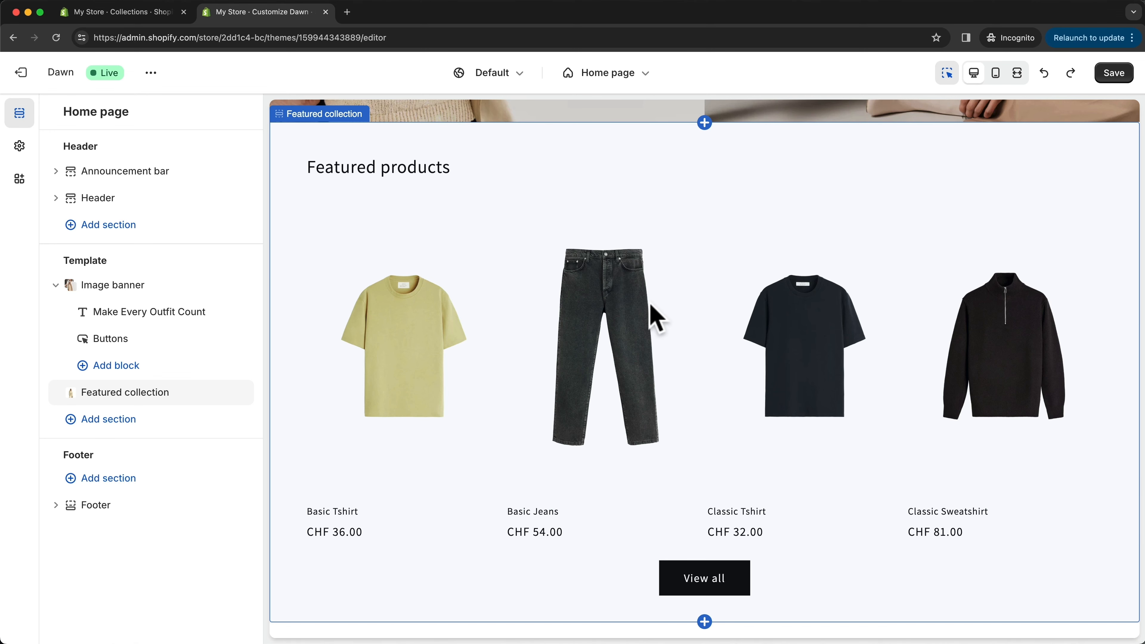
# - Open the choice of sections to add to the home page template below Featured collection
pyautogui.click(99, 423)
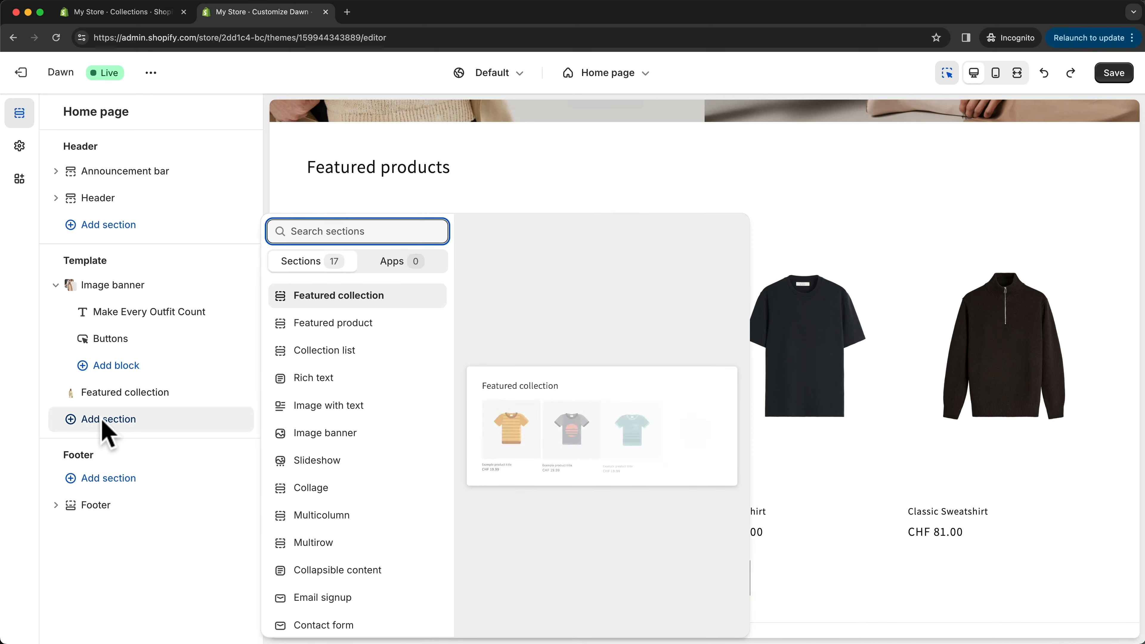
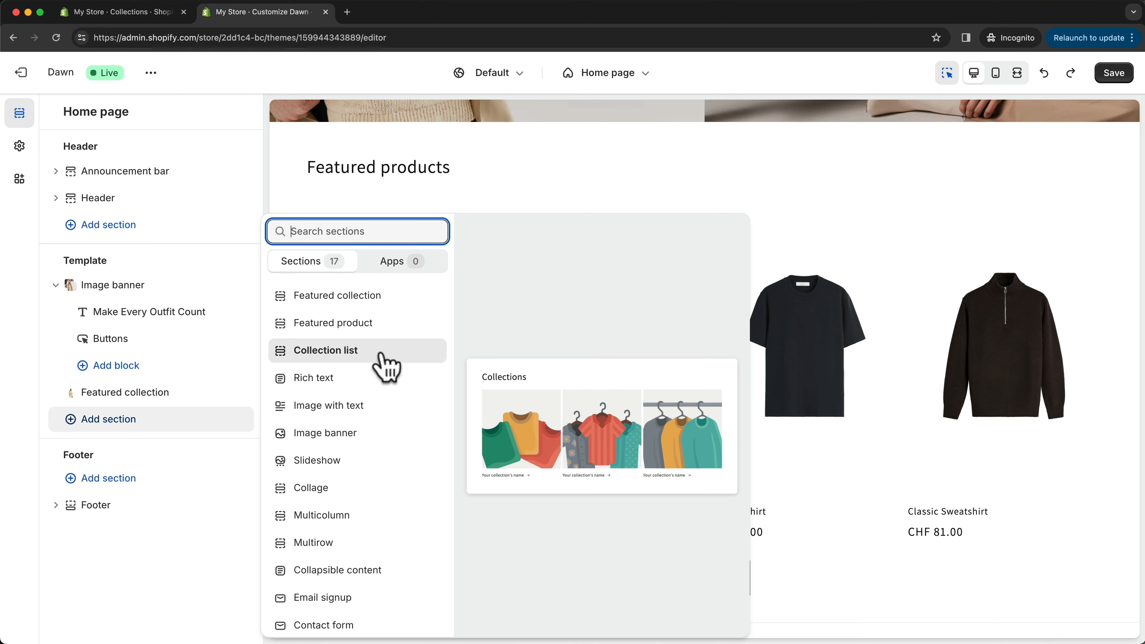
# - Add a Collection list section below Featured collection, keeping only two collection blocks and showing them in 2 columns on desktop
pyautogui.click(335, 365)
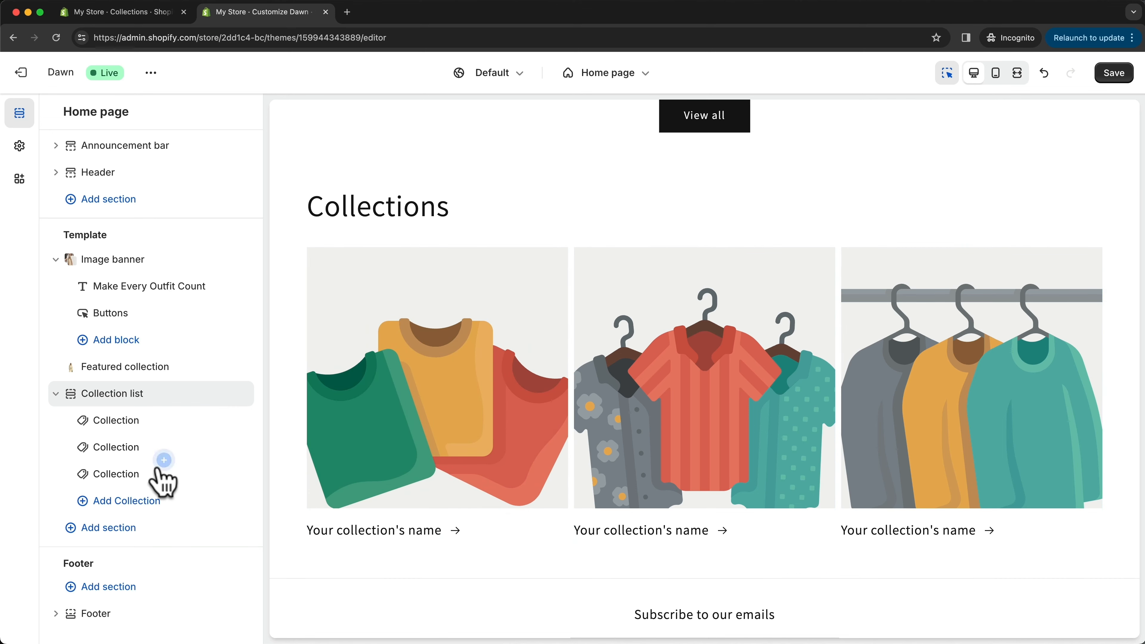
pyautogui.moveTo(169, 476)
pyautogui.click(222, 473)
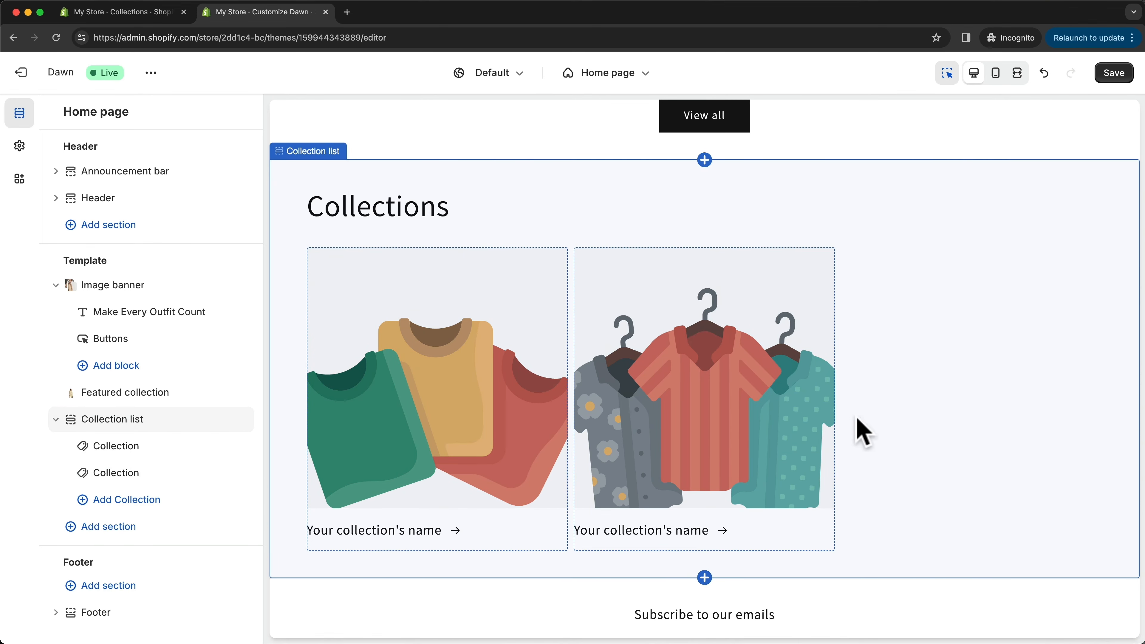
pyautogui.click(108, 423)
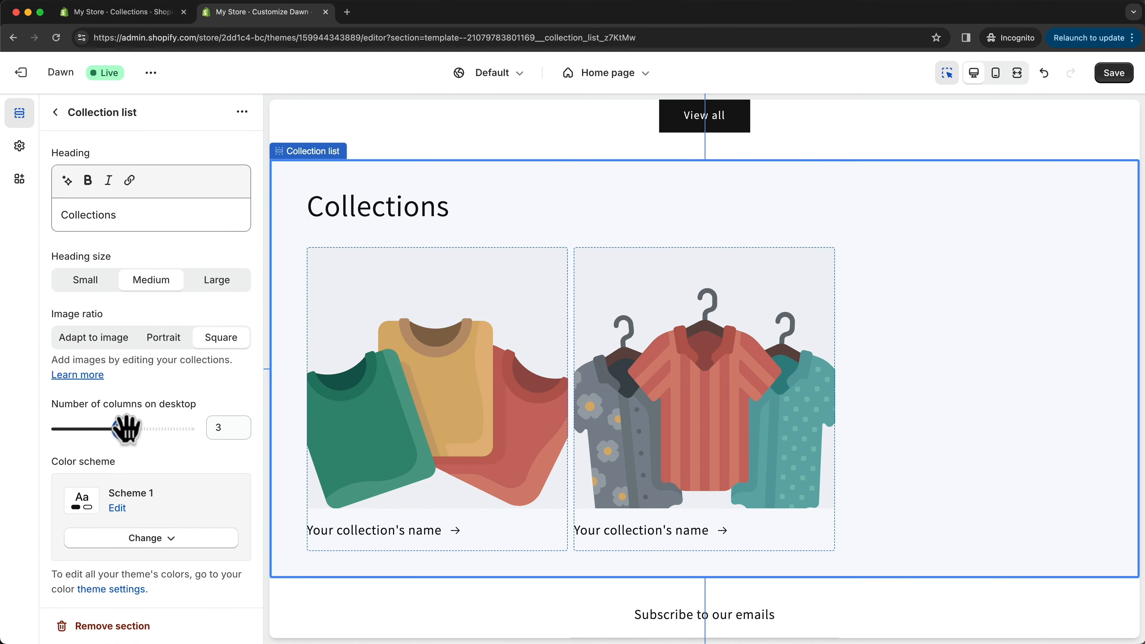
pyautogui.moveTo(127, 428); pyautogui.dragTo(90, 429)
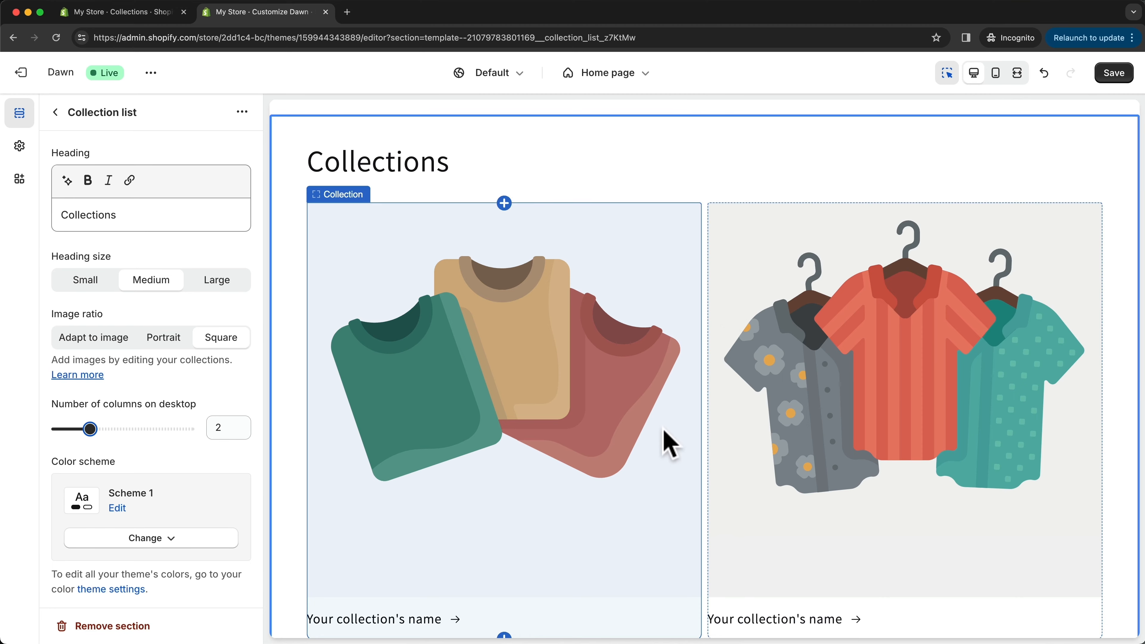
# - Assign the Women collection to the first block of the Collection list section
pyautogui.click(530, 302)
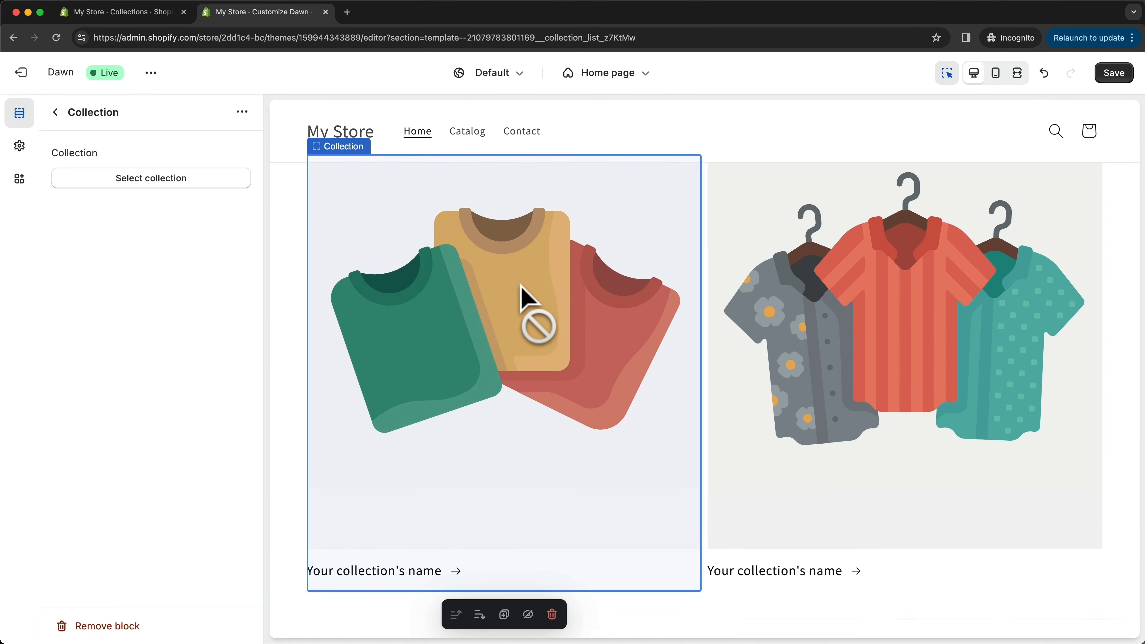
pyautogui.click(138, 179)
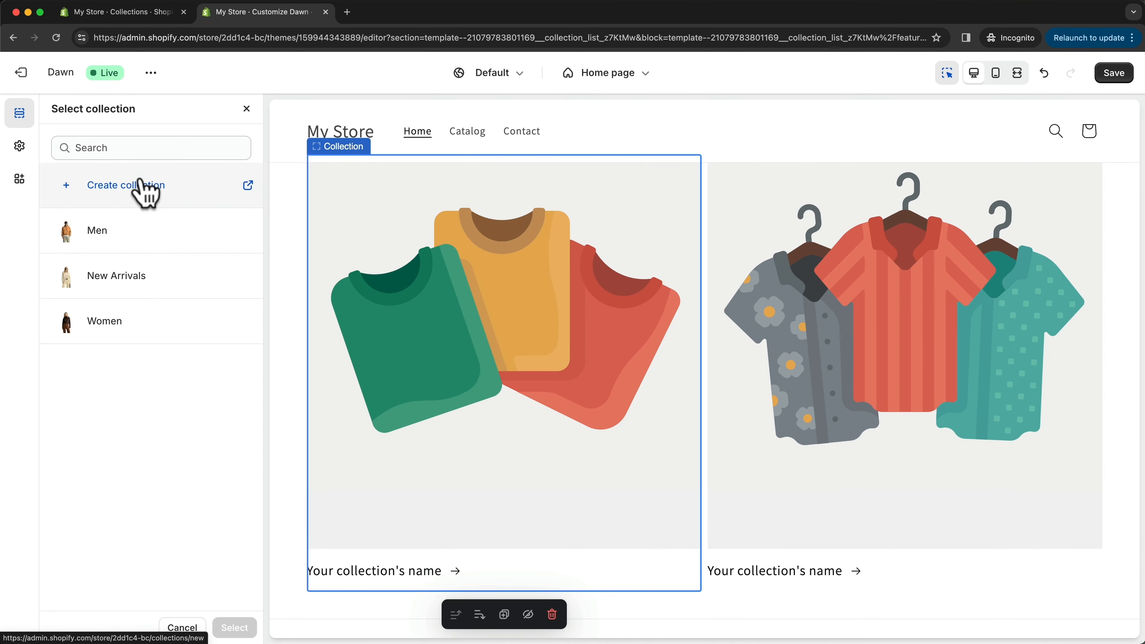
pyautogui.click(135, 336)
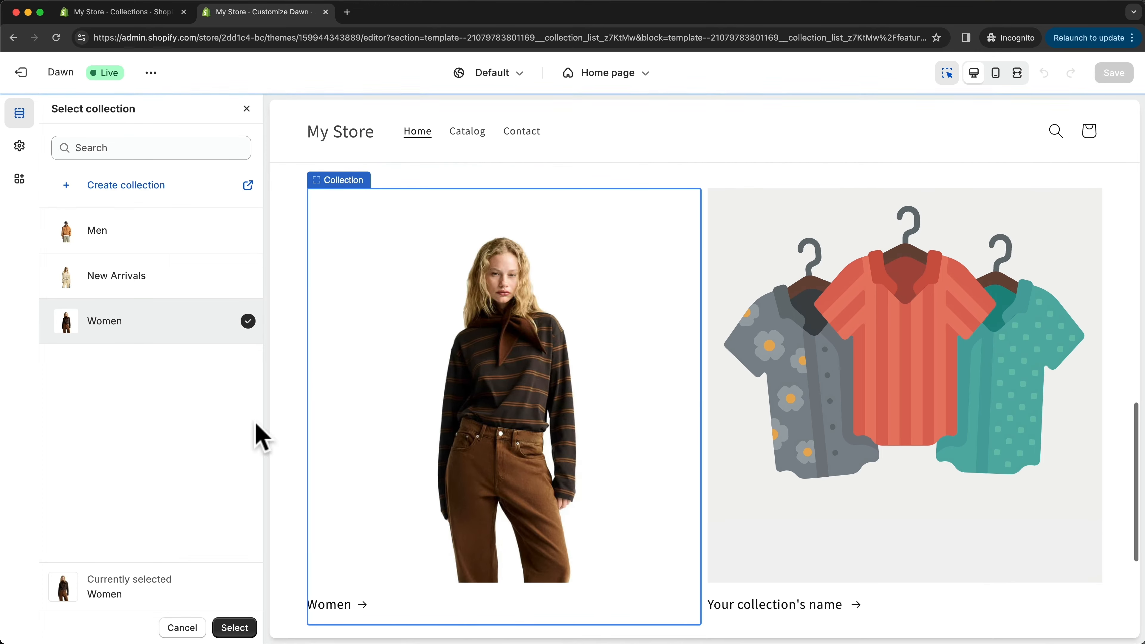
pyautogui.click(245, 629)
# - Assign the Men collection to the second block of the Collection list section and check the pair in the preview
pyautogui.click(876, 366)
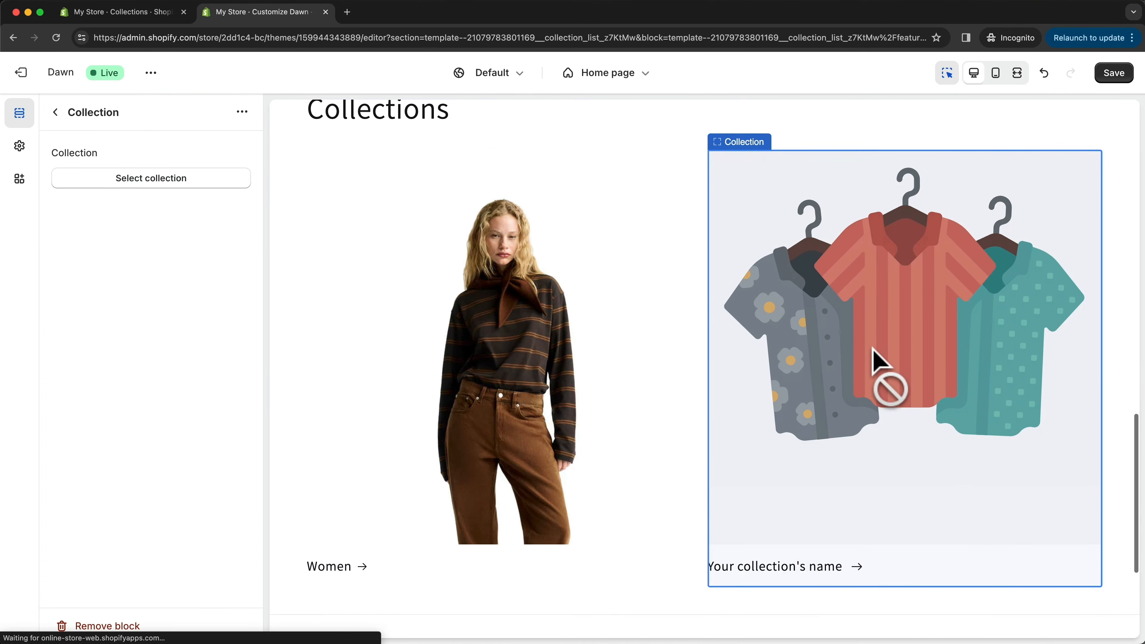
pyautogui.click(170, 183)
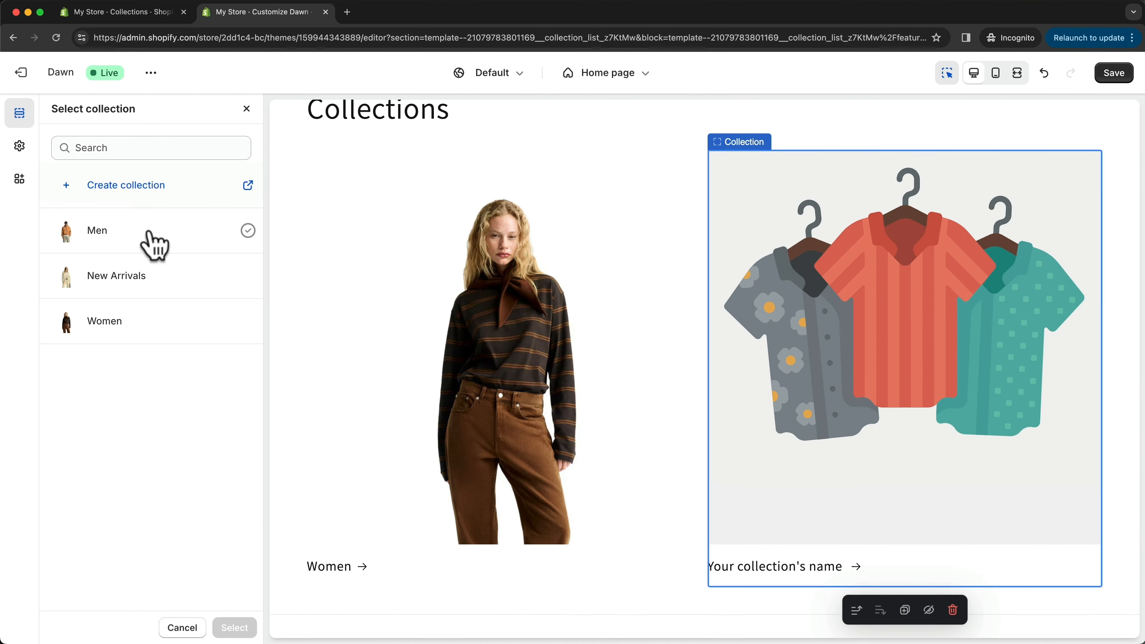
pyautogui.click(146, 233)
pyautogui.click(235, 627)
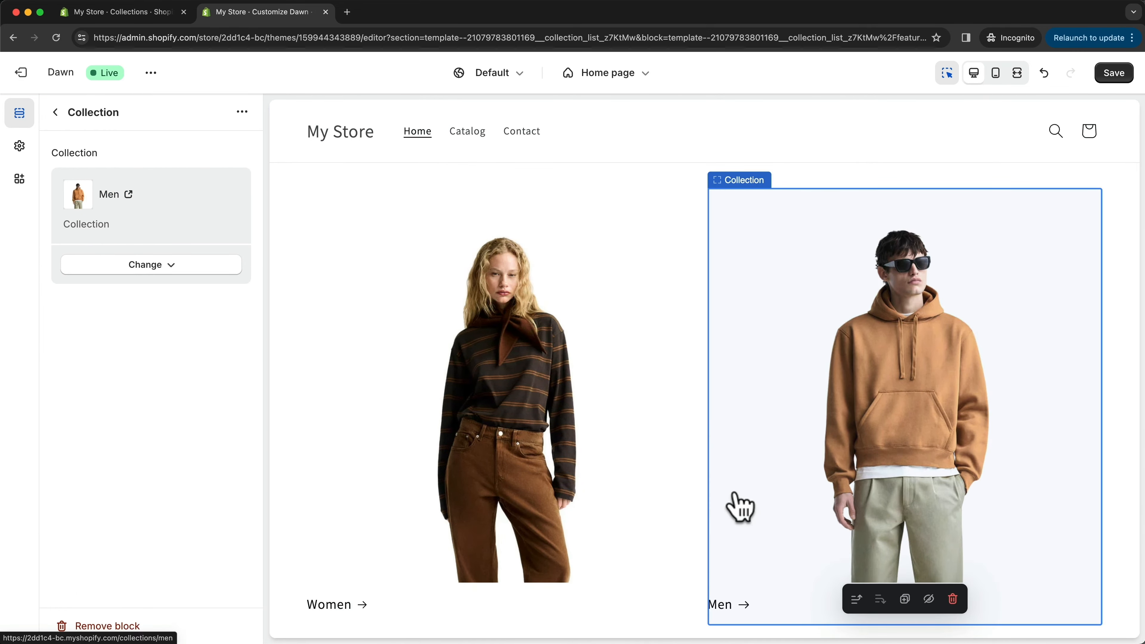
pyautogui.scroll(5, 741, 447)
pyautogui.scroll(-9, 741, 451)
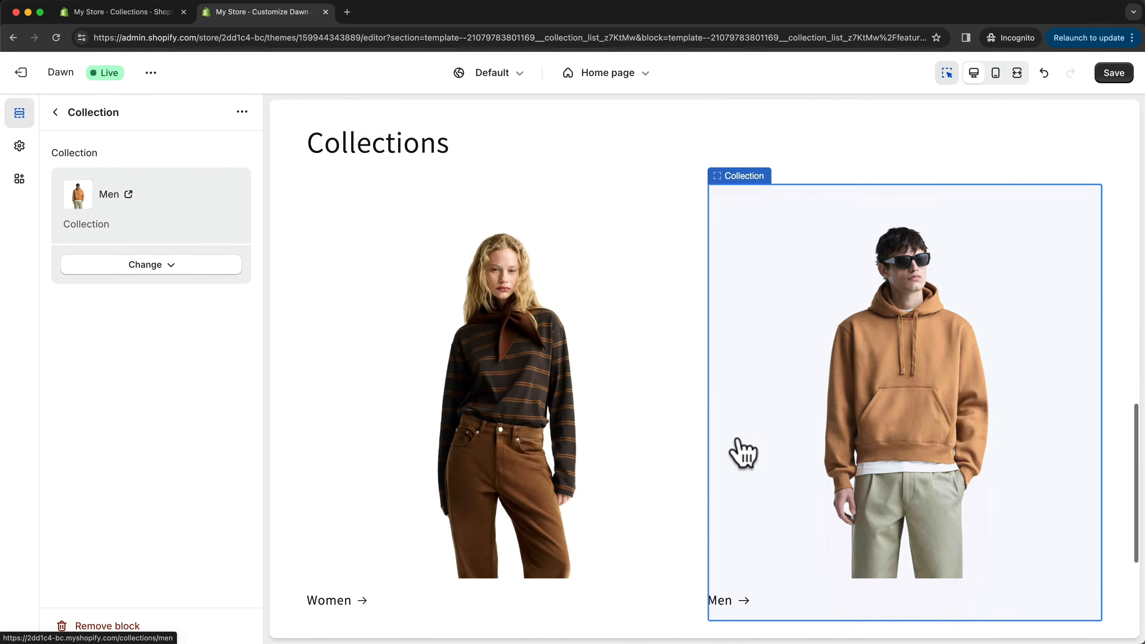
# - Replace the Collection list section's heading with "Choose your style"
pyautogui.scroll(5, 448, 291)
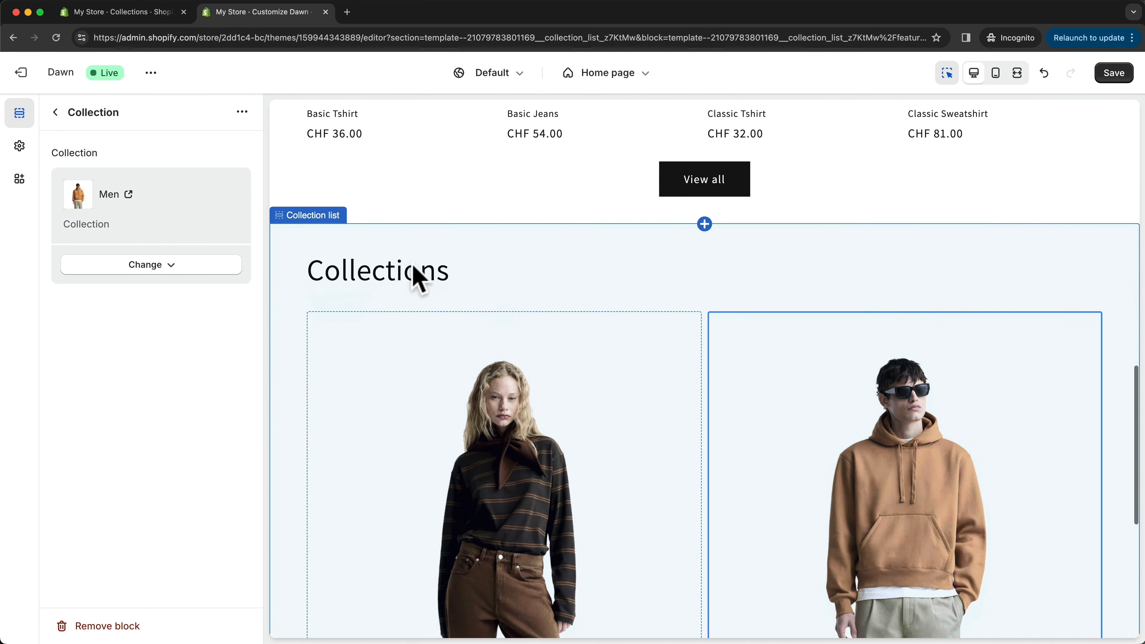
pyautogui.click(450, 268)
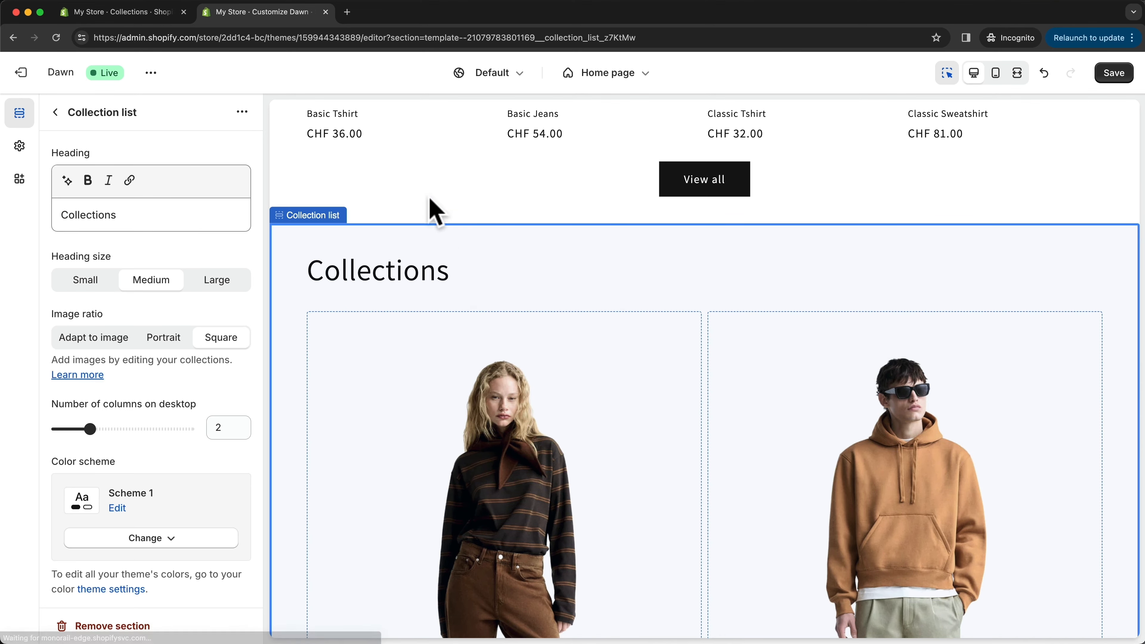
pyautogui.moveTo(118, 214); pyautogui.dragTo(49, 214)
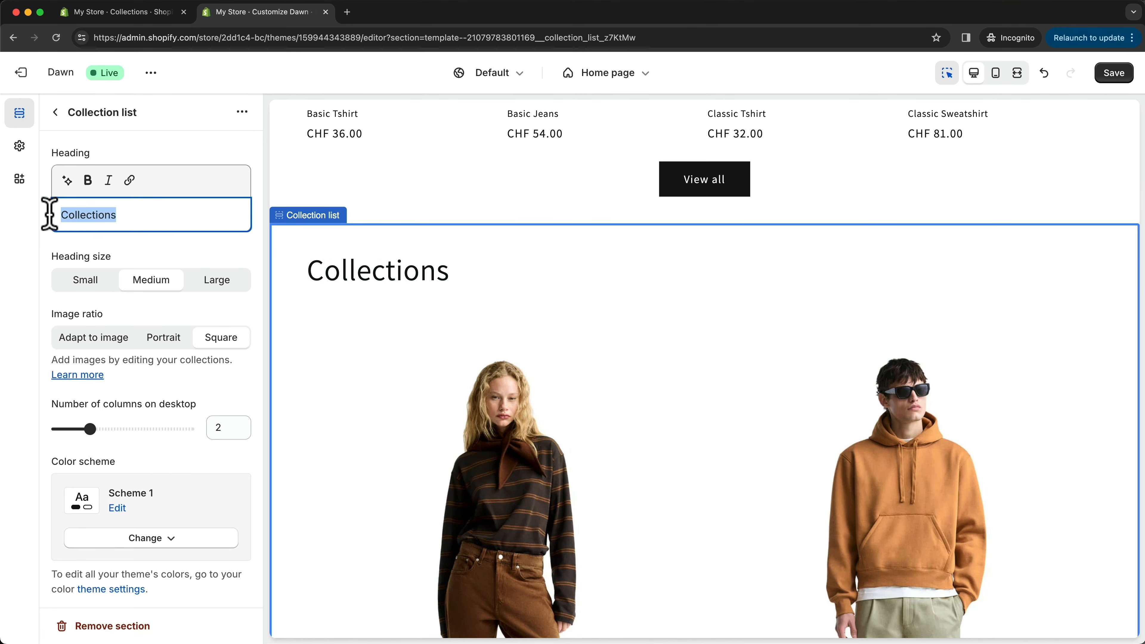
pyautogui.write('Cho')
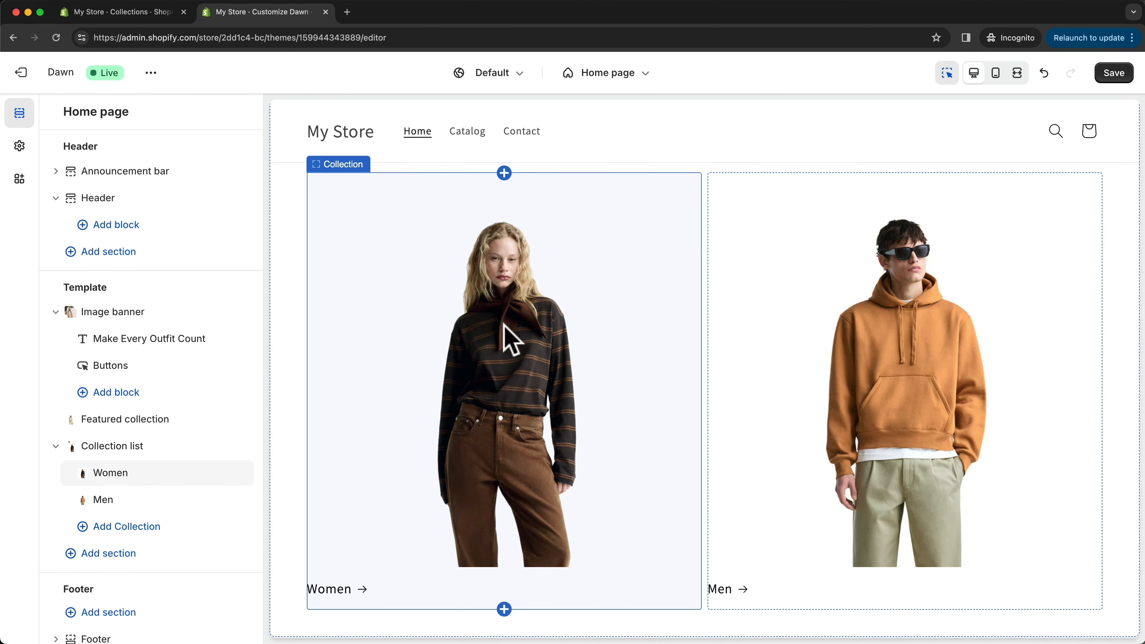
# - Preview the Women collection page from the collection list, look over its products and return to the home page
pyautogui.click(504, 326)
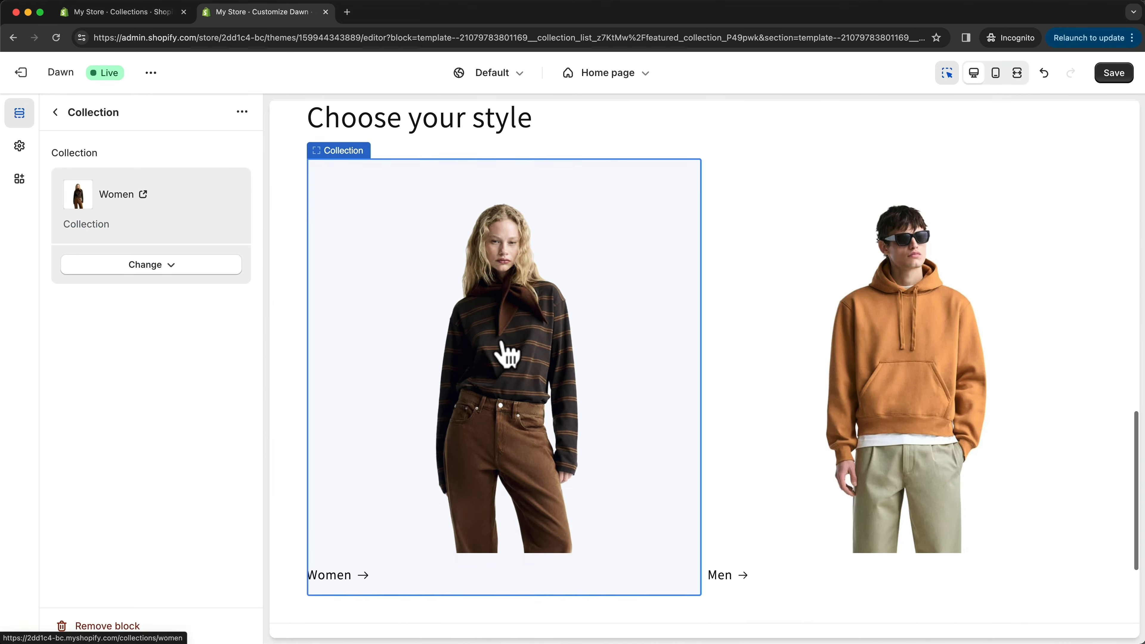
pyautogui.click(533, 331)
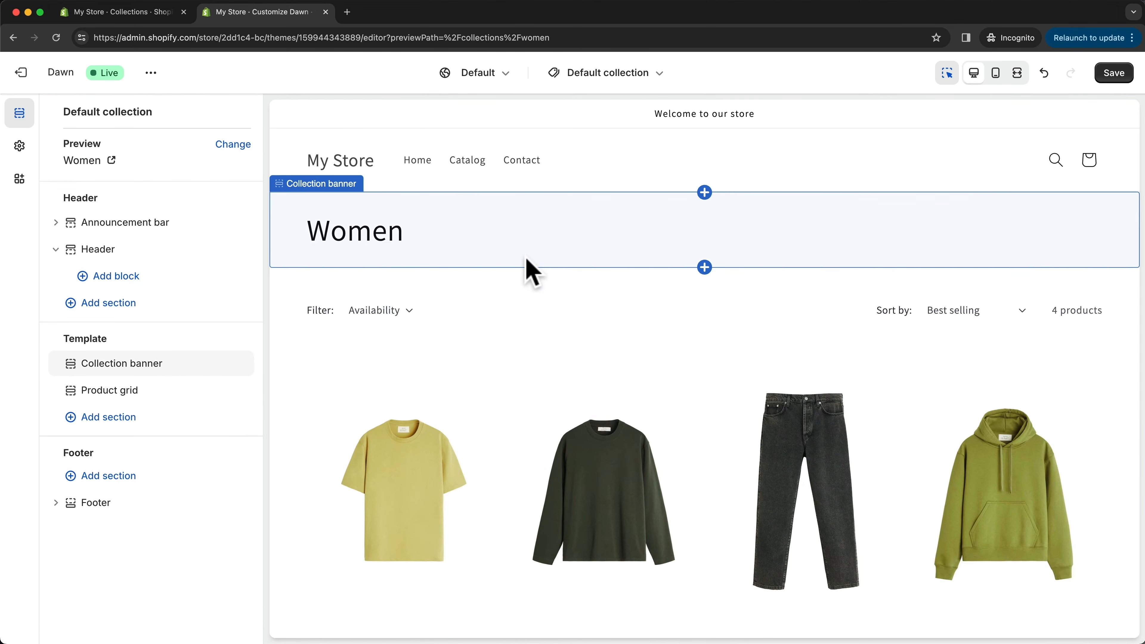
pyautogui.scroll(-3, 532, 272)
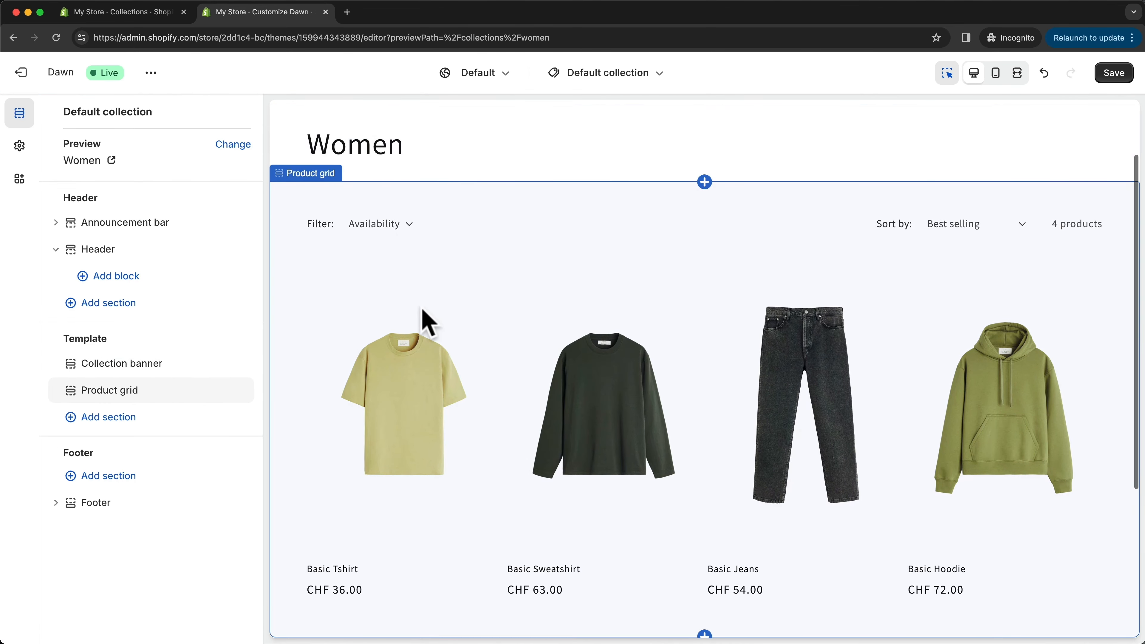
pyautogui.scroll(2, 473, 318)
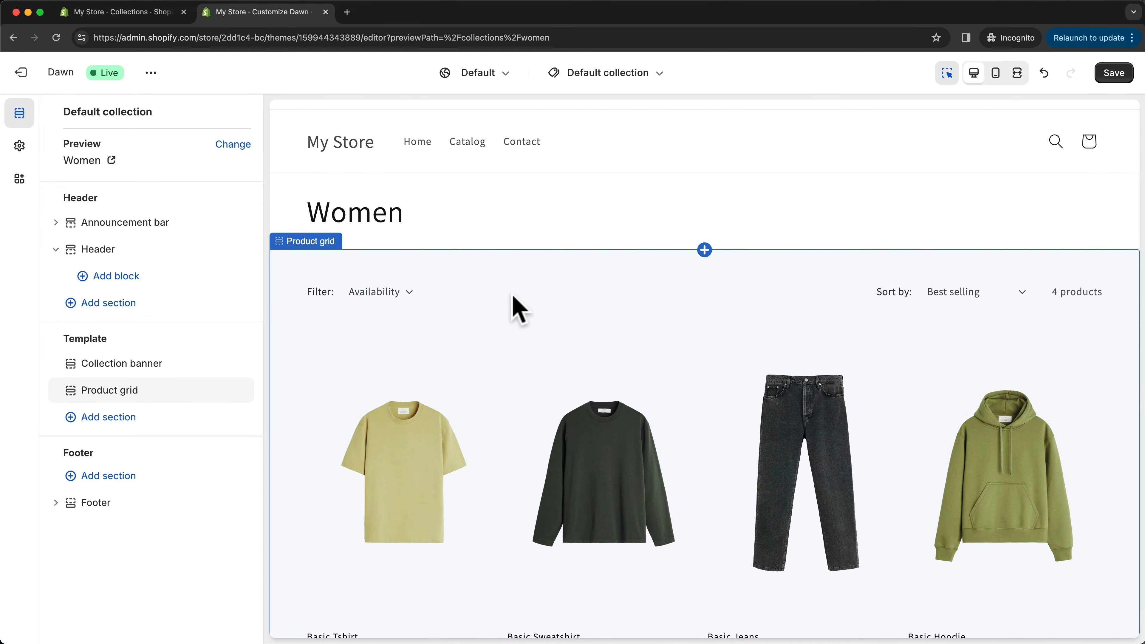
pyautogui.click(611, 76)
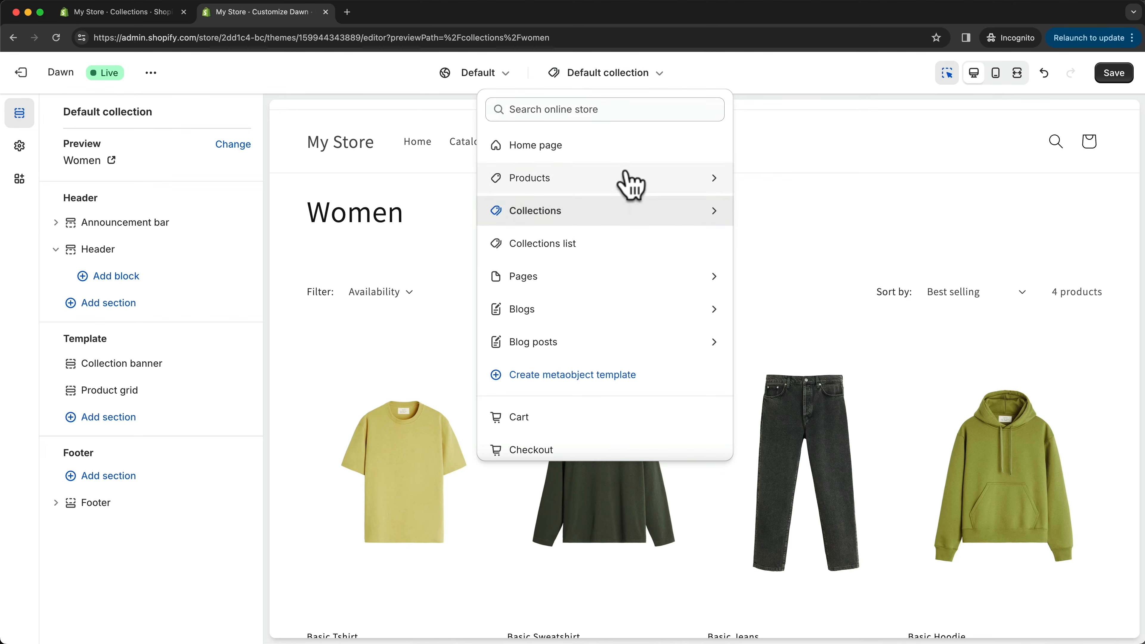
pyautogui.click(554, 146)
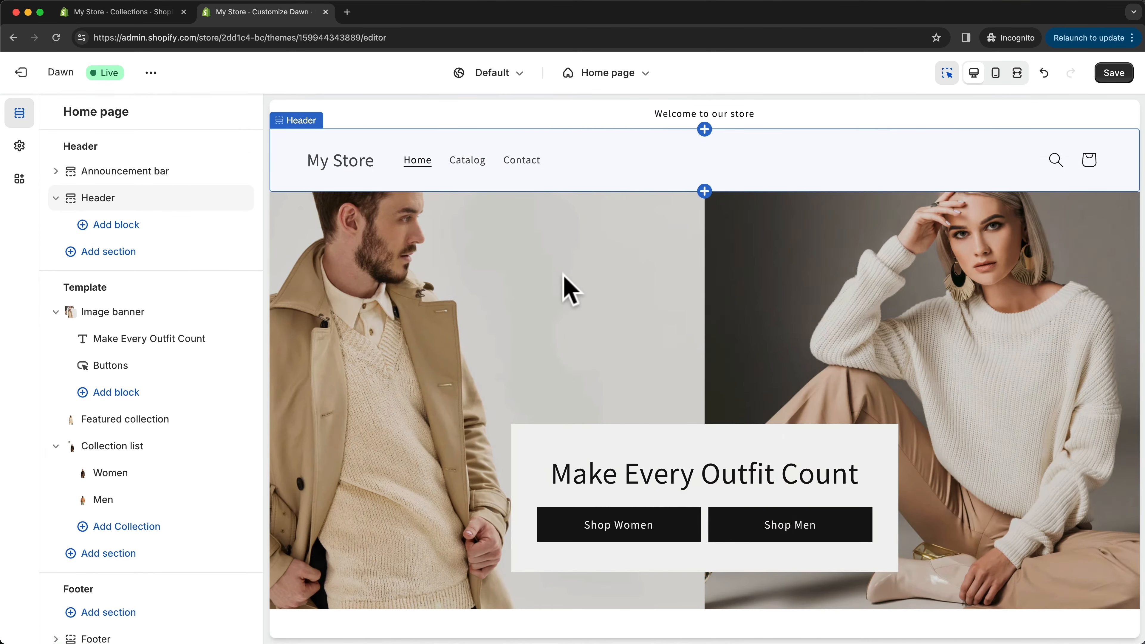
# - Link the image banner's first button, Shop Women, to the Women collection
pyautogui.scroll(-3, 642, 295)
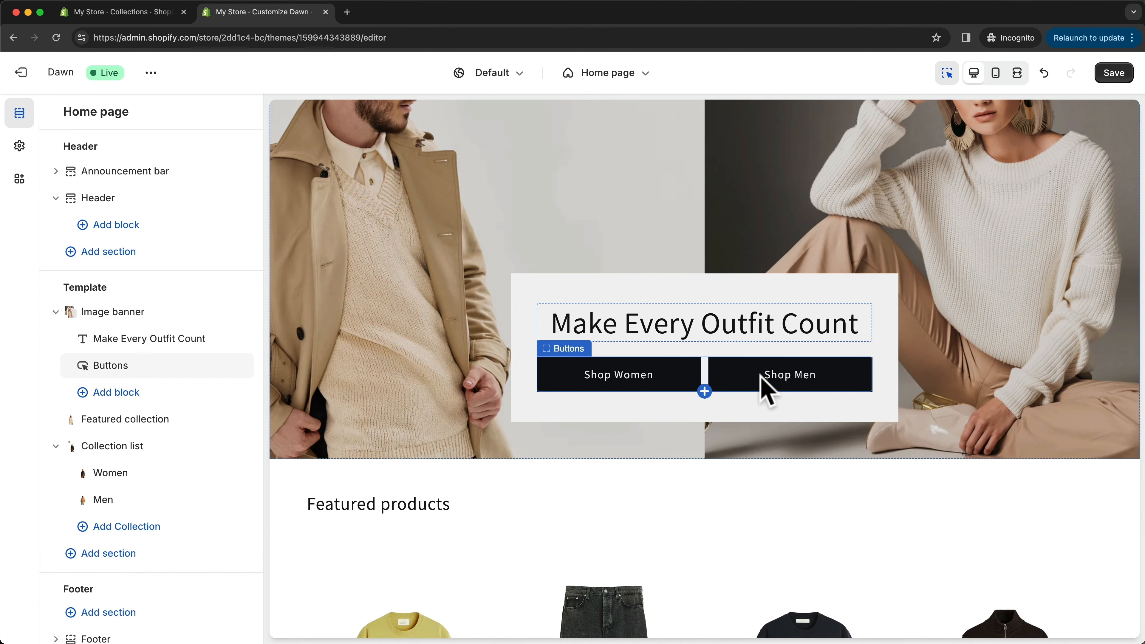
pyautogui.click(620, 372)
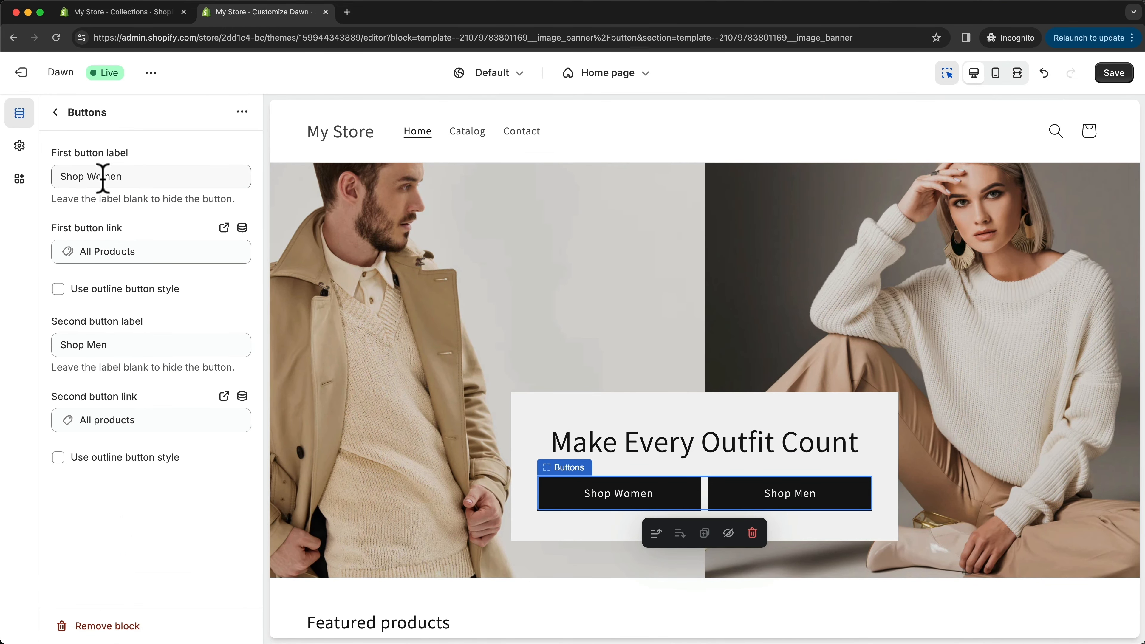
pyautogui.click(117, 251)
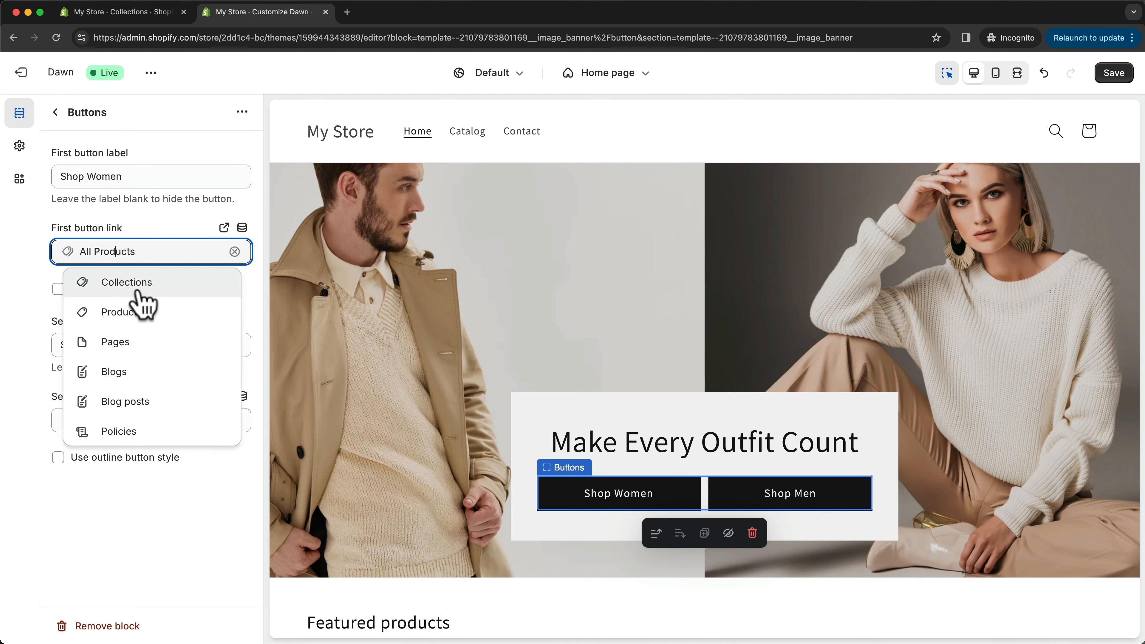
pyautogui.click(137, 291)
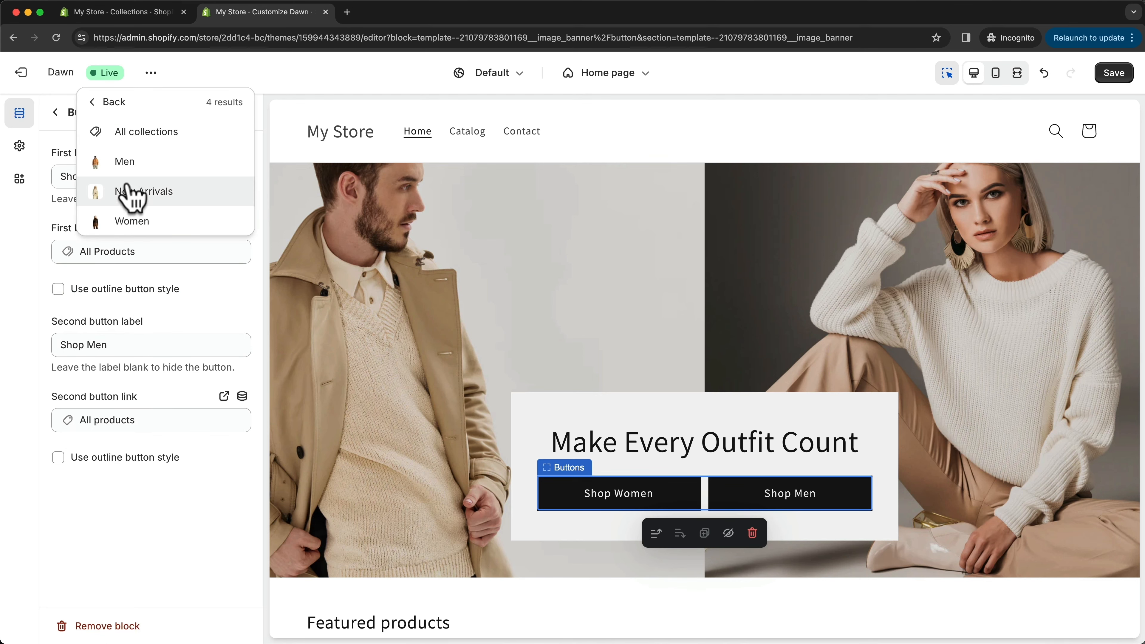
pyautogui.click(130, 221)
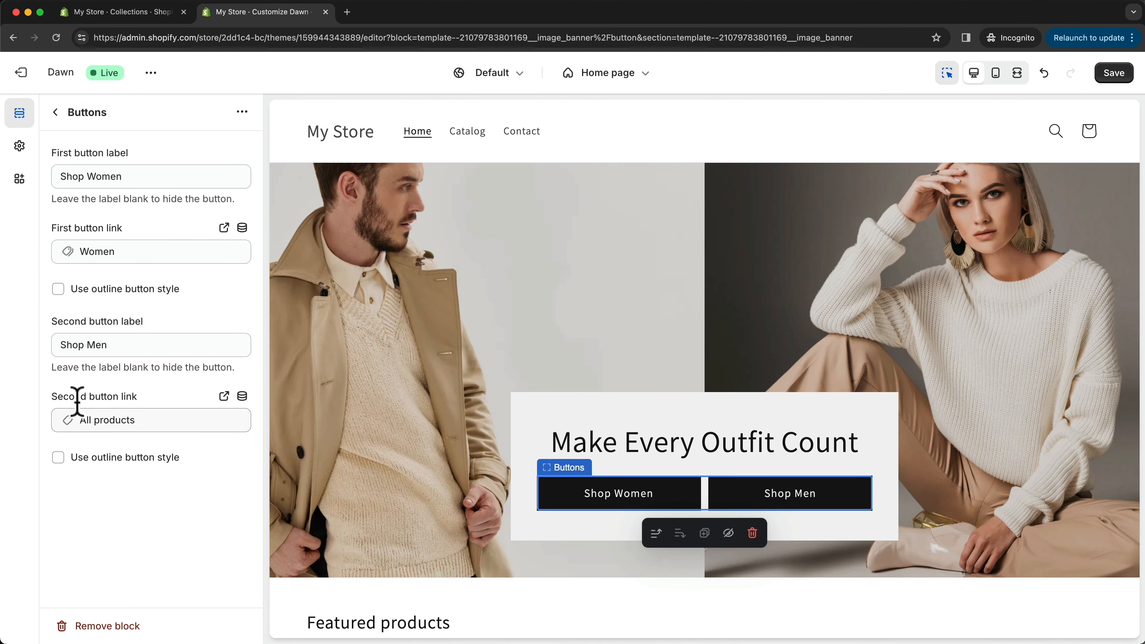
# - Link the image banner's second button, Shop Men, to the Men collection and save the theme changes
pyautogui.click(103, 420)
pyautogui.click(135, 239)
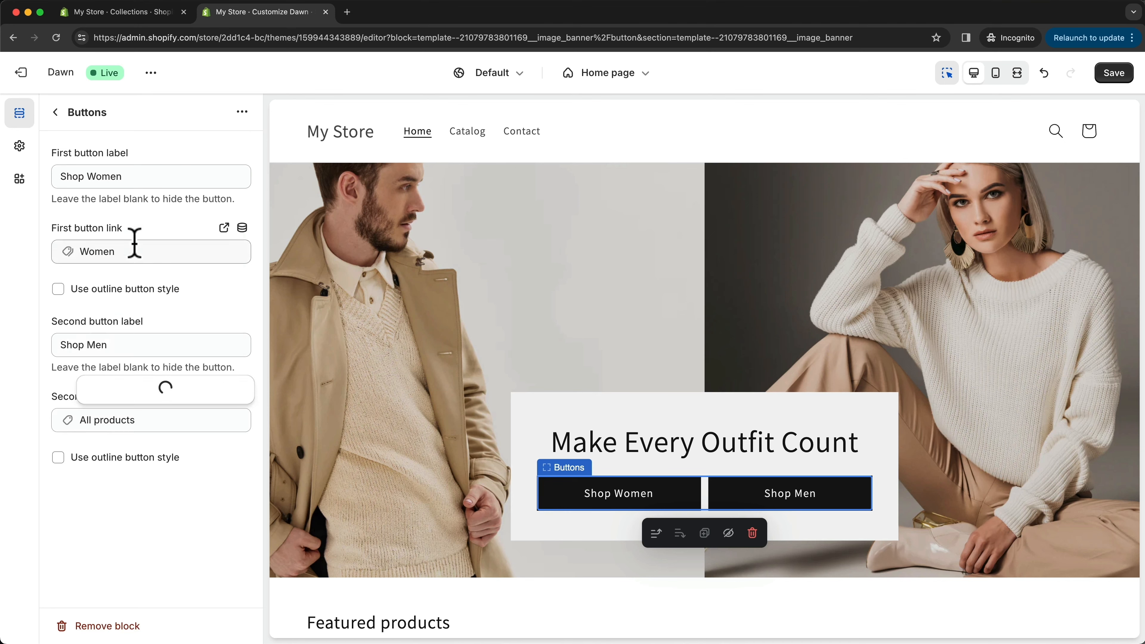
pyautogui.click(133, 331)
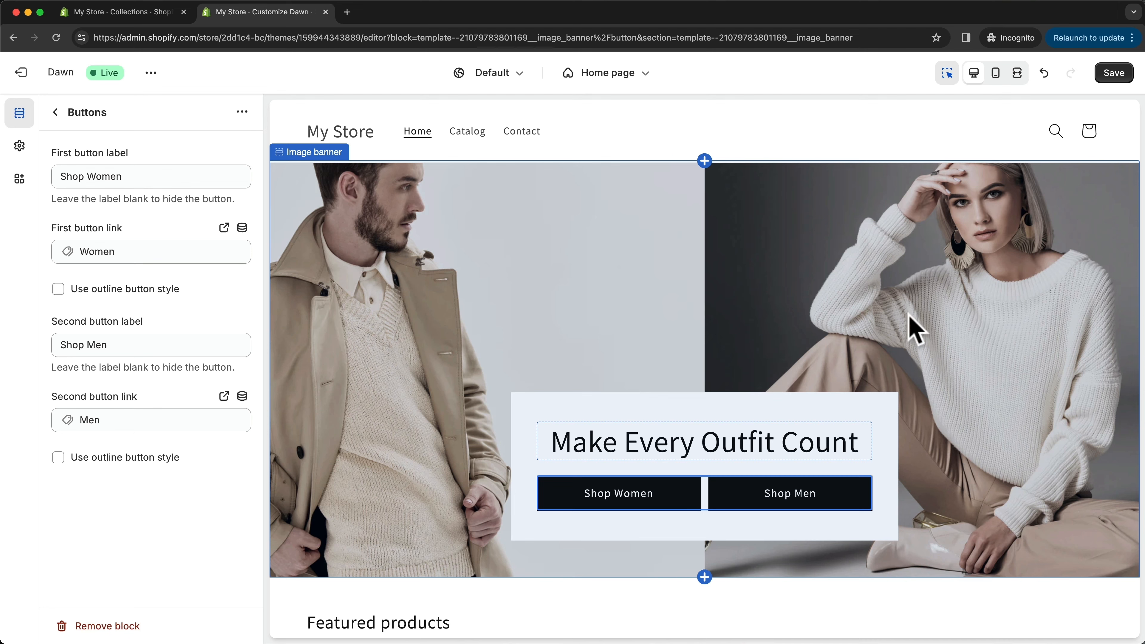
pyautogui.click(1114, 72)
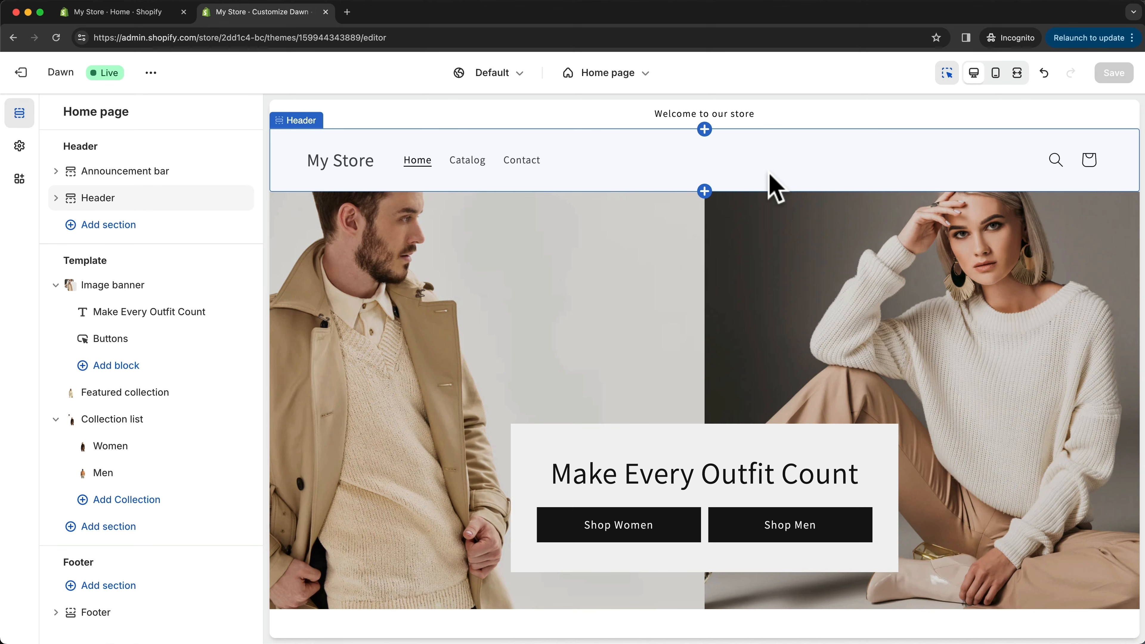
# - Look over the home page and open the Default product template for customization, showing its Product information blocks
pyautogui.scroll(-2, 766, 374)
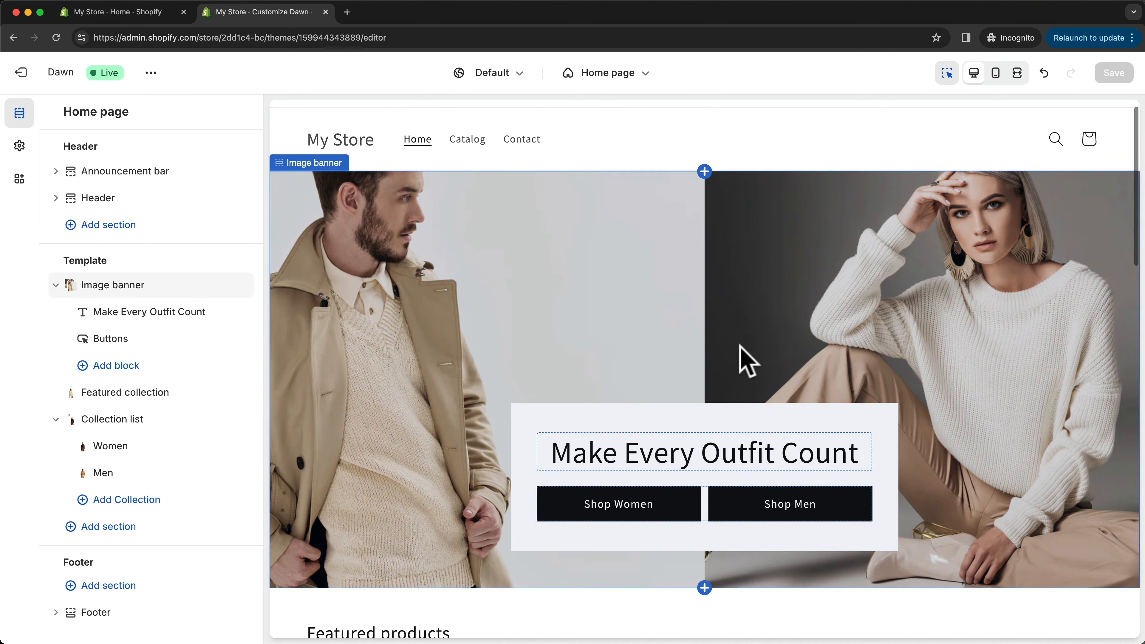
pyautogui.scroll(2, 739, 363)
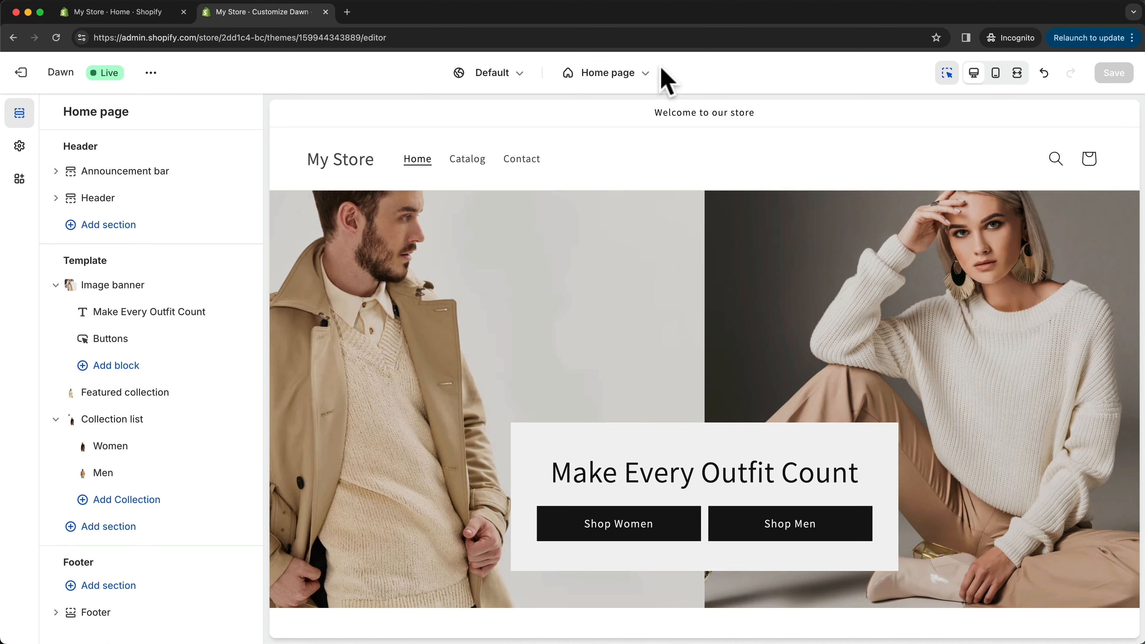
pyautogui.click(653, 89)
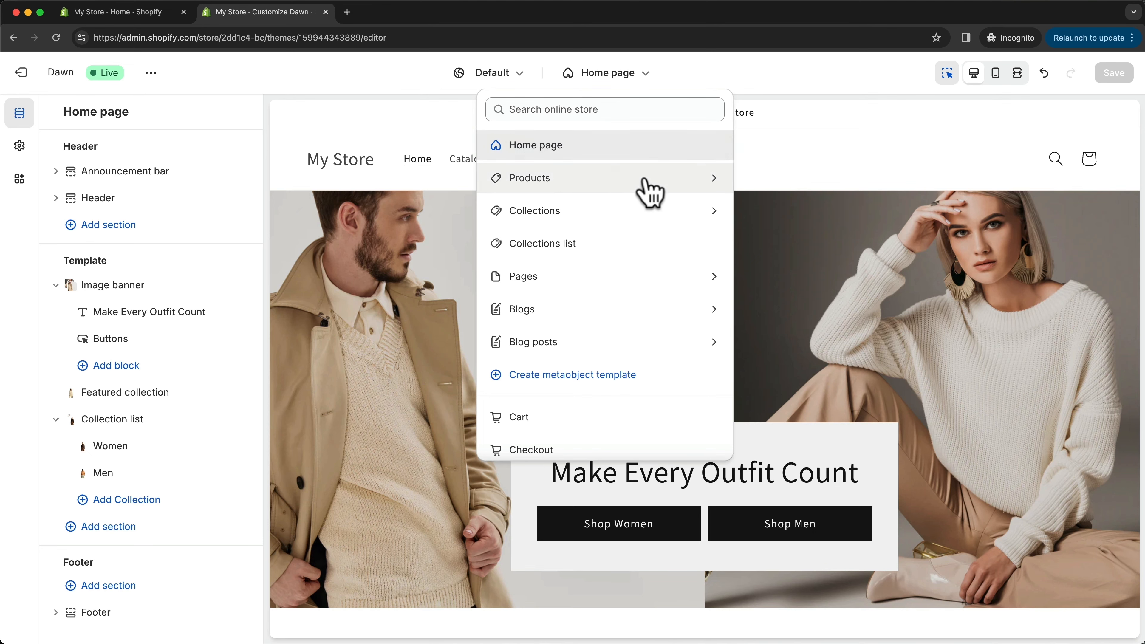
pyautogui.click(566, 181)
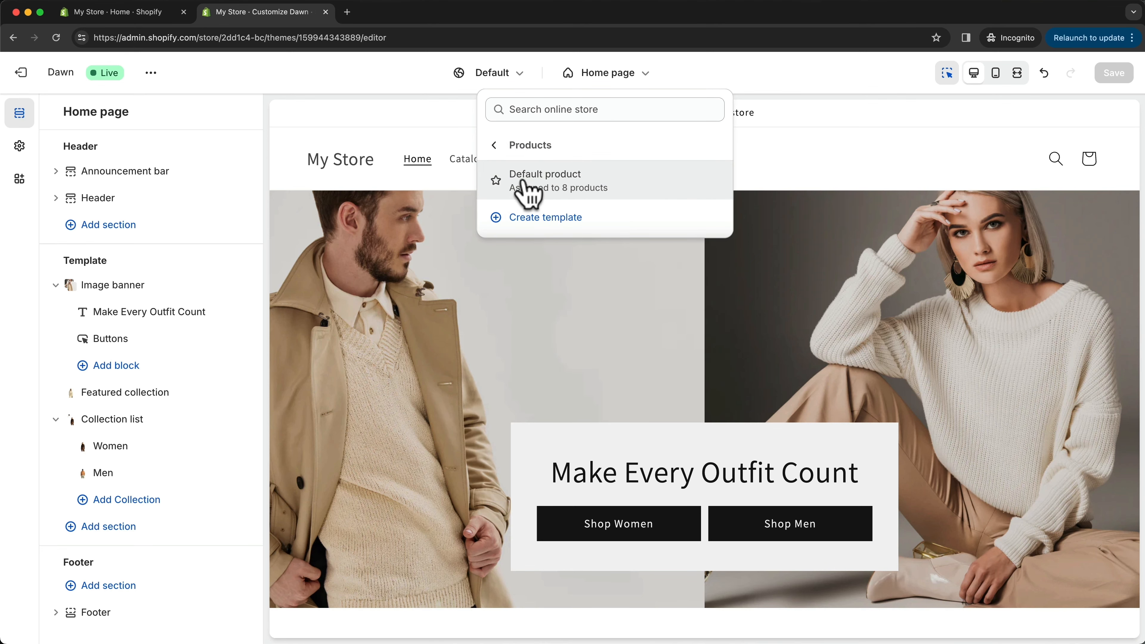
pyautogui.click(609, 189)
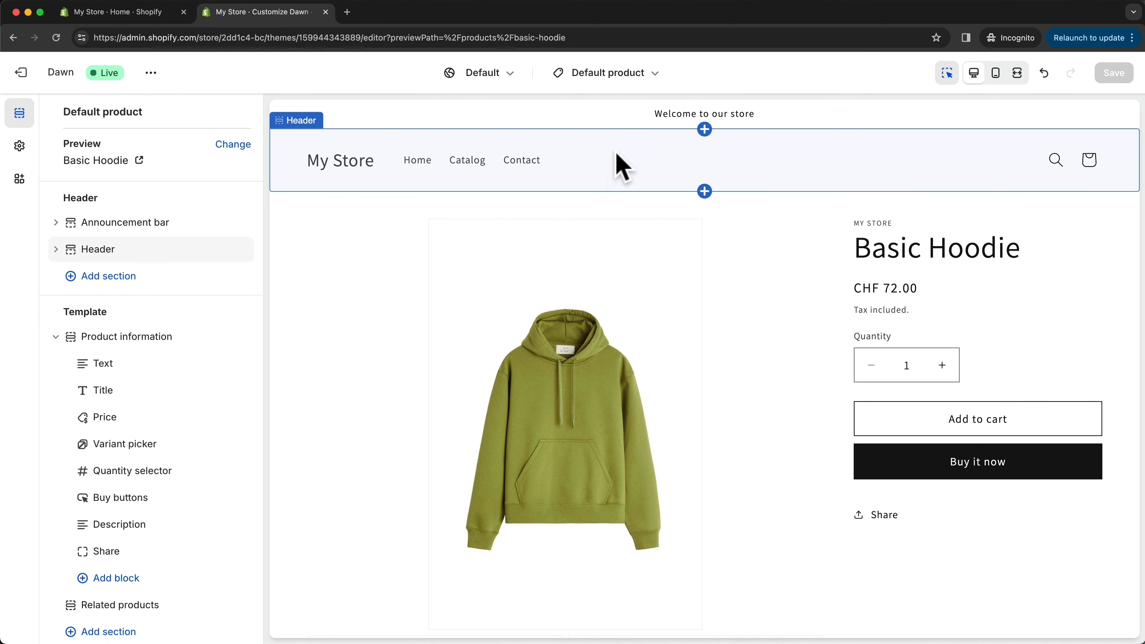
pyautogui.scroll(-3, 174, 255)
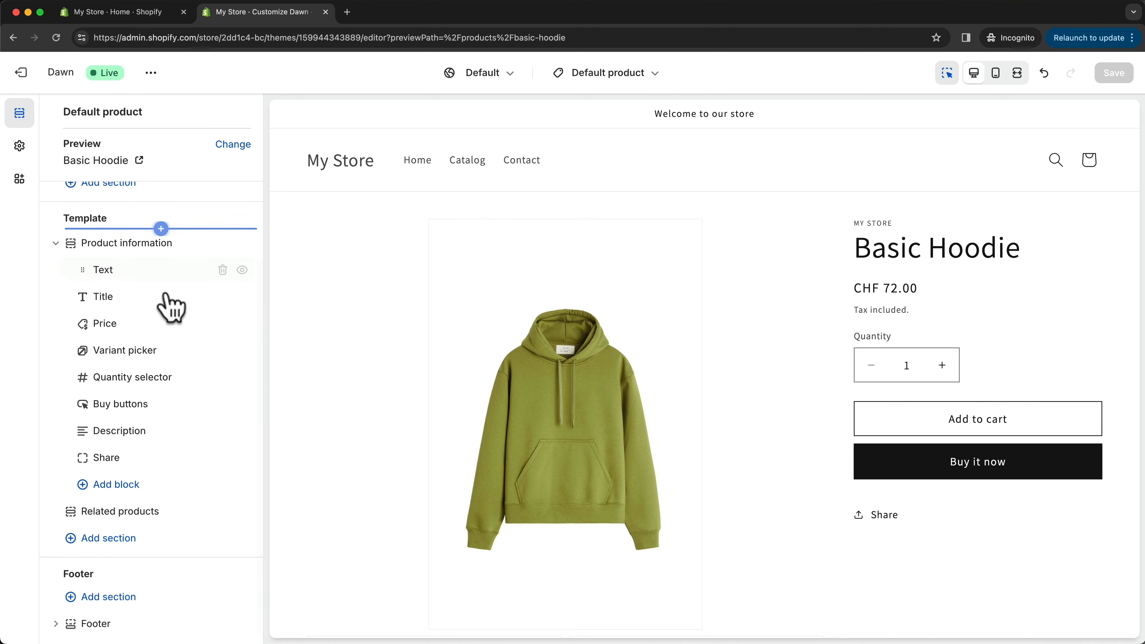
# - Look over the Default product template's blocks and the Basic Hoodie preview down to the related products
pyautogui.scroll(-1, 161, 564)
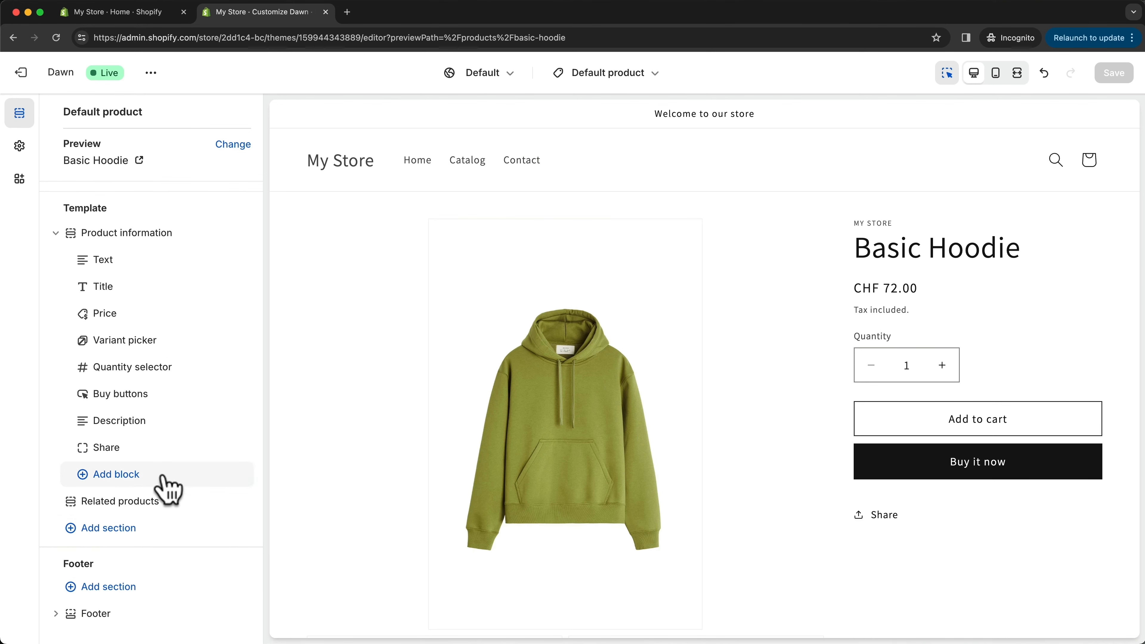
pyautogui.scroll(2, 167, 487)
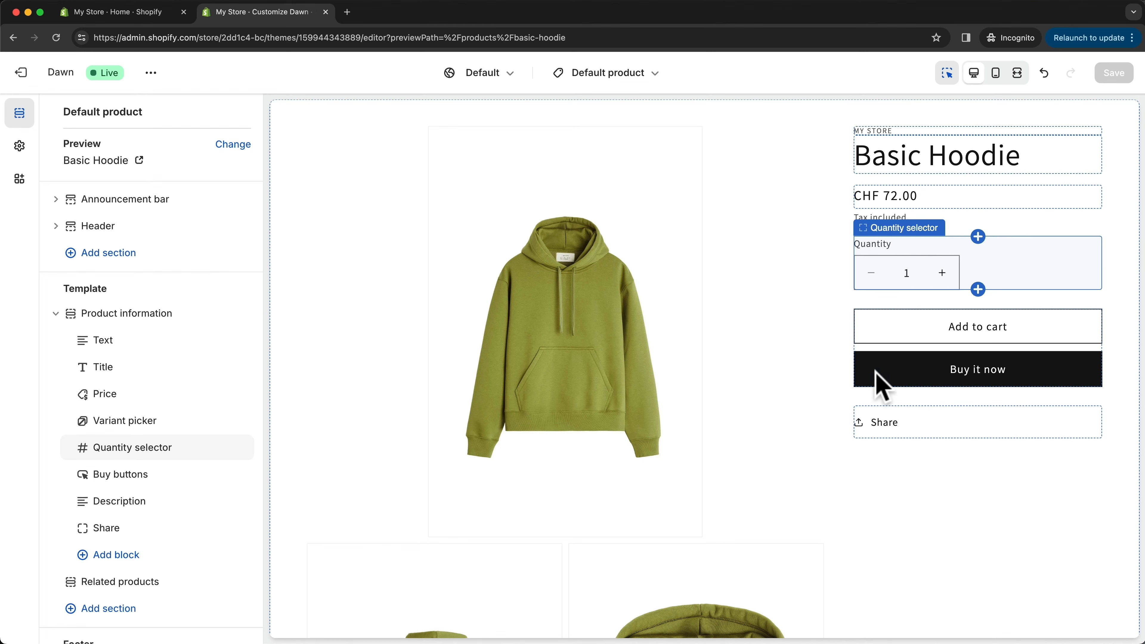
pyautogui.scroll(-3, 950, 450)
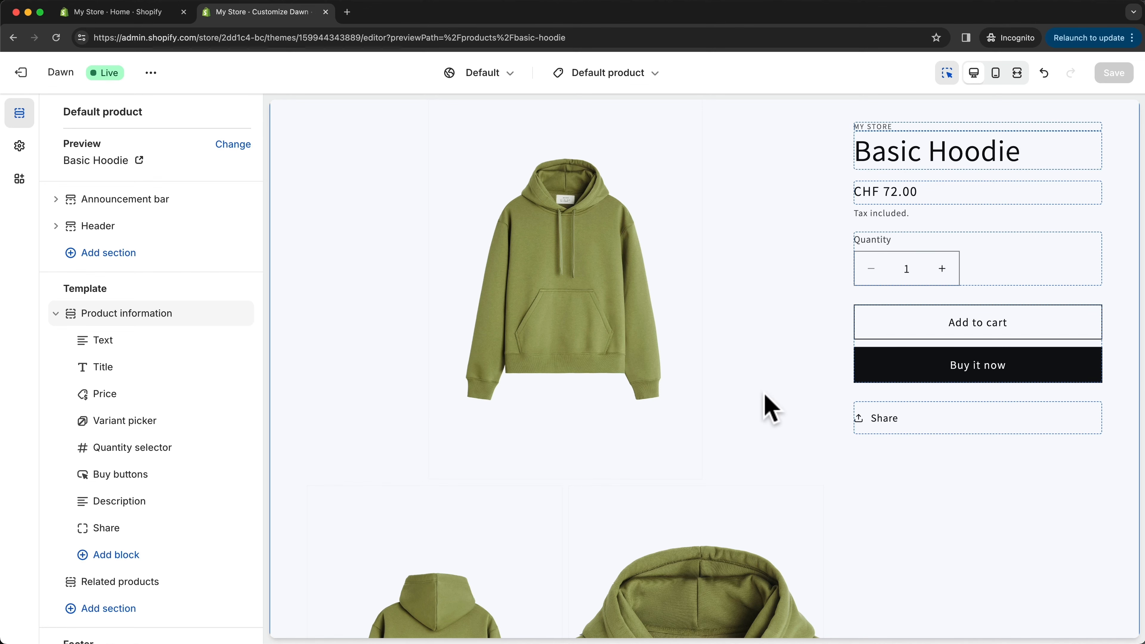
pyautogui.scroll(-10, 770, 408)
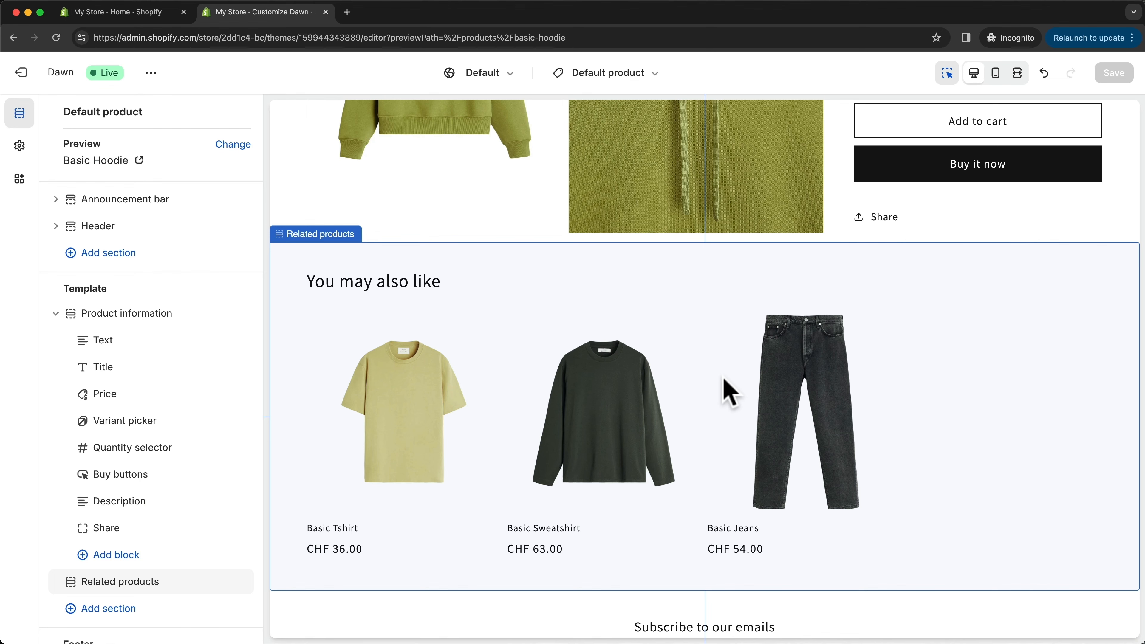
pyautogui.scroll(10, 728, 391)
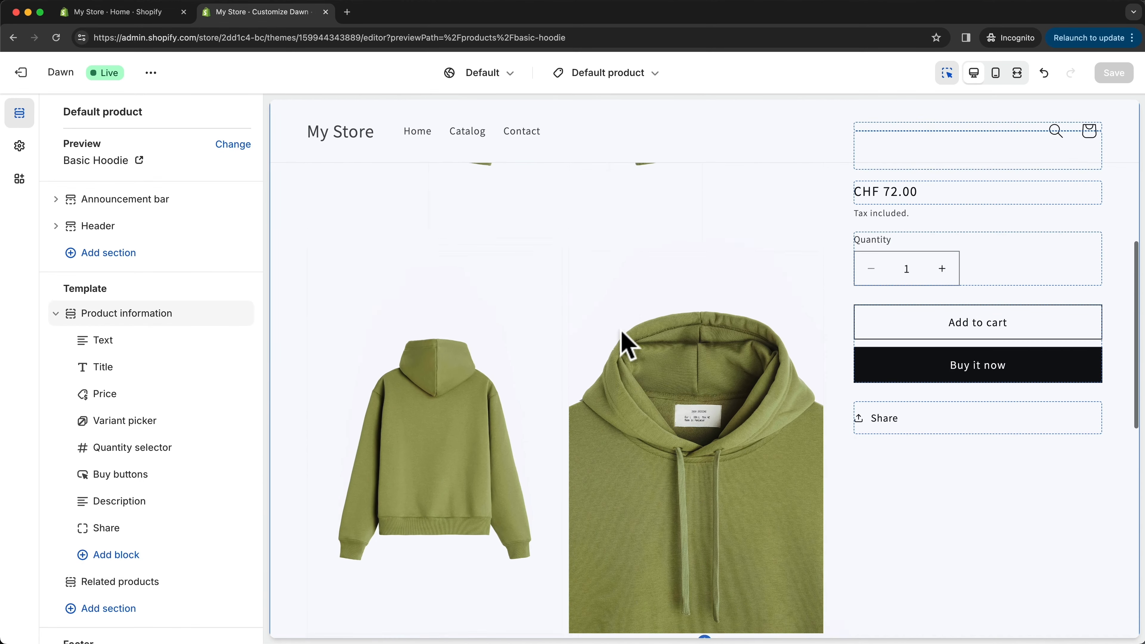
pyautogui.click(121, 322)
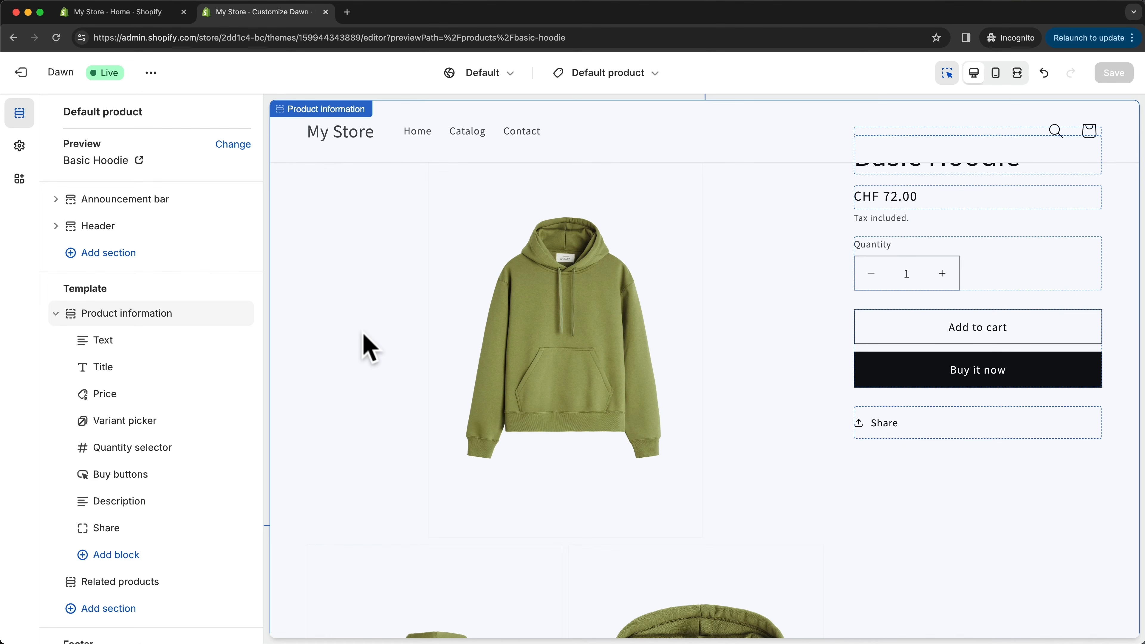
# - Switch to the Shopify admin, review the Basic Hoodie product's description, media and pricing, and return to the theme editor
pyautogui.click(145, 13)
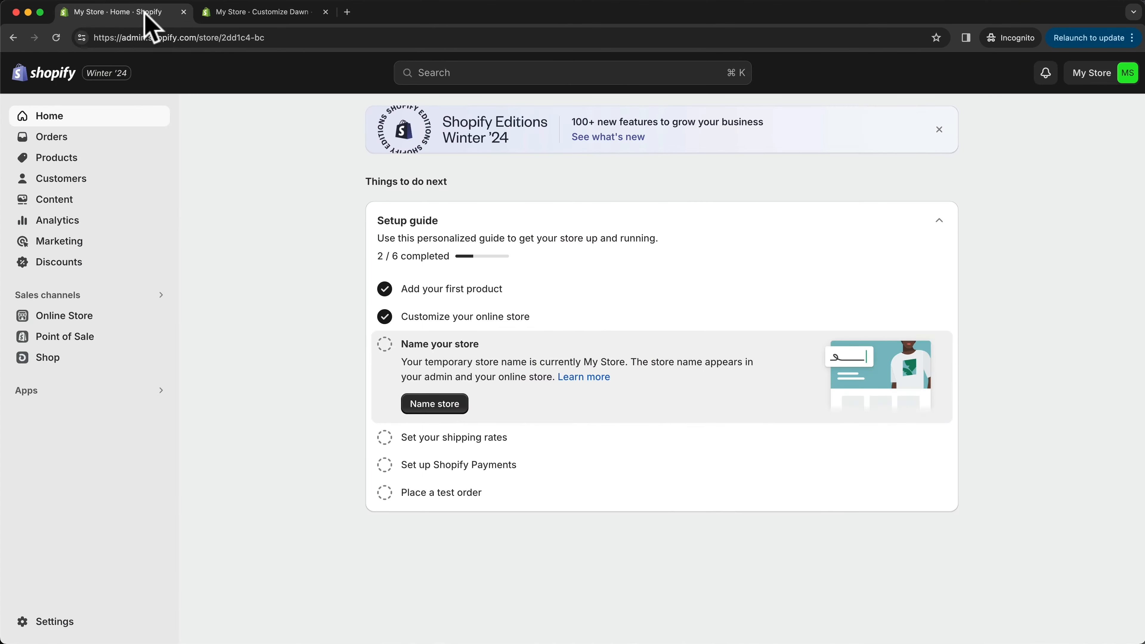
pyautogui.click(63, 158)
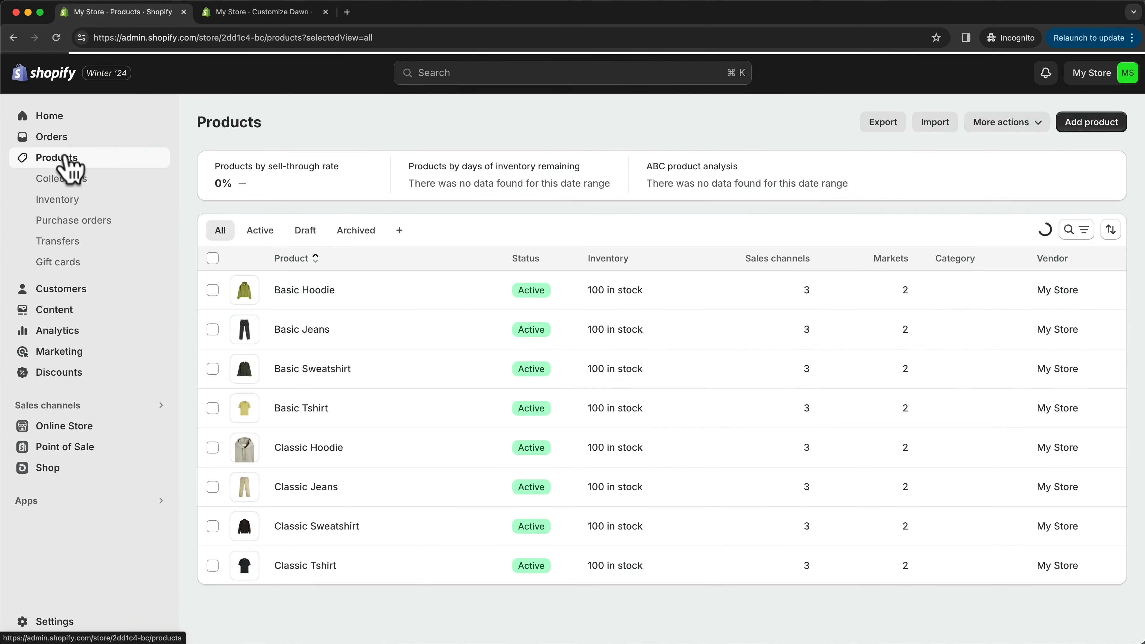
pyautogui.click(295, 293)
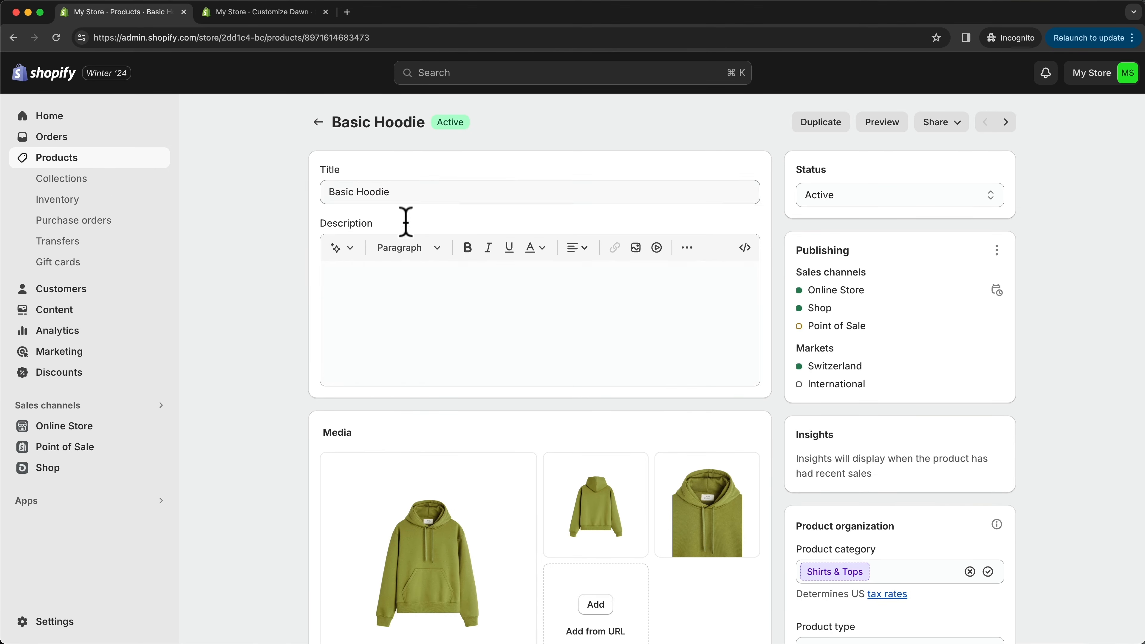
pyautogui.scroll(-1, 476, 378)
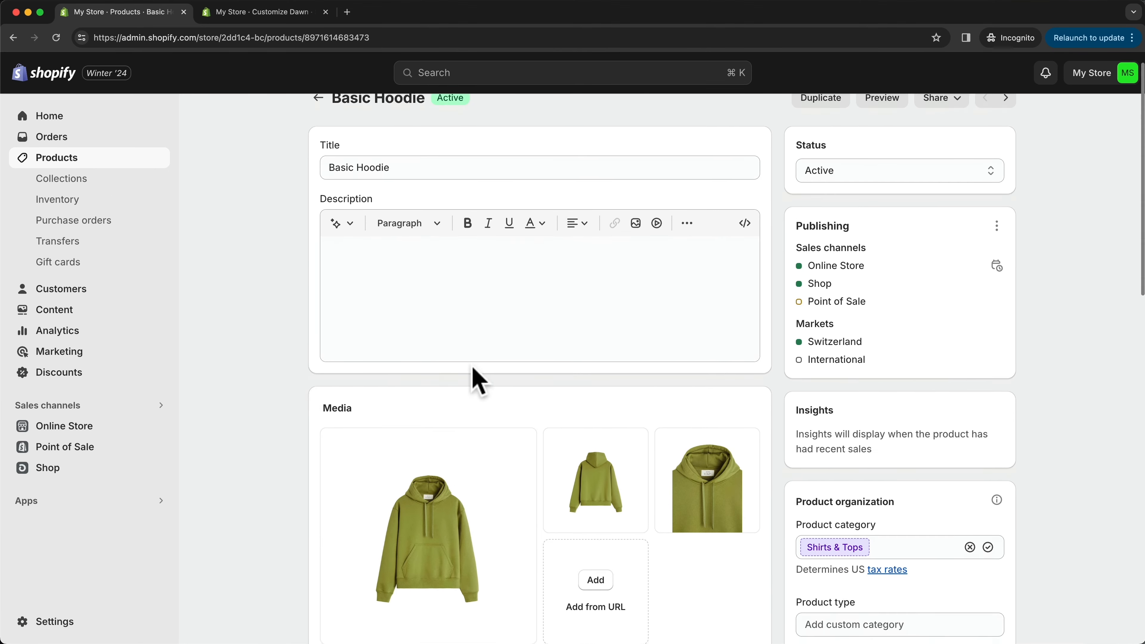
pyautogui.click(361, 274)
pyautogui.scroll(-3, 338, 435)
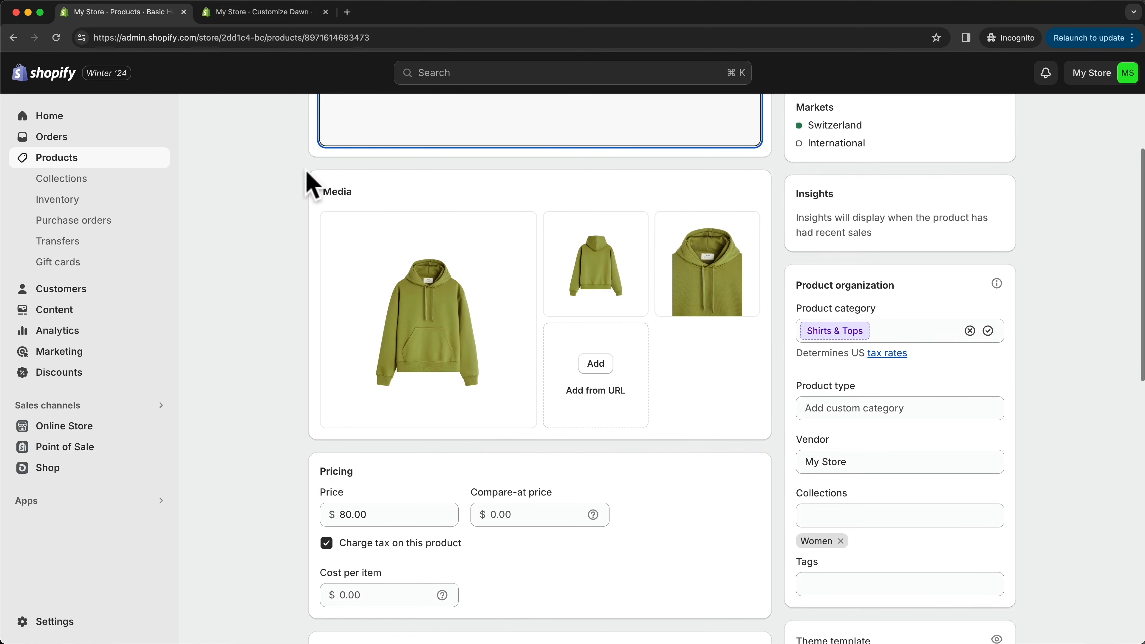
pyautogui.click(243, 13)
pyautogui.scroll(1, 698, 317)
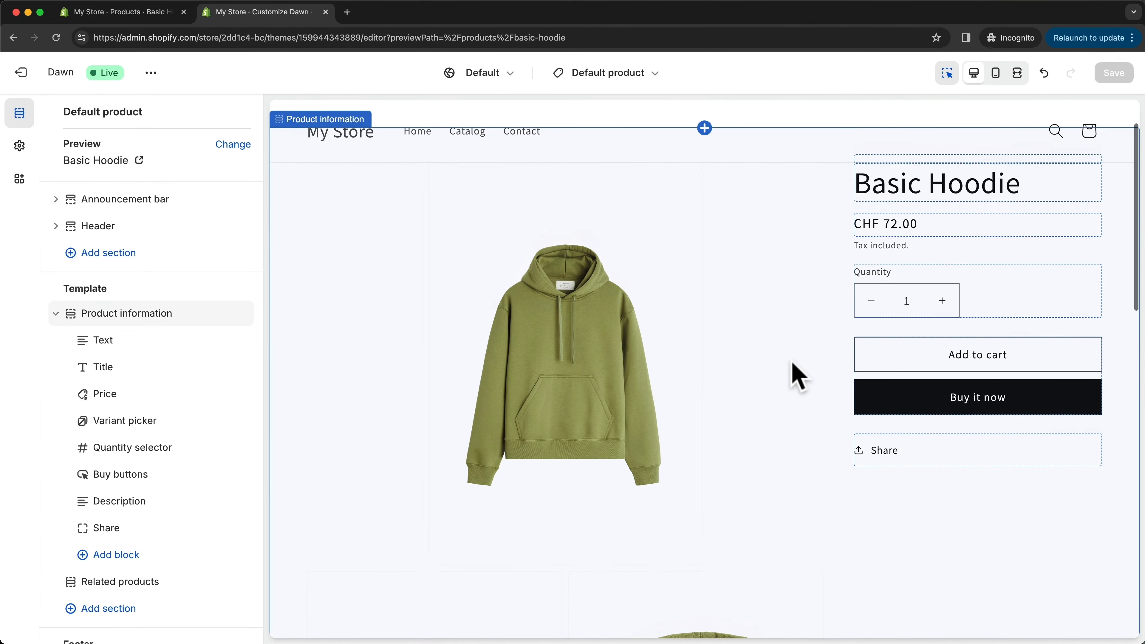
pyautogui.scroll(2, 784, 387)
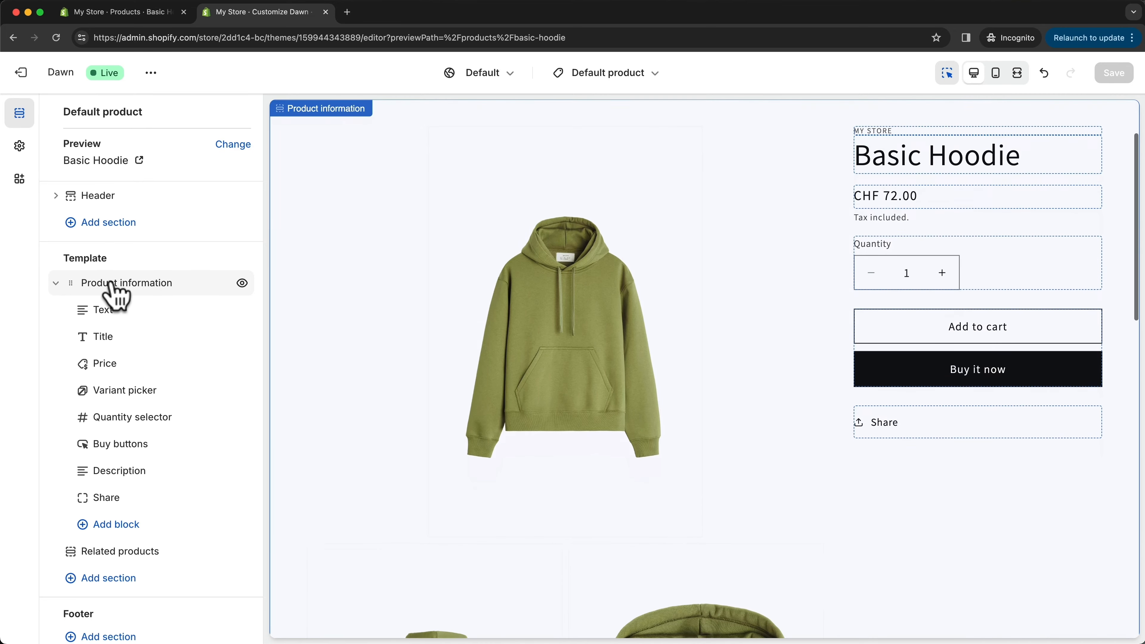
# - Try the Medium desktop media width for the Product information section and switch it back to Large
pyautogui.click(159, 283)
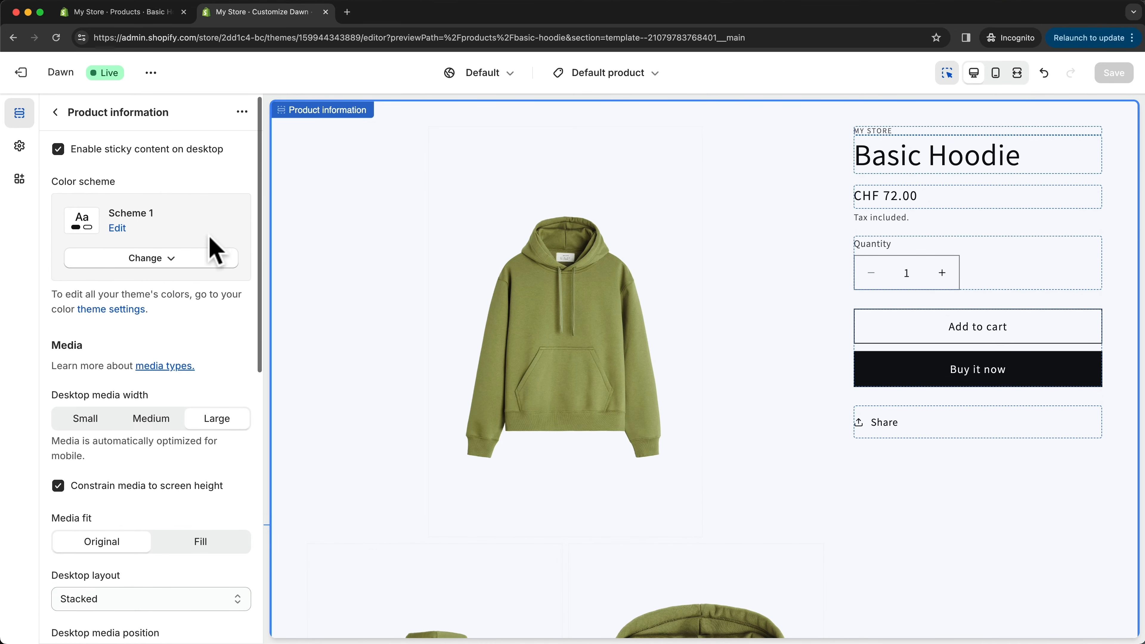
pyautogui.scroll(-3, 215, 248)
pyautogui.click(159, 334)
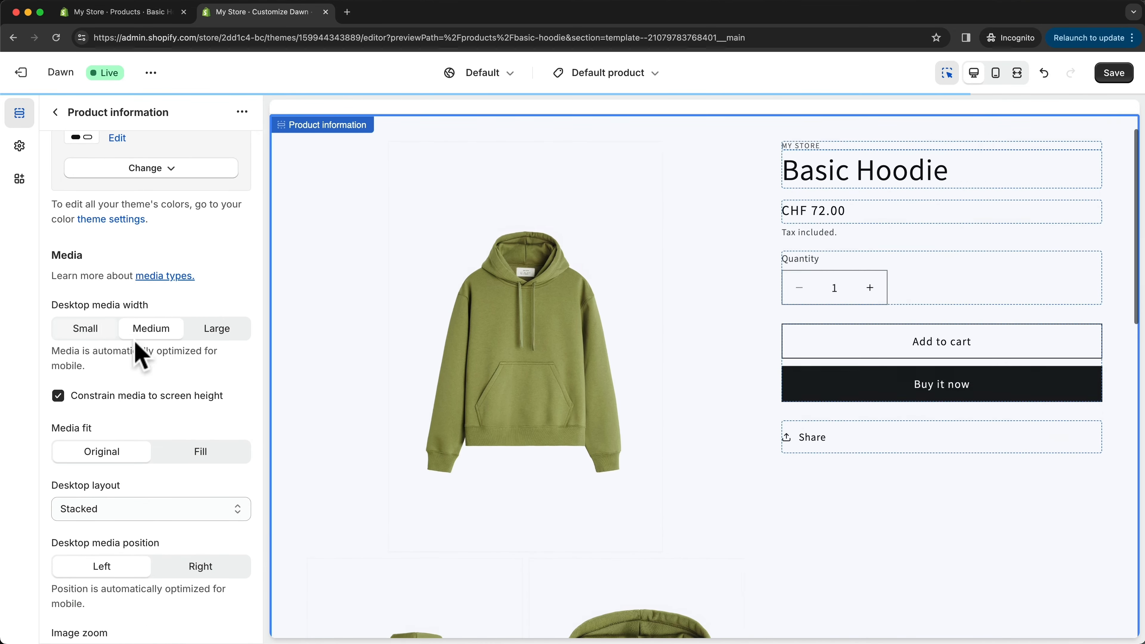
pyautogui.click(217, 334)
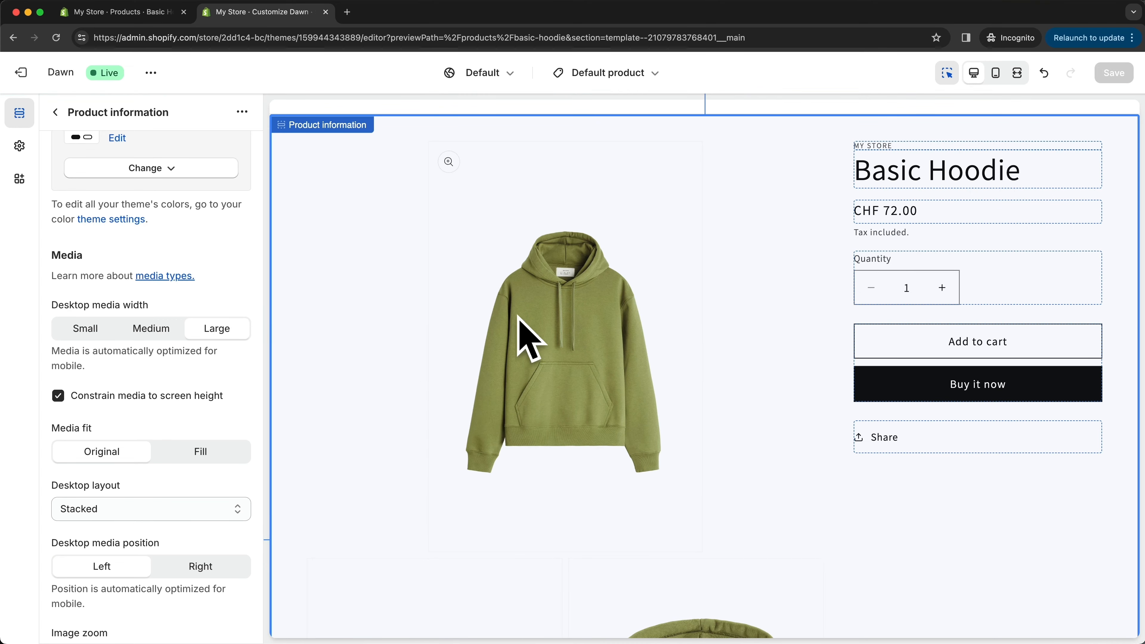
pyautogui.click(55, 112)
# - Remove the Share block from the Product information section
pyautogui.moveTo(171, 340); pyautogui.dragTo(149, 318)
pyautogui.scroll(-2, 149, 317)
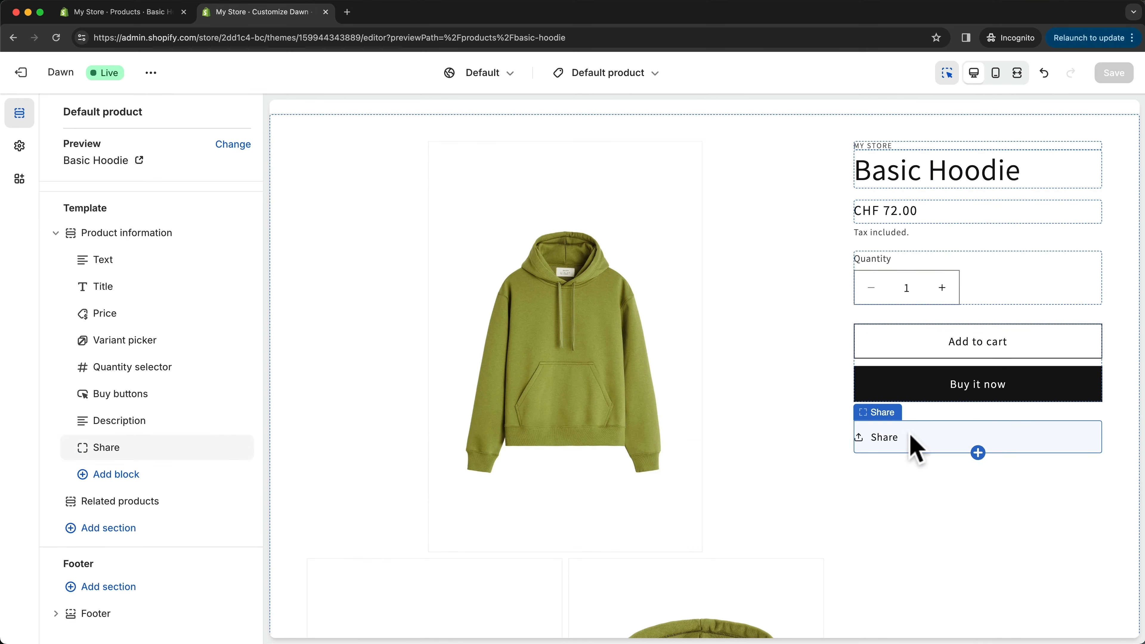
pyautogui.click(223, 448)
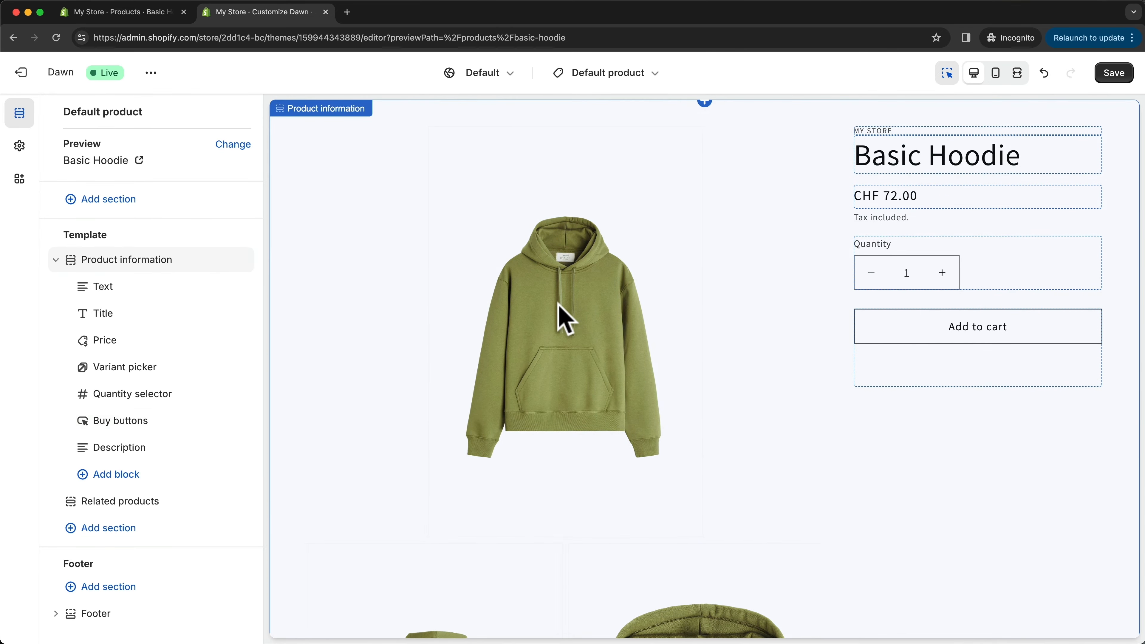
# - Add a Rich text section below Related products in the Default product template
pyautogui.scroll(-9, 578, 348)
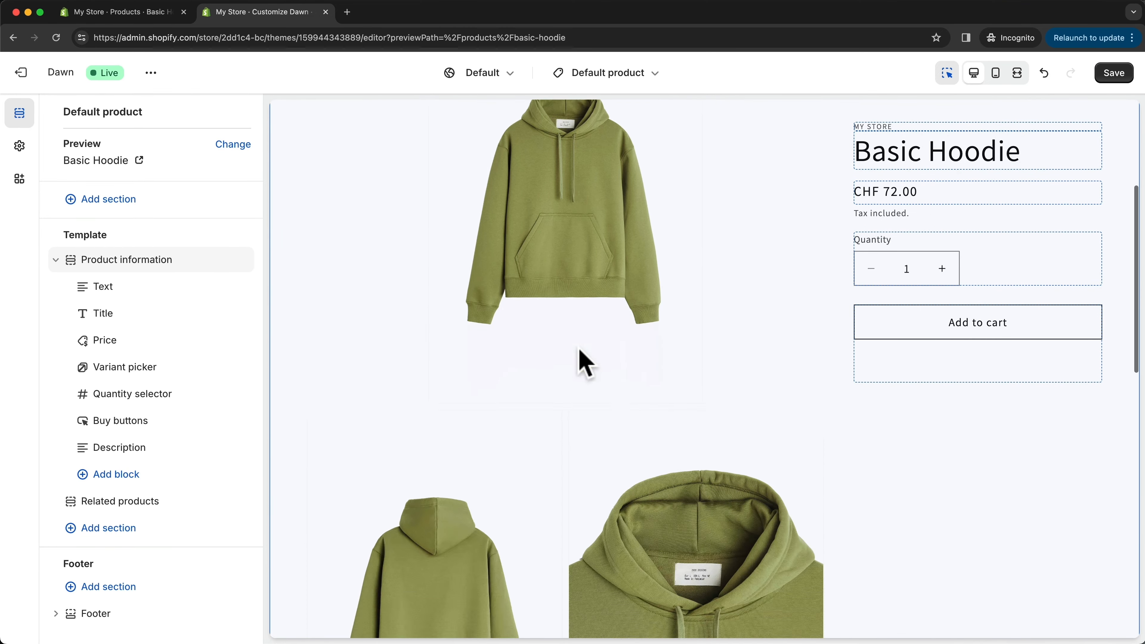
pyautogui.scroll(-2, 549, 358)
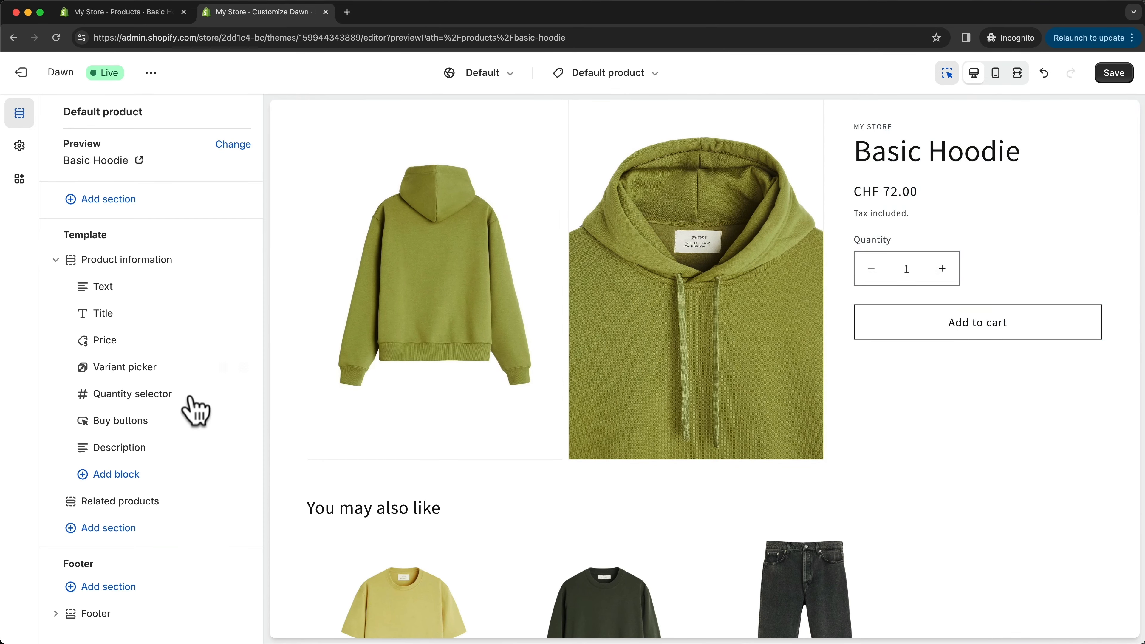
pyautogui.click(116, 541)
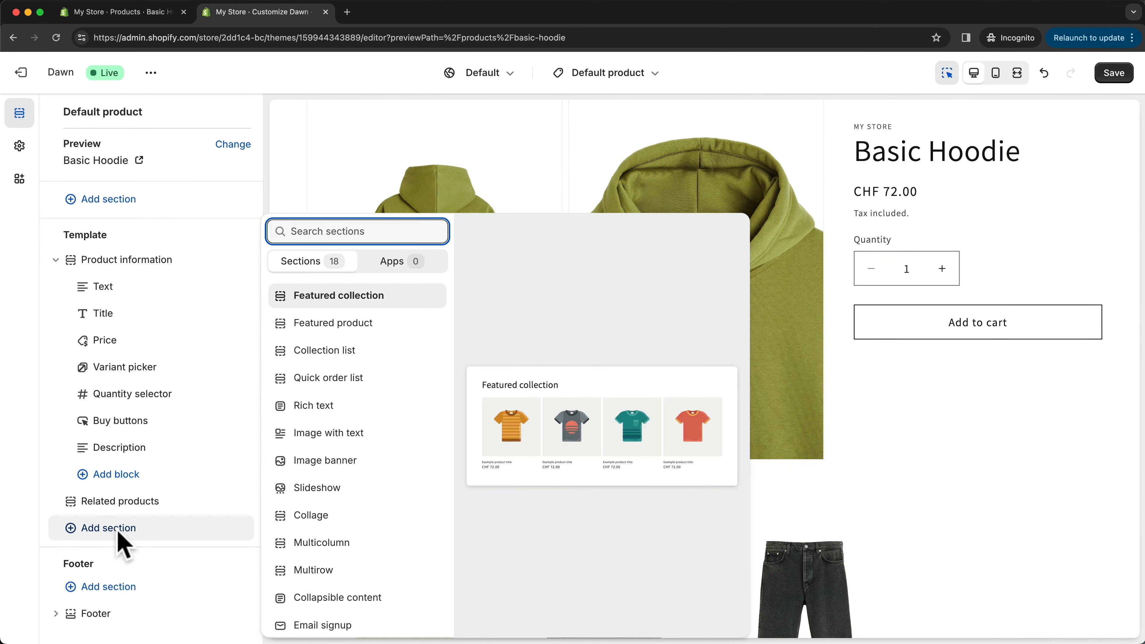
pyautogui.click(316, 408)
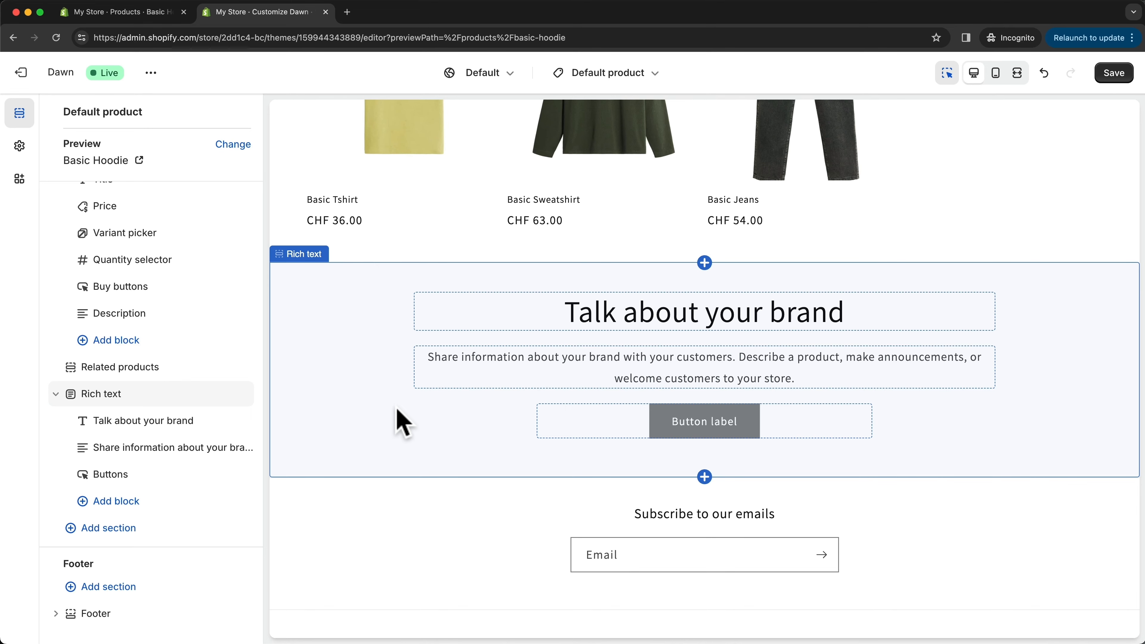
# - Create a new product template named Tshirt based on Default product
pyautogui.scroll(1, 402, 423)
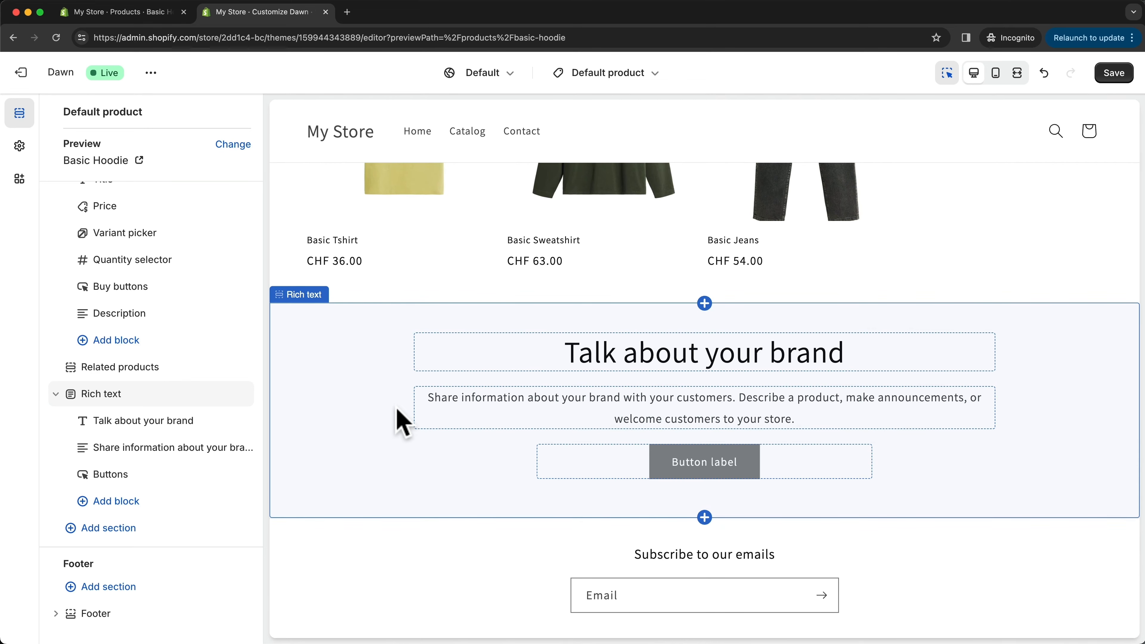
pyautogui.scroll(12, 557, 401)
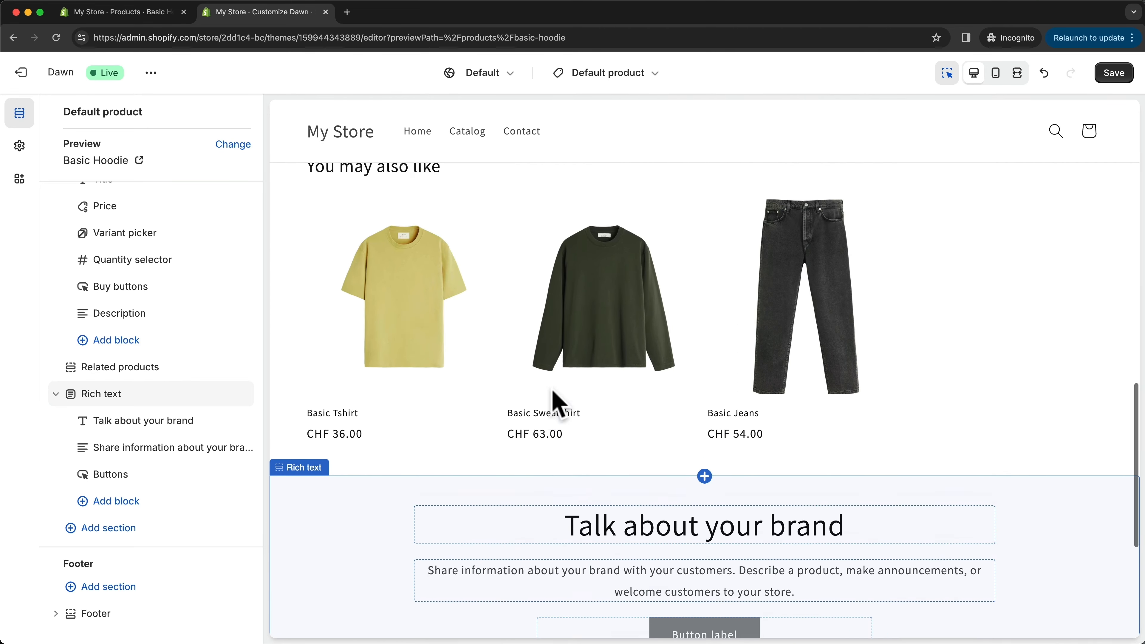
pyautogui.click(624, 76)
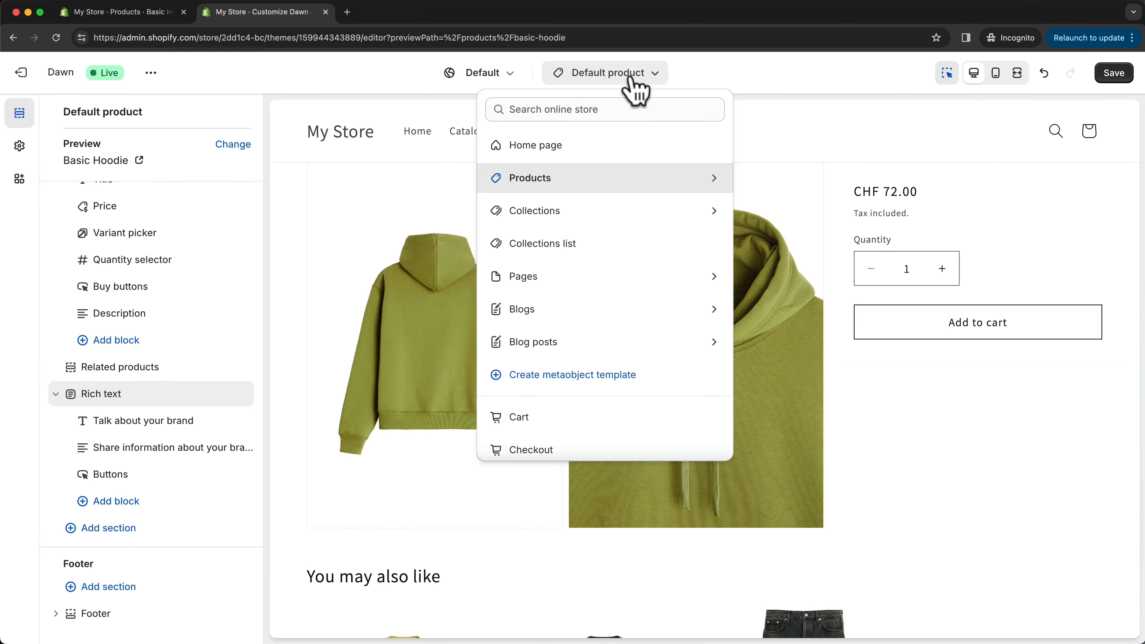
pyautogui.click(589, 179)
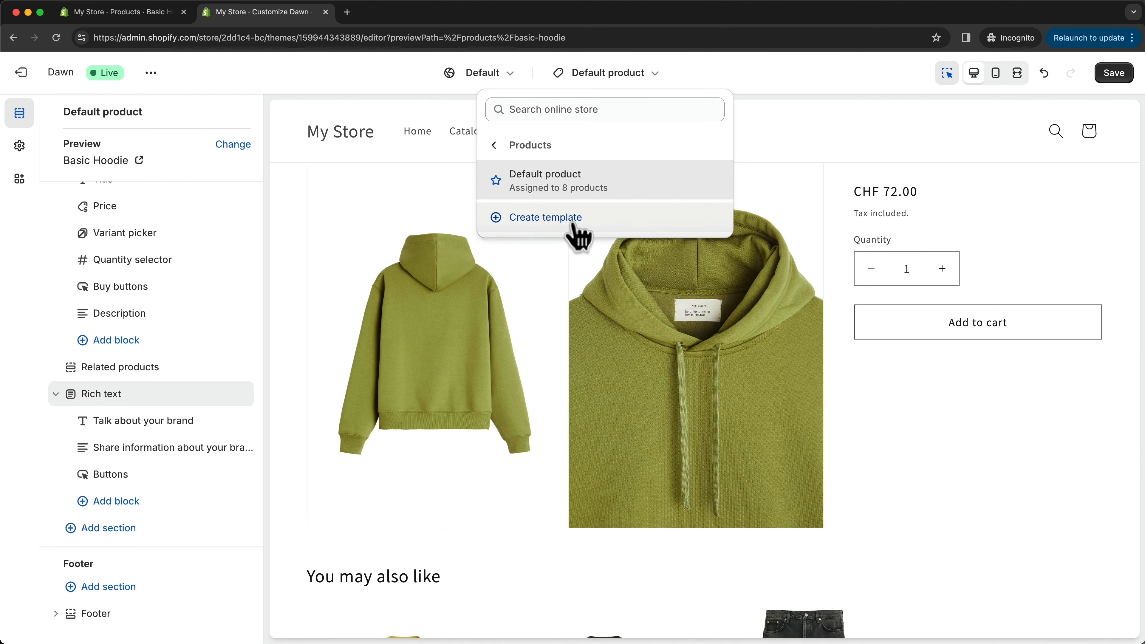
pyautogui.click(545, 217)
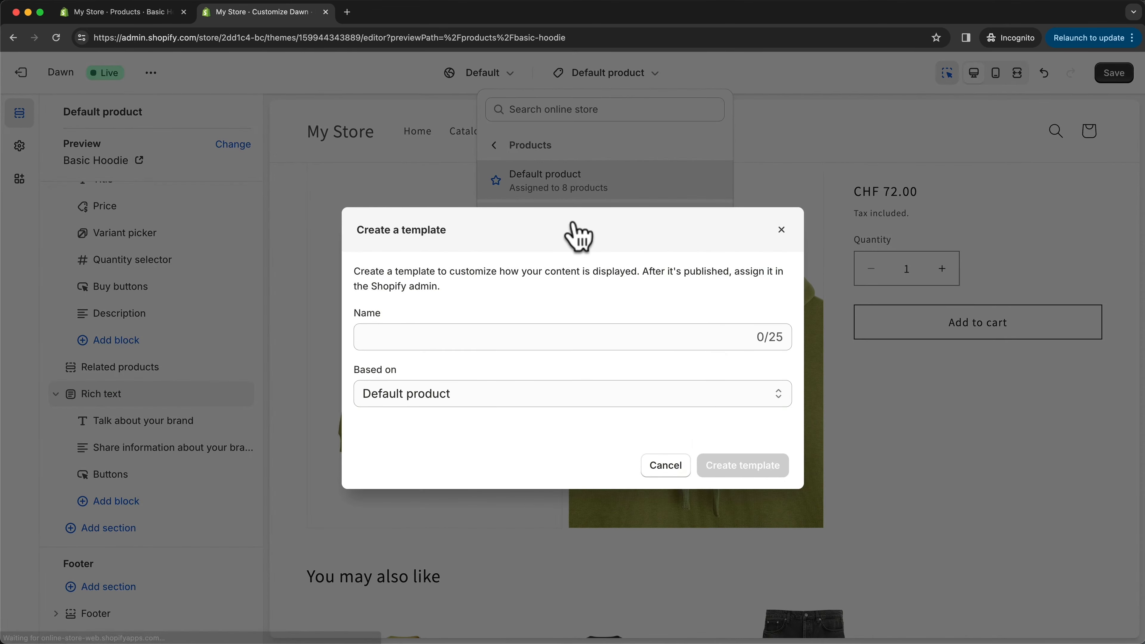
pyautogui.click(540, 334)
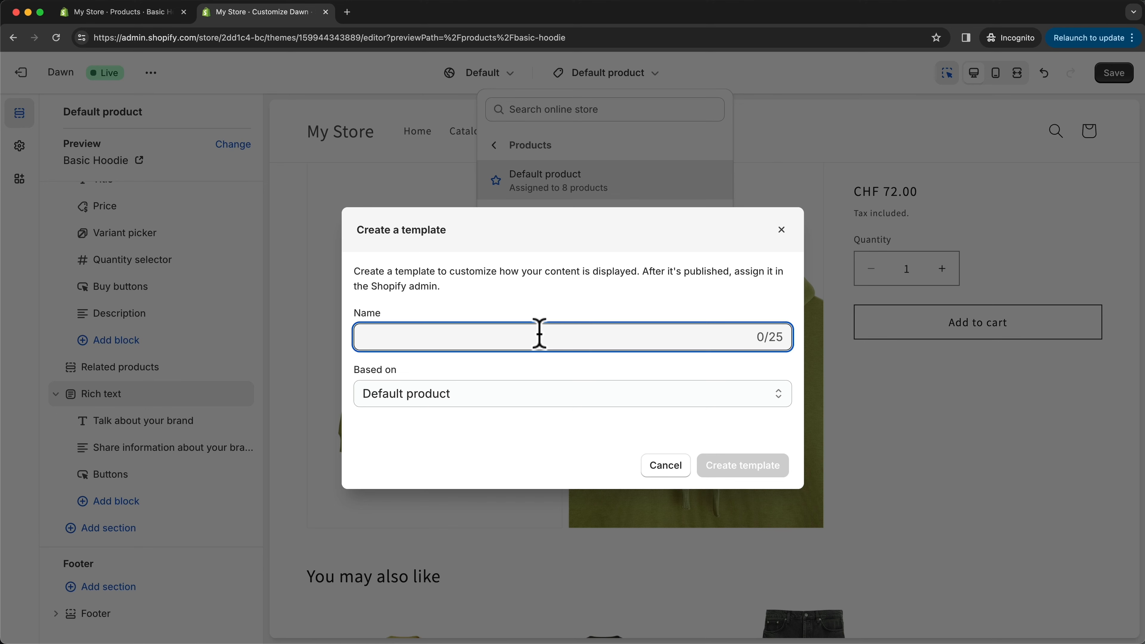
pyautogui.write('Tshirt')
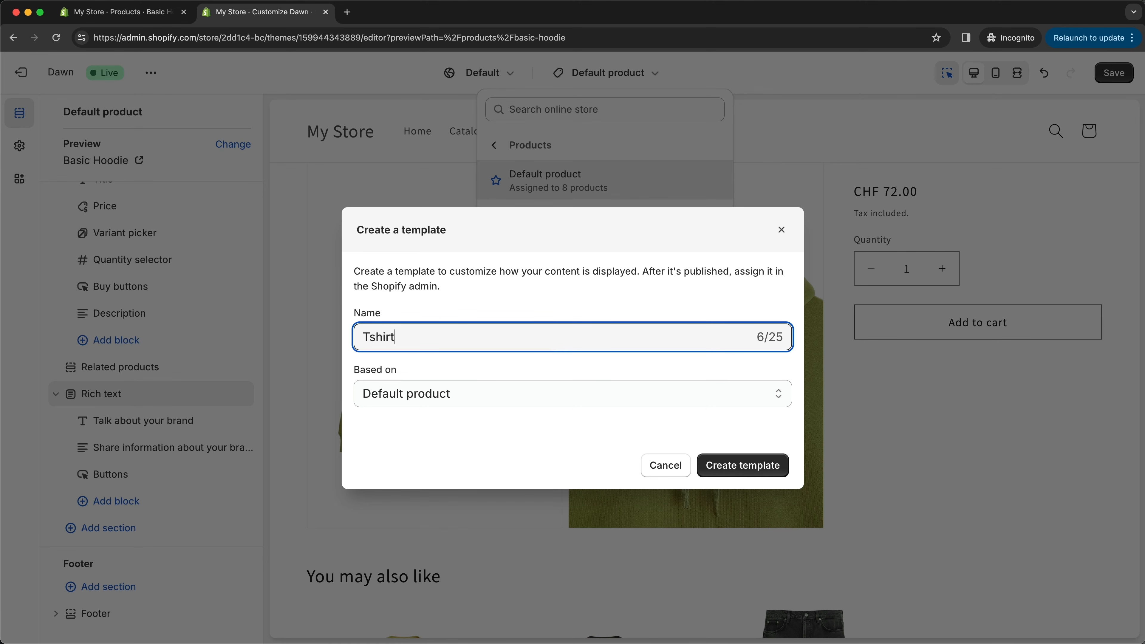
pyautogui.click(733, 469)
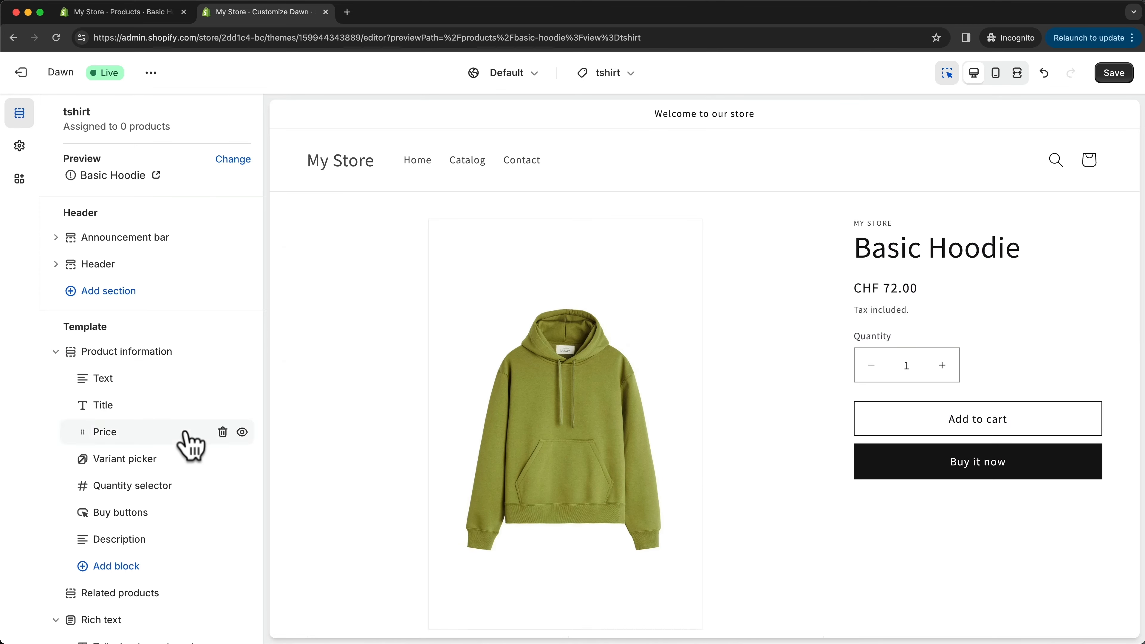
# - Add a Slideshow section below the Rich text section in the tshirt template and check it in the preview
pyautogui.scroll(-5, 192, 445)
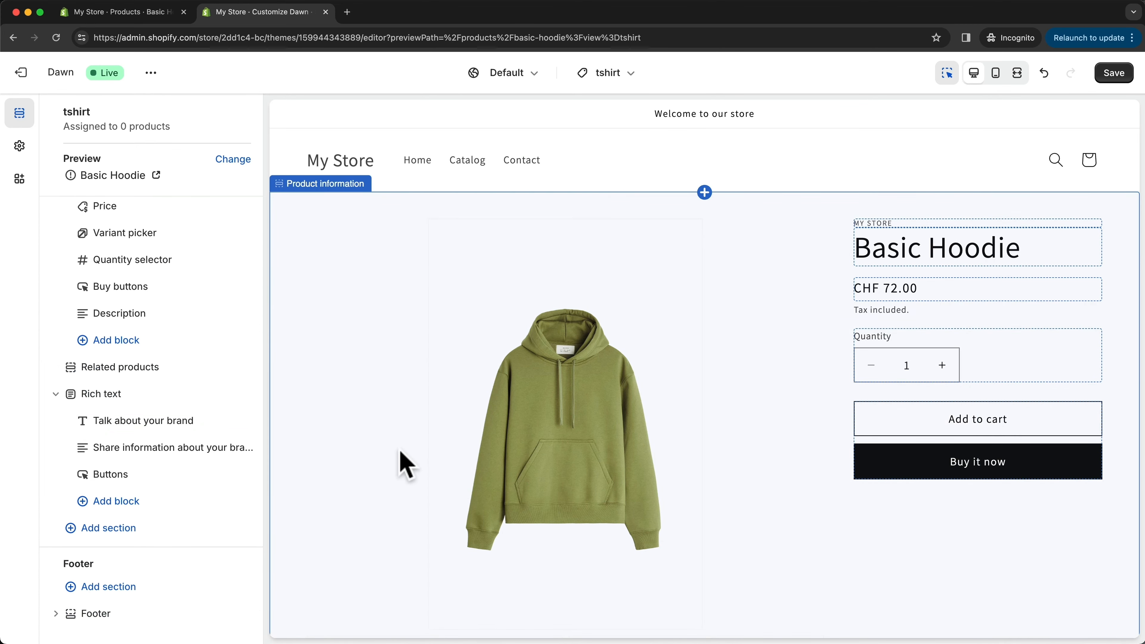
pyautogui.scroll(-1, 518, 428)
pyautogui.scroll(-2, 536, 417)
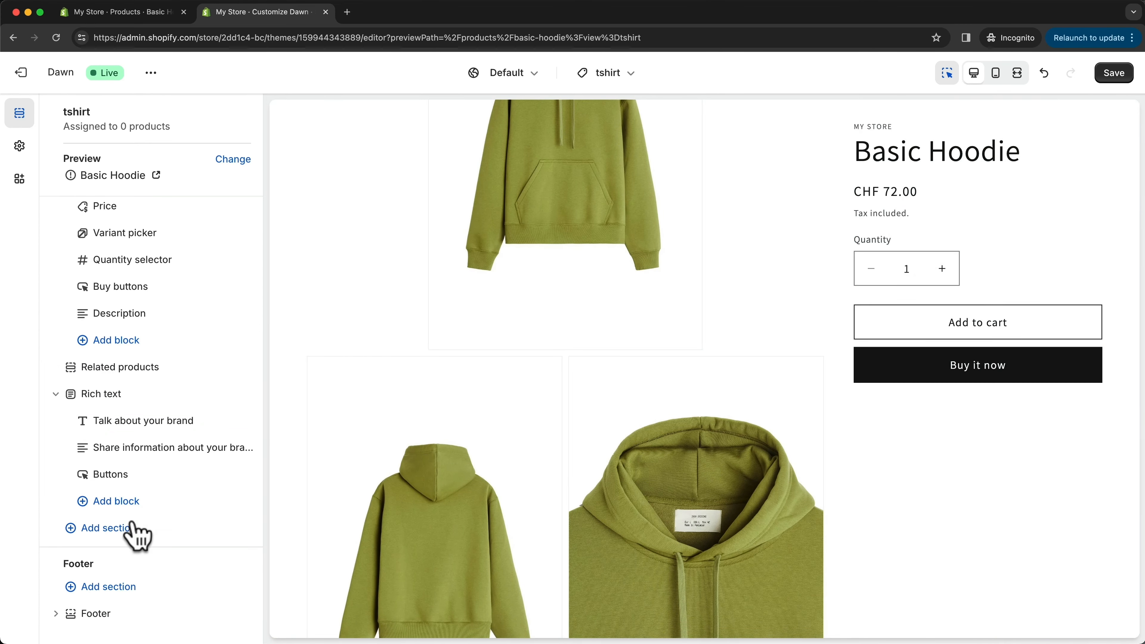
pyautogui.click(110, 528)
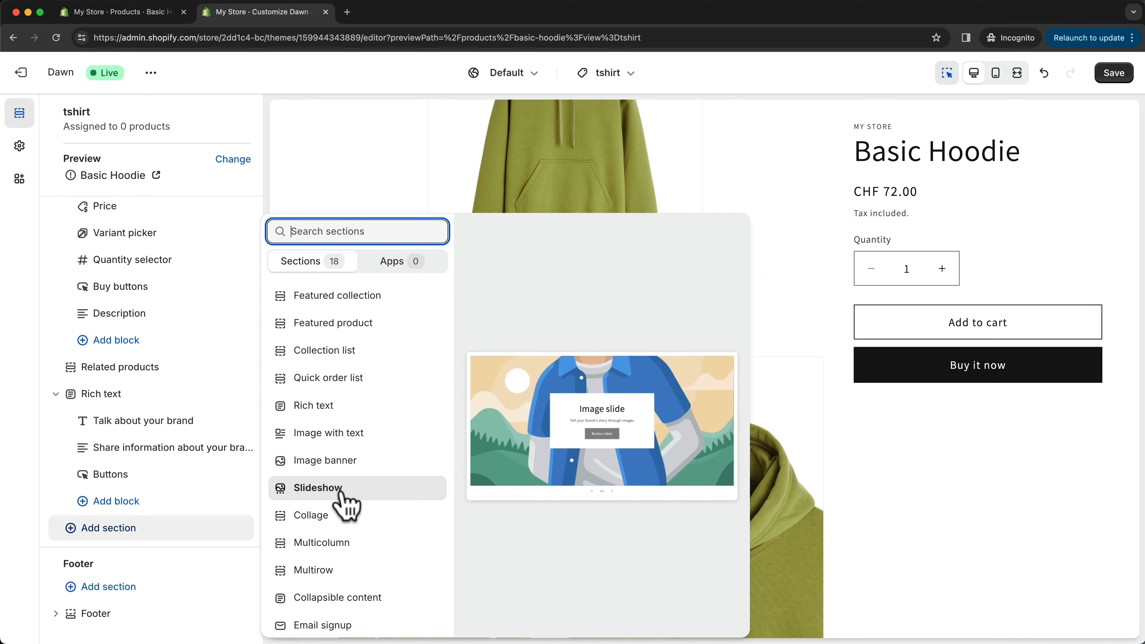
pyautogui.click(323, 490)
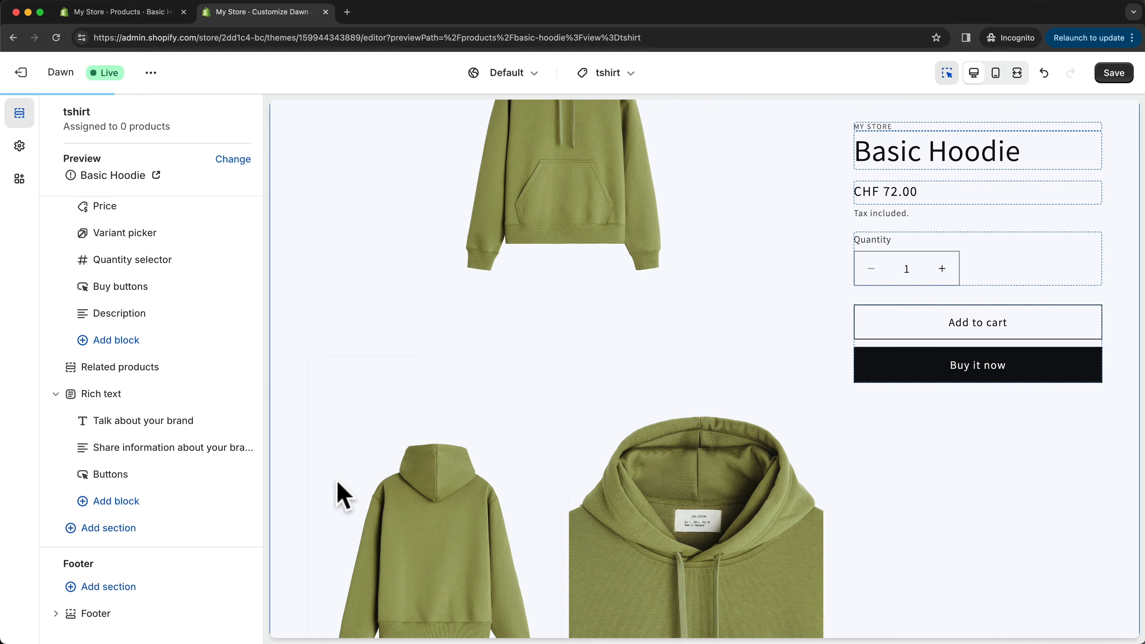
pyautogui.scroll(-8, 690, 531)
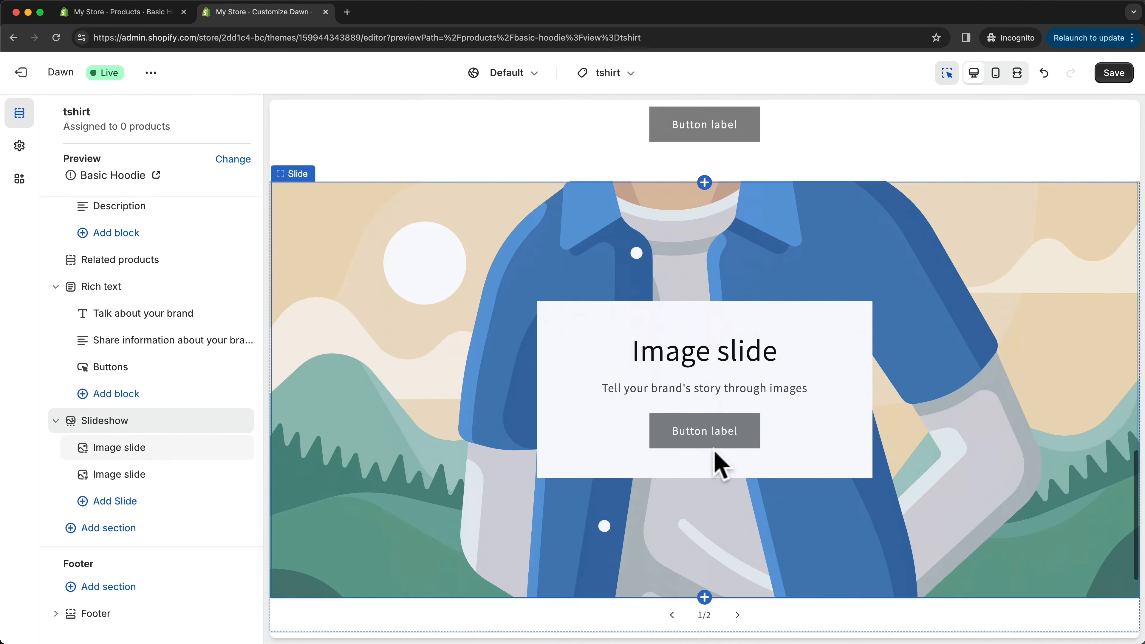
# - Save the tshirt template, and review its product page preview and the list of product templates
pyautogui.click(1111, 74)
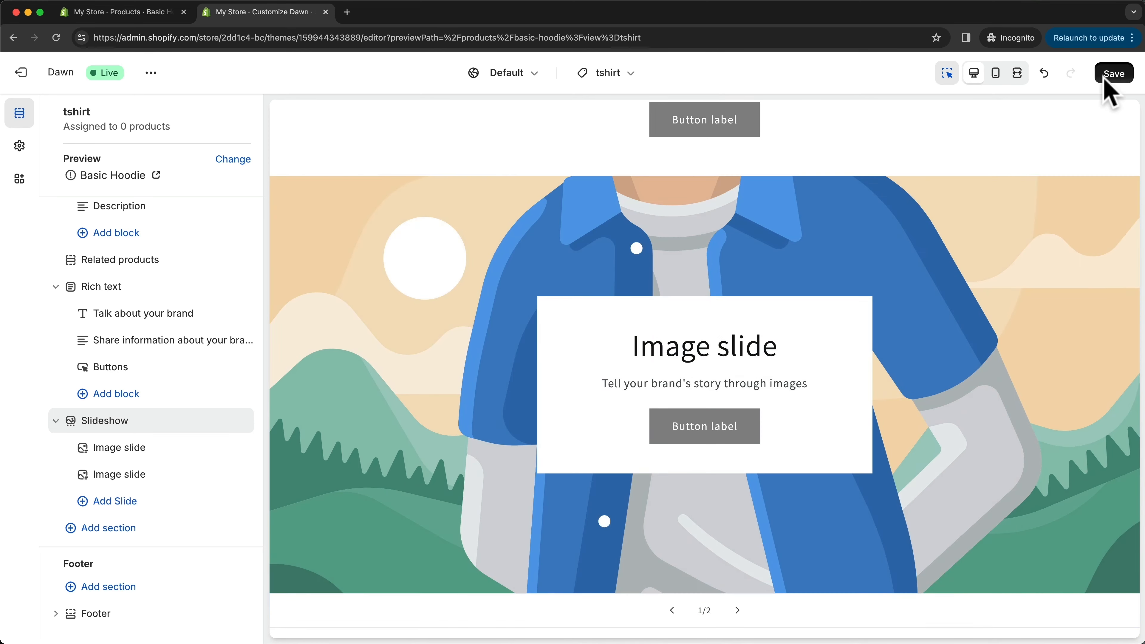
pyautogui.scroll(-5, 621, 345)
pyautogui.scroll(20, 646, 378)
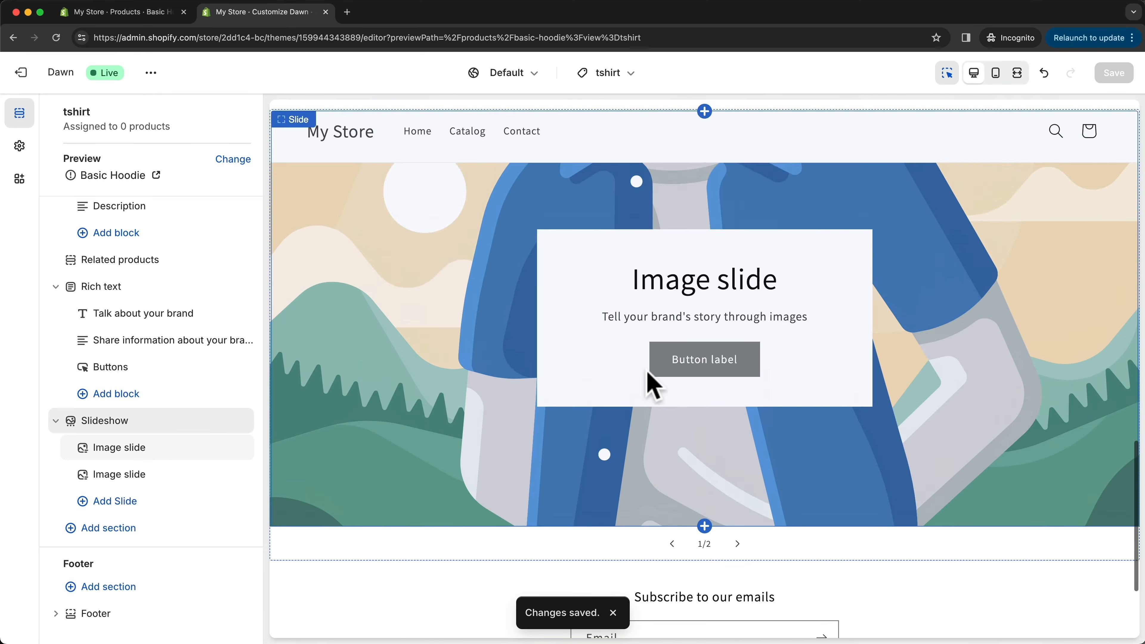
pyautogui.scroll(5, 646, 370)
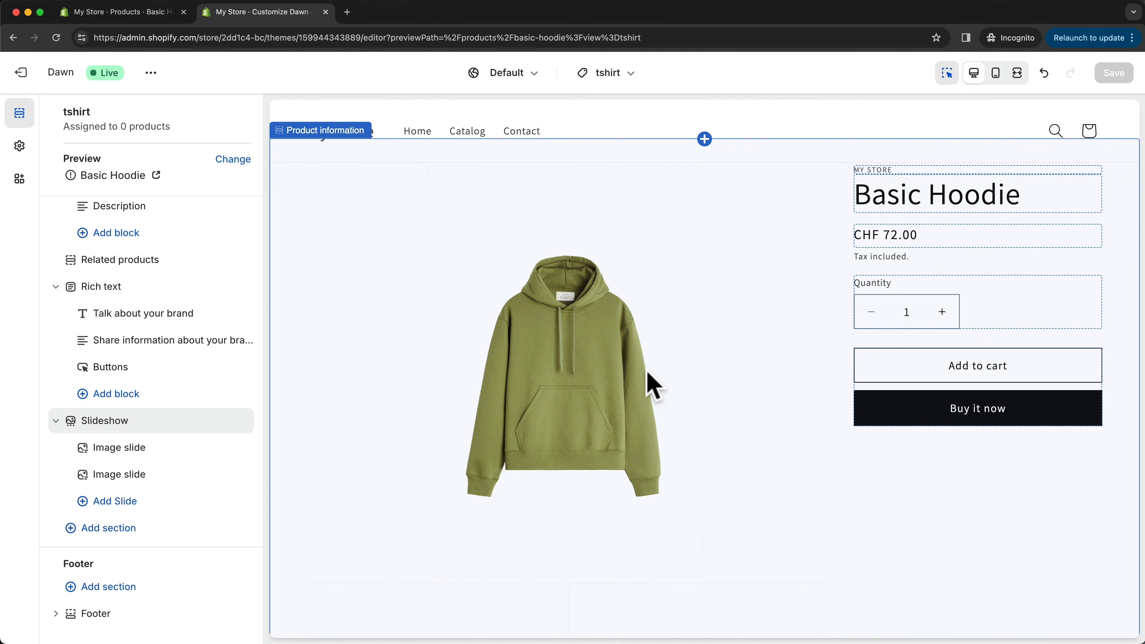
pyautogui.scroll(-1, 649, 383)
pyautogui.click(625, 74)
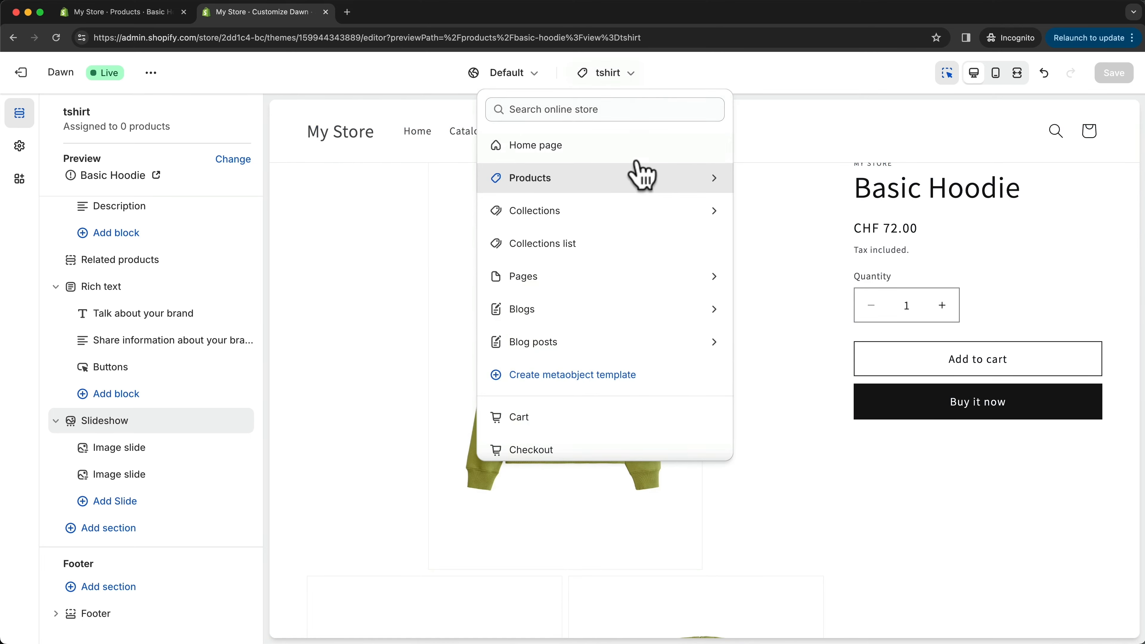
pyautogui.click(639, 173)
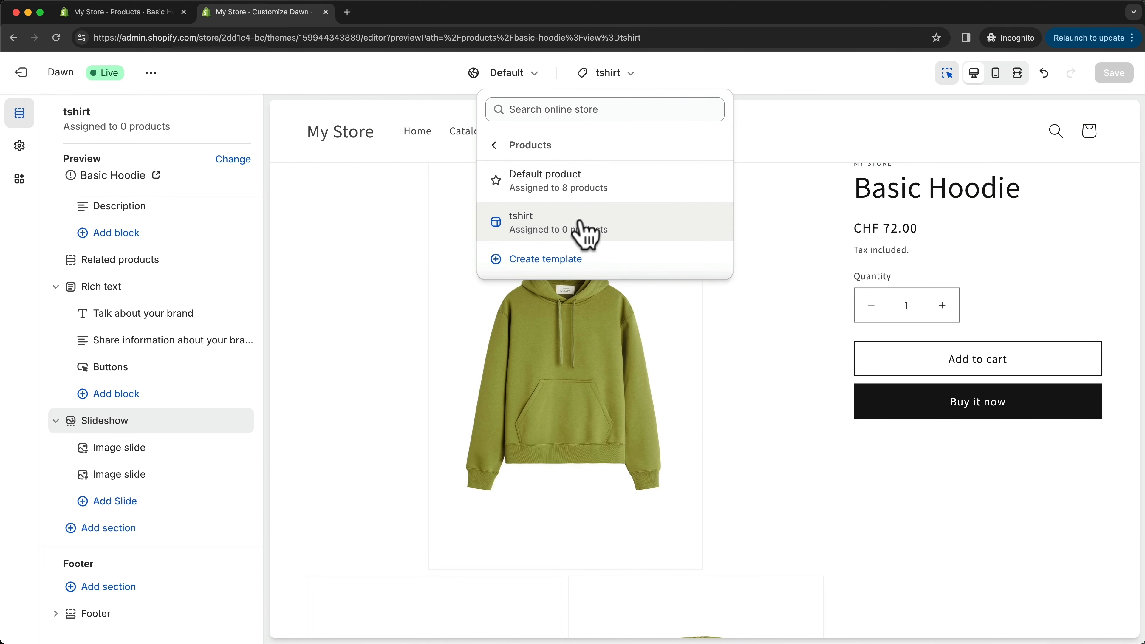
pyautogui.click(800, 278)
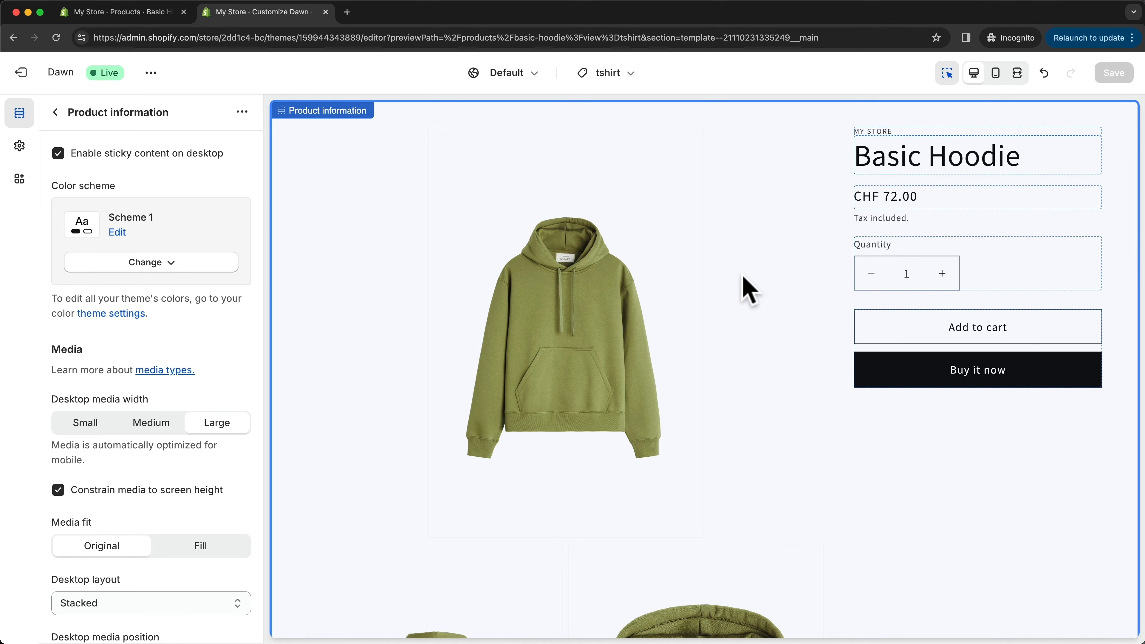
# - Assign the tshirt theme template to the Basic Tshirt product in the store admin and save the product
pyautogui.click(140, 13)
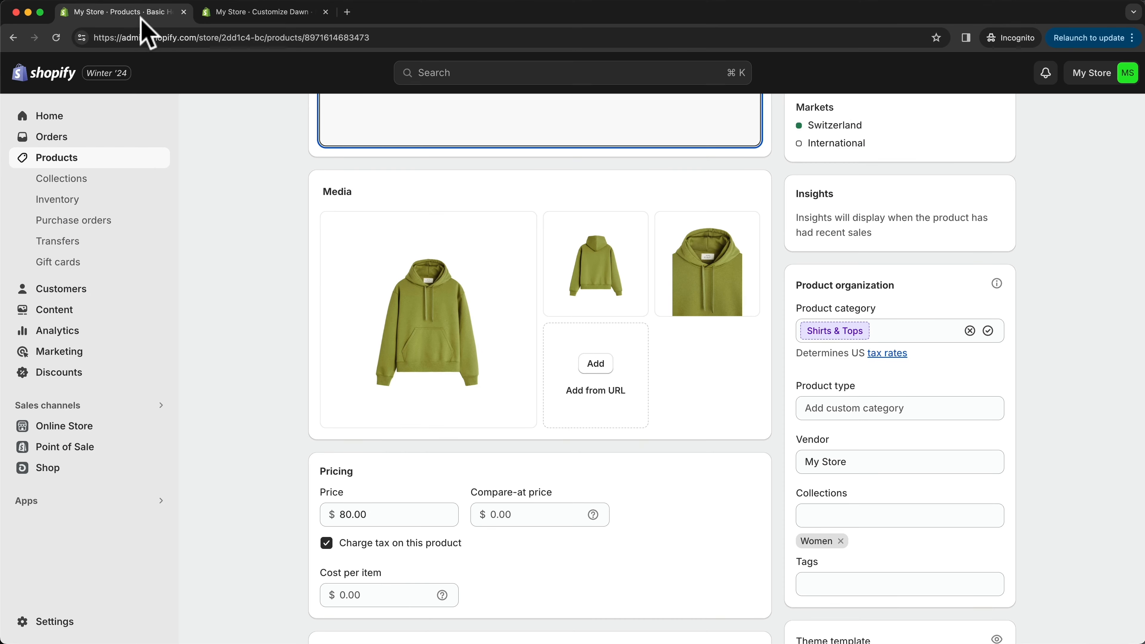
pyautogui.click(59, 163)
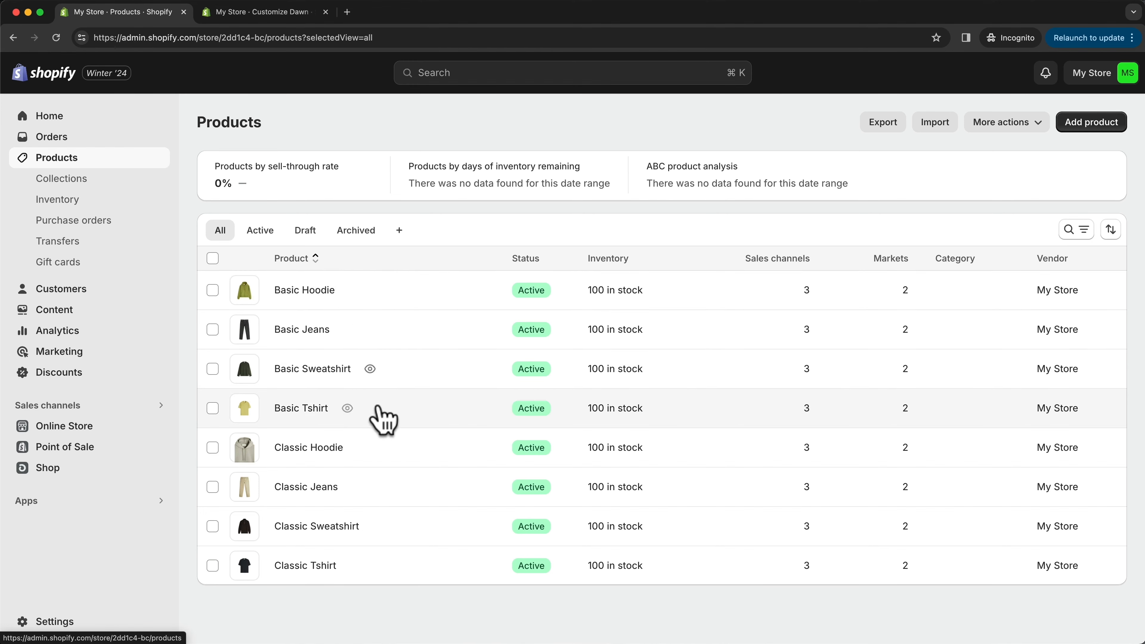
pyautogui.click(300, 408)
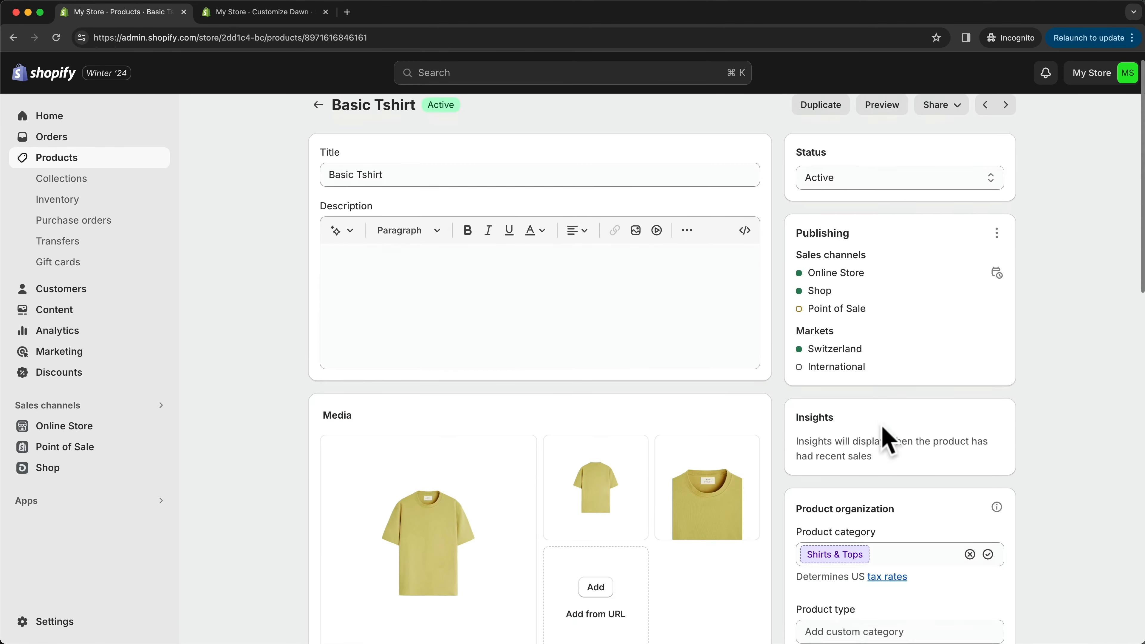
pyautogui.scroll(-5, 882, 428)
pyautogui.scroll(-8, 888, 424)
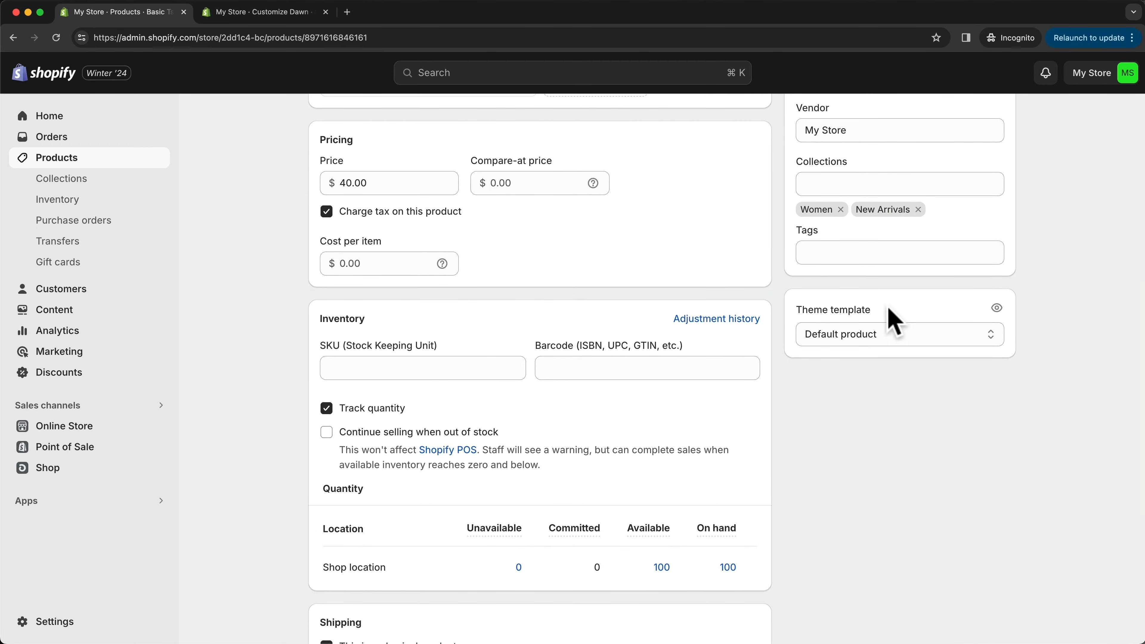
pyautogui.click(869, 333)
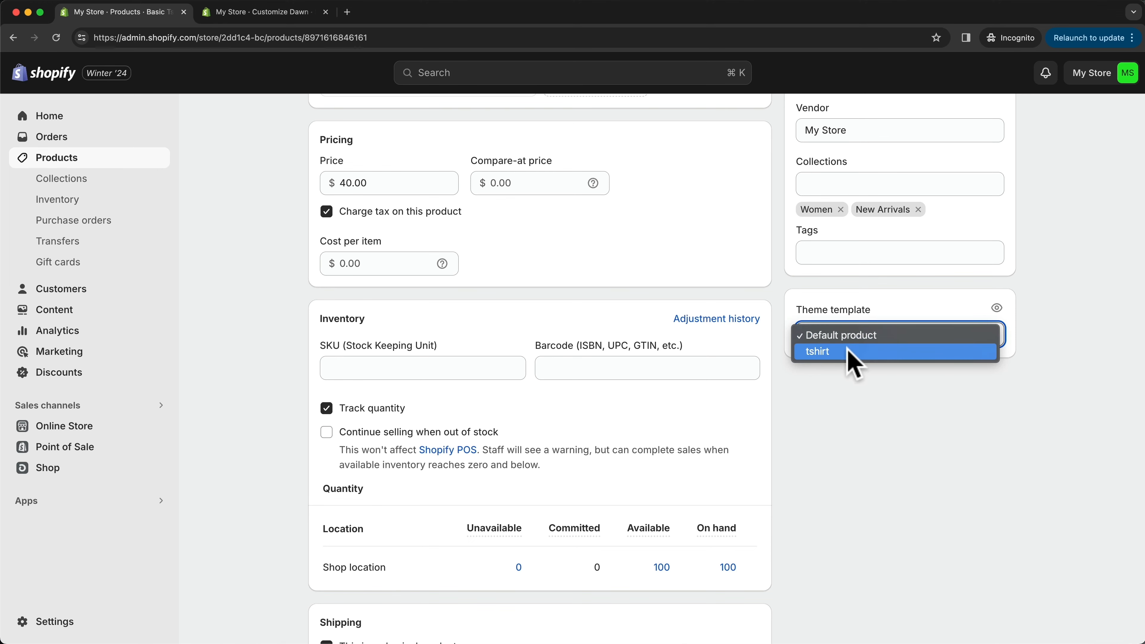
pyautogui.click(831, 352)
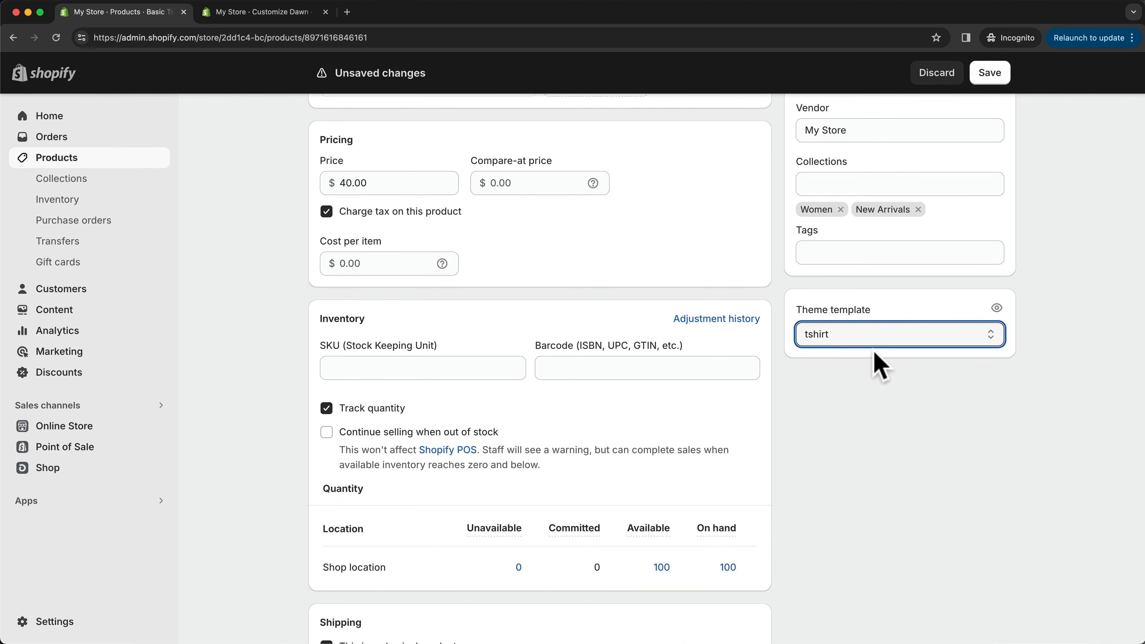
pyautogui.click(995, 75)
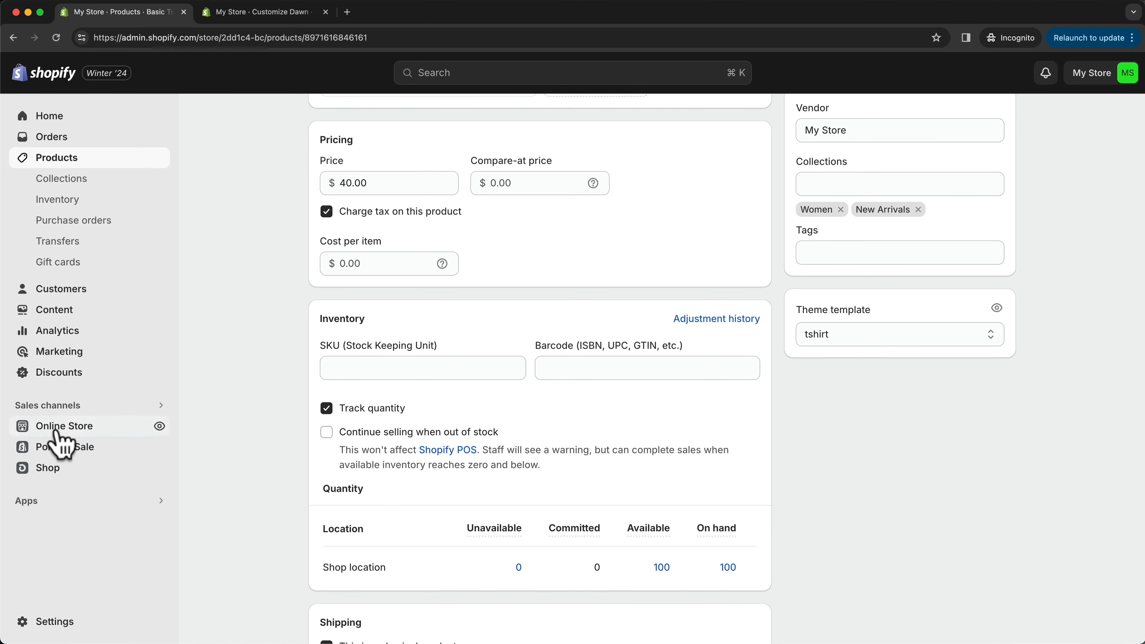
# - View the online store, check the Basic Tshirt product page for the slideshow at its end, and close the store page
pyautogui.click(159, 426)
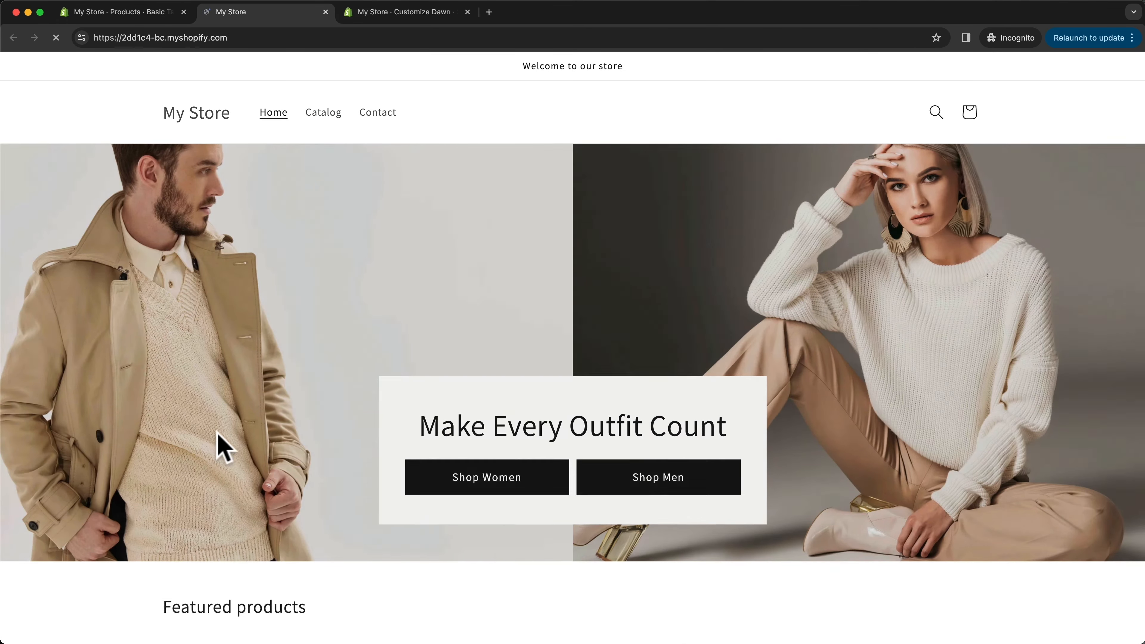
pyautogui.scroll(-8, 498, 237)
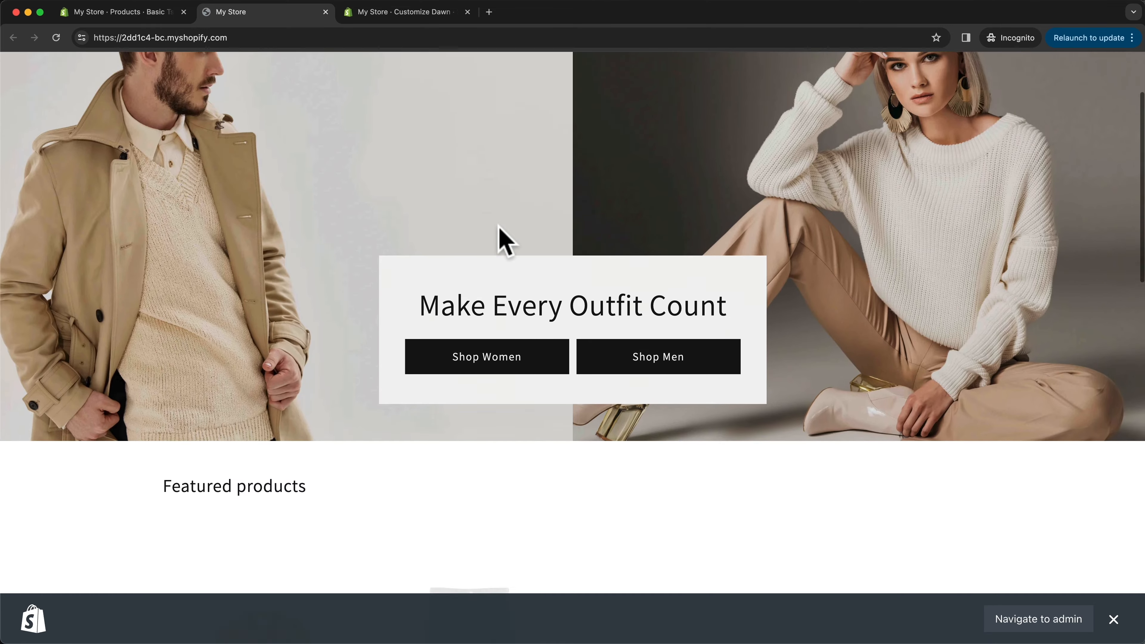
pyautogui.scroll(-3, 459, 329)
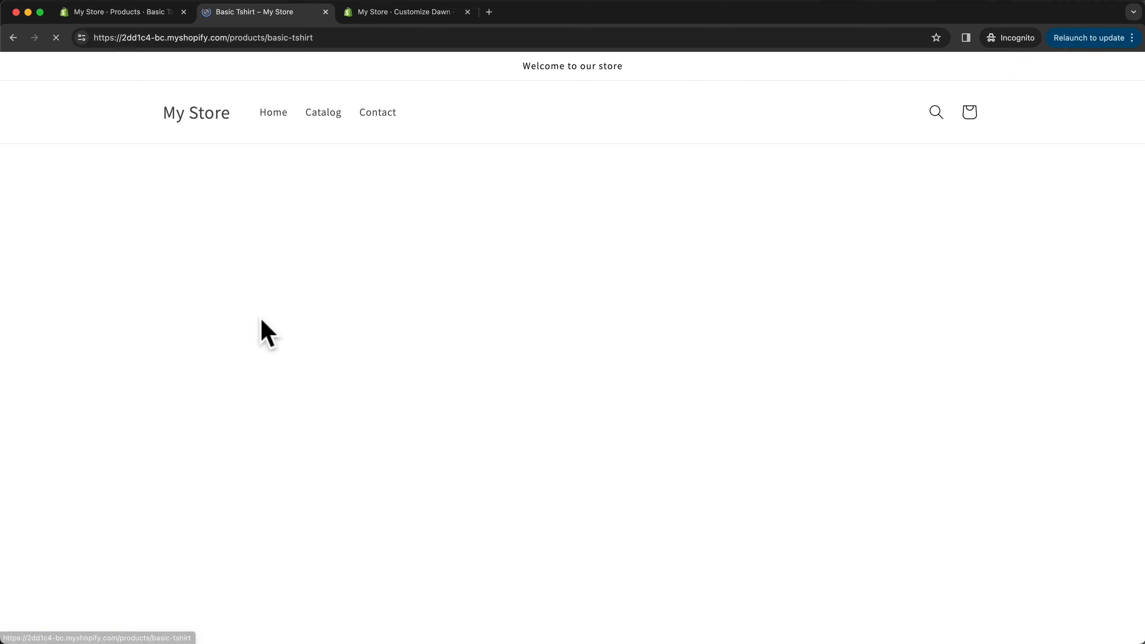
pyautogui.scroll(-20, 594, 303)
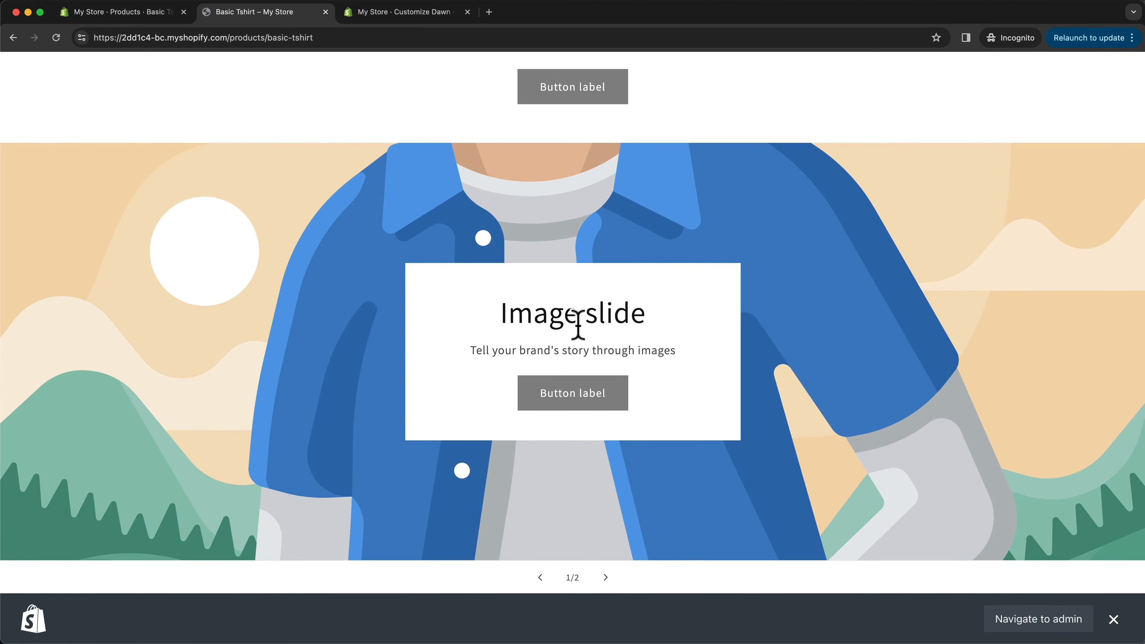
pyautogui.scroll(20, 578, 325)
pyautogui.scroll(10, 649, 291)
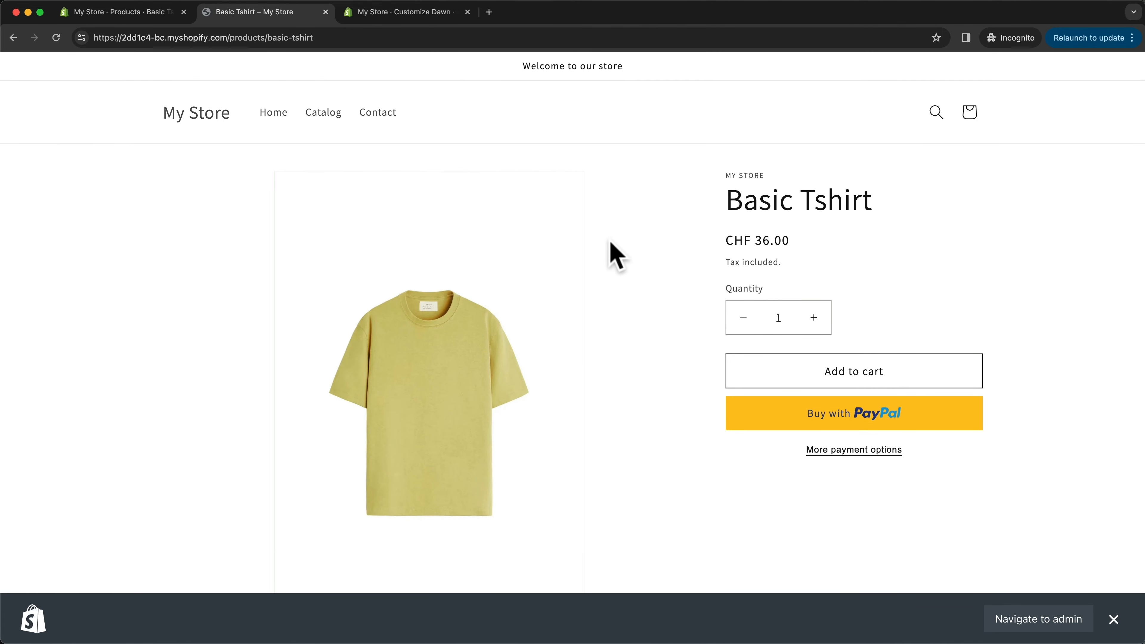
pyautogui.press('super+w')
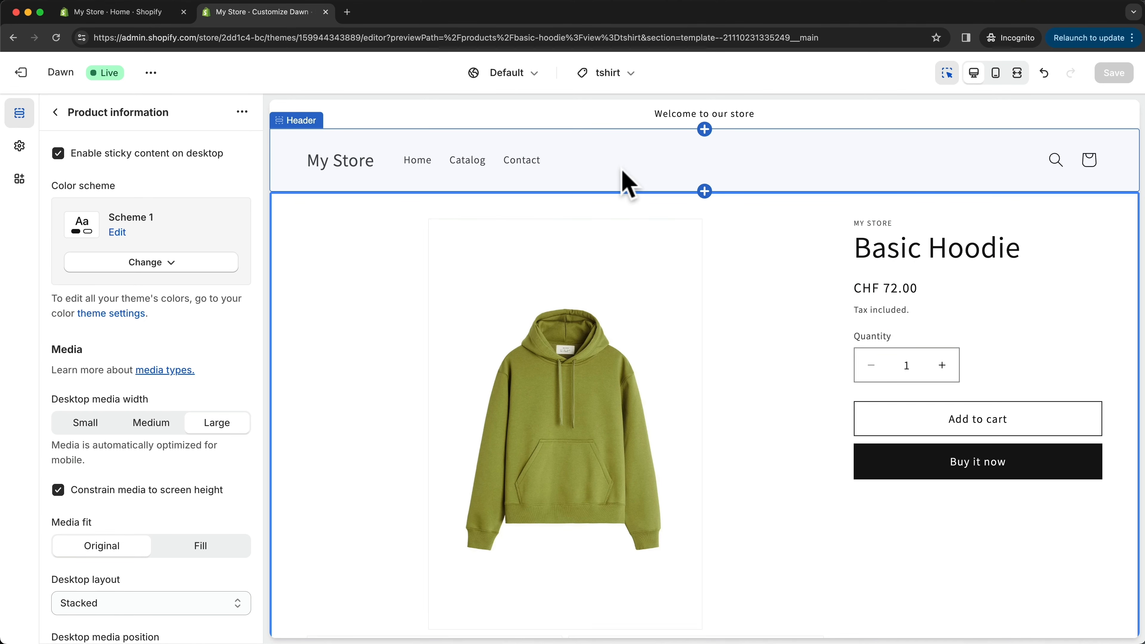
# - In the theme editor, switch to the Home page and set the announcement text to "Free Shipping for Order Over 100$"
pyautogui.click(624, 75)
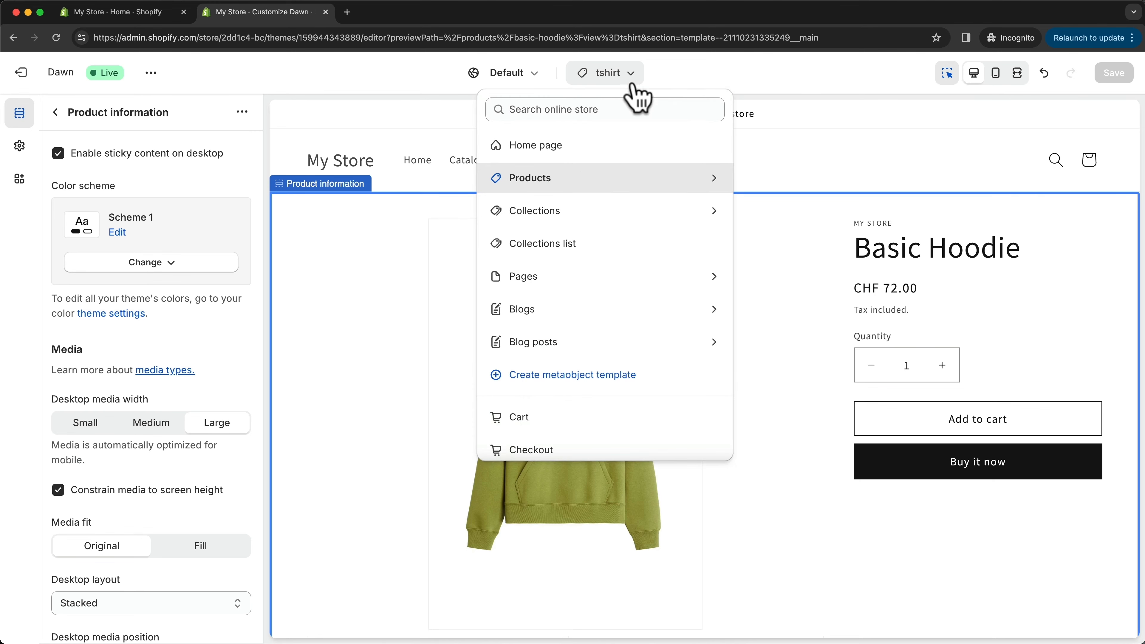
pyautogui.click(593, 149)
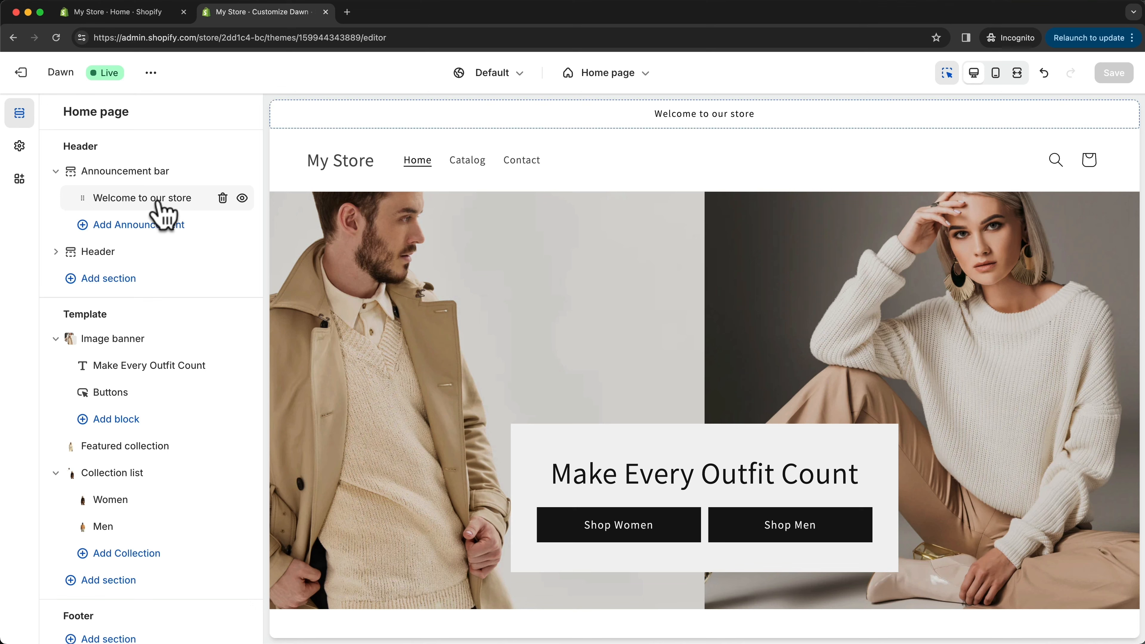
pyautogui.click(158, 200)
pyautogui.moveTo(160, 177); pyautogui.dragTo(60, 179)
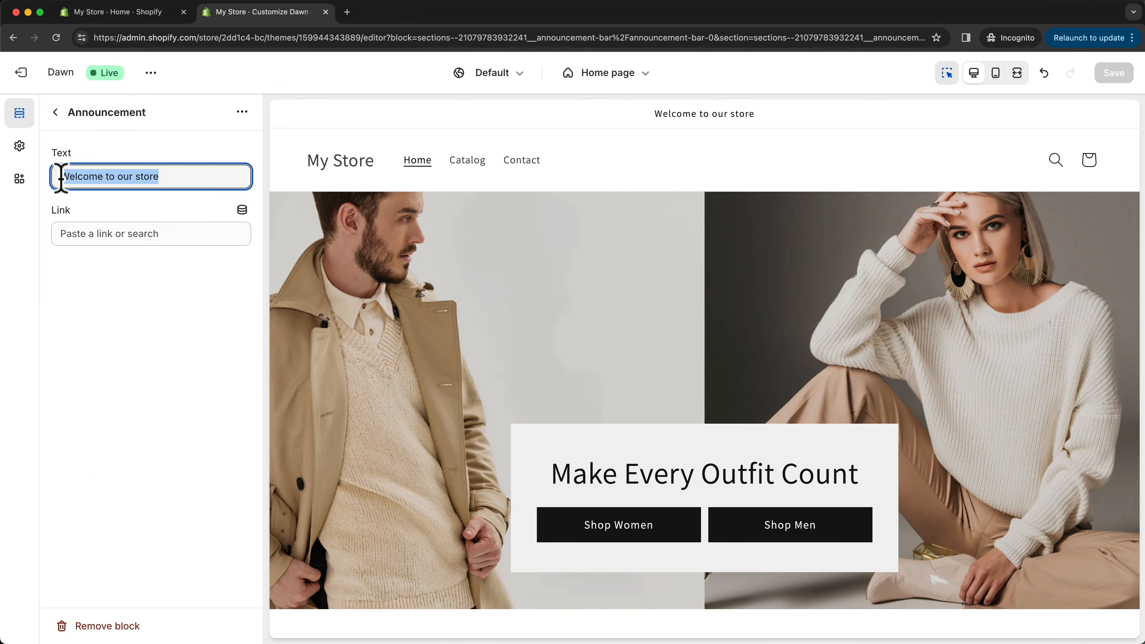
pyautogui.write('Free Sh')
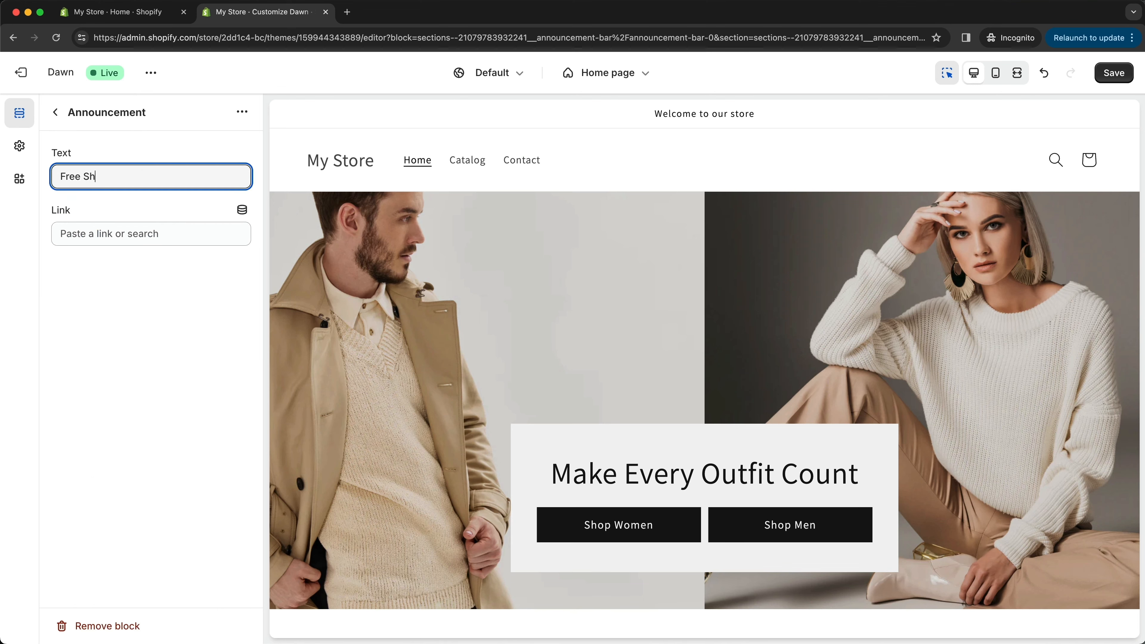
pyautogui.write('ipping for Order O')
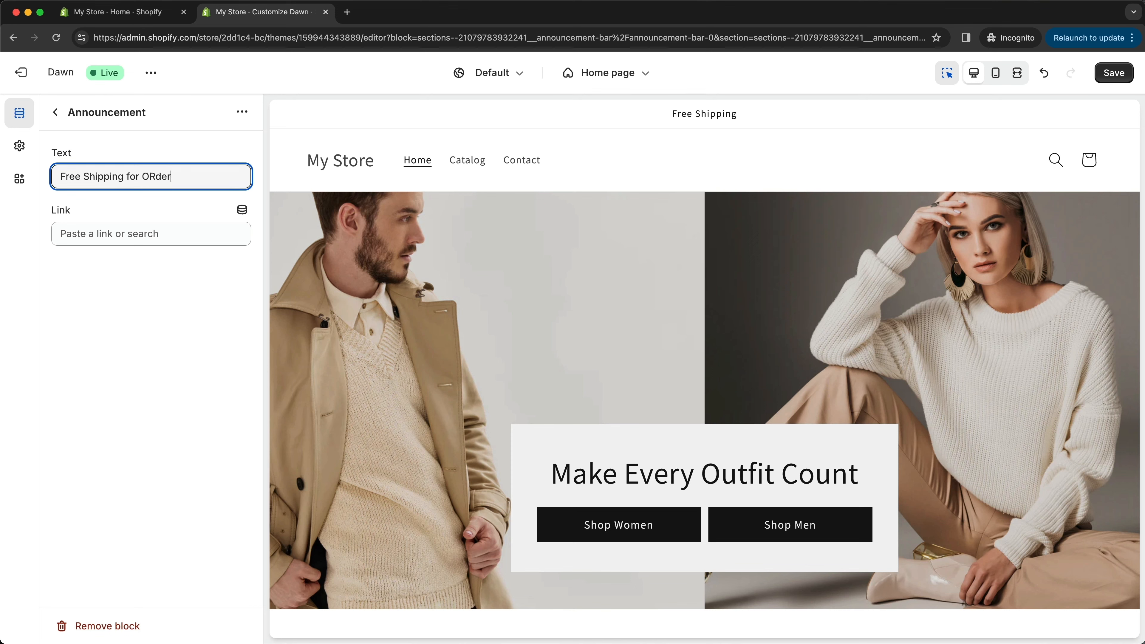
pyautogui.write('ver 100$')
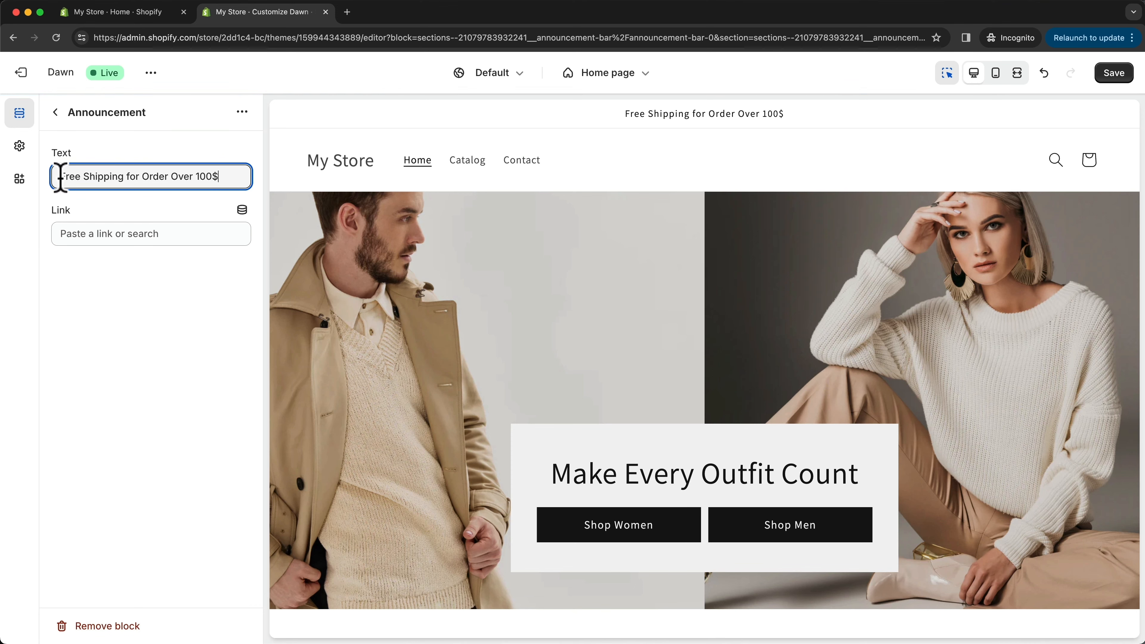
pyautogui.click(55, 112)
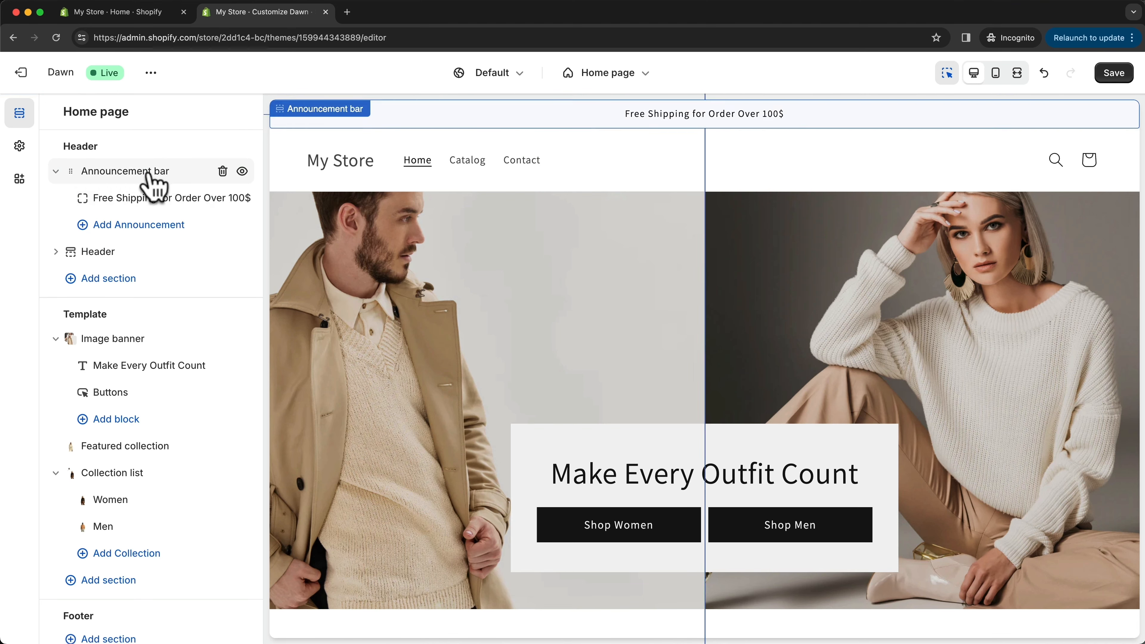
# - Set the Announcement bar's color scheme to Scheme 3
pyautogui.click(150, 181)
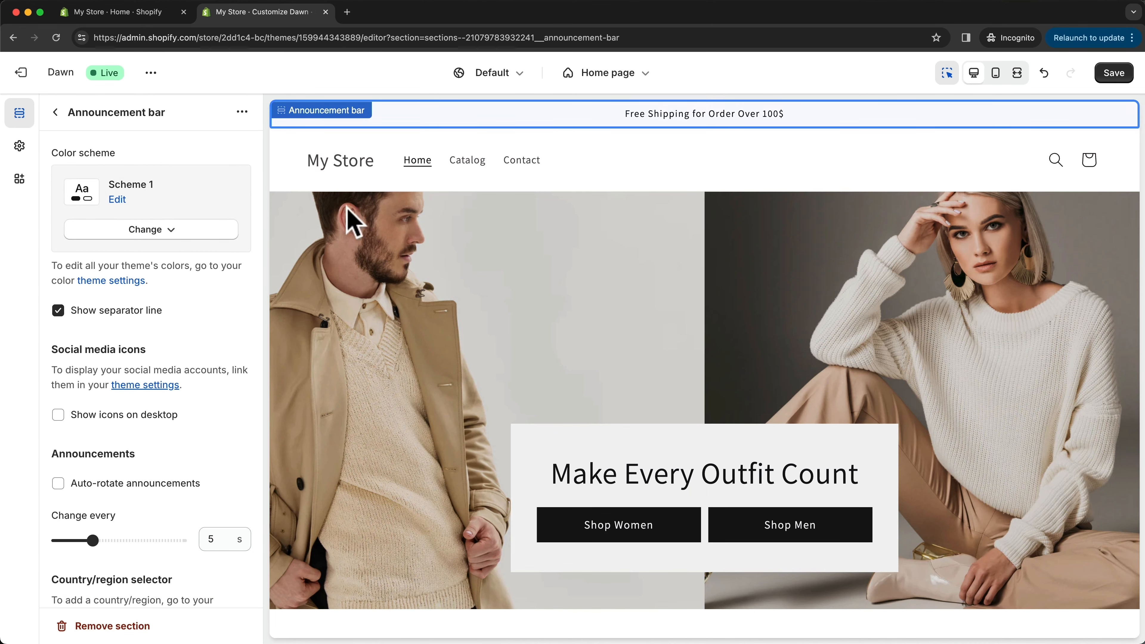
pyautogui.click(149, 230)
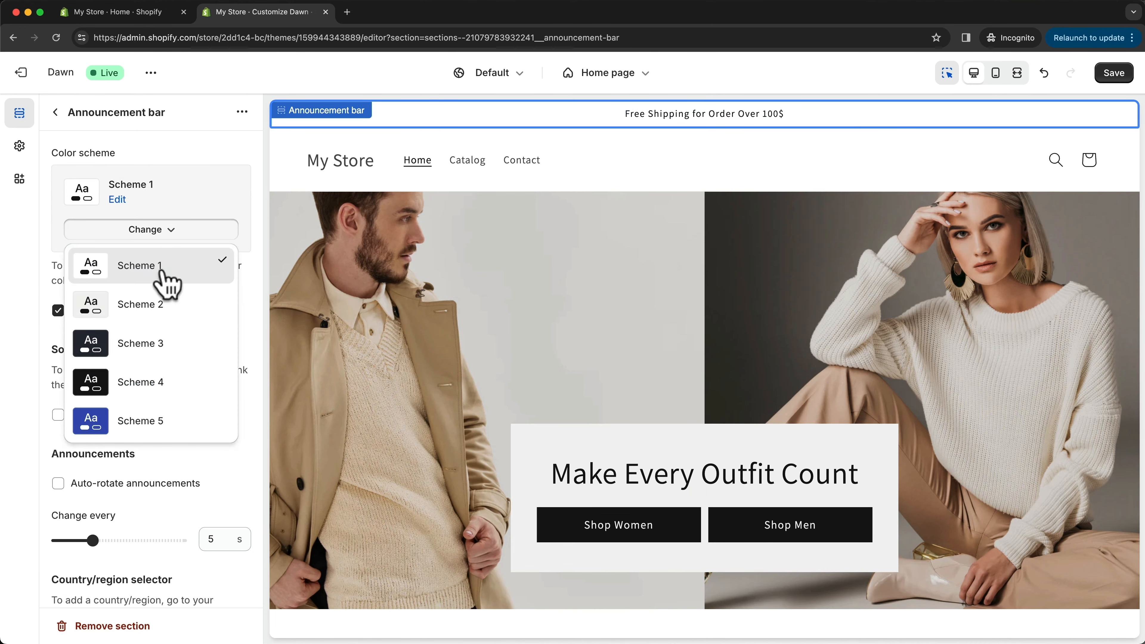
pyautogui.click(157, 354)
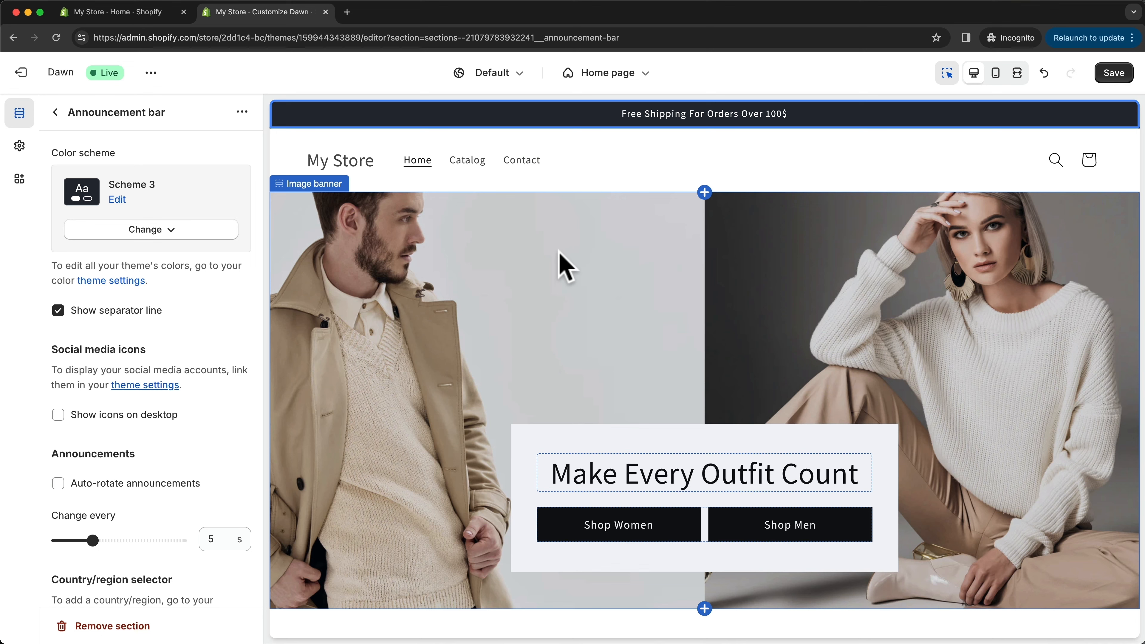
pyautogui.click(55, 112)
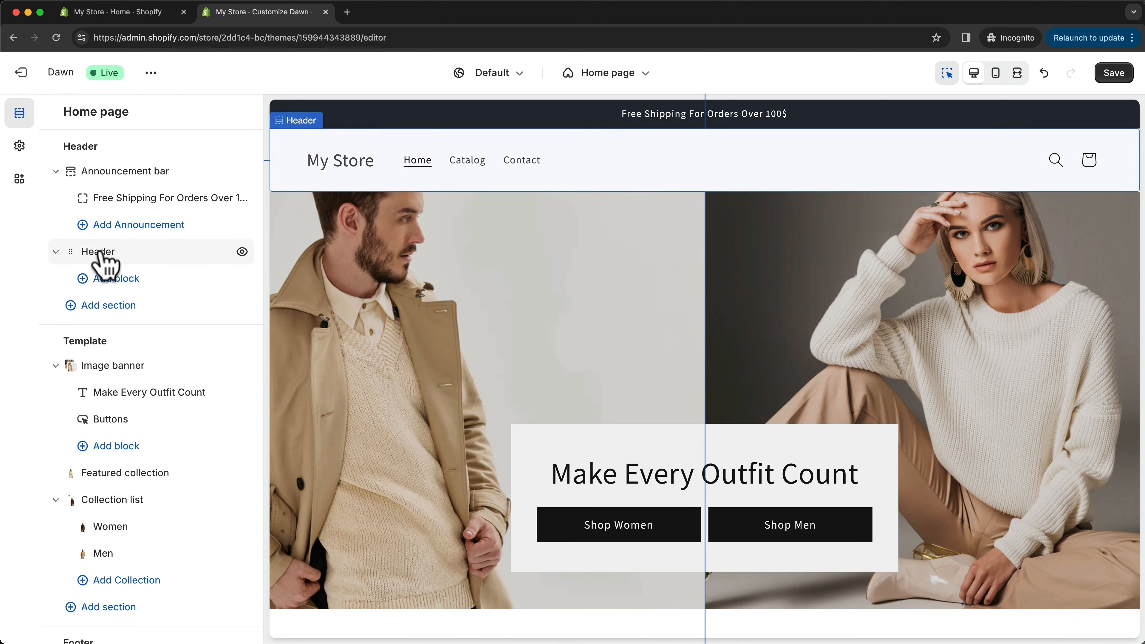
# - In the theme's logo settings, upload the coconut fashion logo image and set its desktop width to 120 px
pyautogui.click(103, 259)
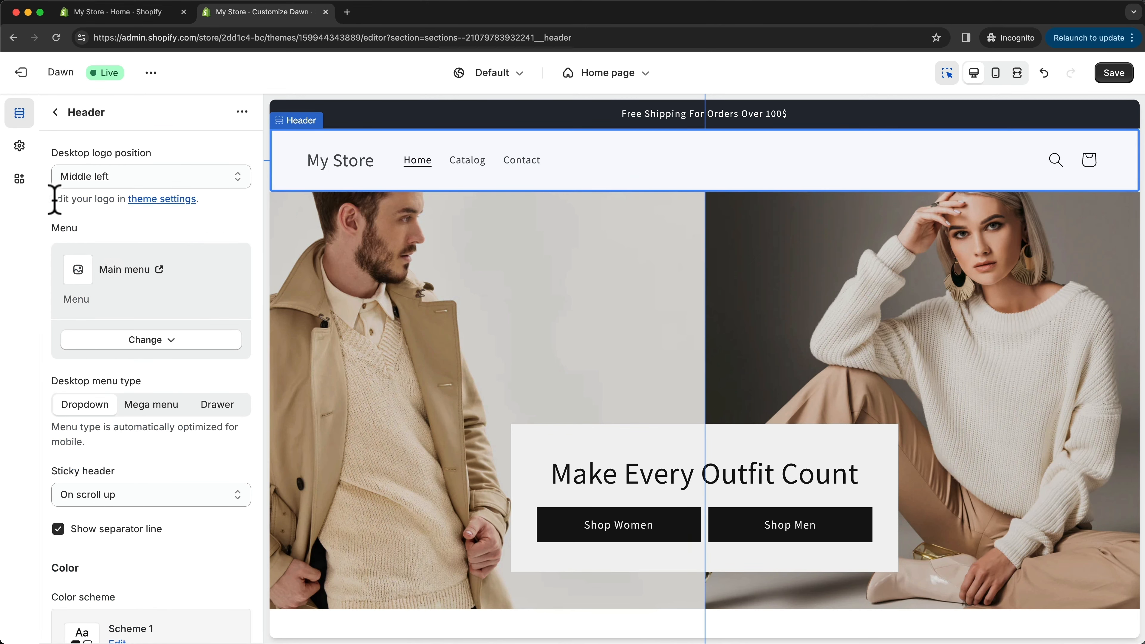
pyautogui.moveTo(55, 199); pyautogui.dragTo(214, 220)
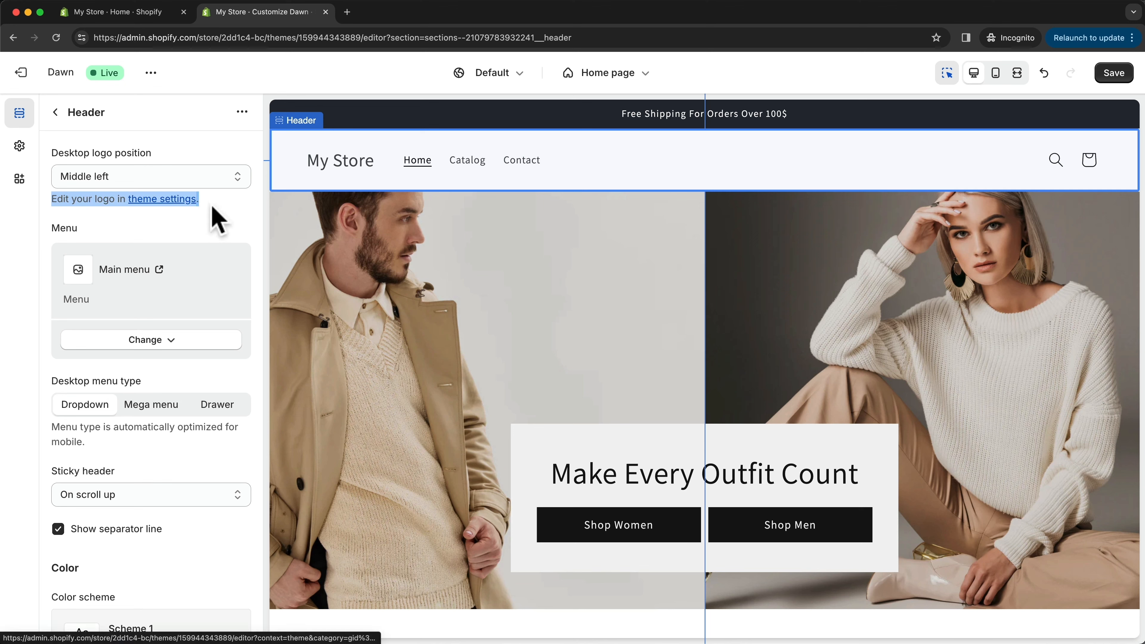
pyautogui.click(212, 225)
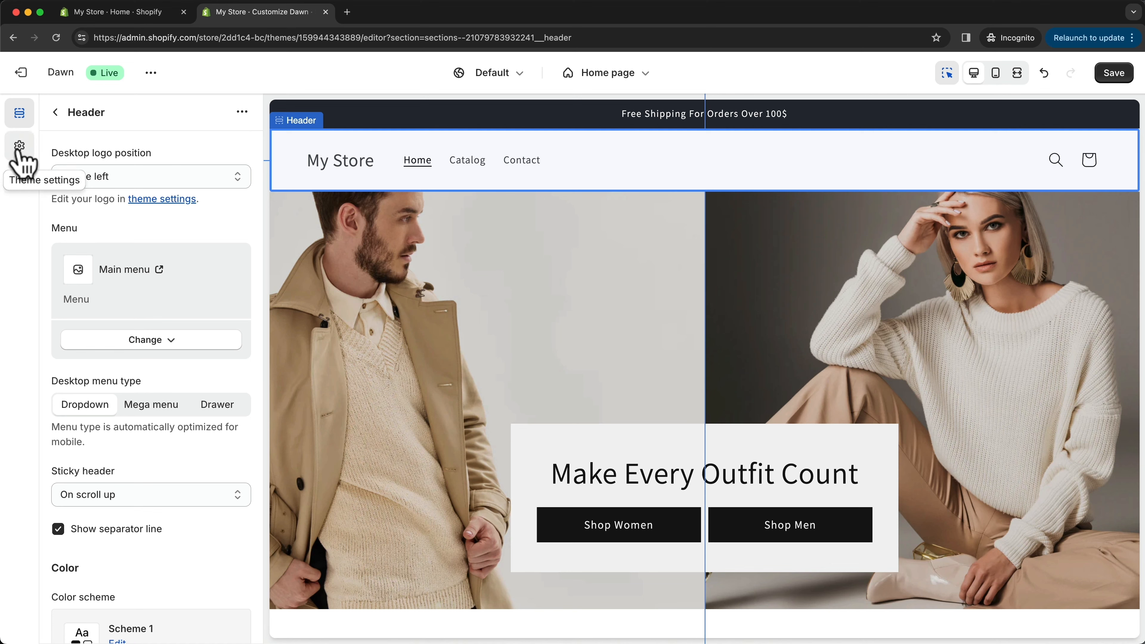
pyautogui.click(20, 146)
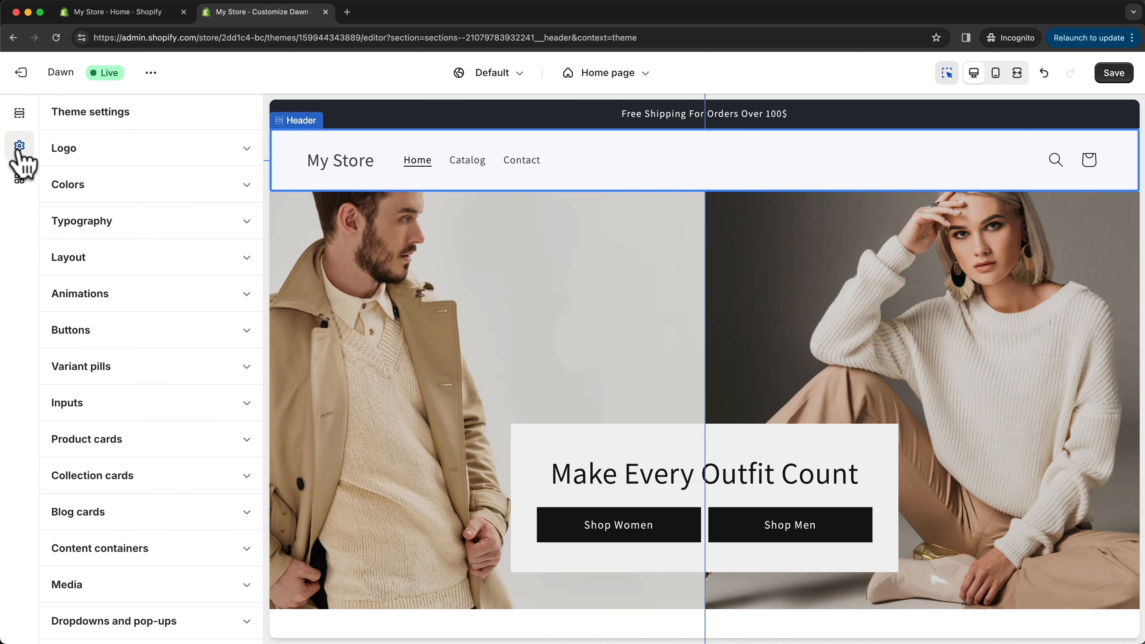
pyautogui.click(235, 149)
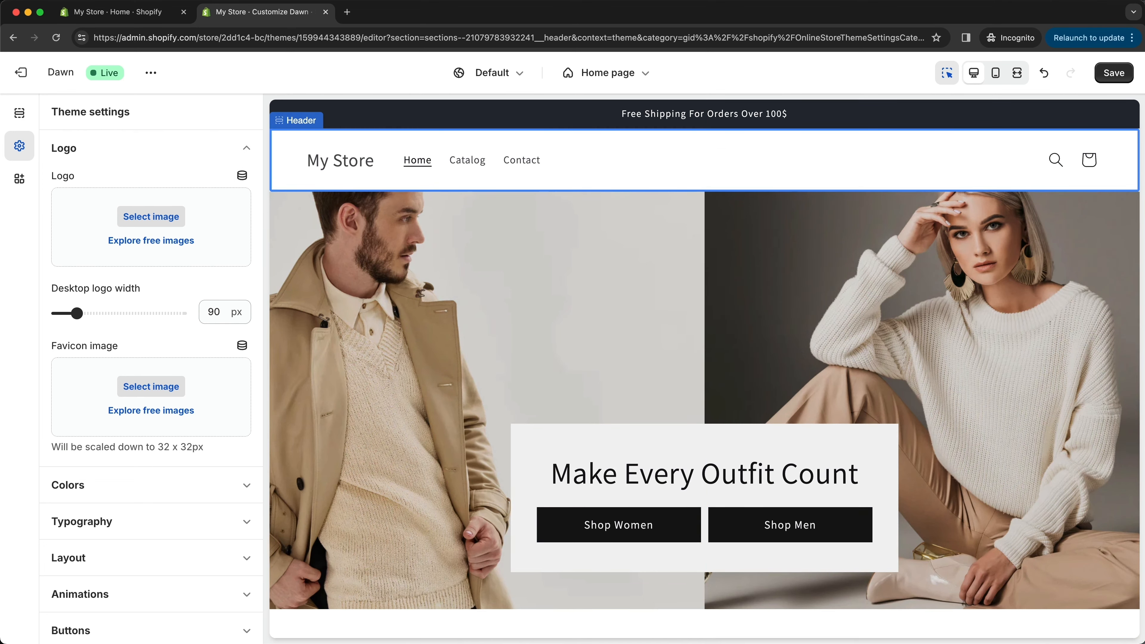
pyautogui.press('super+Tab')
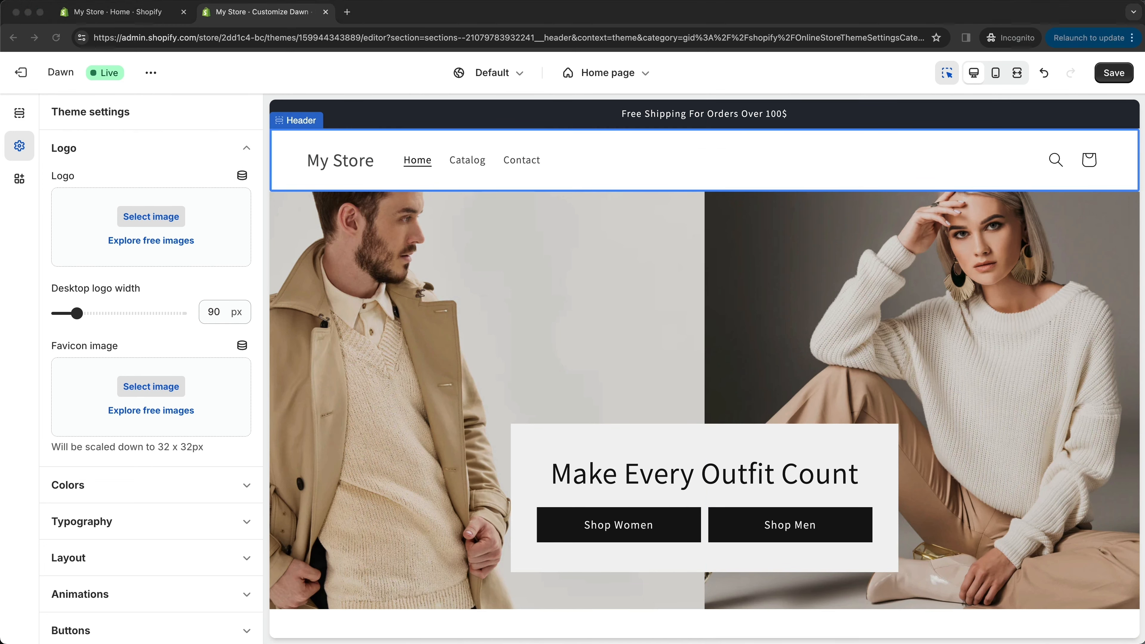
pyautogui.moveTo(428, 632); pyautogui.dragTo(162, 232)
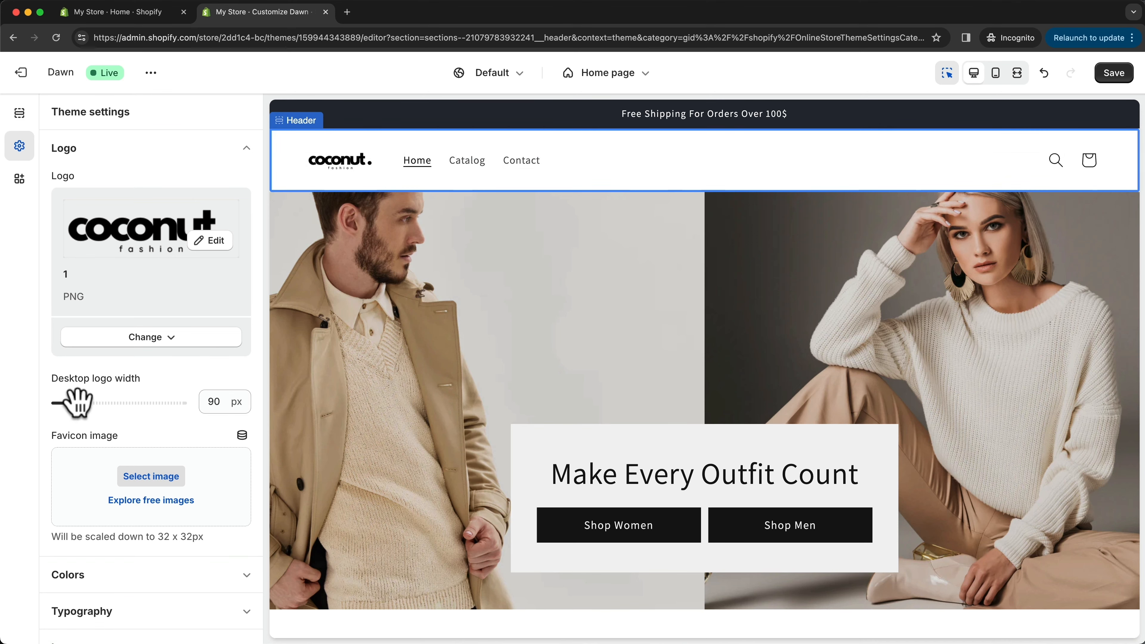
pyautogui.moveTo(79, 402); pyautogui.dragTo(92, 402)
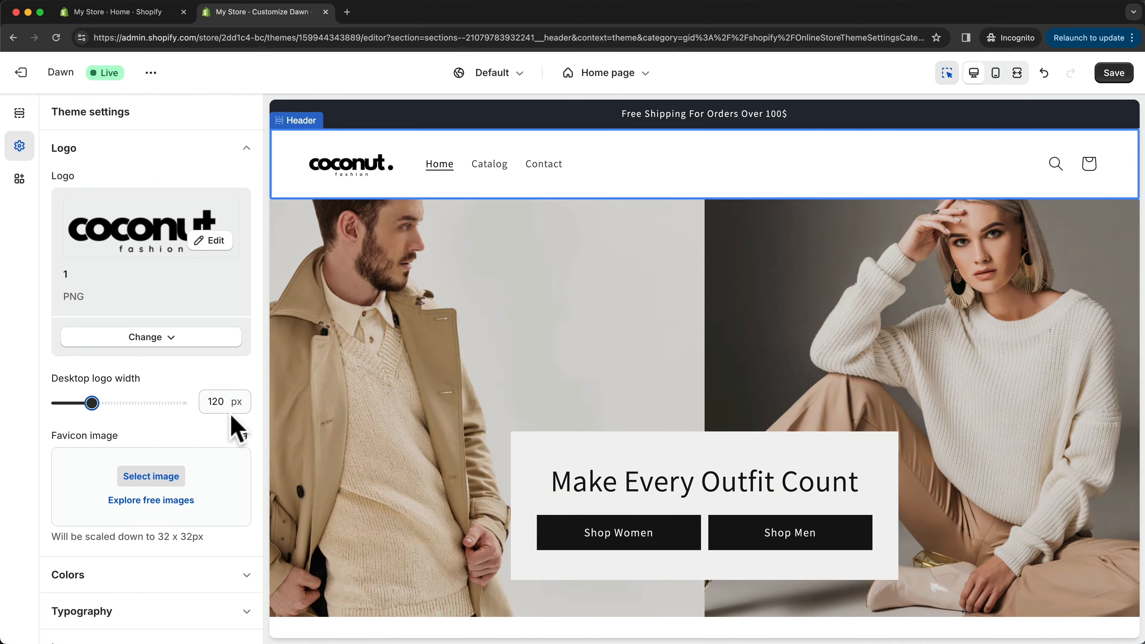
# - Open the online store in a separate browser tab and view its current home page and tab icon
pyautogui.scroll(-3, 232, 428)
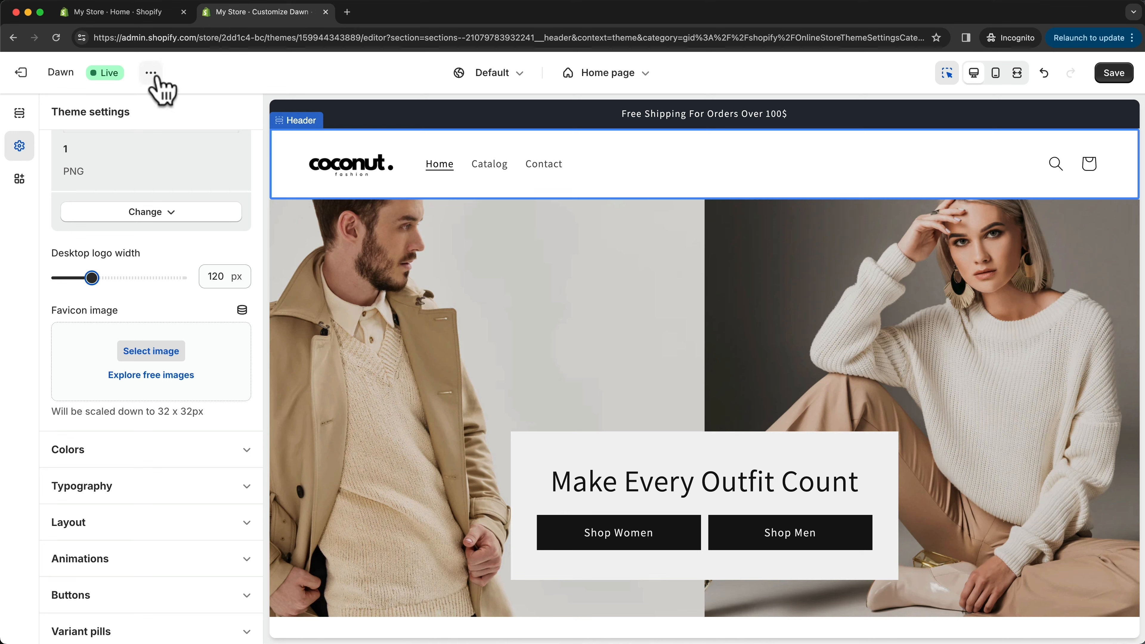
pyautogui.click(151, 73)
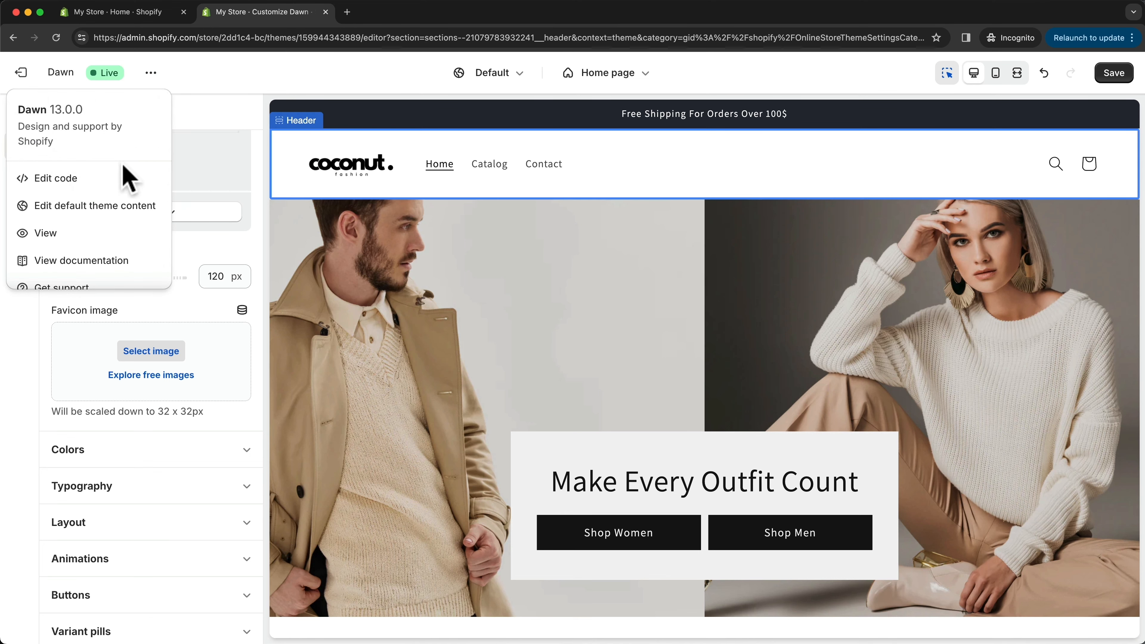
pyautogui.rightClick(86, 232)
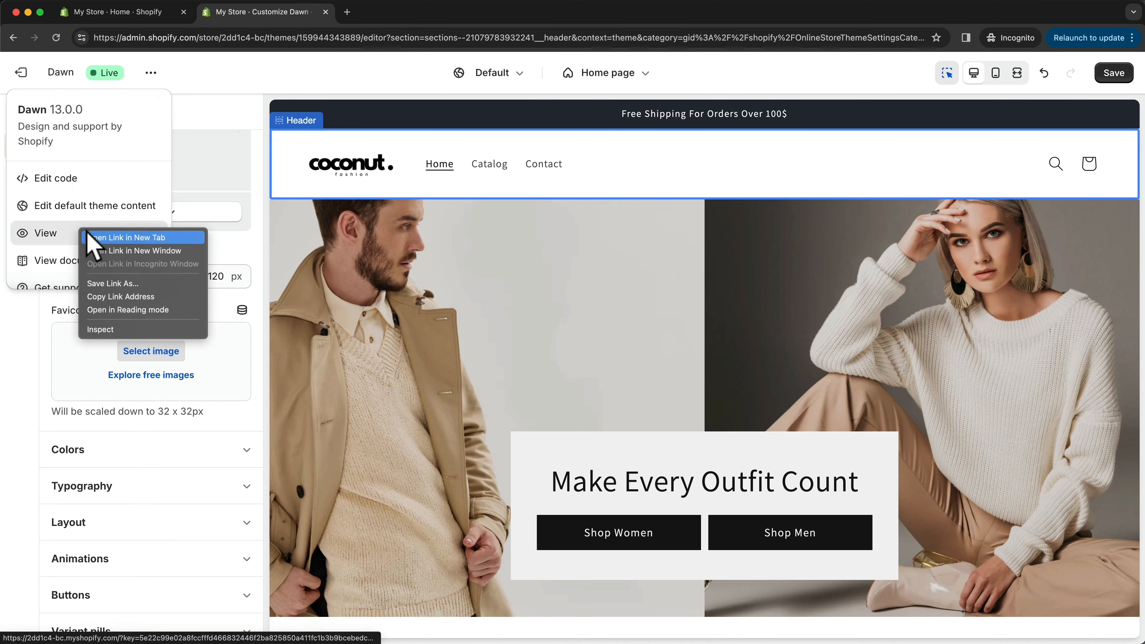
pyautogui.click(86, 231)
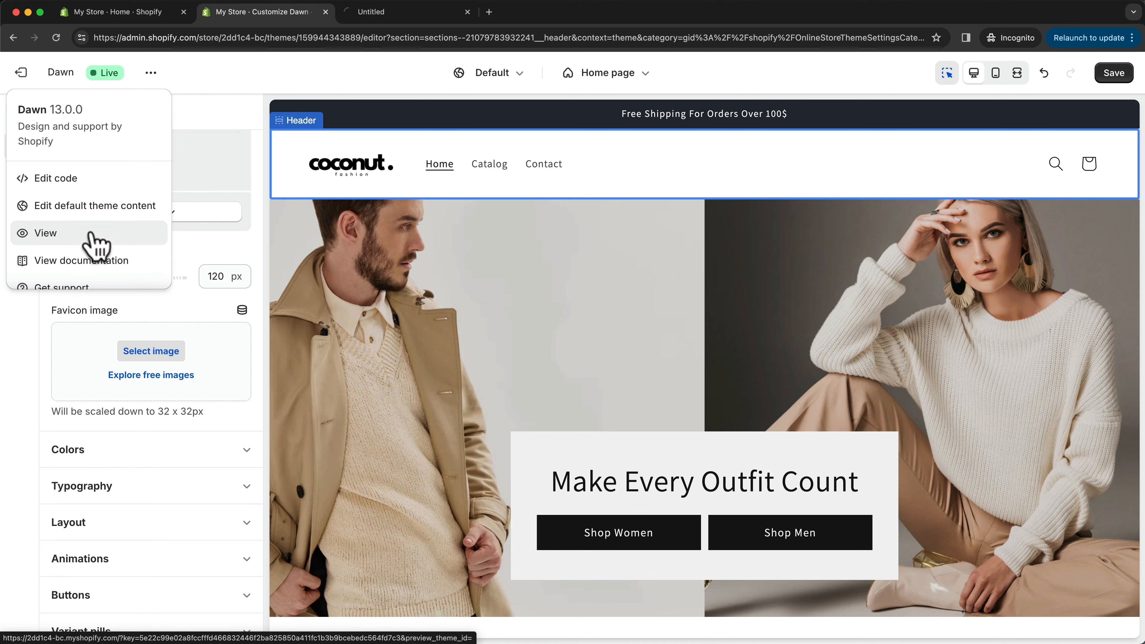
pyautogui.click(393, 14)
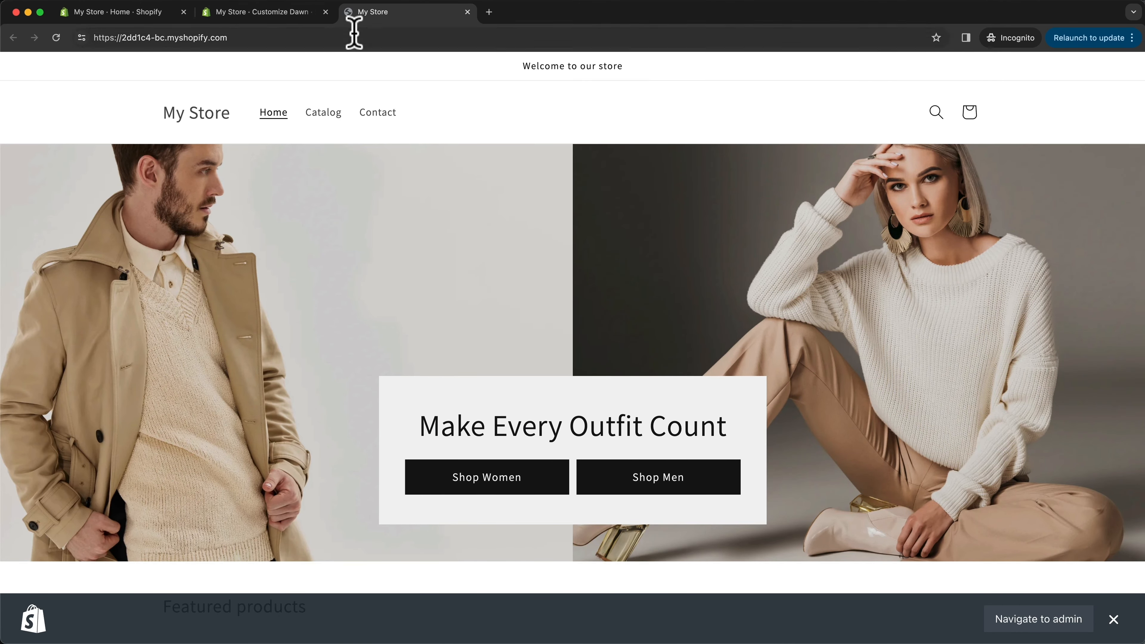
# - Back in the theme editor, upload the white letter C image as the favicon and save the theme
pyautogui.click(277, 14)
pyautogui.click(17, 398)
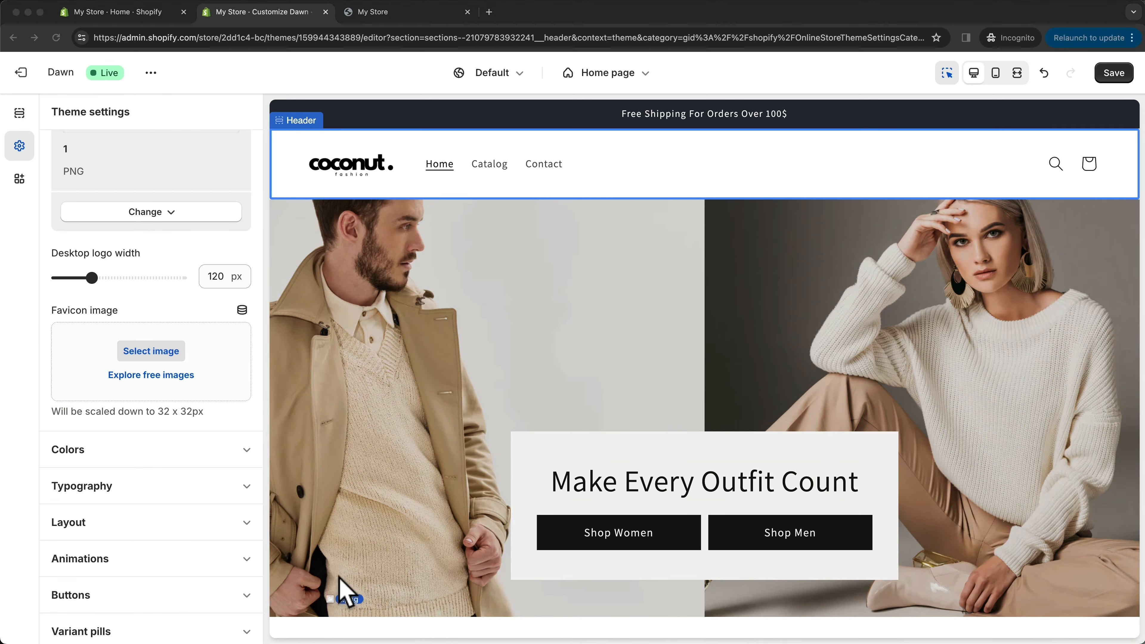
pyautogui.moveTo(341, 586); pyautogui.dragTo(181, 392)
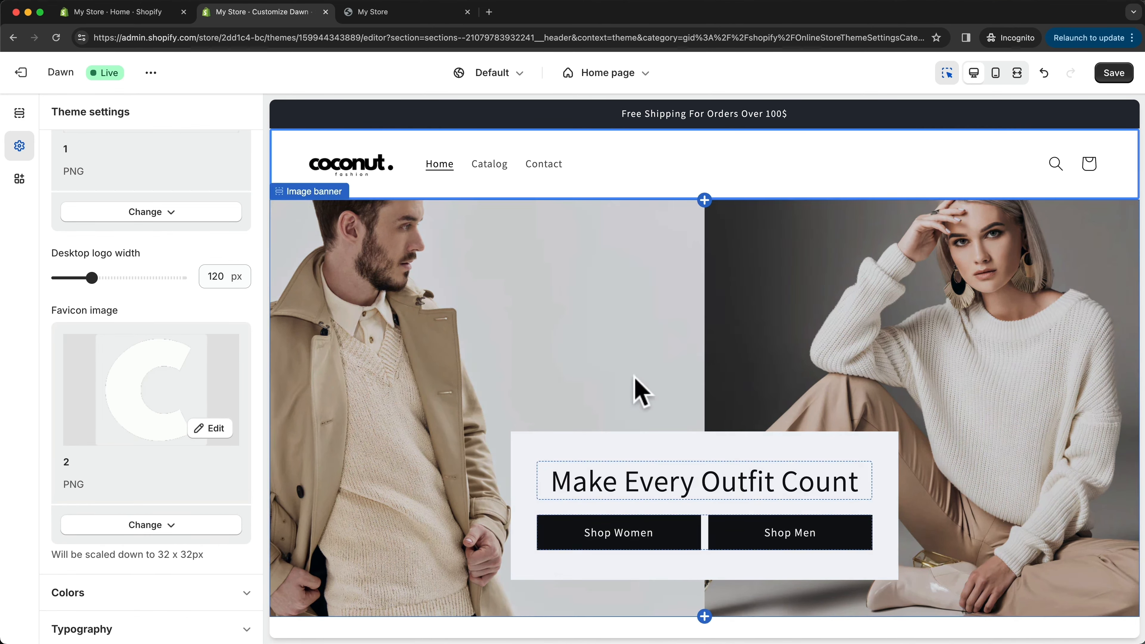
pyautogui.click(1114, 74)
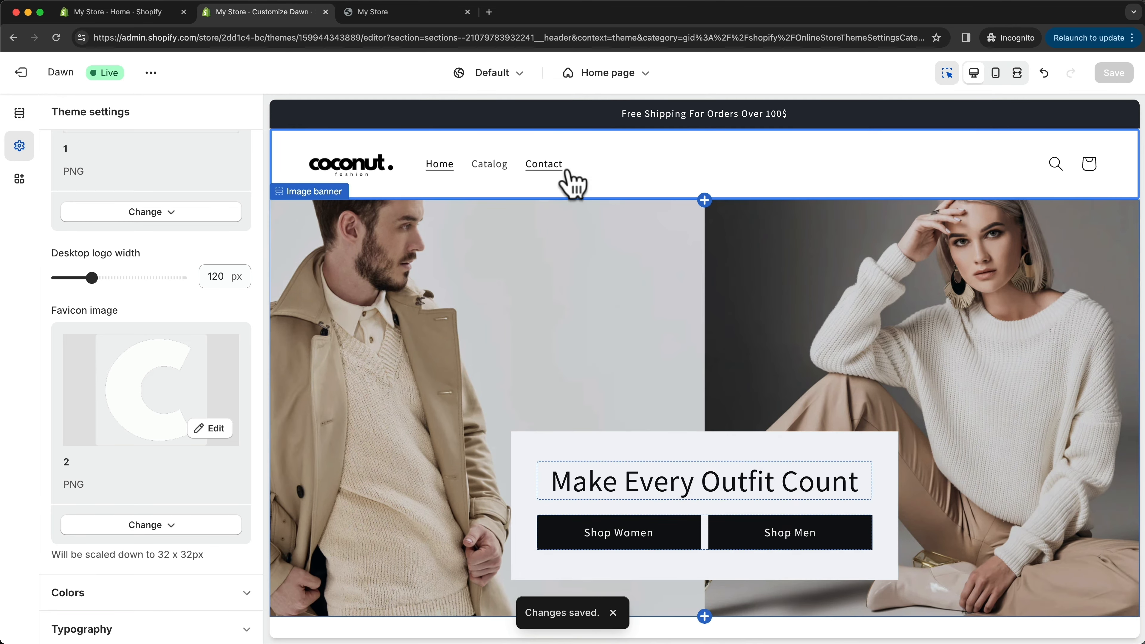
# - Reload the online store page to check the announcement bar, logo and favicon, and close it
pyautogui.click(404, 13)
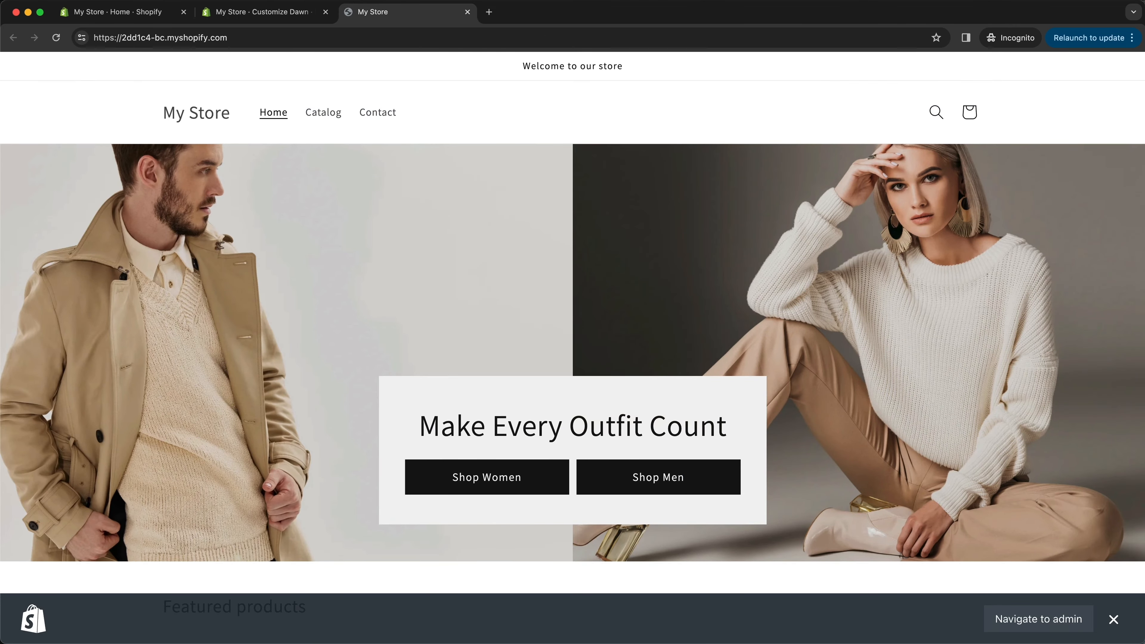
pyautogui.click(56, 38)
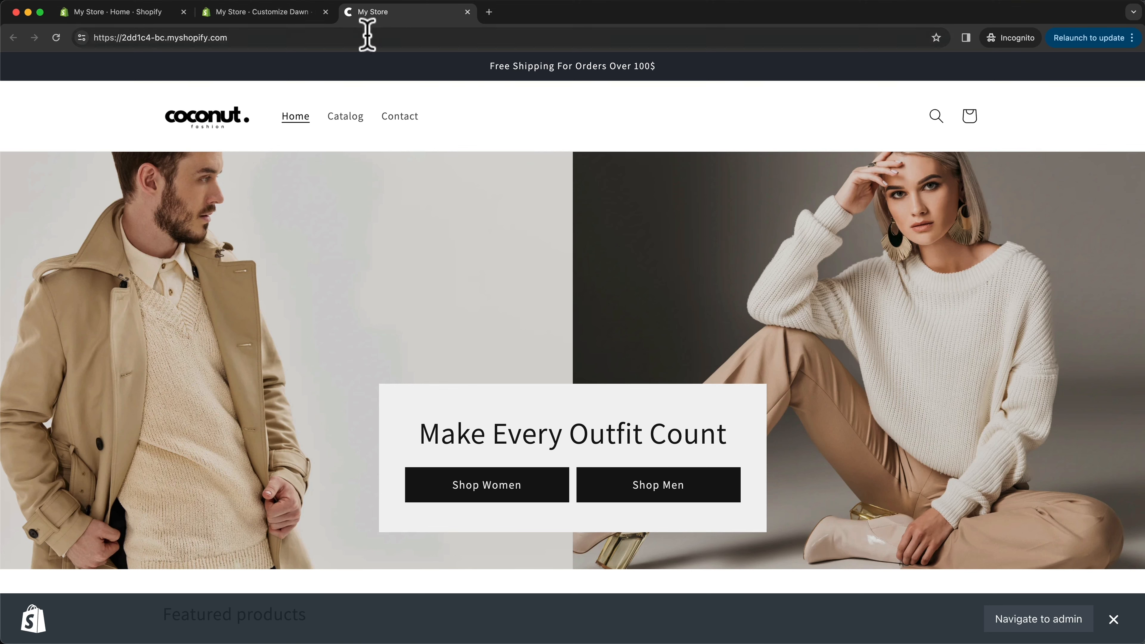
pyautogui.press('super+w')
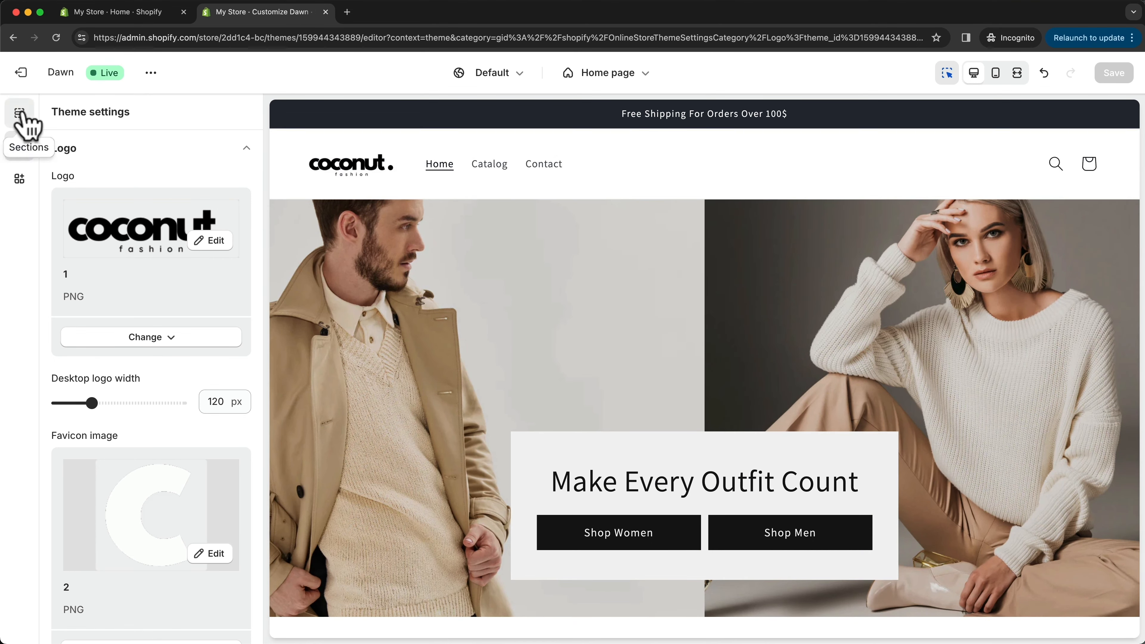
# - Set the Header section's desktop logo position to Middle center and save the theme
pyautogui.click(19, 118)
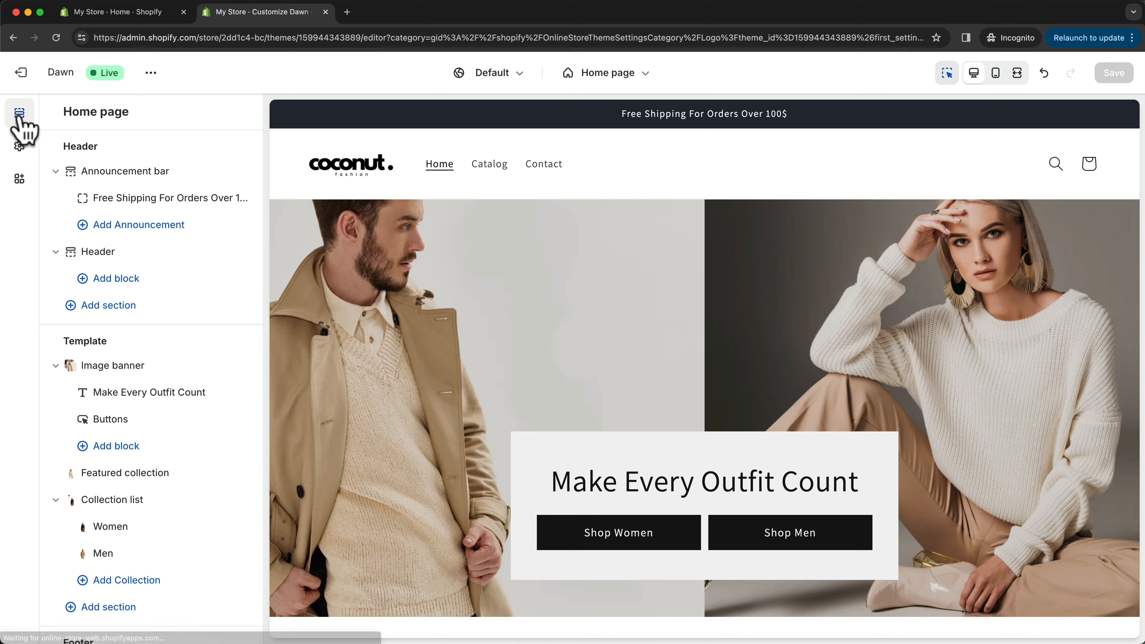
pyautogui.scroll(-2, 194, 291)
pyautogui.scroll(1, 149, 244)
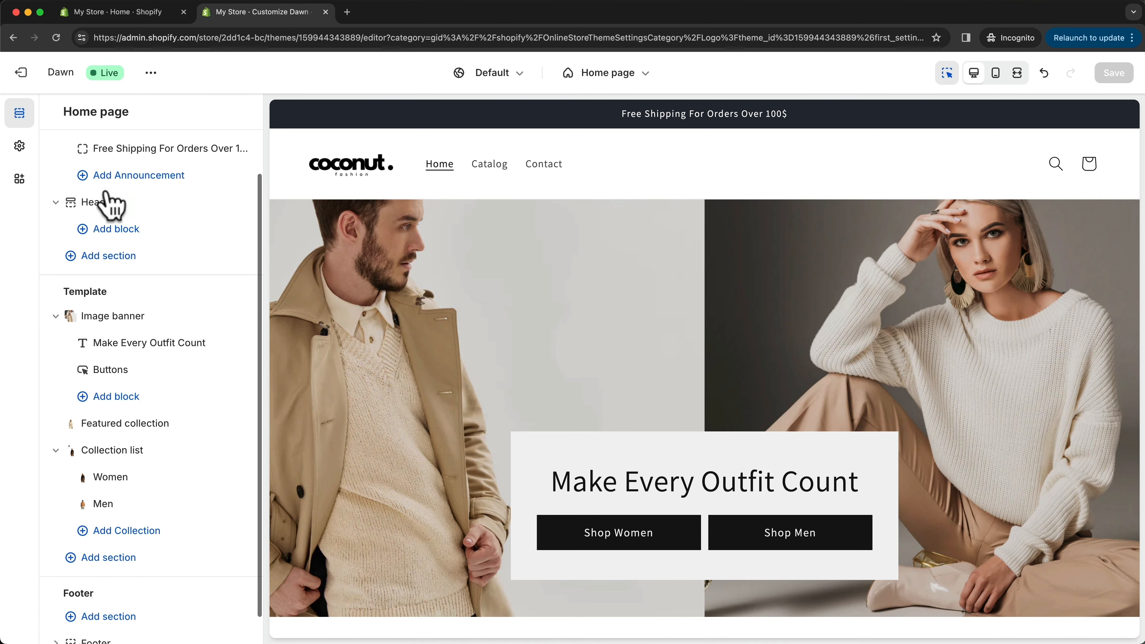
pyautogui.click(99, 205)
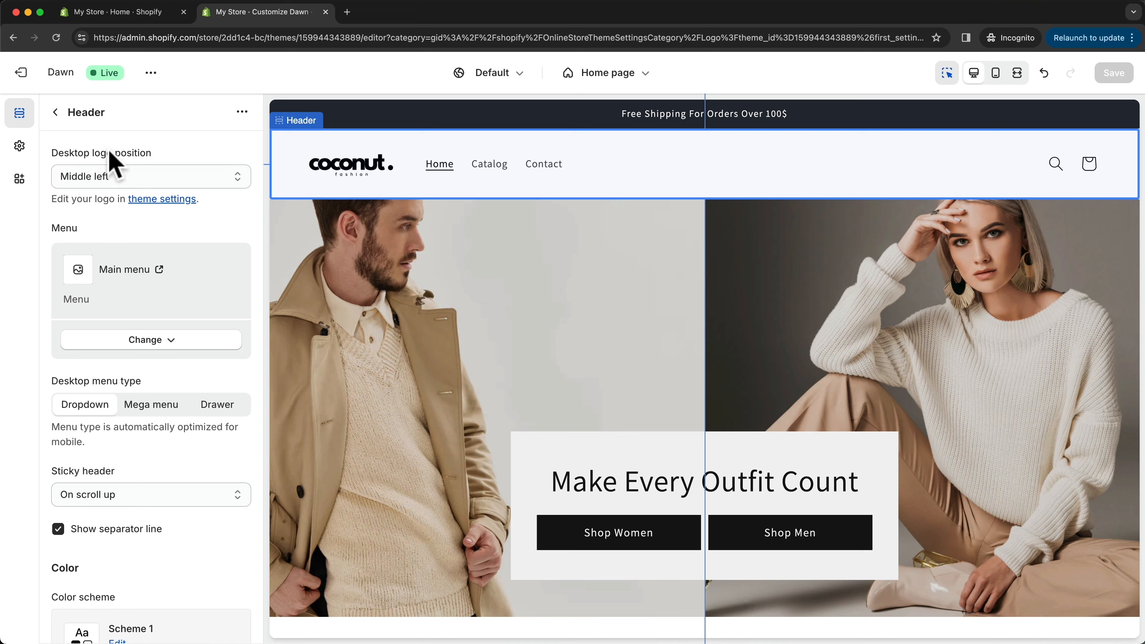
pyautogui.click(97, 182)
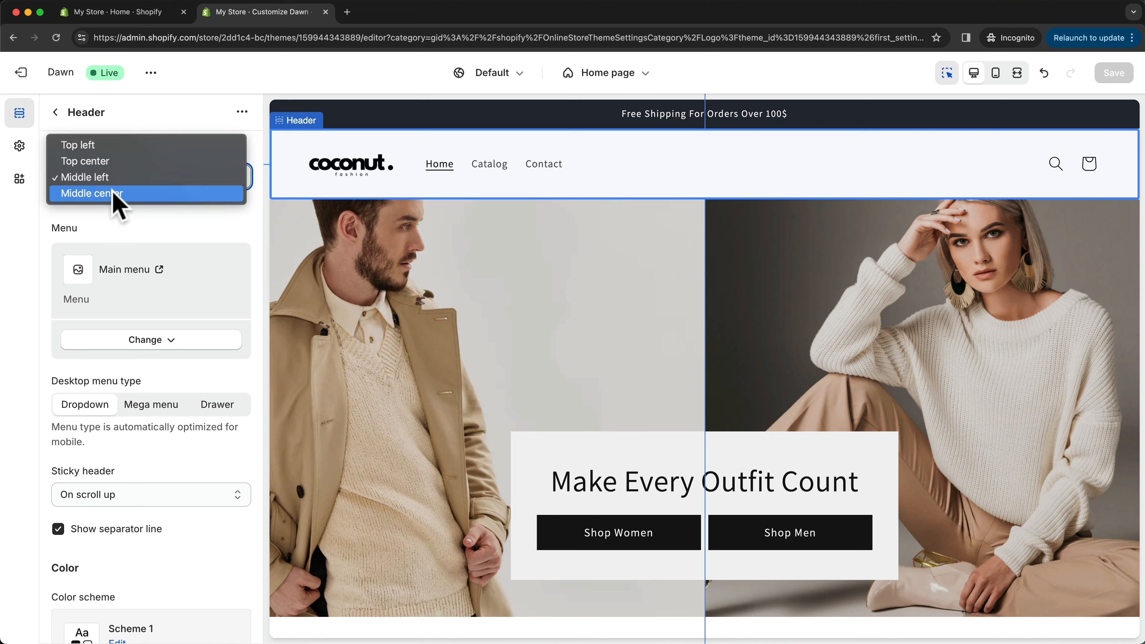
pyautogui.click(114, 194)
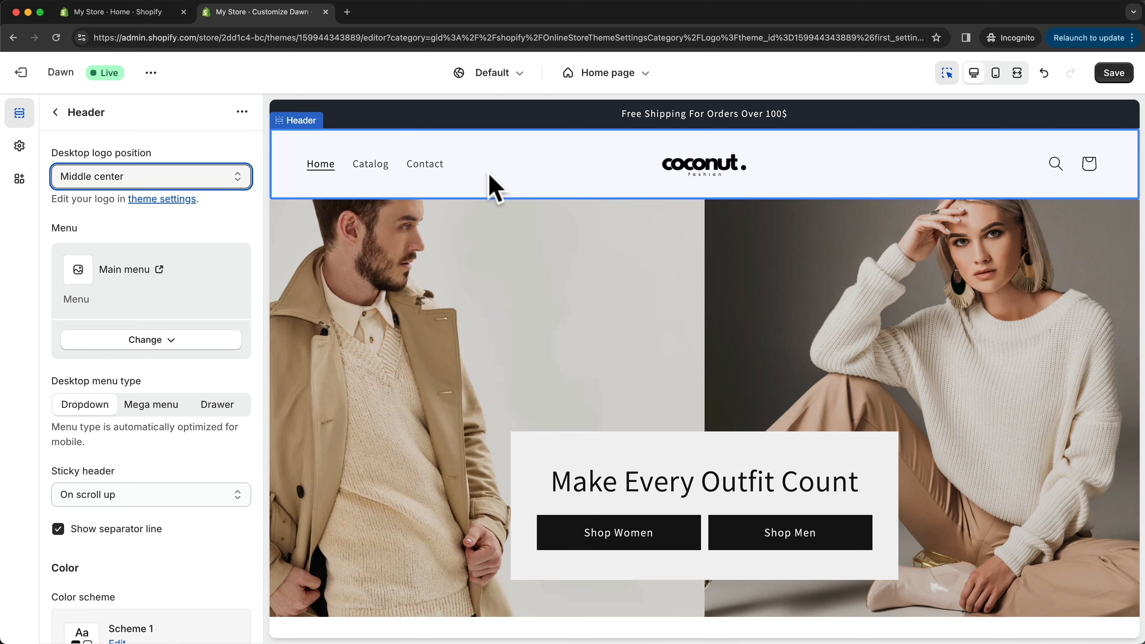
pyautogui.click(1111, 77)
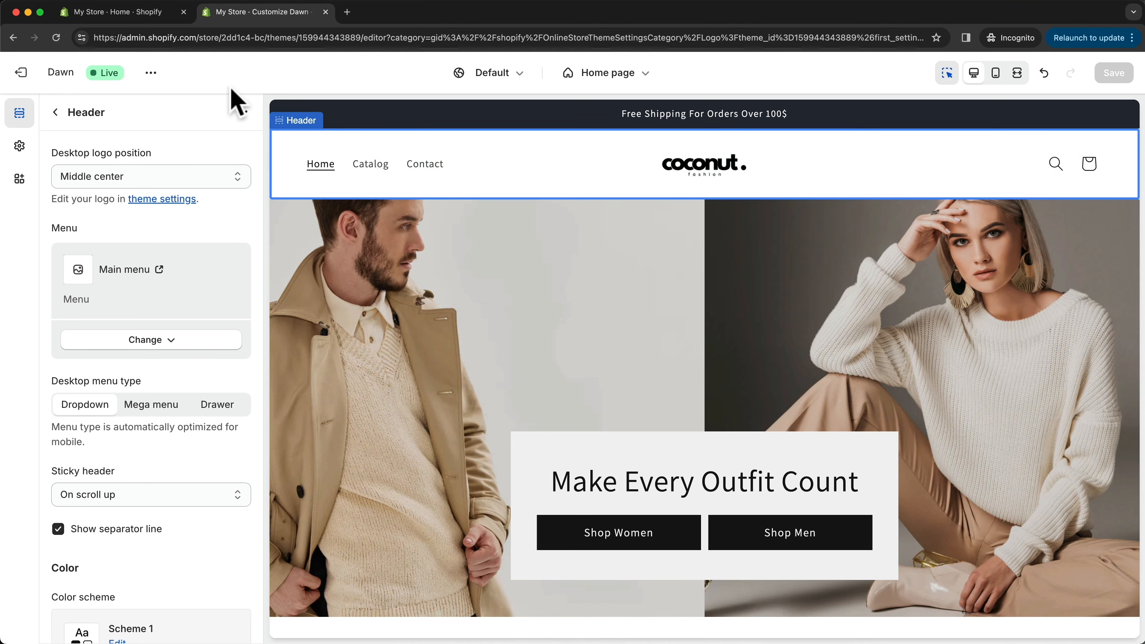
# - In the store admin's online store navigation, open the Main menu and remove its Home, Catalog and Contact items
pyautogui.click(161, 13)
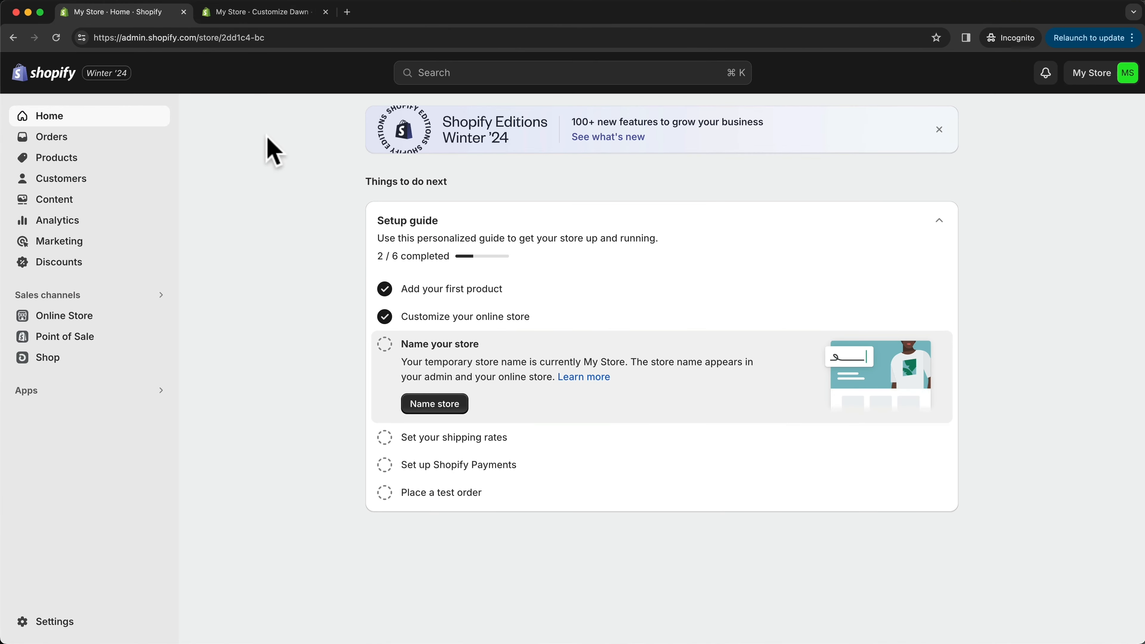
pyautogui.click(97, 320)
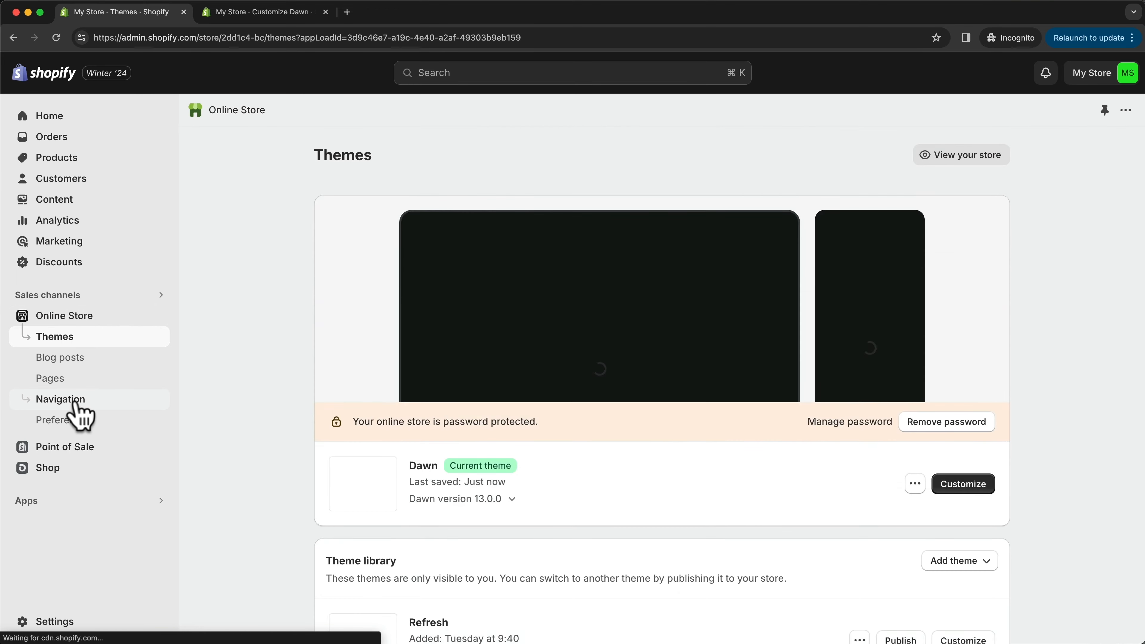
pyautogui.click(75, 403)
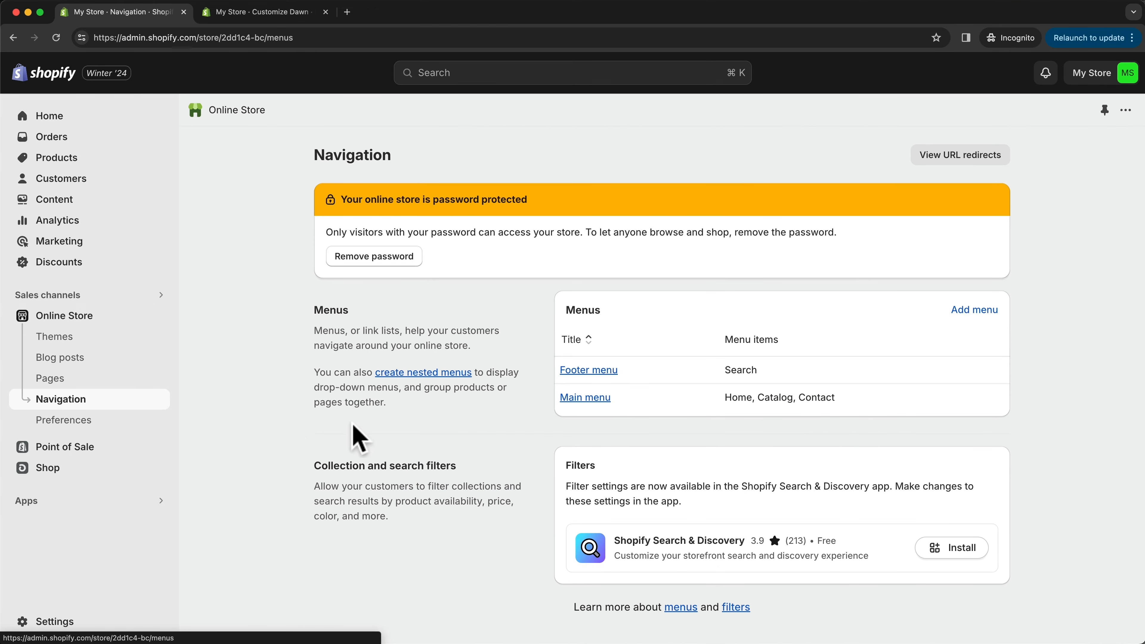
pyautogui.click(586, 398)
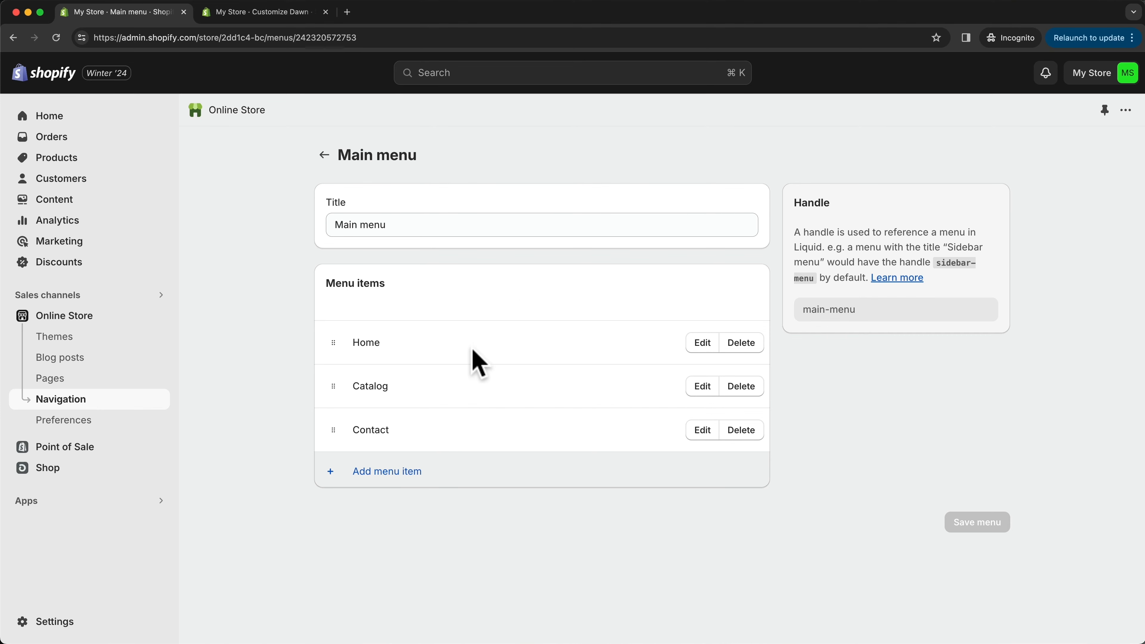
pyautogui.click(736, 345)
pyautogui.click(761, 396)
pyautogui.click(741, 342)
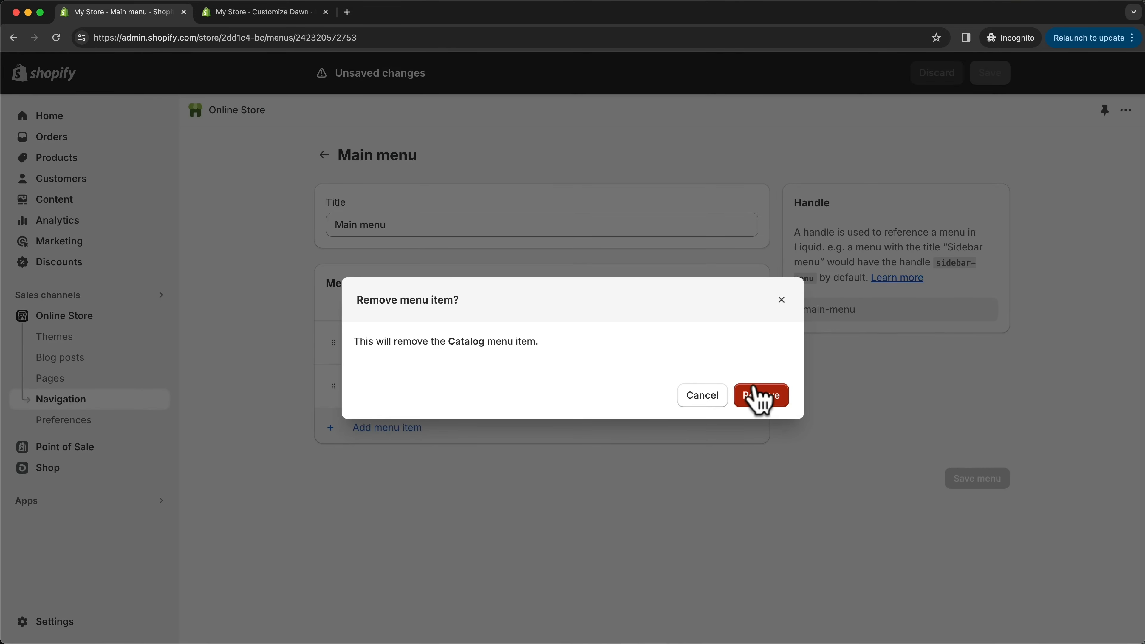
pyautogui.click(758, 396)
pyautogui.click(741, 344)
pyautogui.click(760, 397)
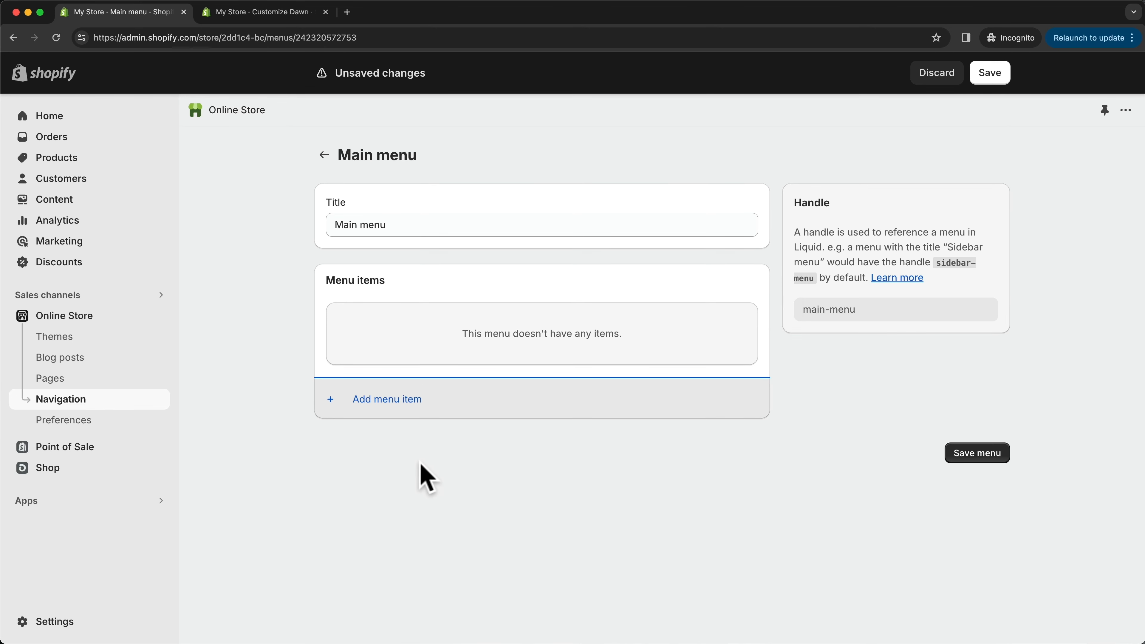
# - Add a Women item to the Main menu, linked to the Women collection
pyautogui.click(377, 400)
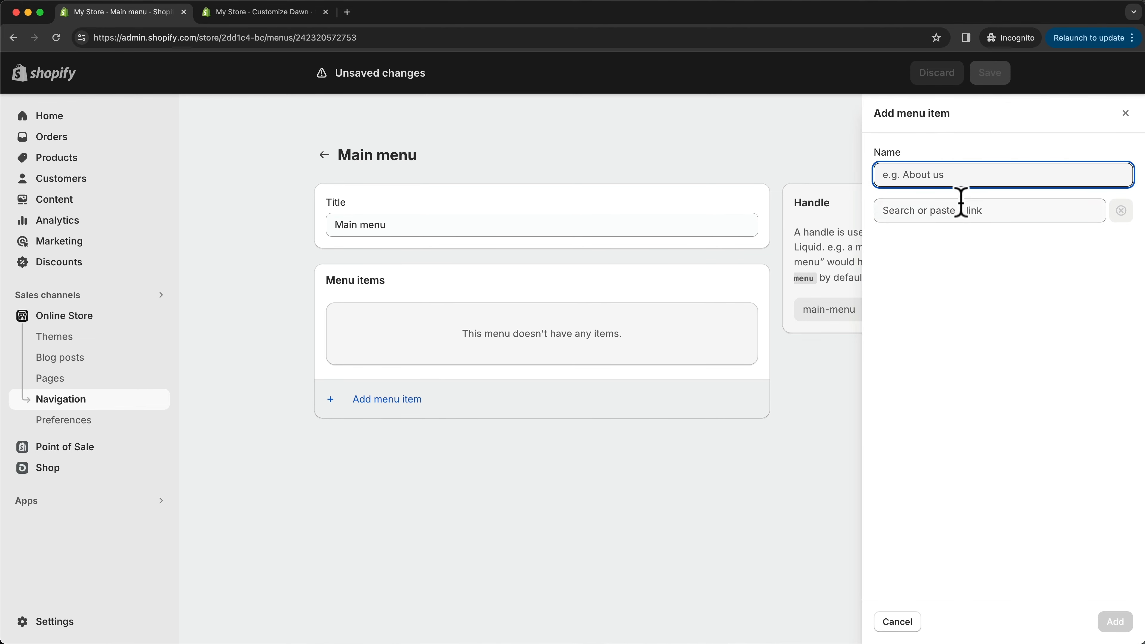
pyautogui.click(918, 211)
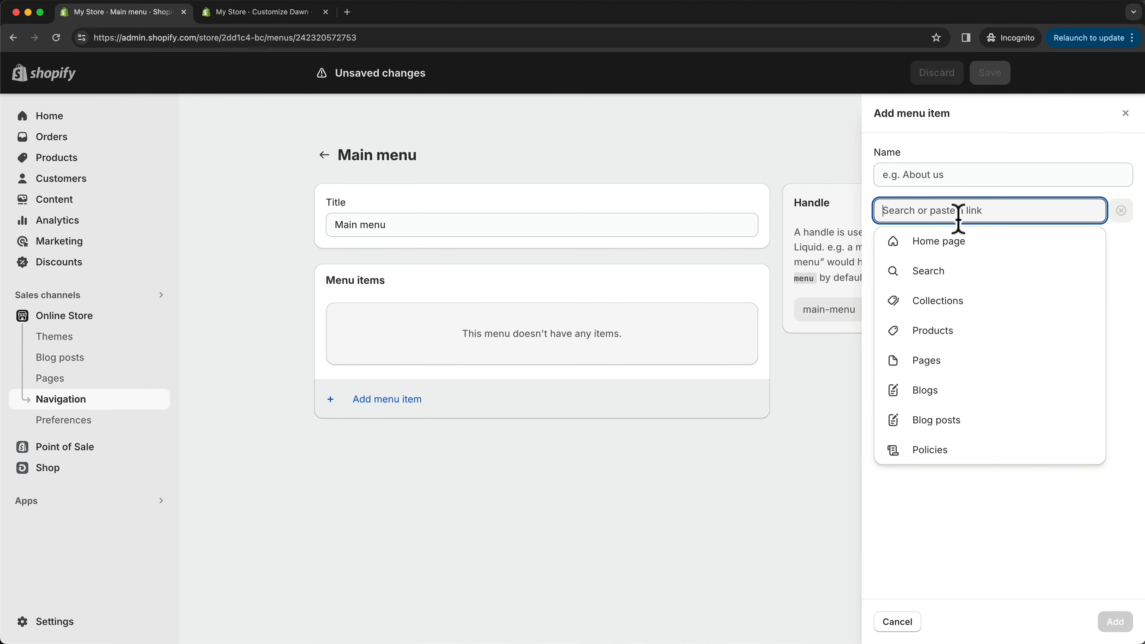
pyautogui.click(937, 301)
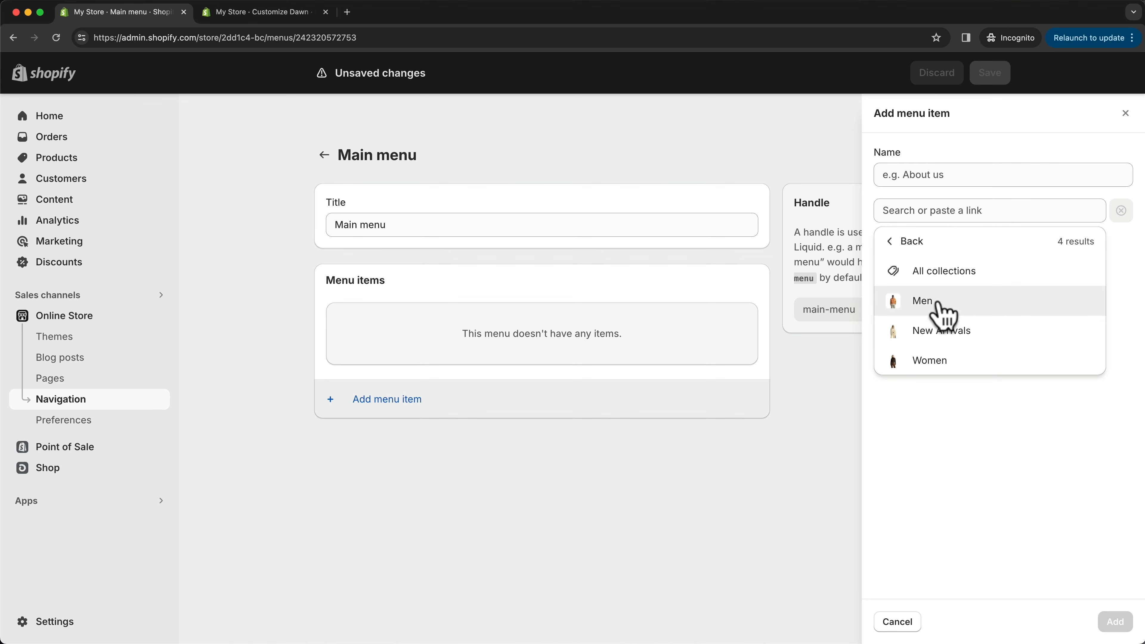
pyautogui.click(931, 363)
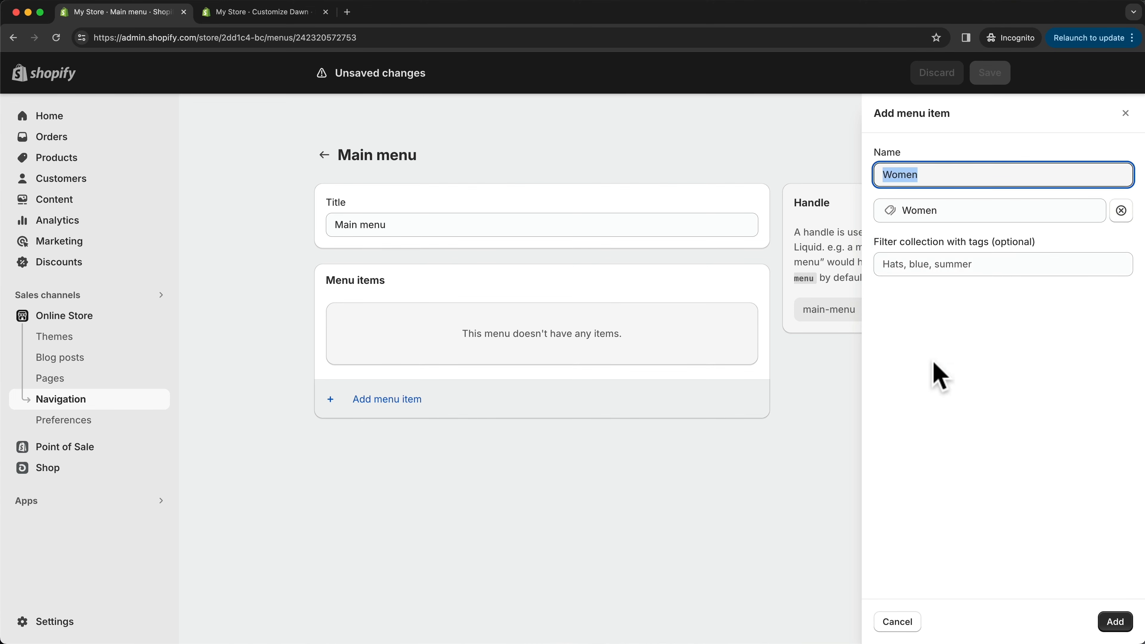
pyautogui.click(1113, 620)
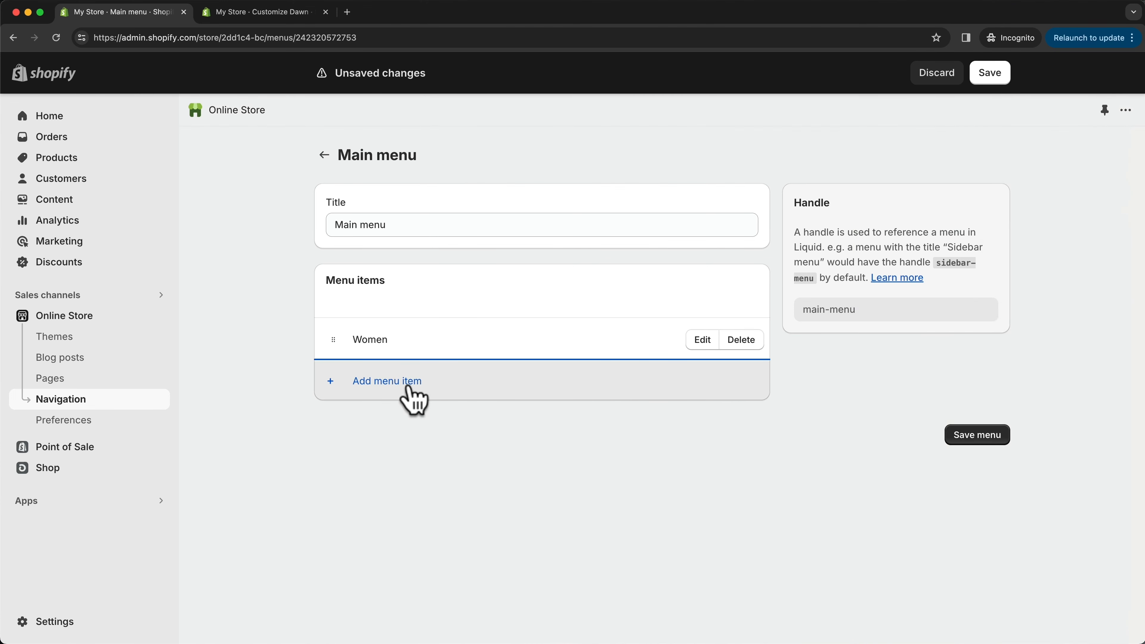
# - Add a Men item below Women in the Main menu, linked to the Men collection
pyautogui.click(408, 389)
pyautogui.click(950, 211)
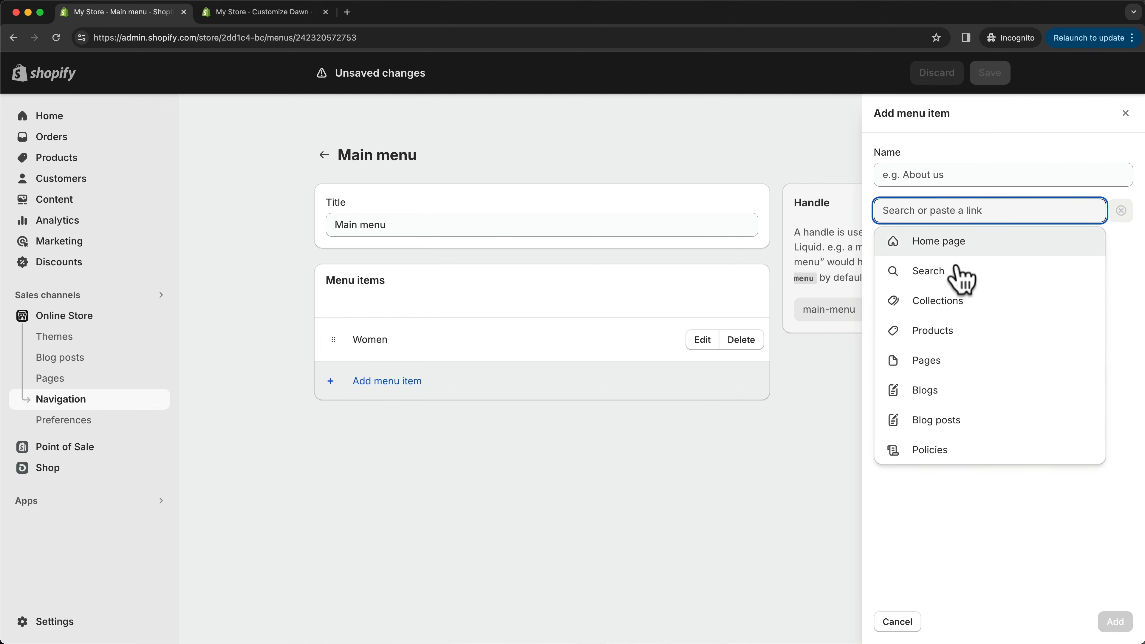
pyautogui.click(951, 301)
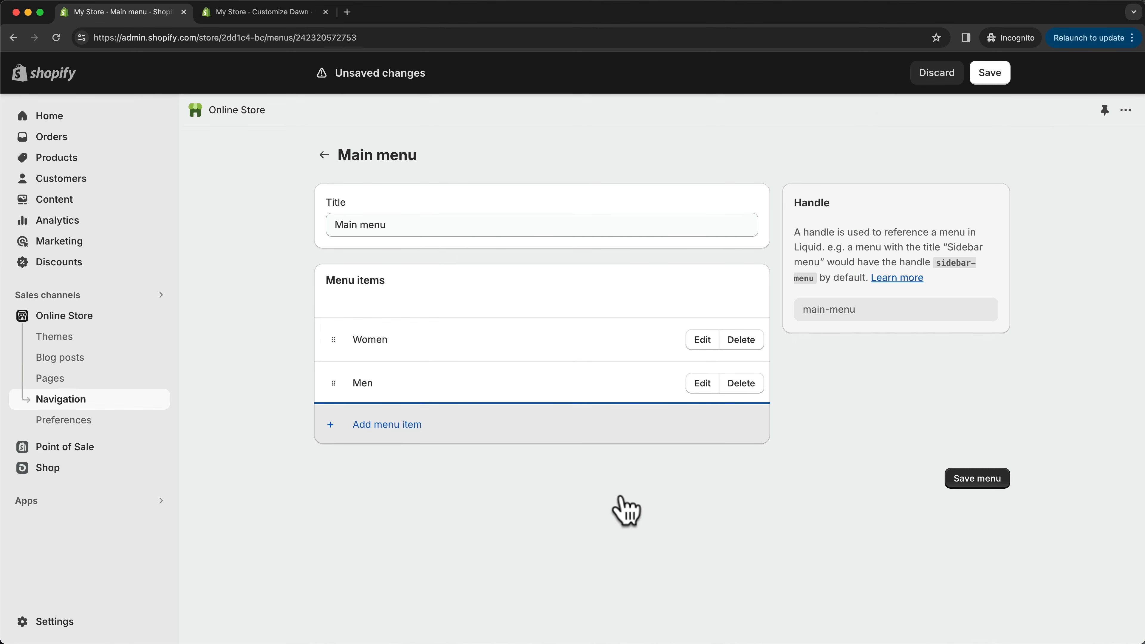
# - Add a menu item named Shop with a link from the Products group, and save the Main menu
pyautogui.click(404, 427)
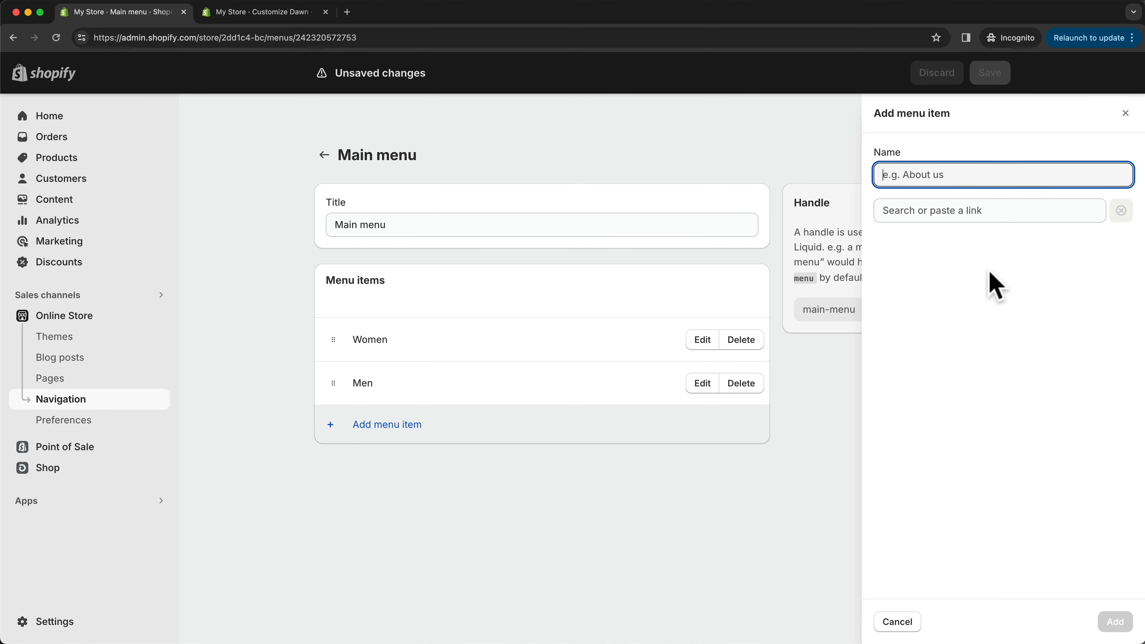
pyautogui.write('Shop')
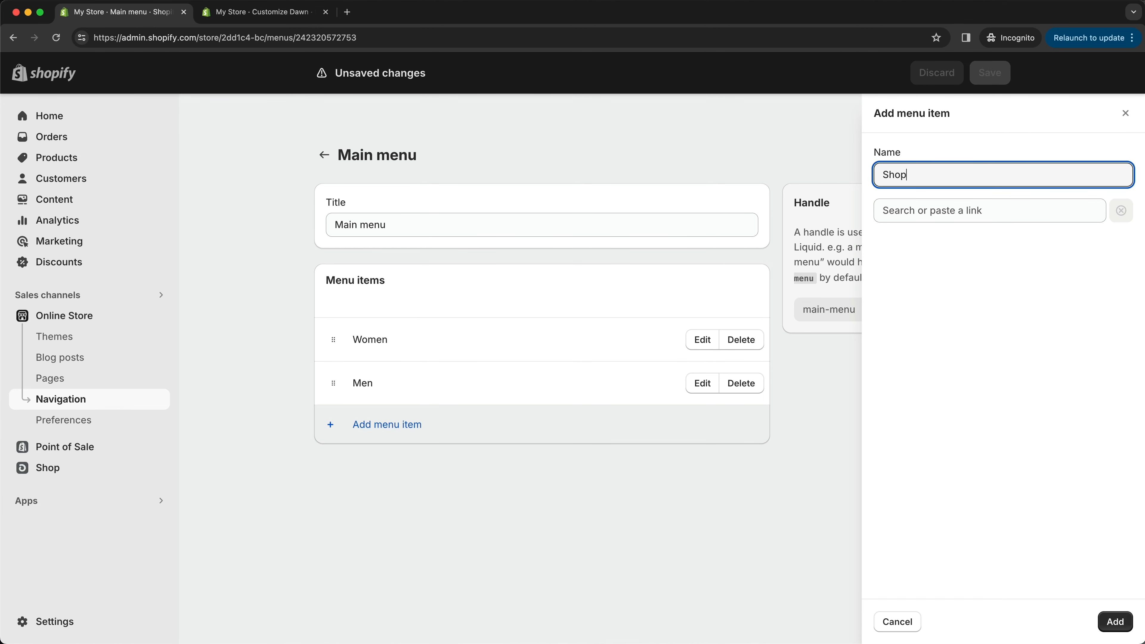
pyautogui.click(981, 211)
pyautogui.click(972, 329)
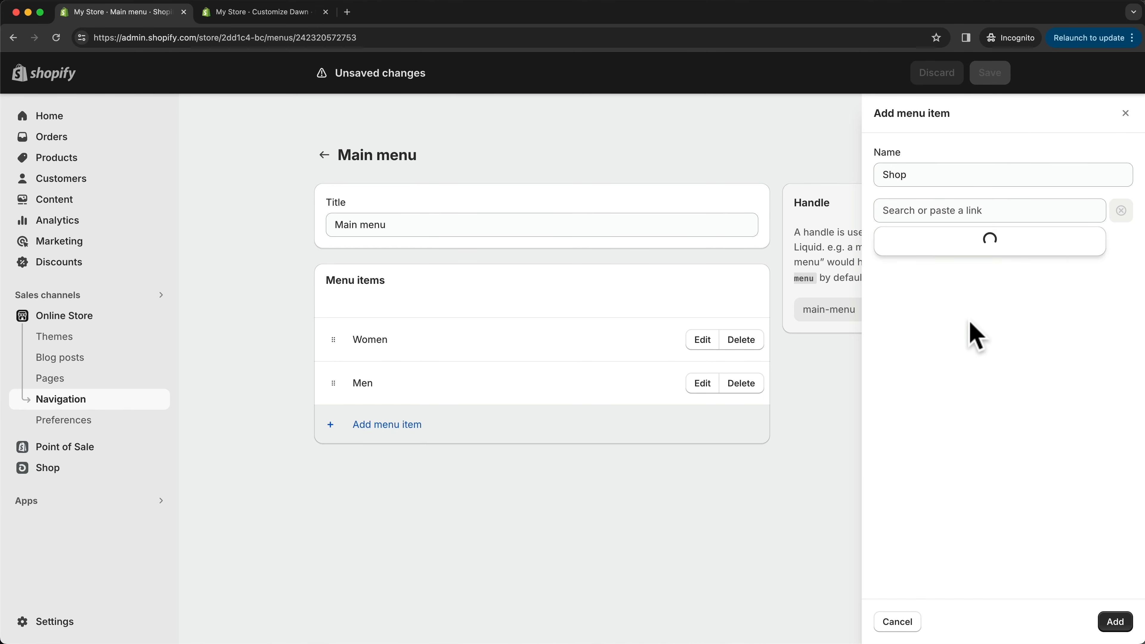
pyautogui.click(959, 277)
pyautogui.click(1115, 622)
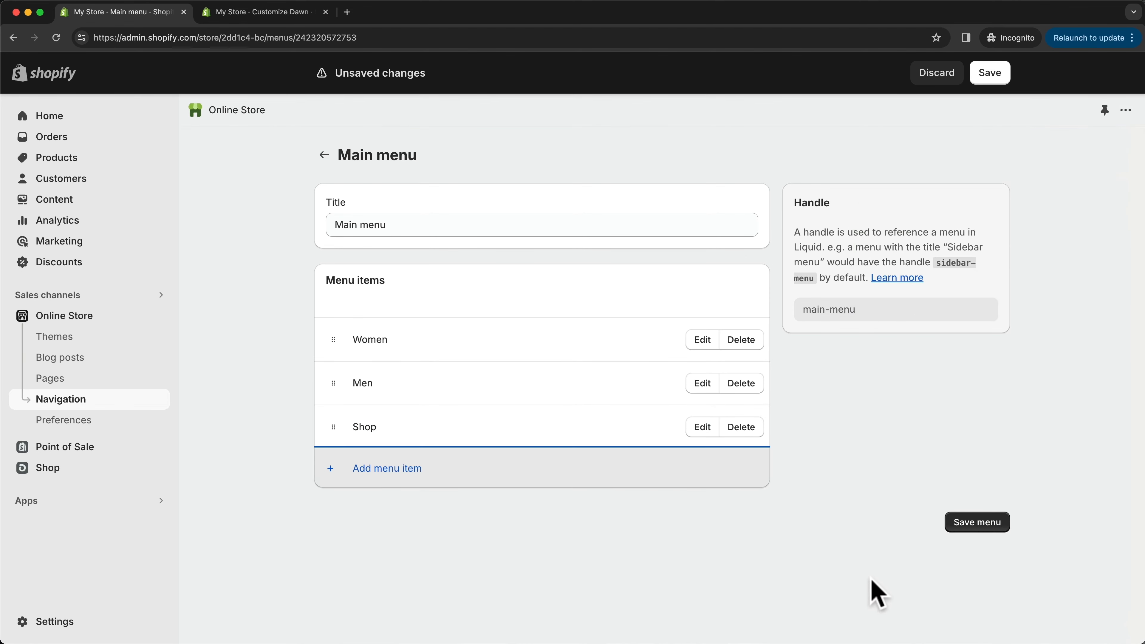
pyautogui.click(984, 524)
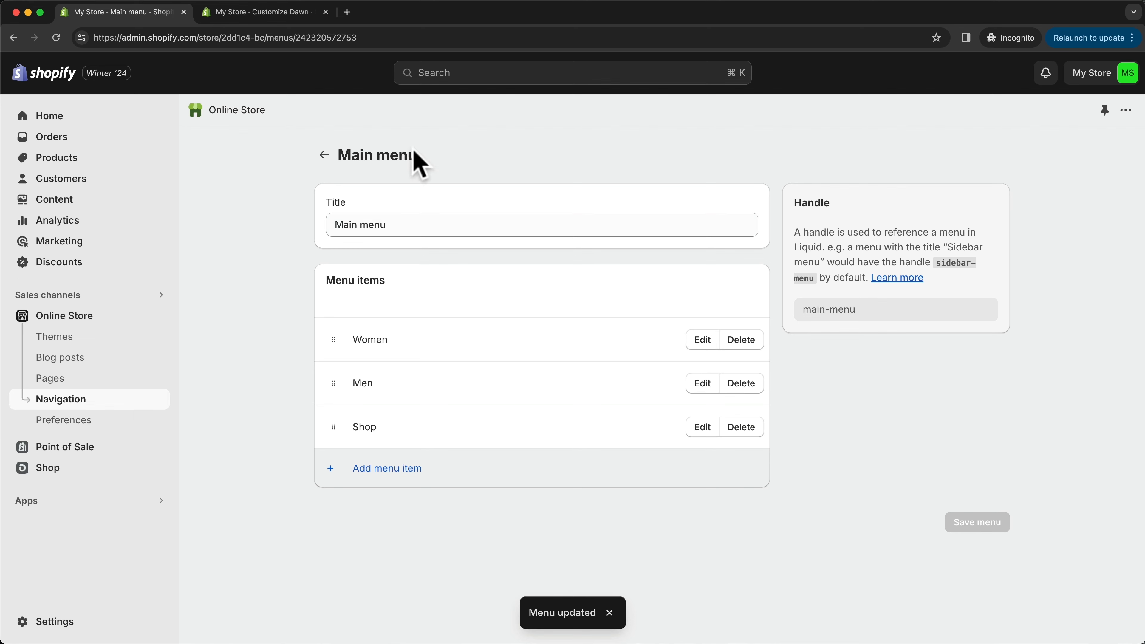
# - Reload the theme editor to check the header menu, and review the home page down to the footer's email signup
pyautogui.click(270, 12)
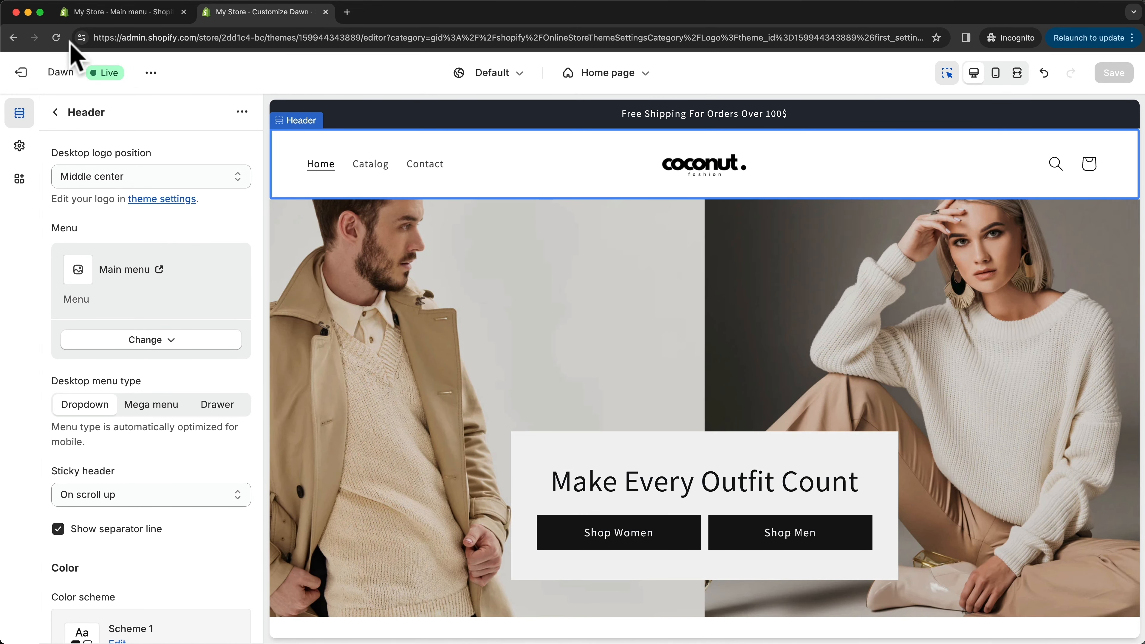
pyautogui.click(56, 38)
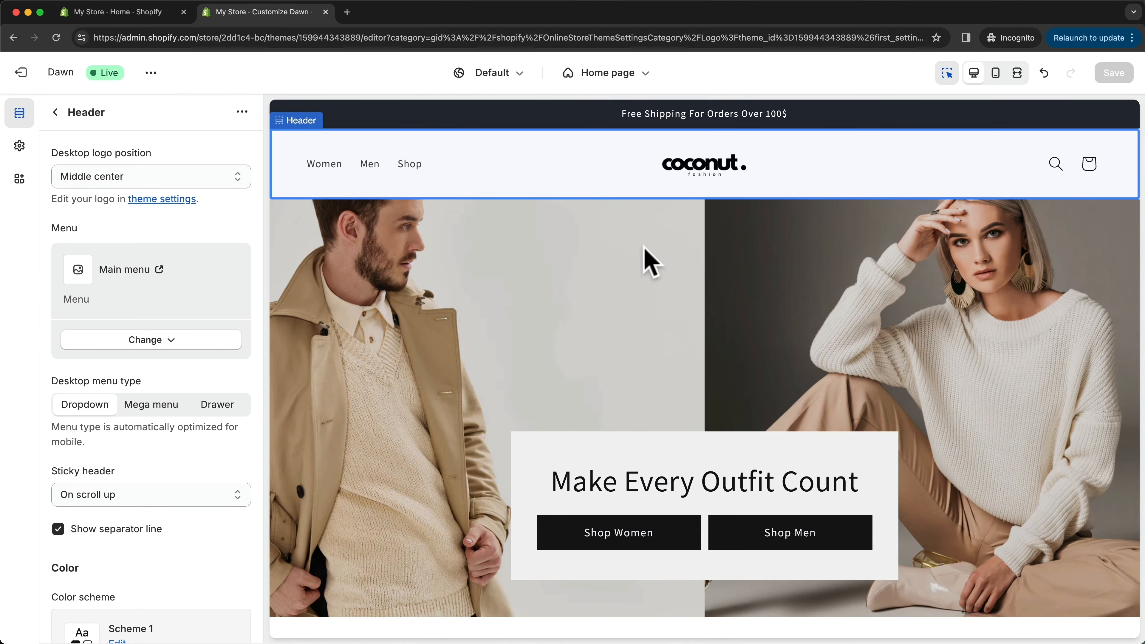
pyautogui.click(56, 112)
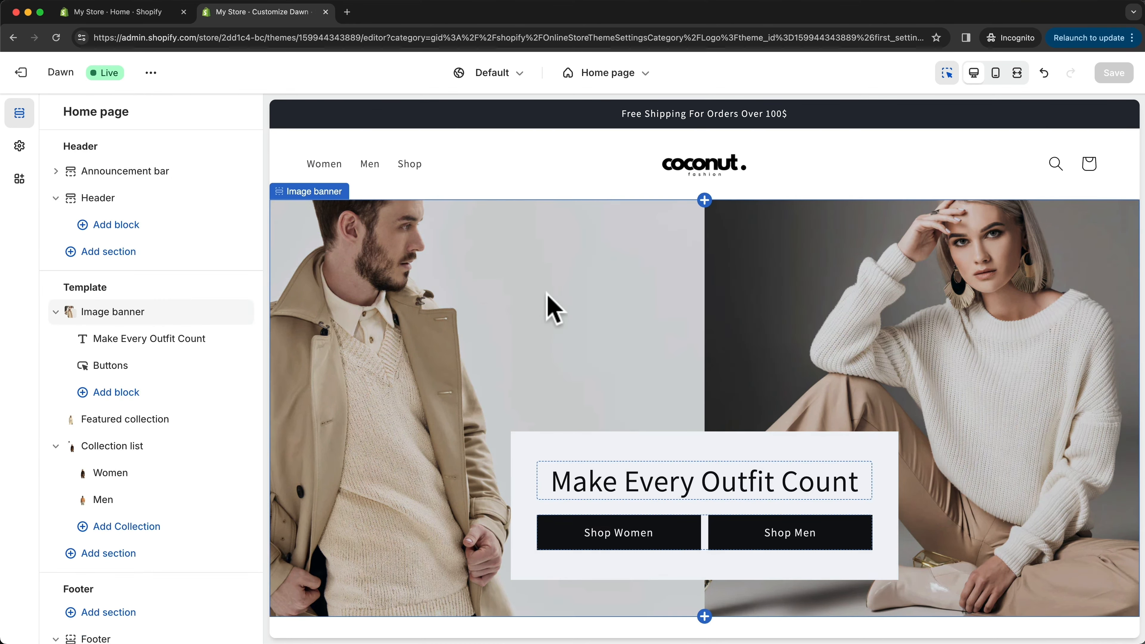
pyautogui.scroll(-4, 586, 329)
pyautogui.scroll(-20, 585, 320)
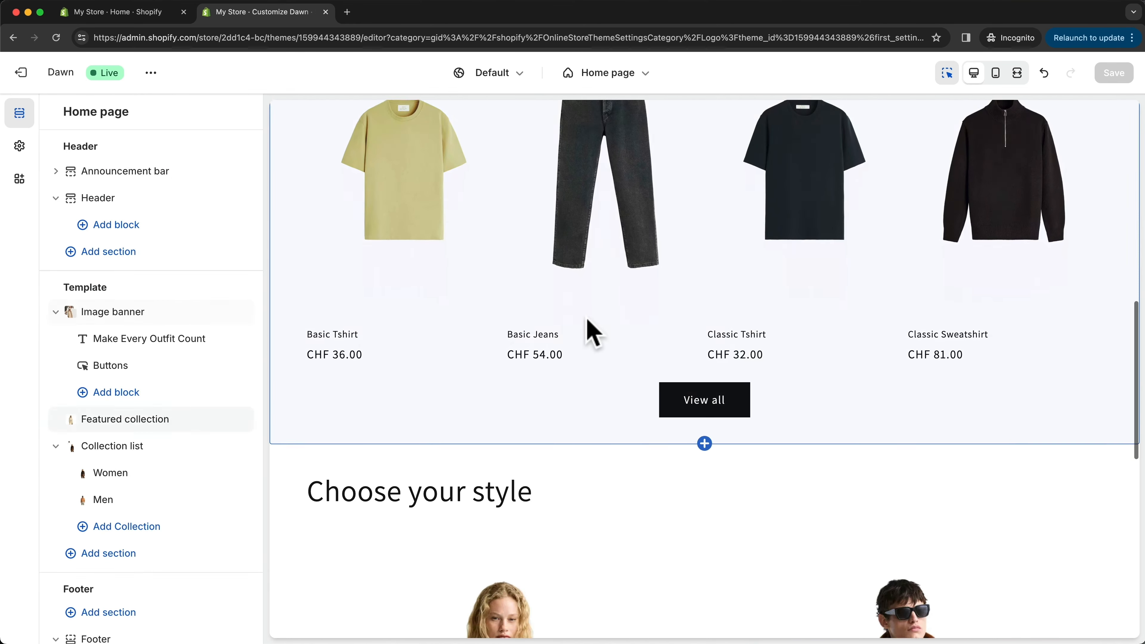
pyautogui.scroll(-2, 588, 319)
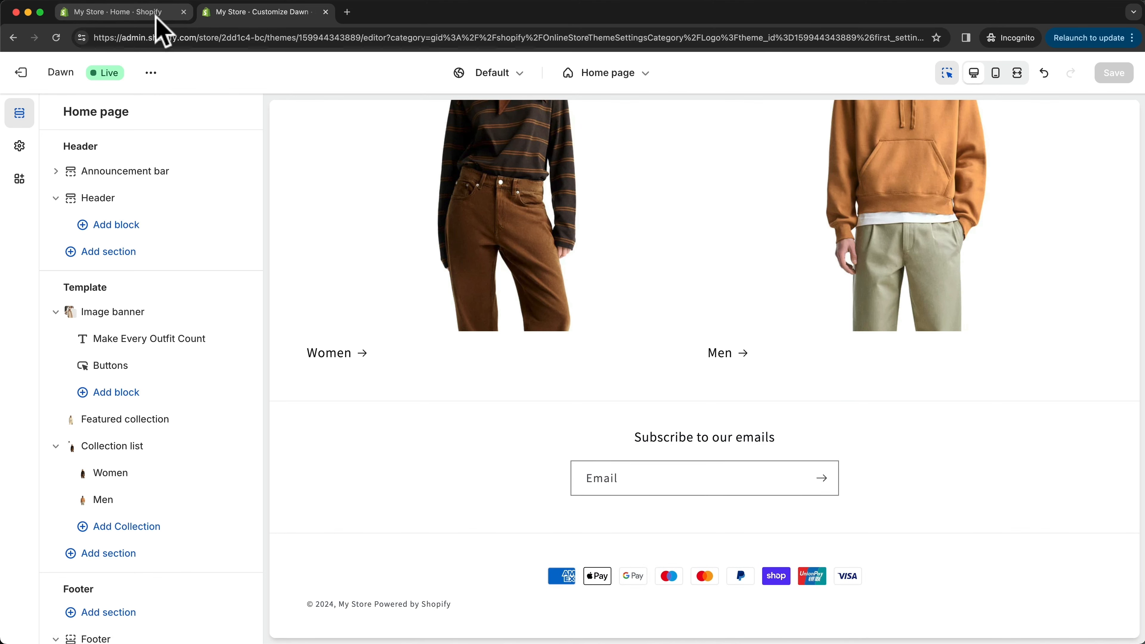
# - In the store admin, look at Discounts and the marketing automation templates, and inspect the Welcome new subscriber workflow
pyautogui.click(118, 12)
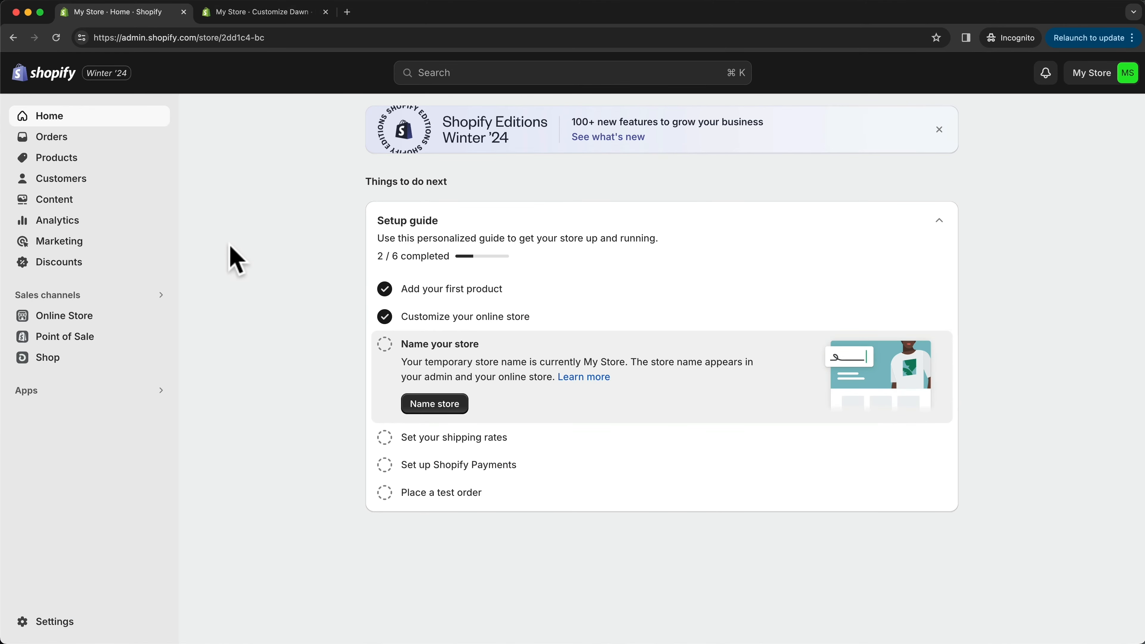
pyautogui.click(73, 266)
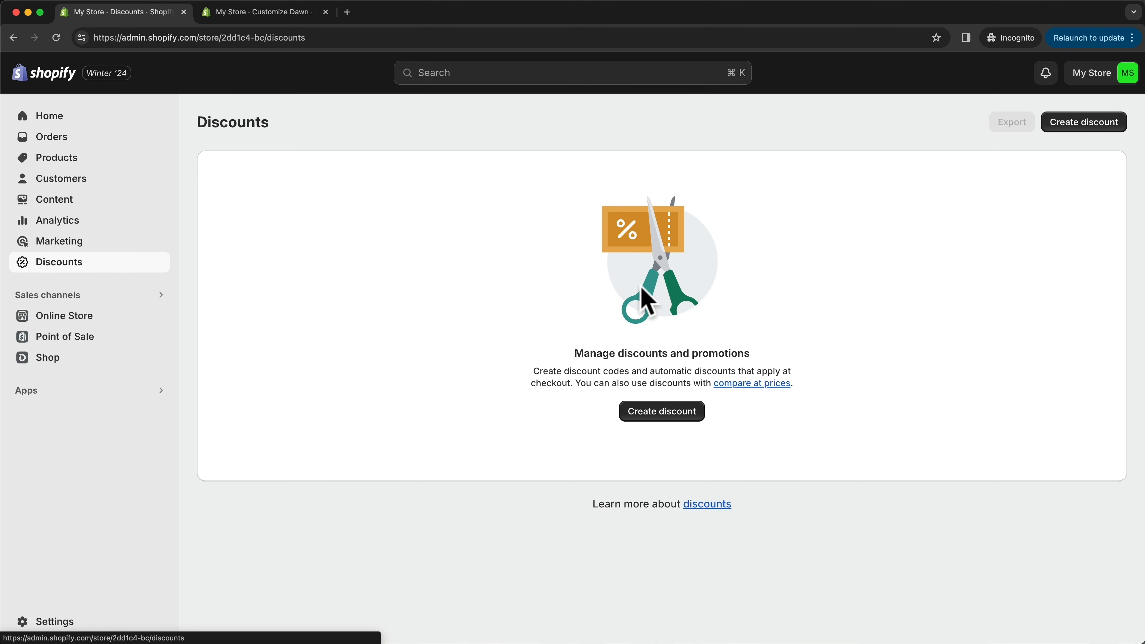
pyautogui.click(104, 243)
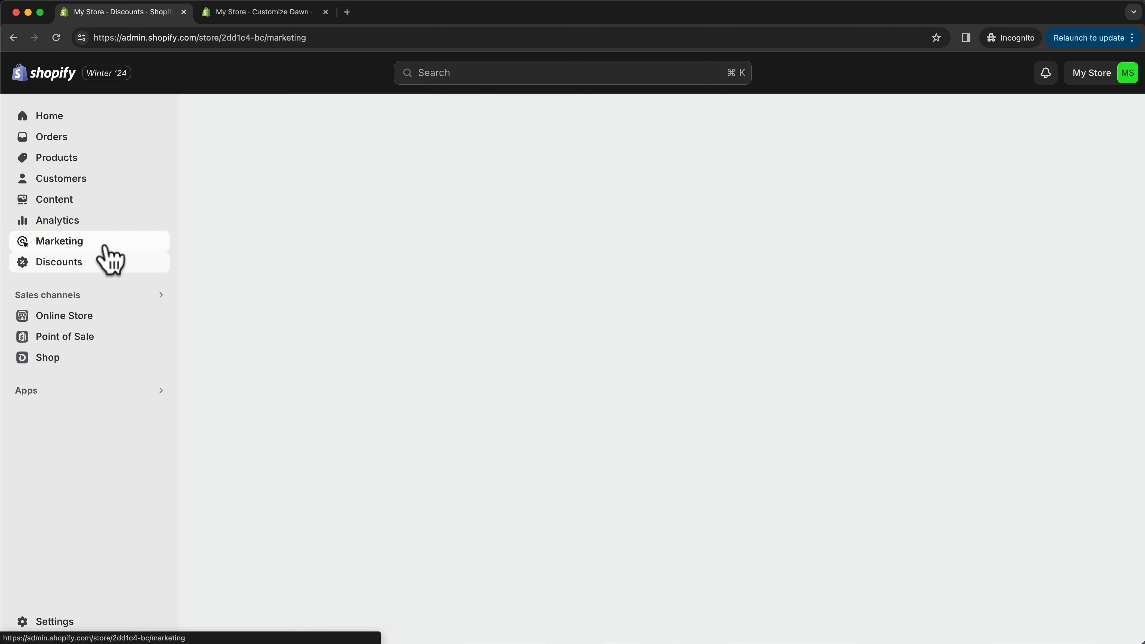
pyautogui.click(81, 288)
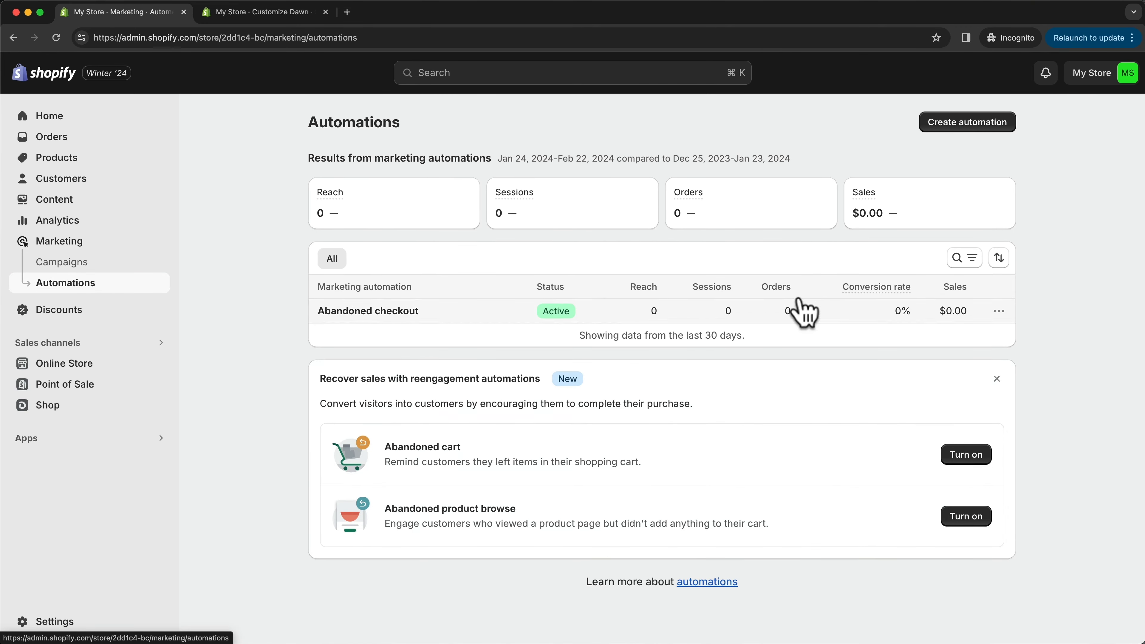
pyautogui.click(984, 135)
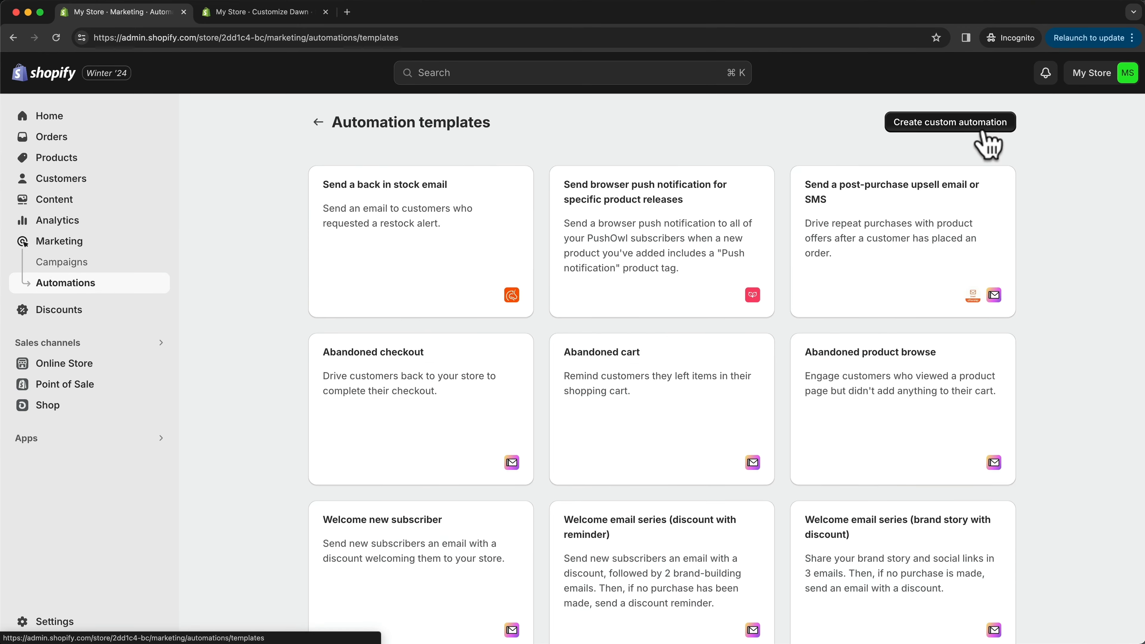
pyautogui.scroll(-5, 545, 336)
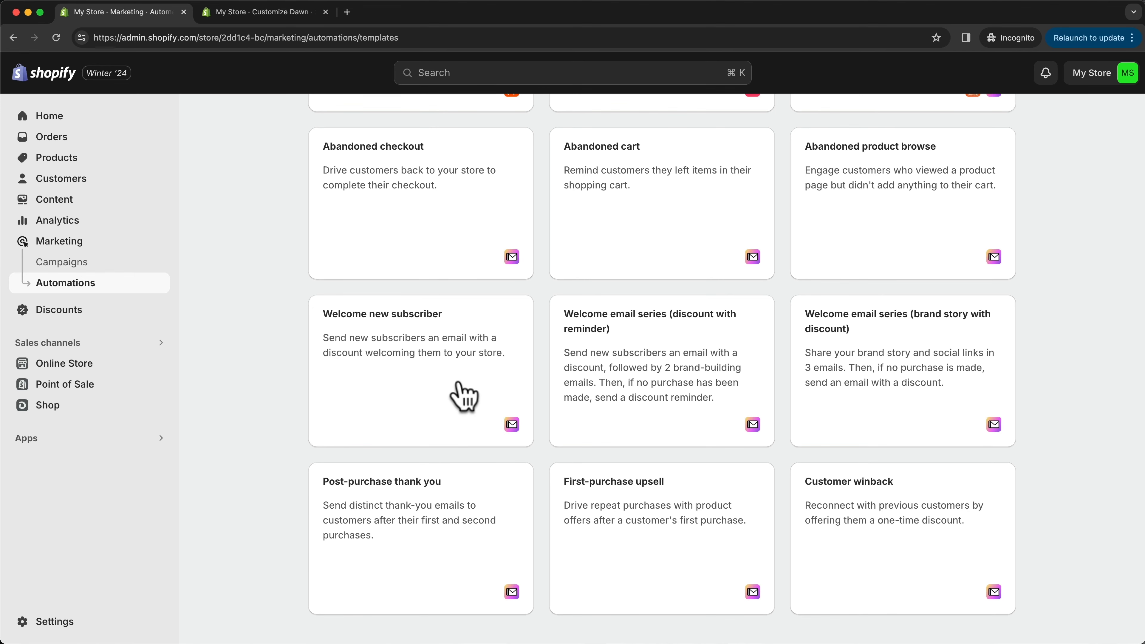
pyautogui.click(453, 357)
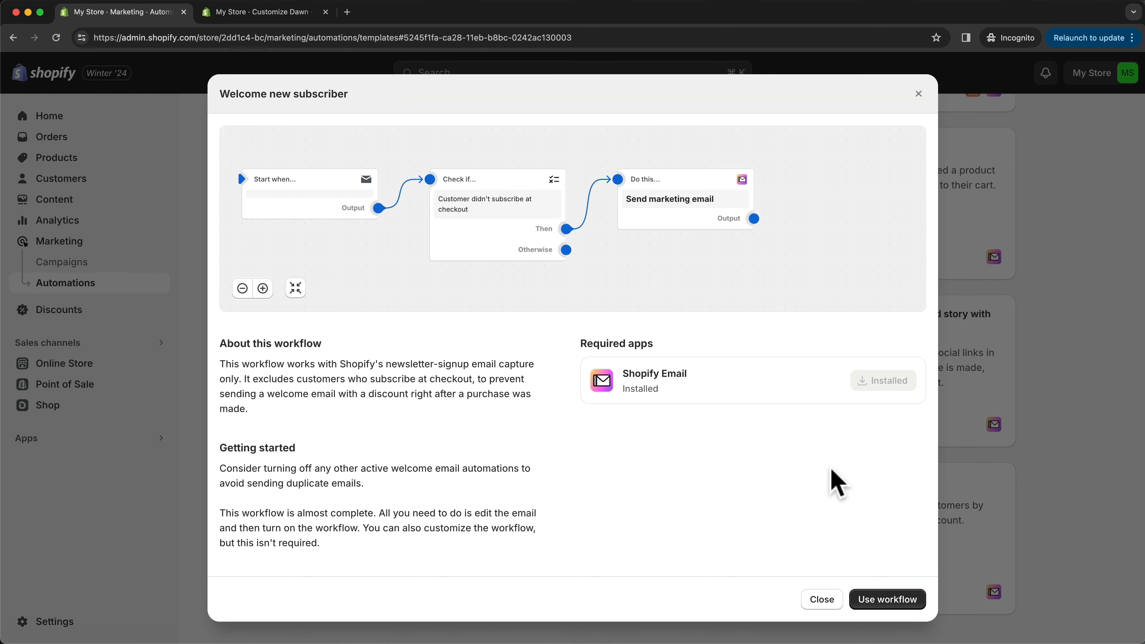
pyautogui.click(918, 95)
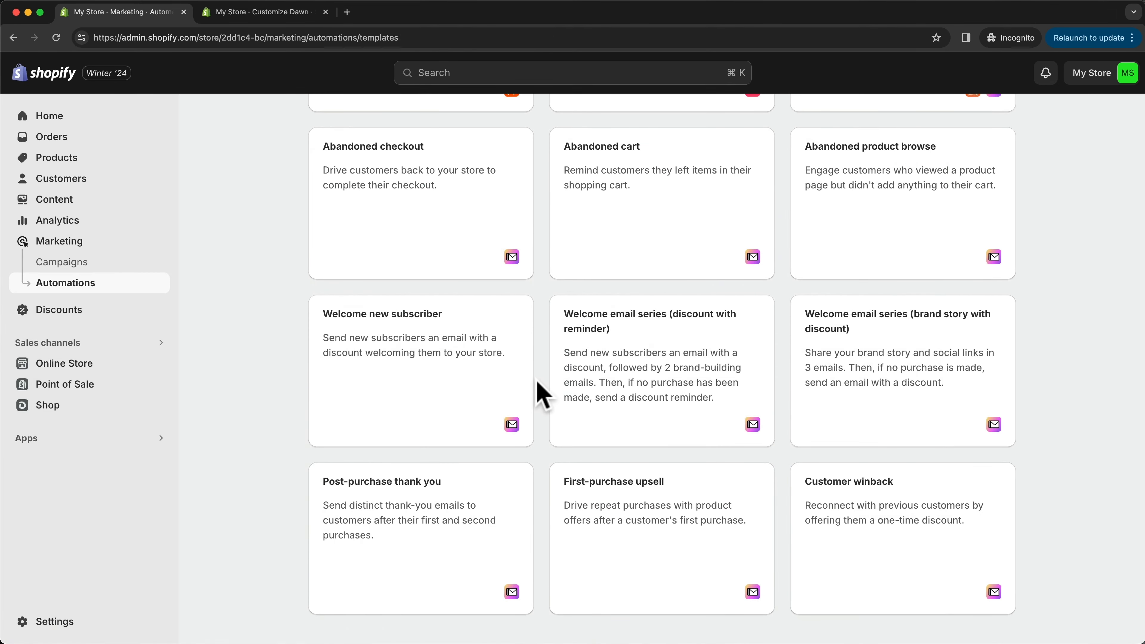
# - Set the theme footer's email signup heading to "Subscribe to our emails and get 10% your first order" and turn off the email signup
pyautogui.click(300, 12)
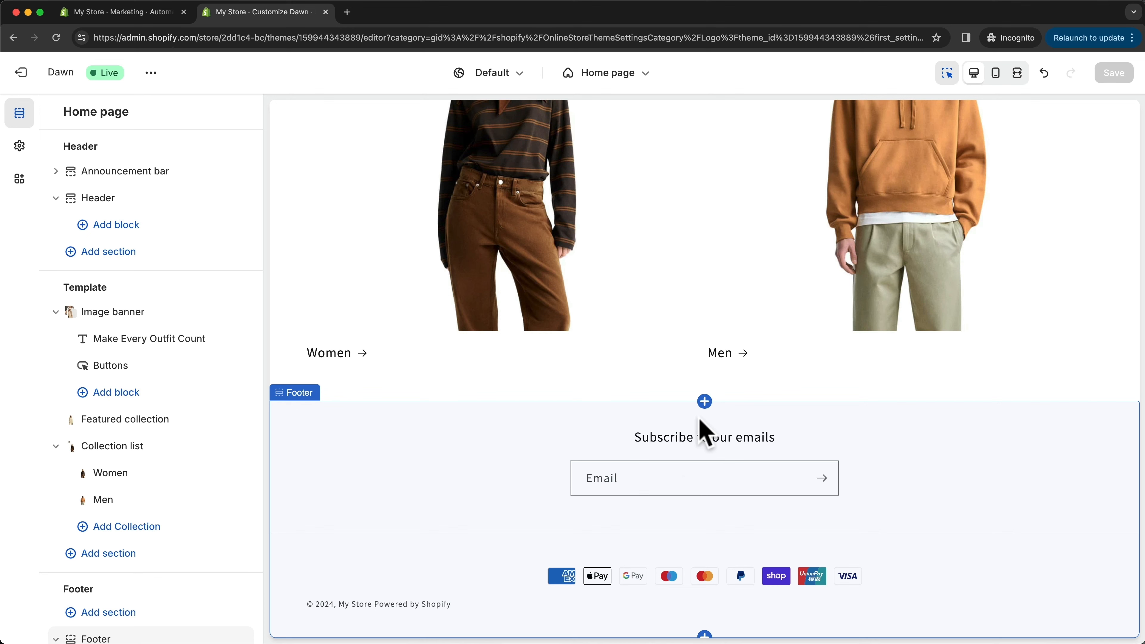
pyautogui.click(669, 441)
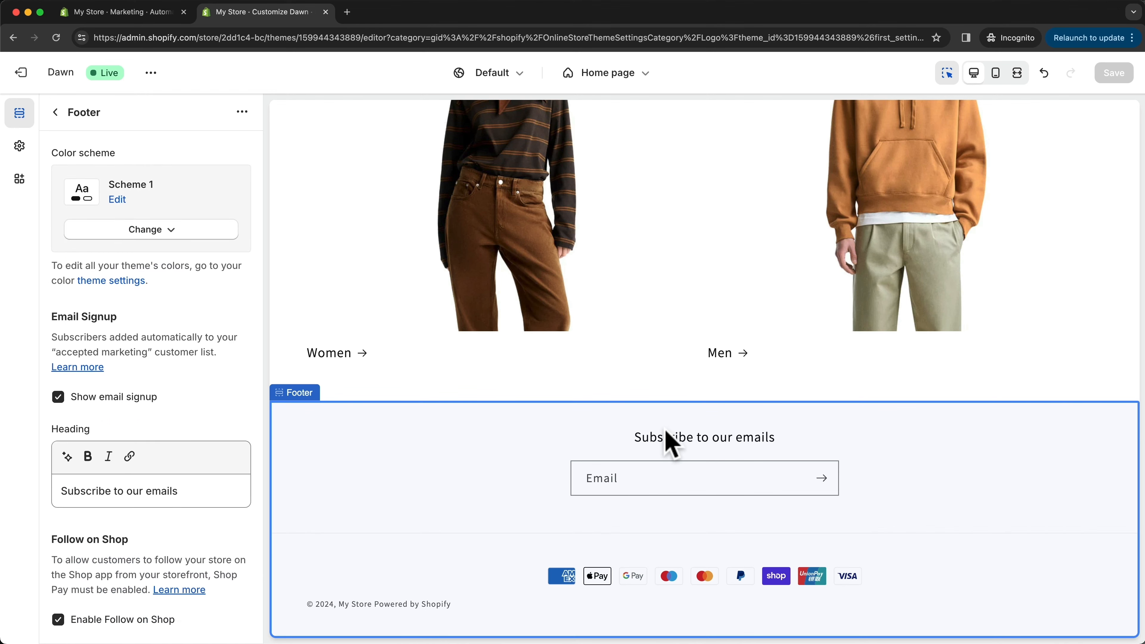
pyautogui.click(201, 491)
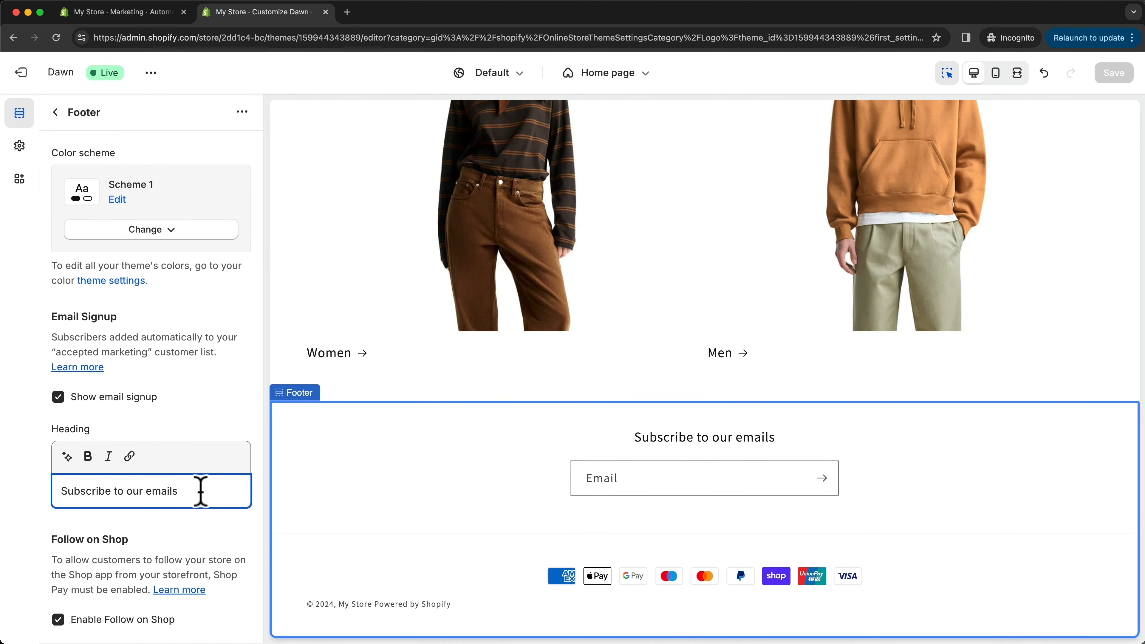
pyautogui.write('and ge')
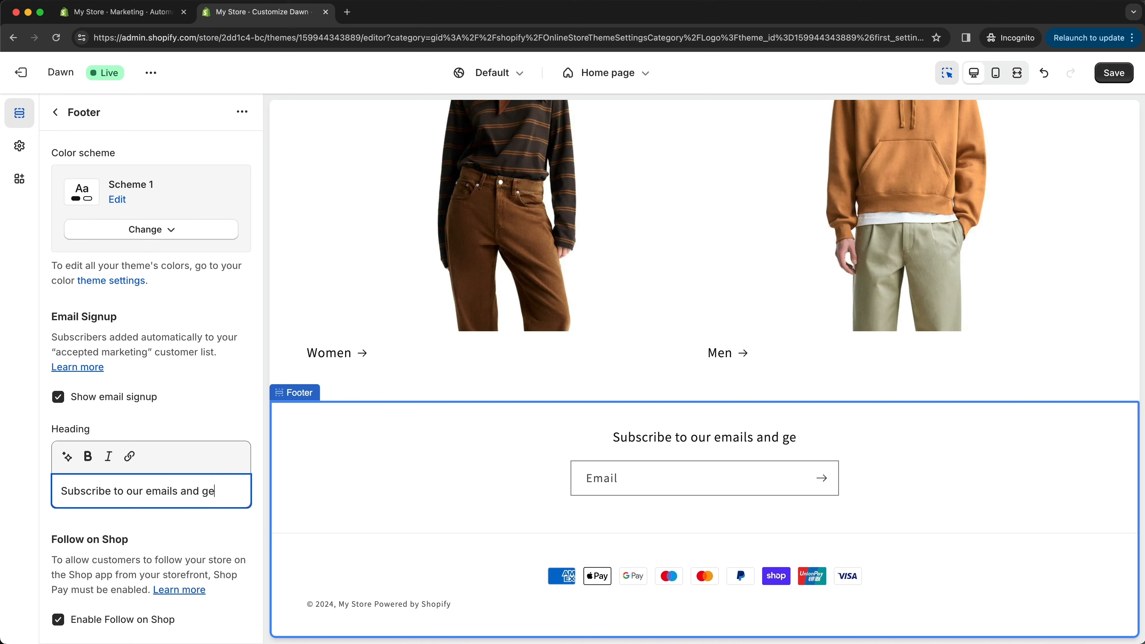
pyautogui.write('t 10% y')
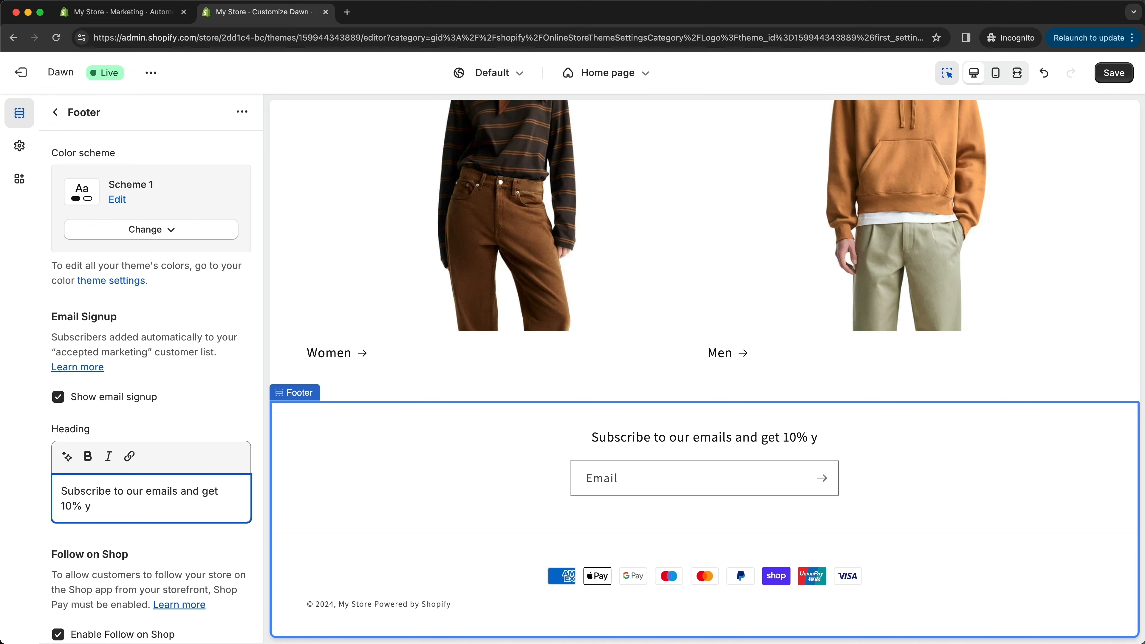
pyautogui.write('our forst order')
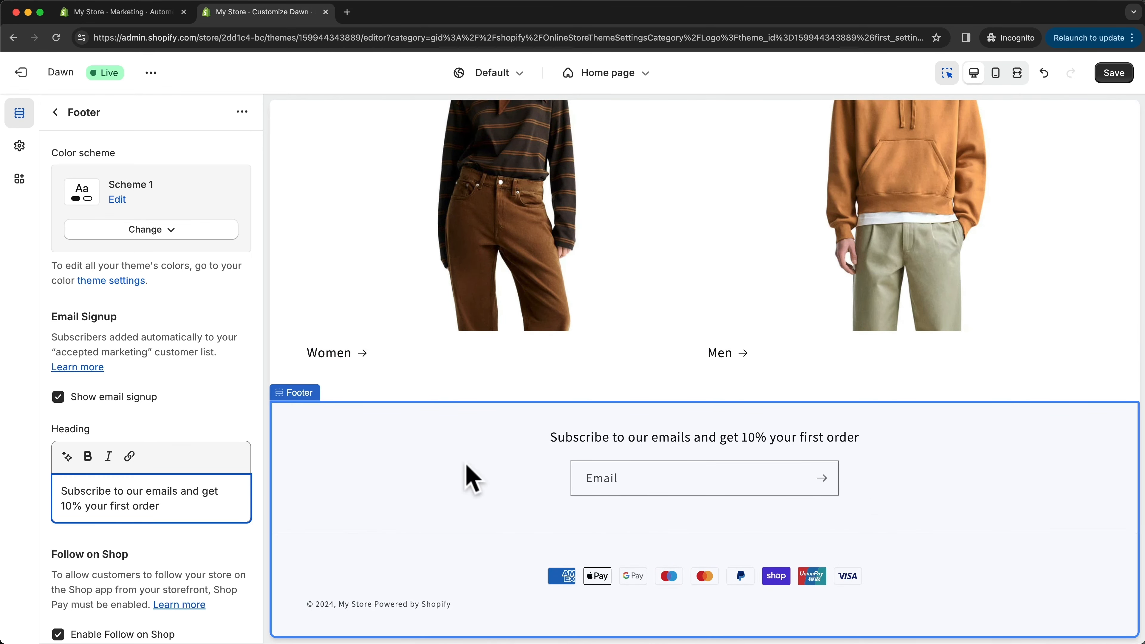
pyautogui.click(58, 397)
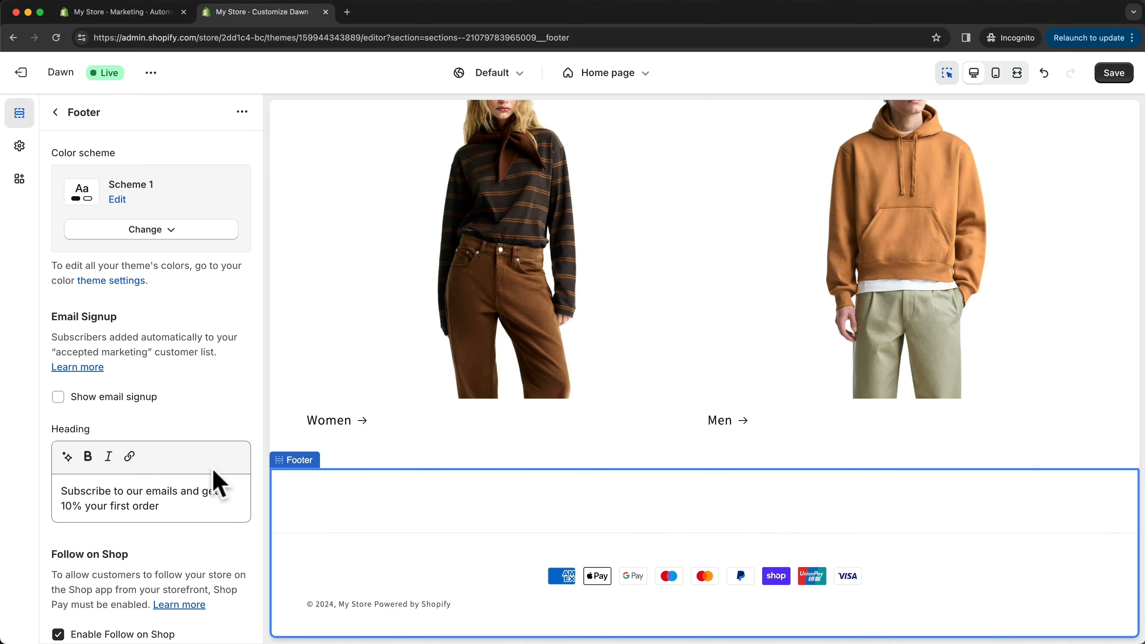
# - Look at the footer's social media icons option and open the Social media accounts section of the theme settings
pyautogui.scroll(-2, 213, 470)
pyautogui.scroll(-10, 218, 480)
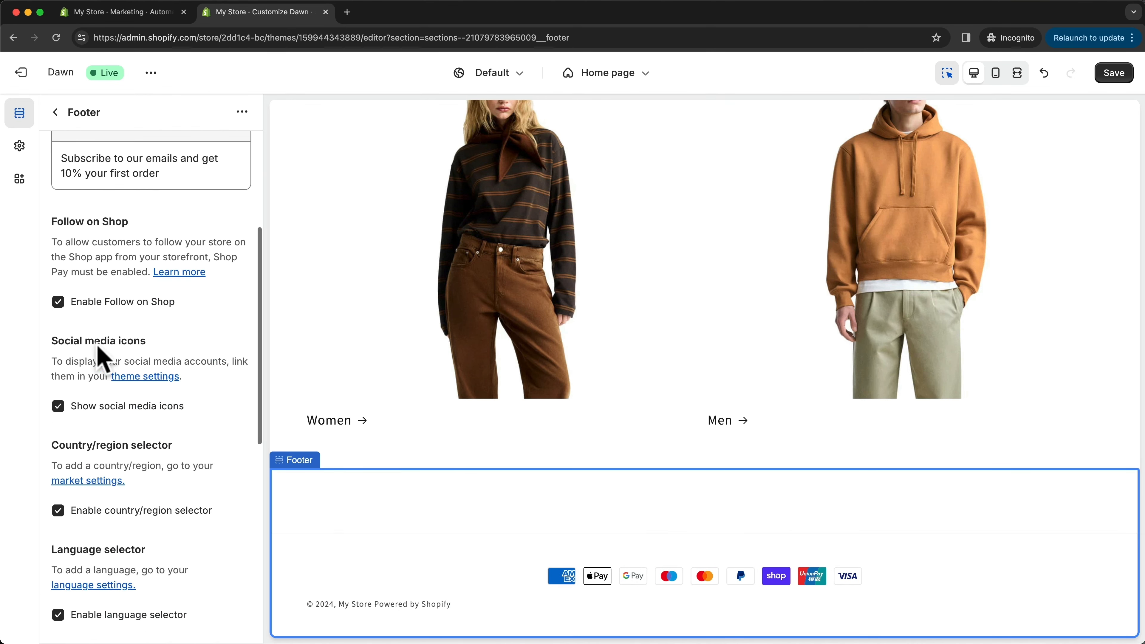
pyautogui.moveTo(52, 338); pyautogui.dragTo(151, 337)
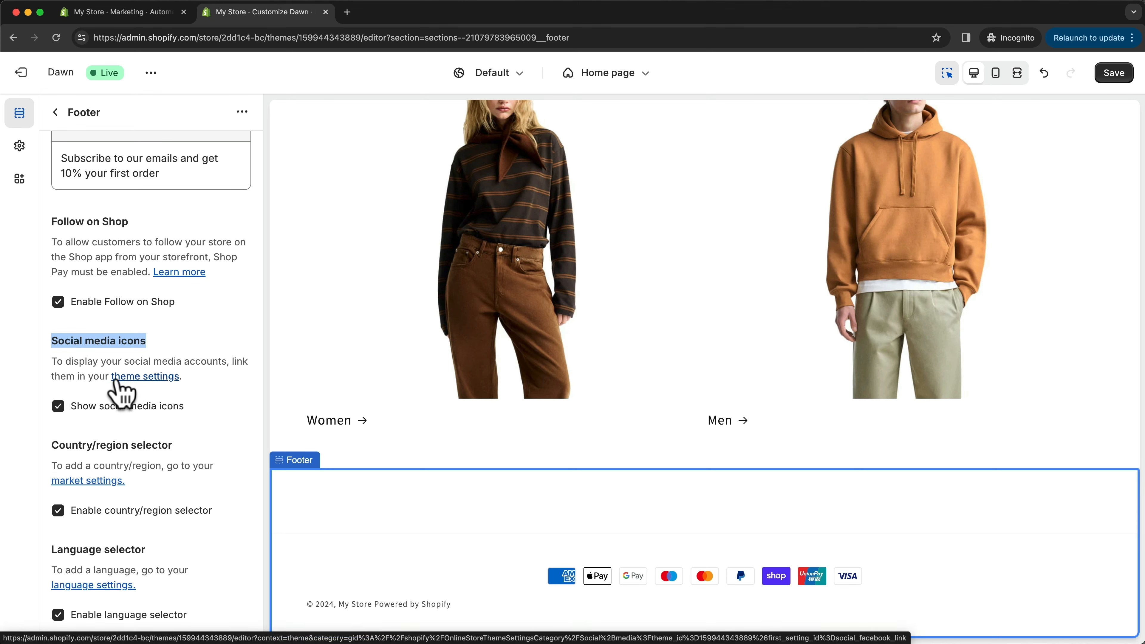
pyautogui.click(18, 149)
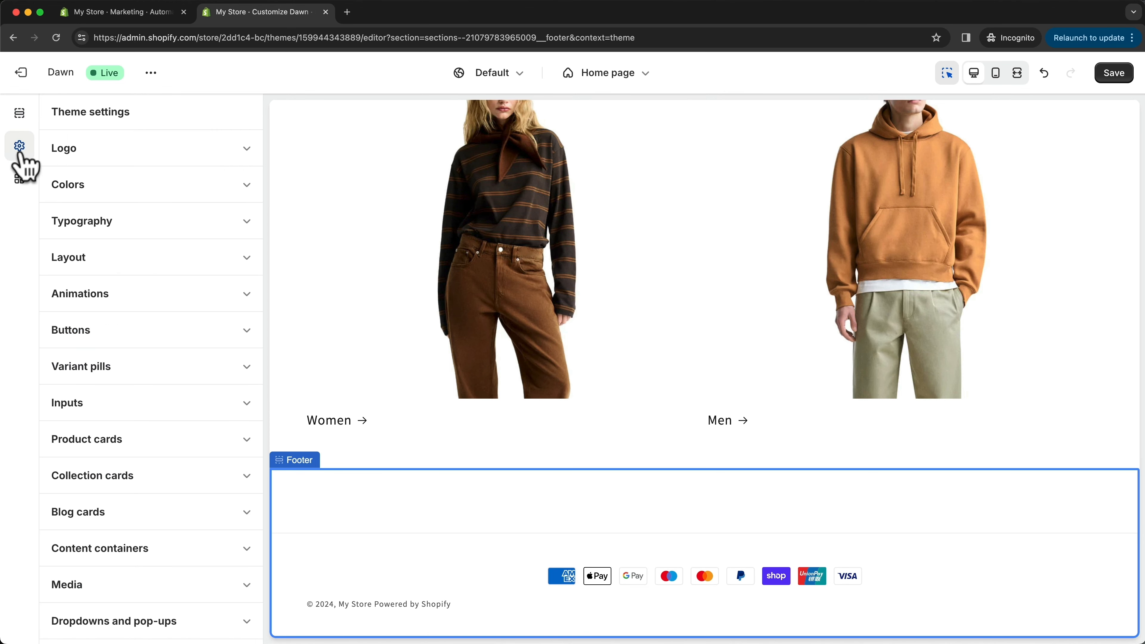
pyautogui.scroll(-10, 182, 344)
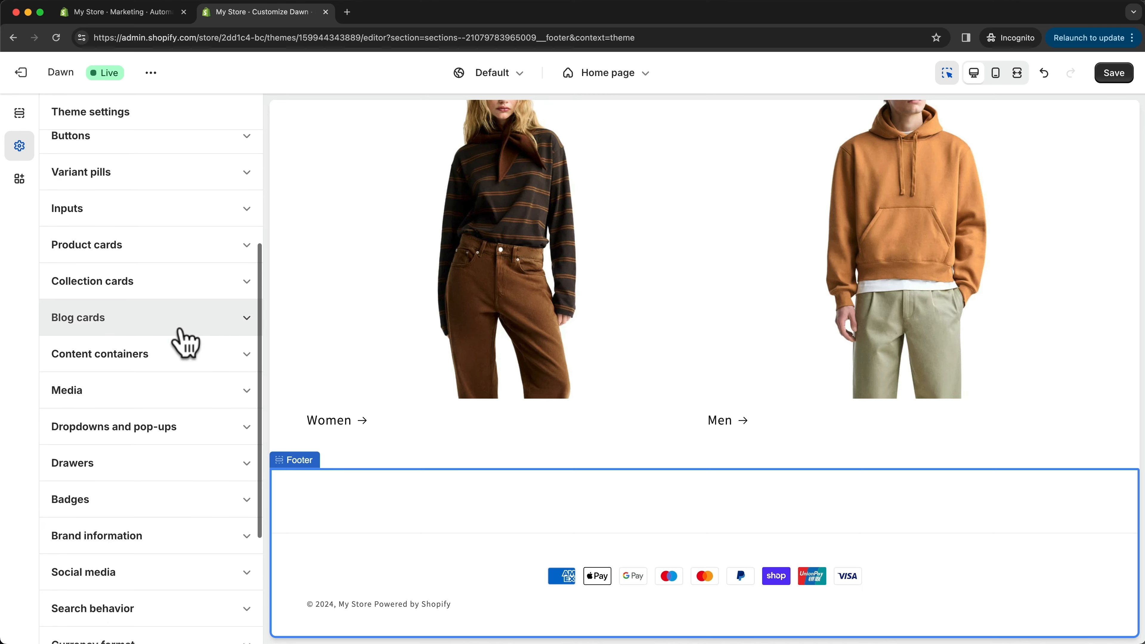
pyautogui.scroll(-2, 191, 354)
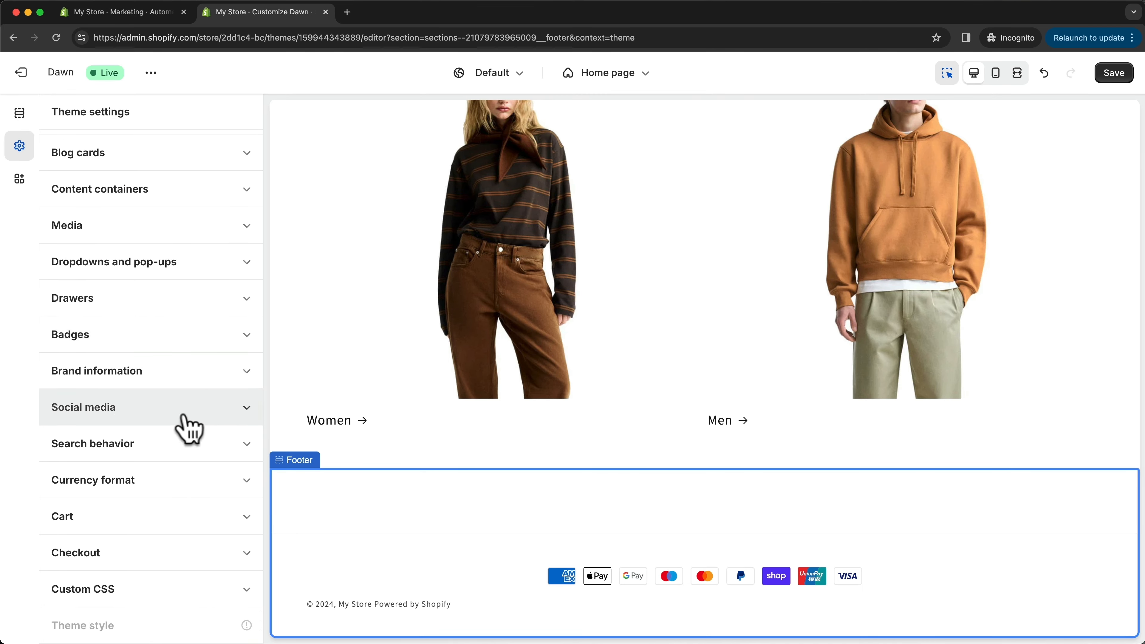
pyautogui.click(196, 411)
pyautogui.scroll(-4, 207, 397)
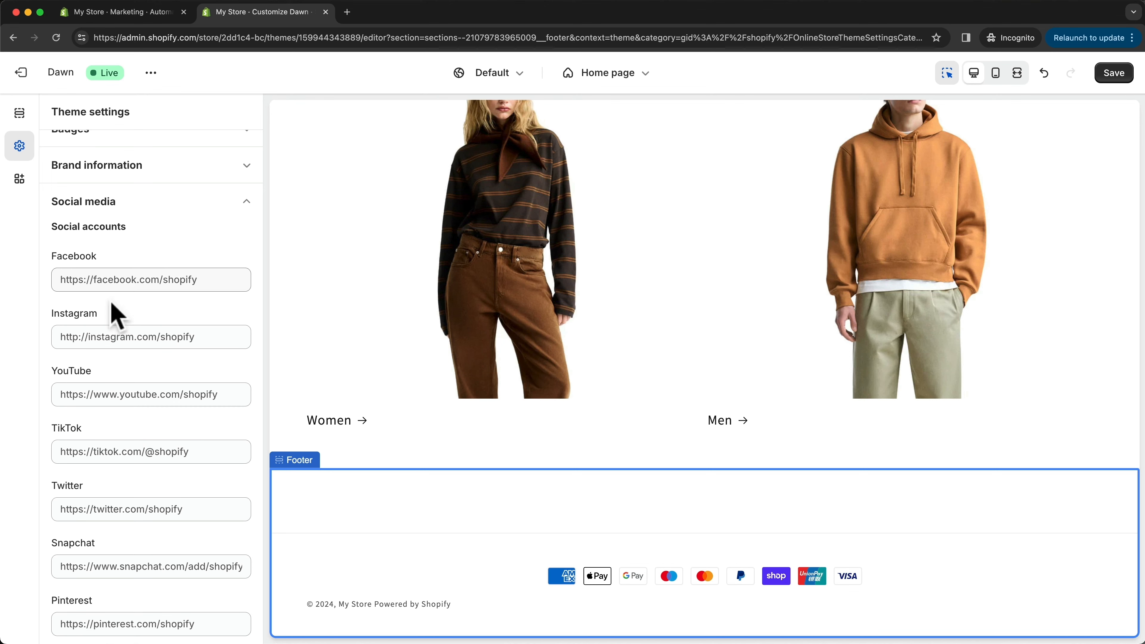
pyautogui.click(129, 278)
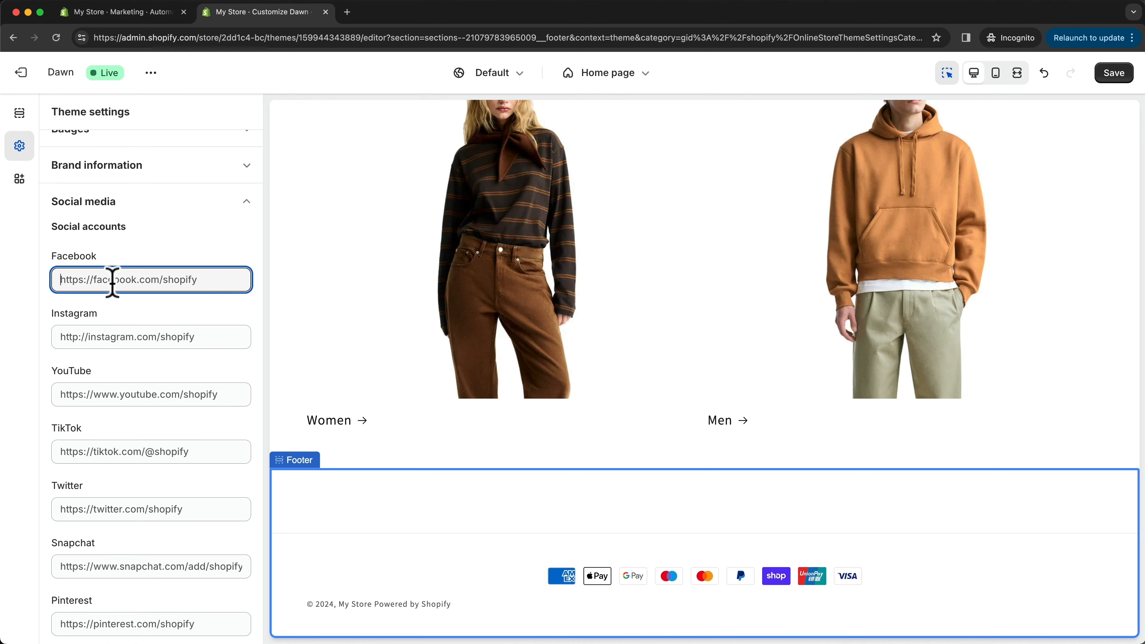
pyautogui.write('https://instagram.com')
pyautogui.click(107, 333)
pyautogui.write('https://instagram.com')
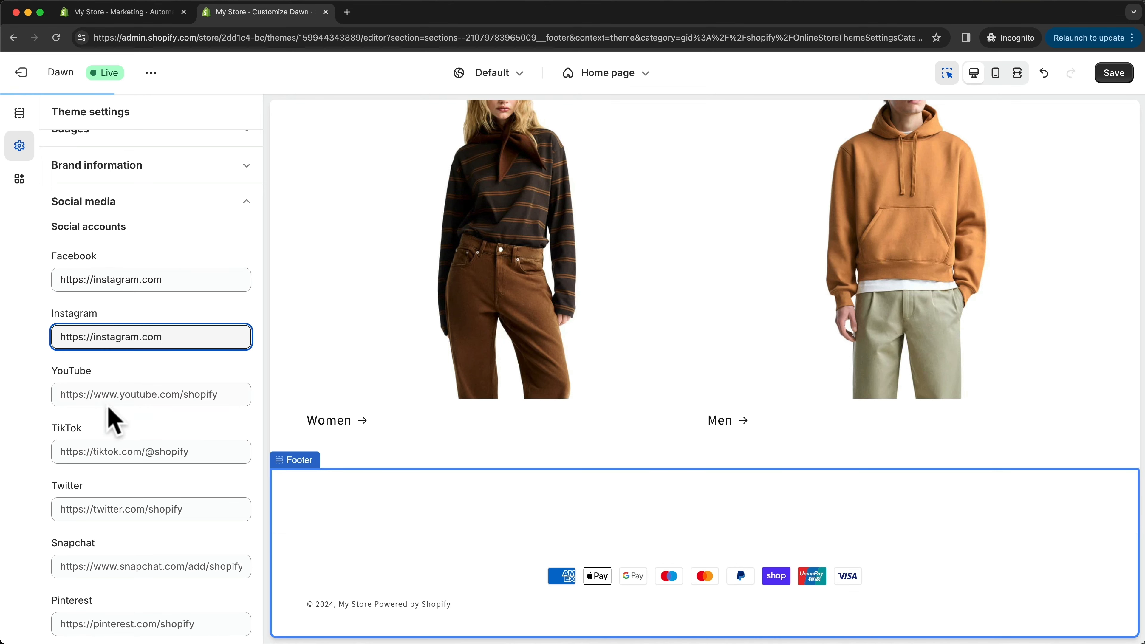
pyautogui.click(110, 392)
pyautogui.write('https://instagram.com')
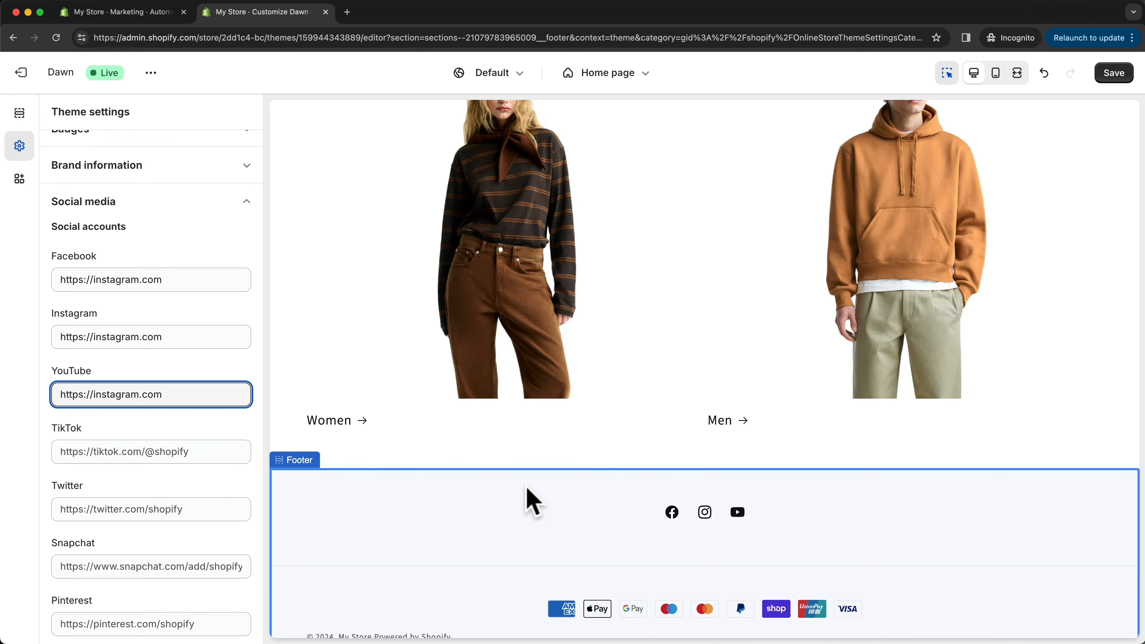
# - Change the footer's color scheme to Scheme 4
pyautogui.click(533, 501)
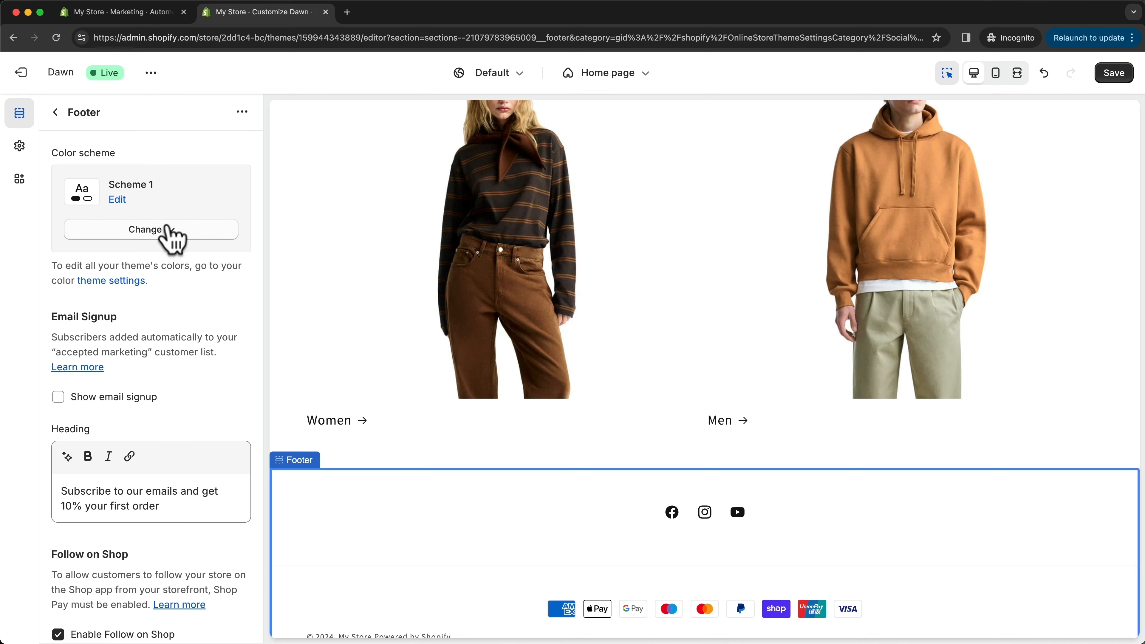
pyautogui.click(161, 233)
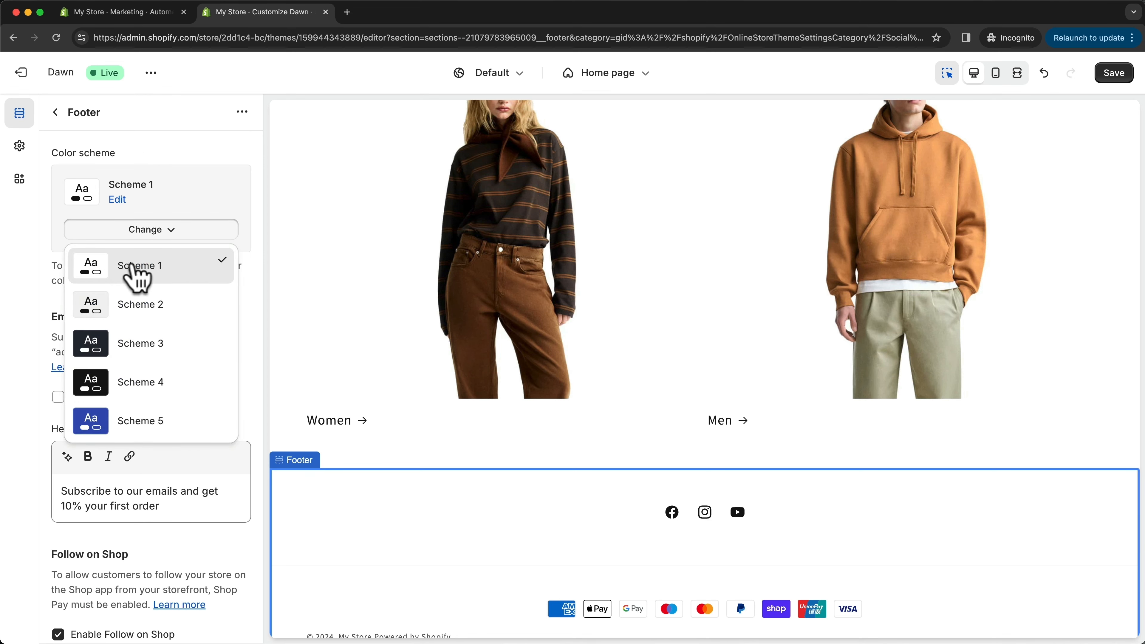
pyautogui.click(162, 384)
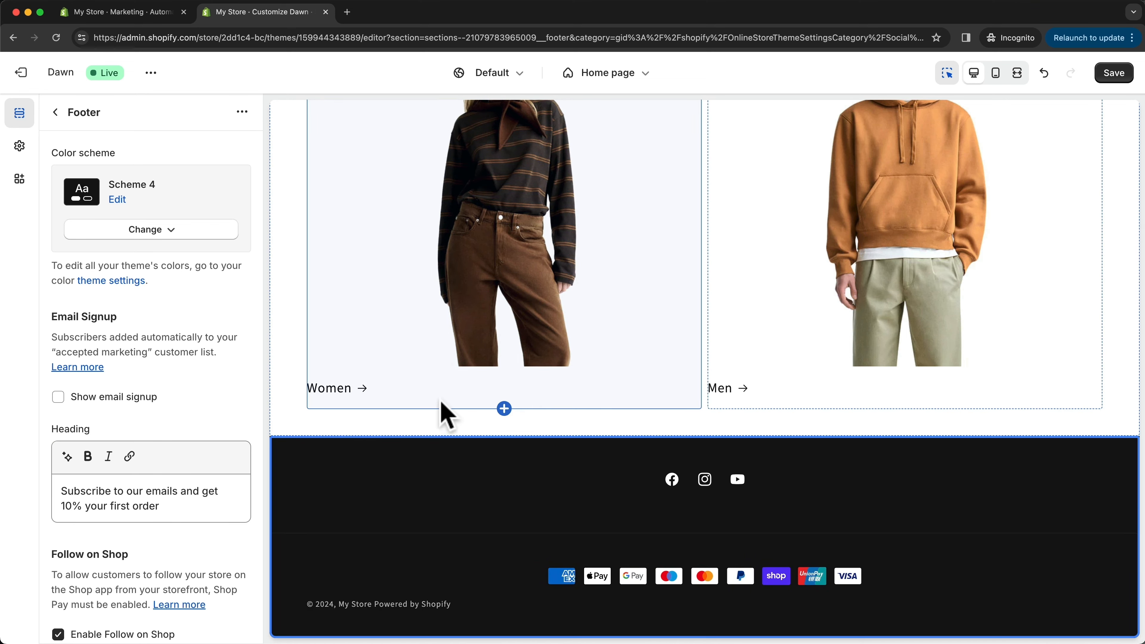
# - Hide the footer's payment icons, show them again, and save the theme changes
pyautogui.scroll(-10, 226, 415)
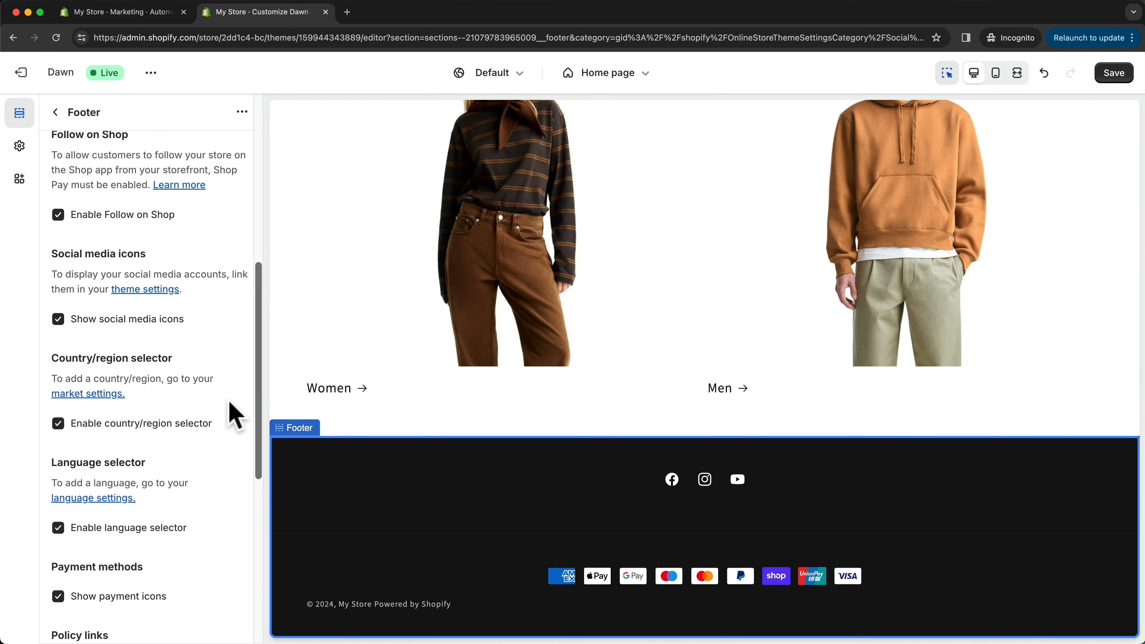
pyautogui.scroll(-3, 230, 413)
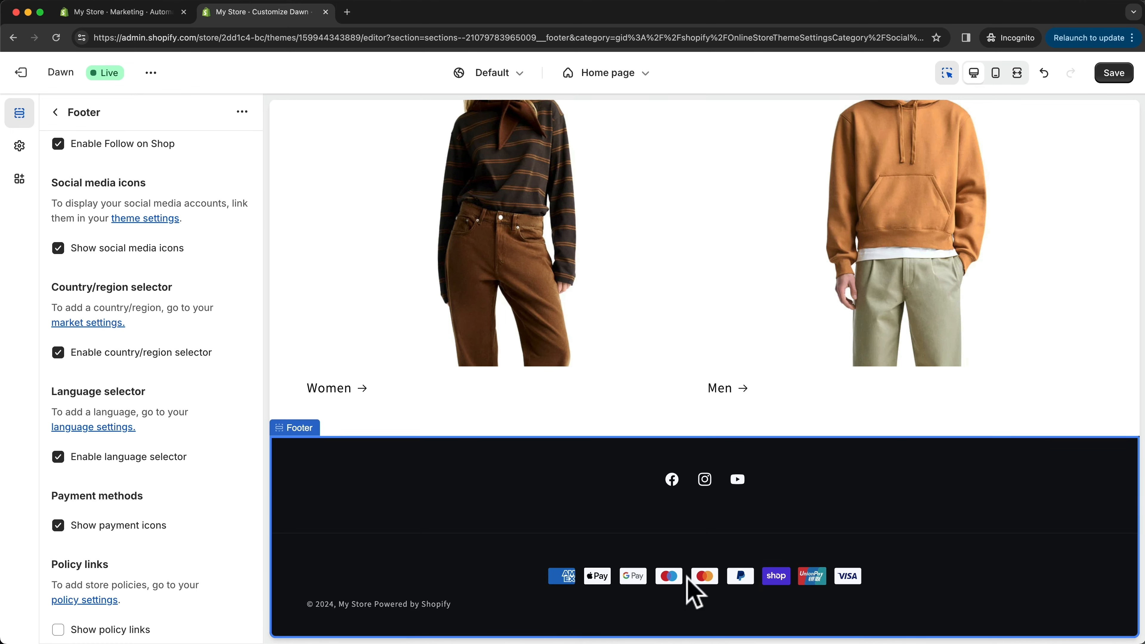
pyautogui.click(58, 526)
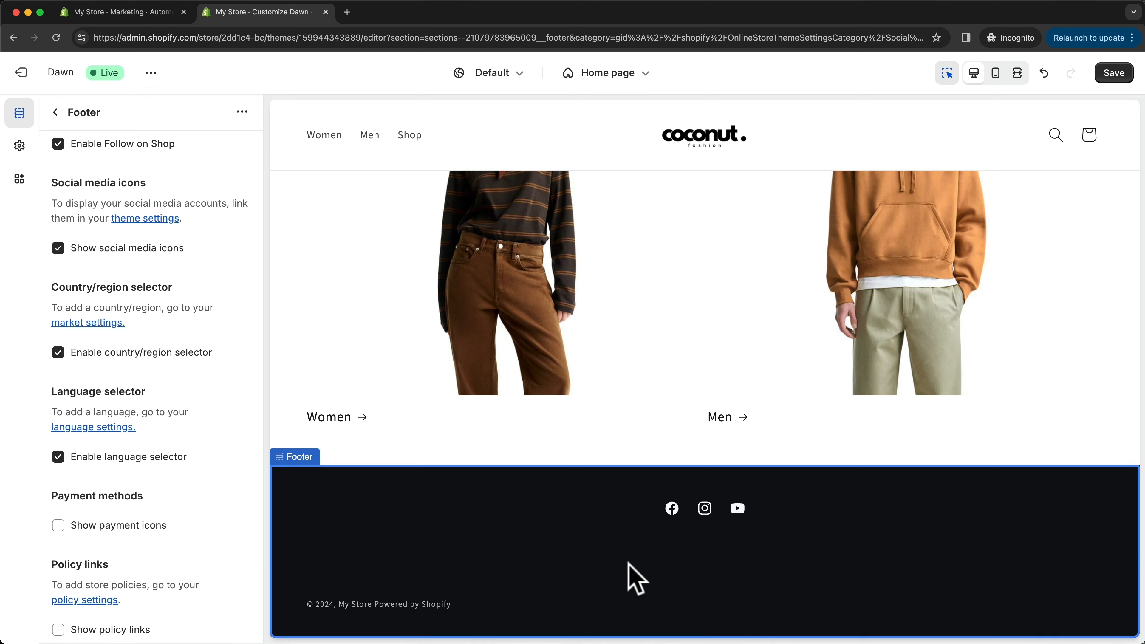
pyautogui.click(58, 526)
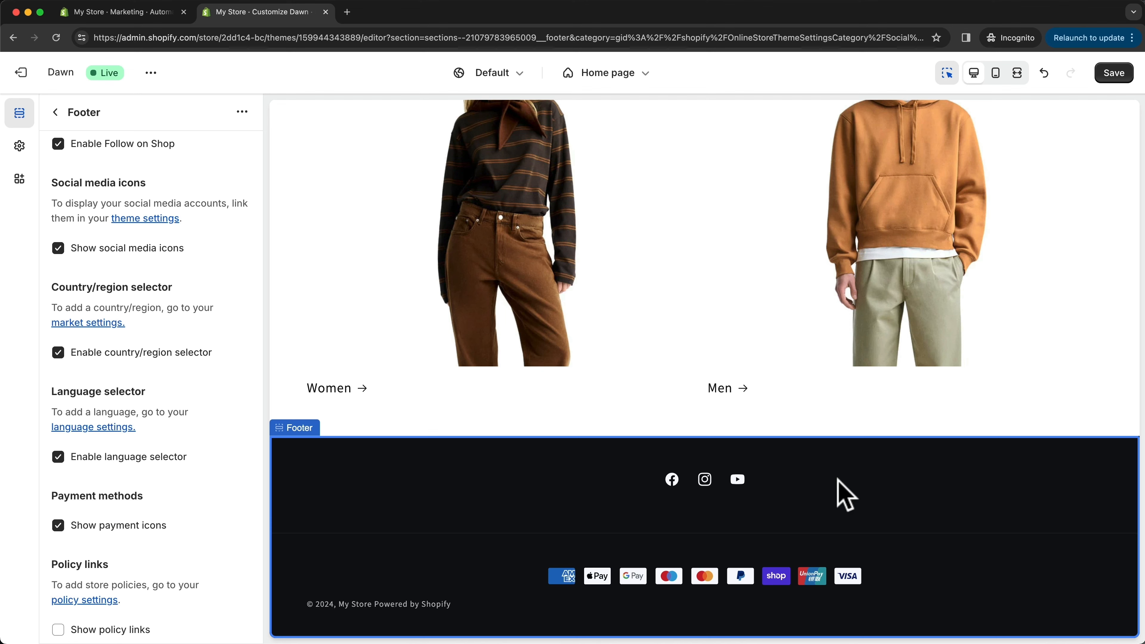
pyautogui.click(1112, 74)
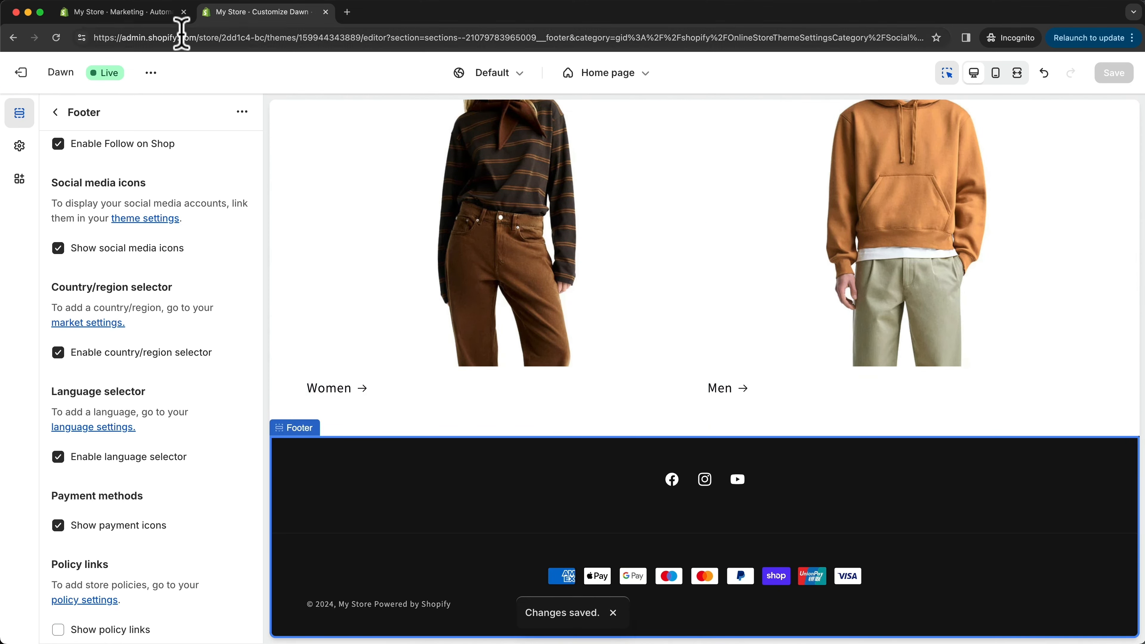
# - In the store admin's Policies settings, create the written return and refund policy from the template
pyautogui.click(117, 12)
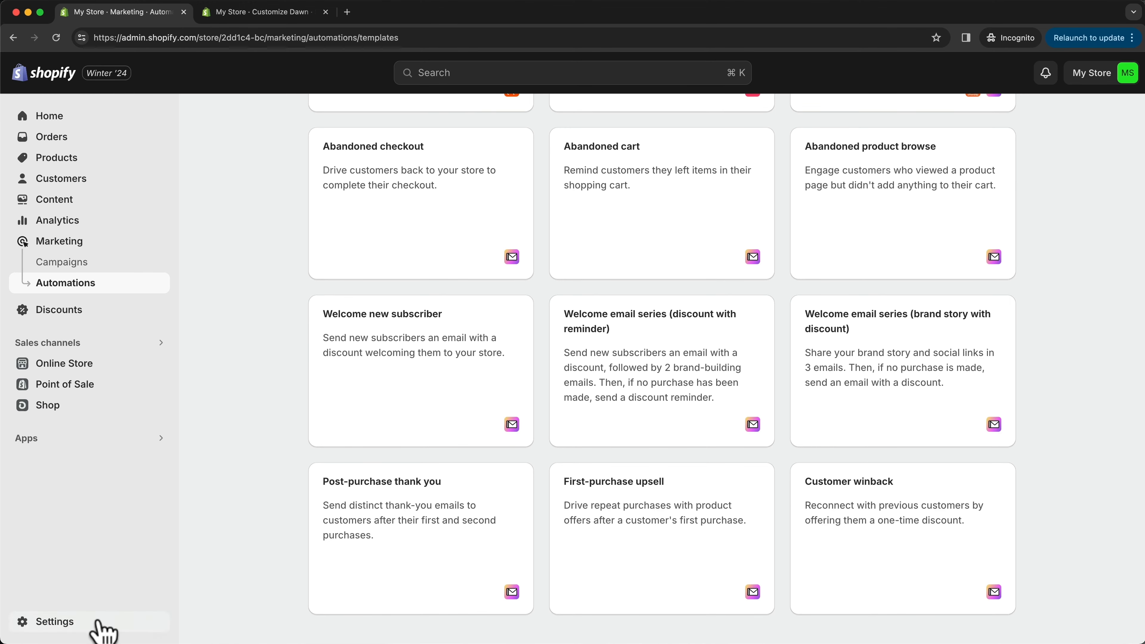
pyautogui.click(56, 623)
pyautogui.scroll(-5, 276, 489)
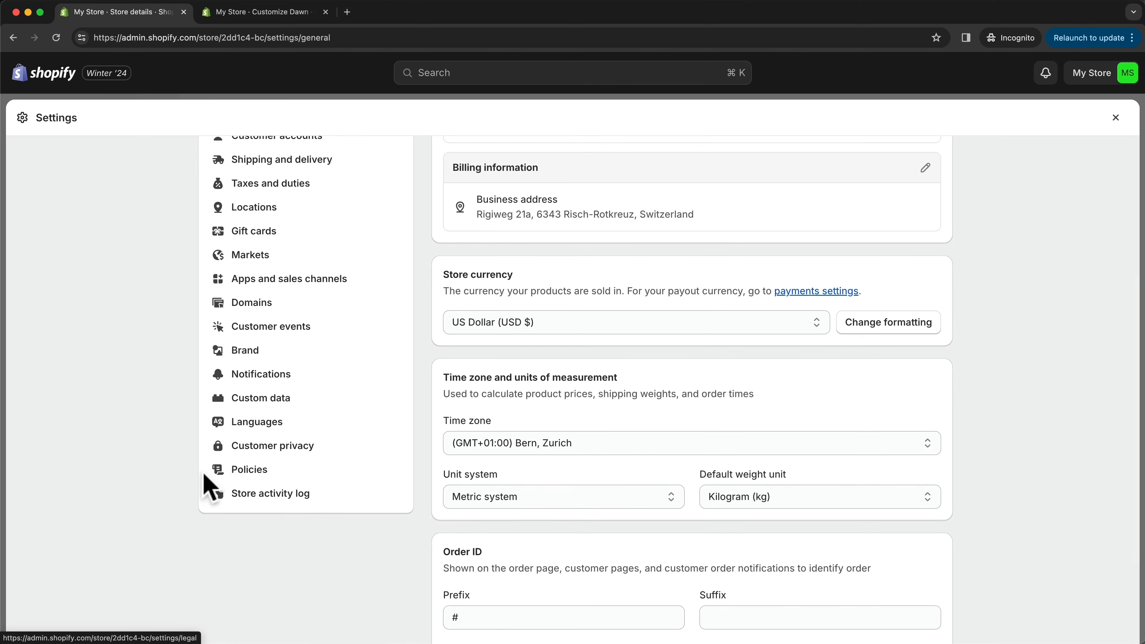
pyautogui.click(275, 471)
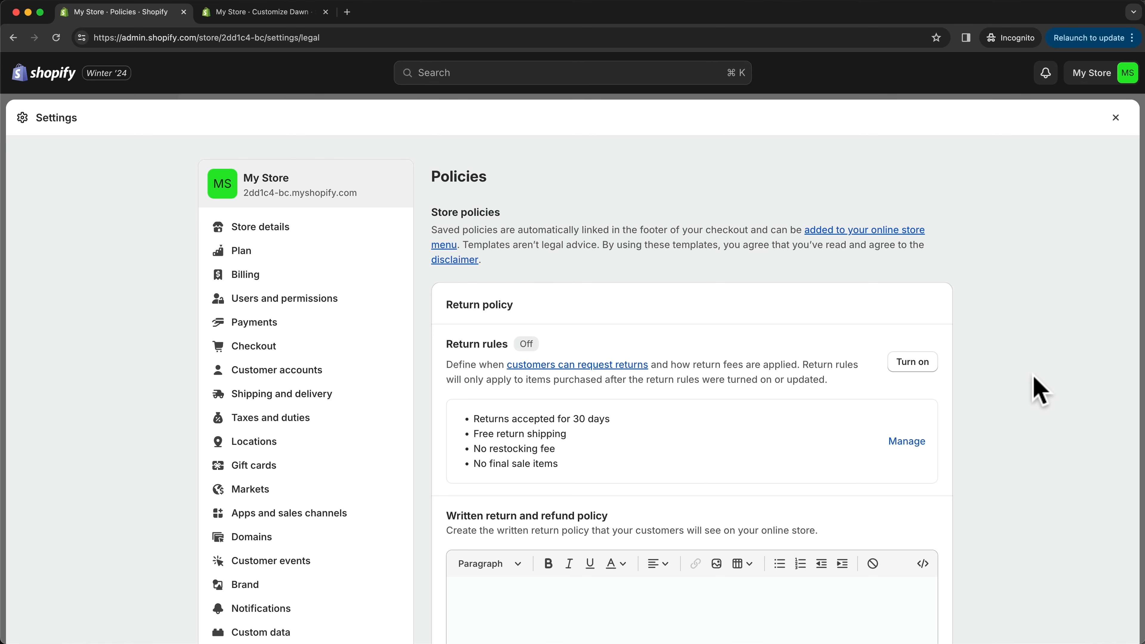
pyautogui.scroll(-5, 1039, 390)
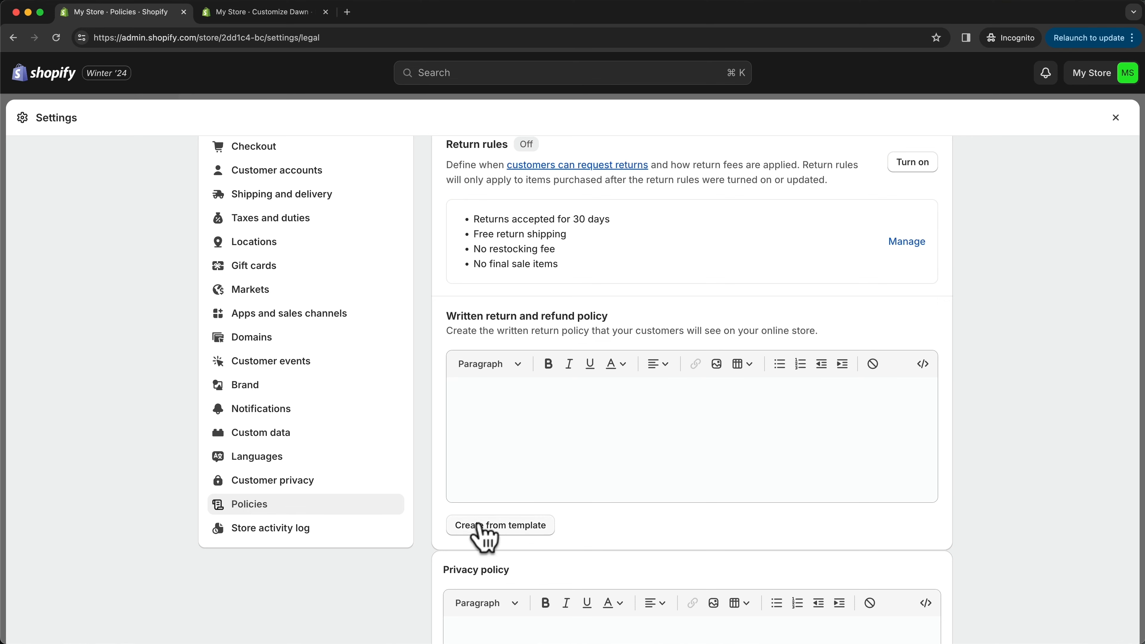
pyautogui.click(524, 528)
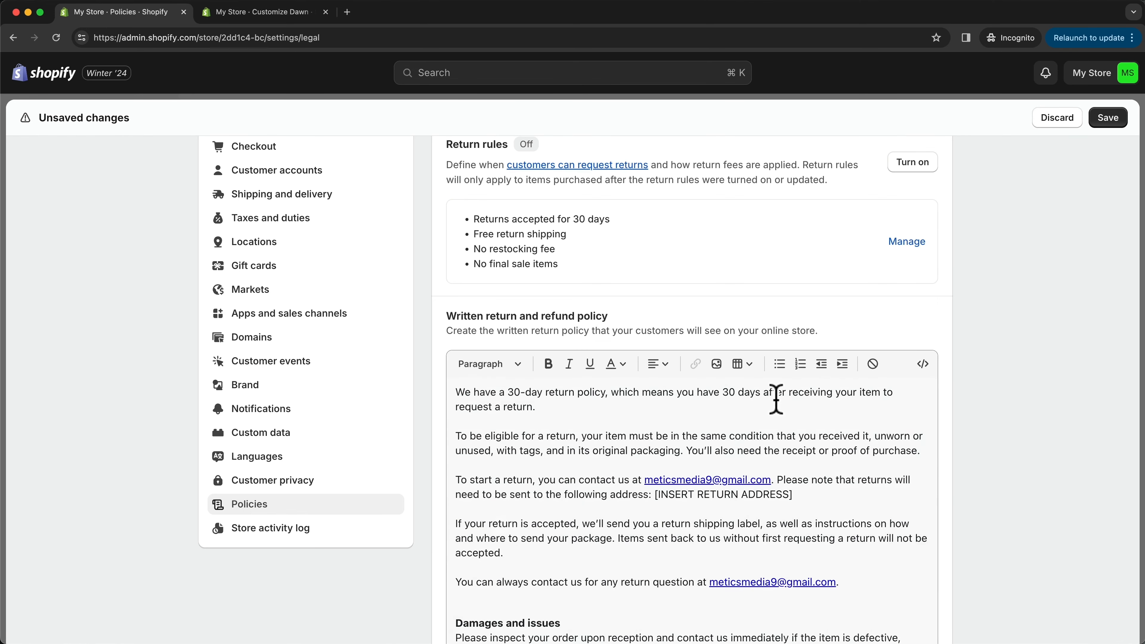
# - Read through the return and refund policy text and check the placeholder for the return address
pyautogui.scroll(-2, 757, 420)
pyautogui.scroll(-3, 947, 437)
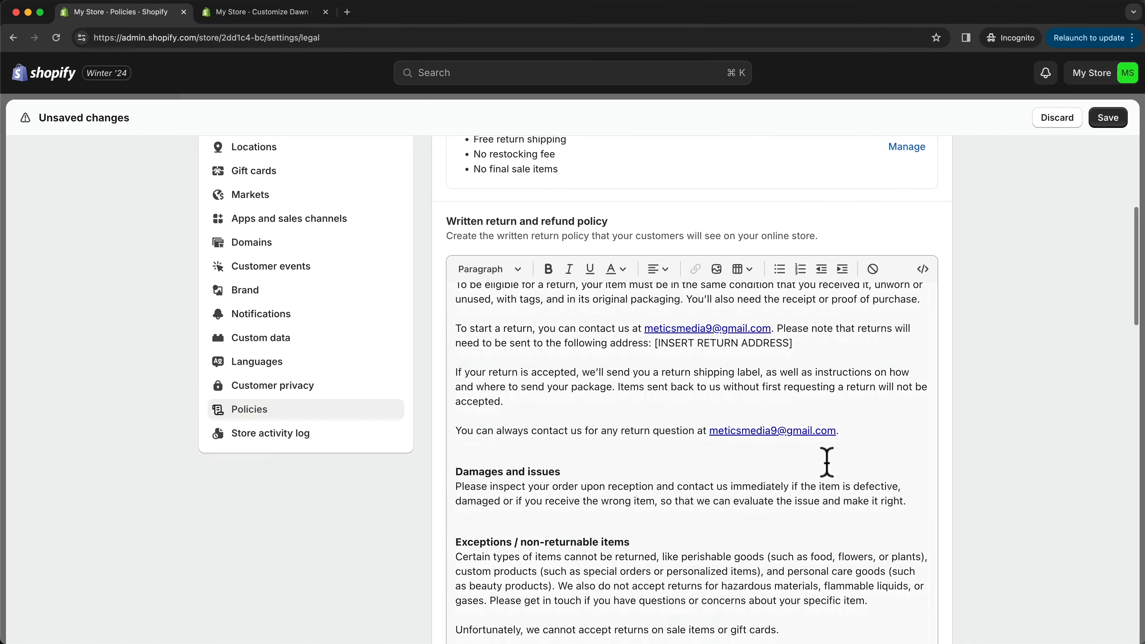
pyautogui.scroll(2, 766, 424)
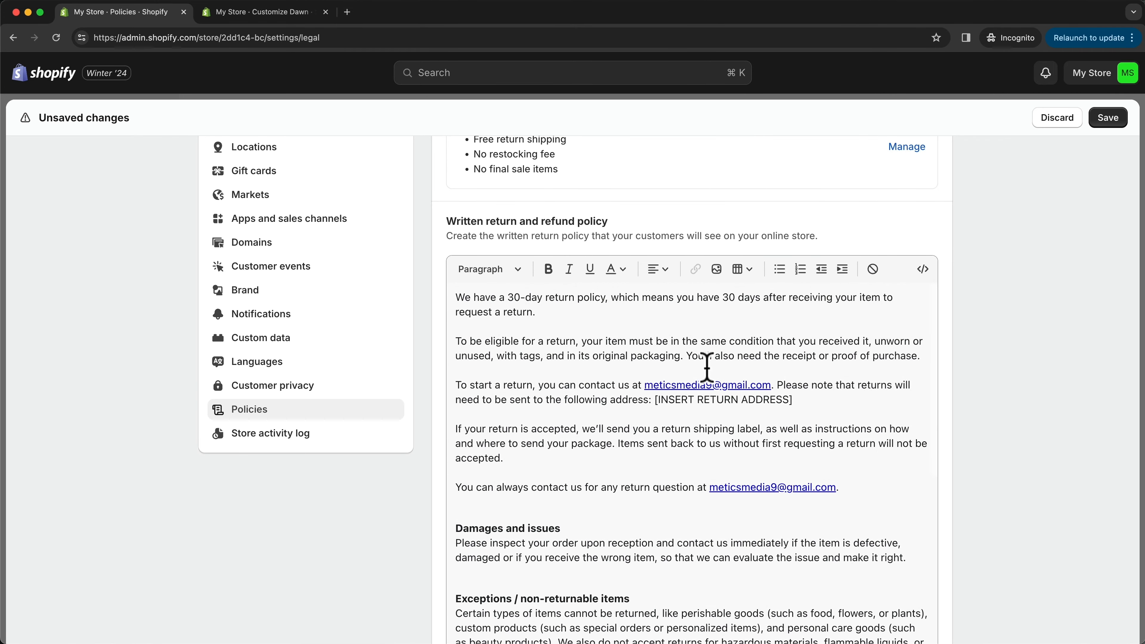
pyautogui.moveTo(654, 400); pyautogui.dragTo(769, 399)
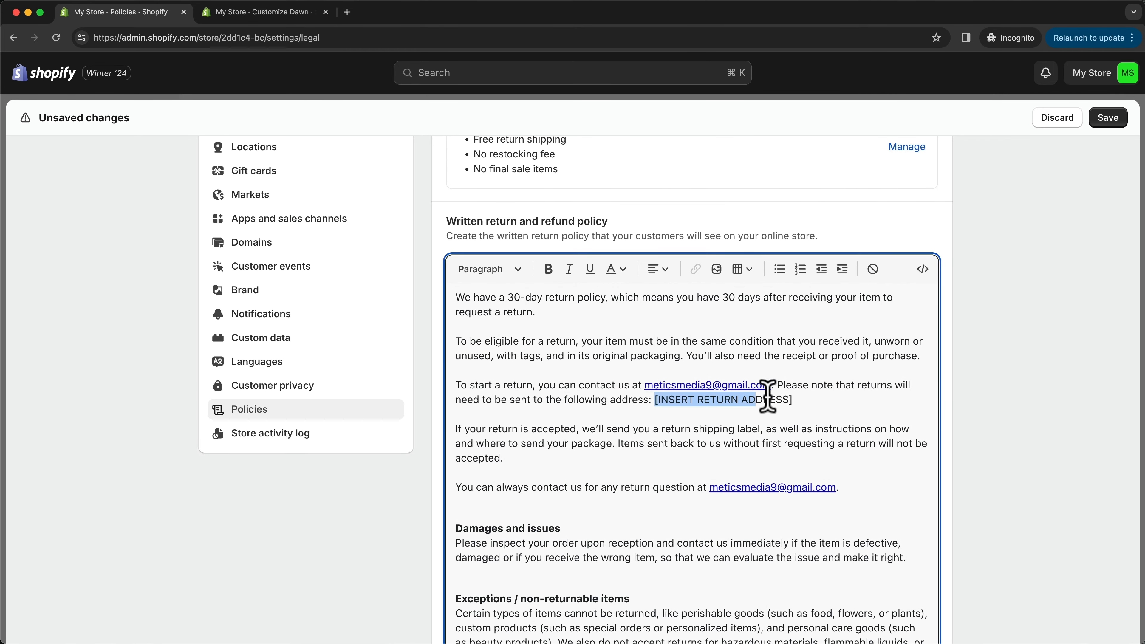
pyautogui.click(827, 399)
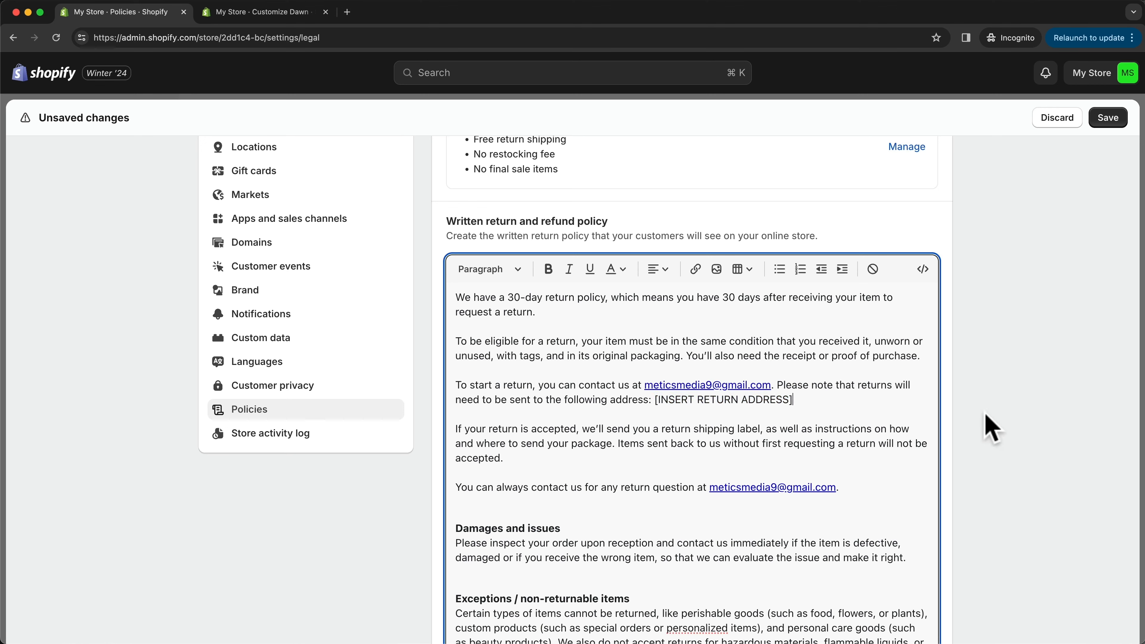
# - Create the privacy policy and the terms of service from their templates
pyautogui.scroll(-10, 989, 428)
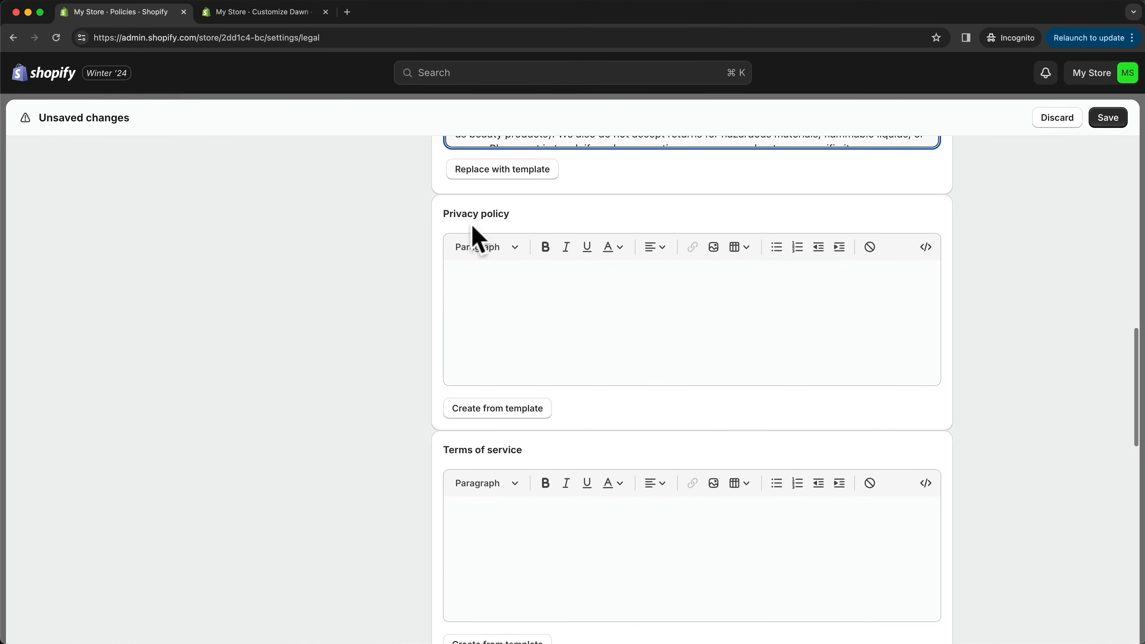
pyautogui.click(505, 409)
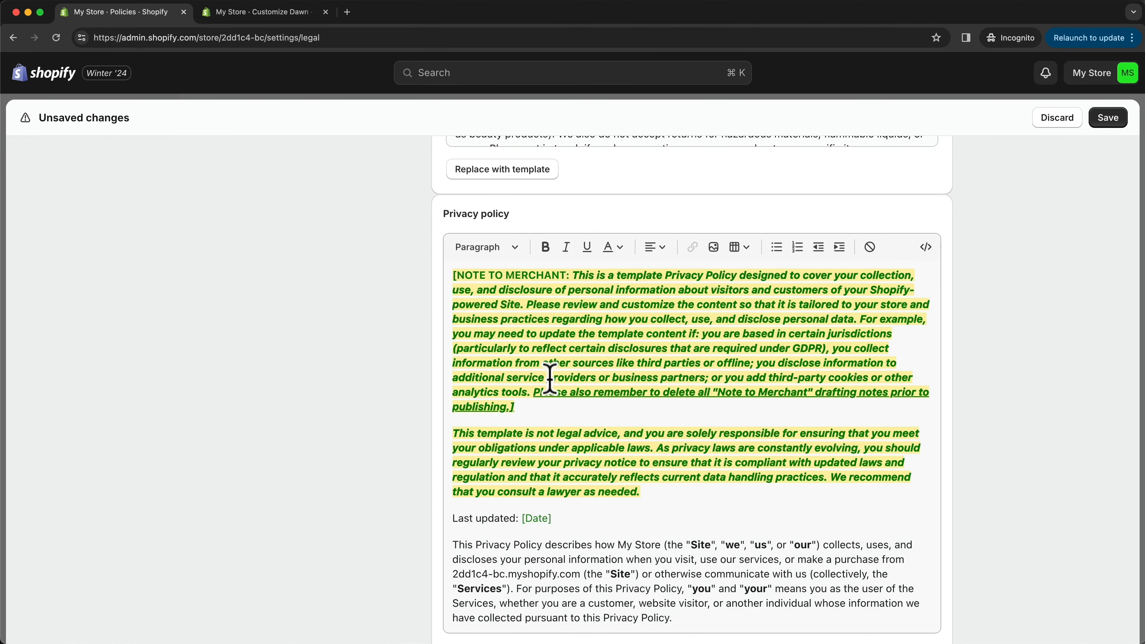
pyautogui.scroll(-15, 1019, 383)
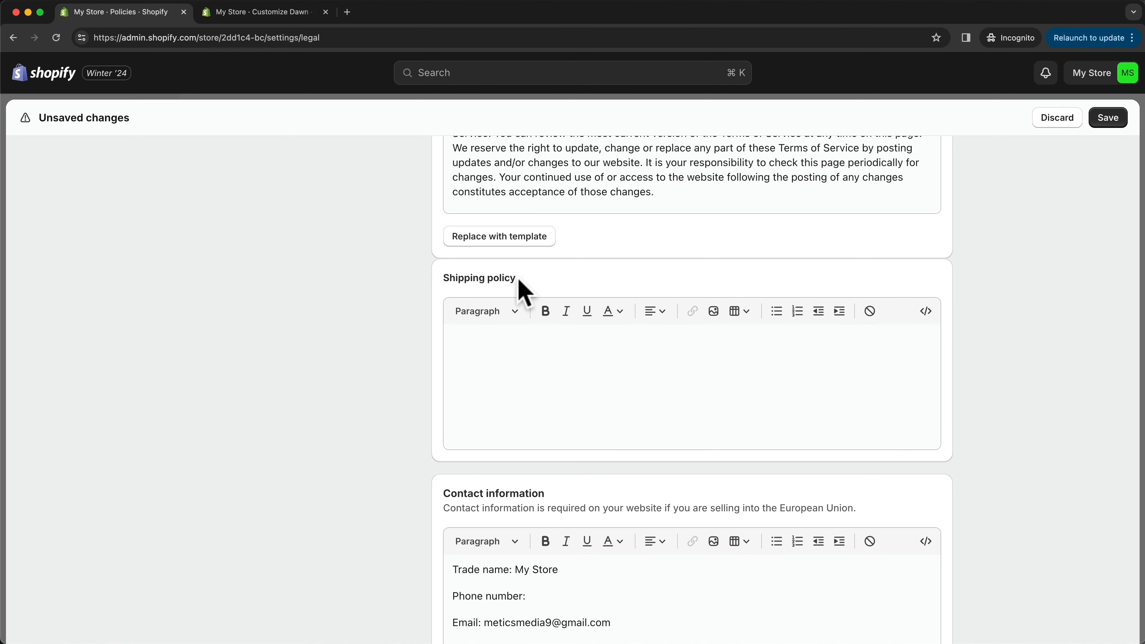
# - Paste a shipping policy stating 1-2 business days processing, domestic delivery 3-5 and international 7-14 business days, and save the policies
pyautogui.click(526, 357)
pyautogui.press('super+v')
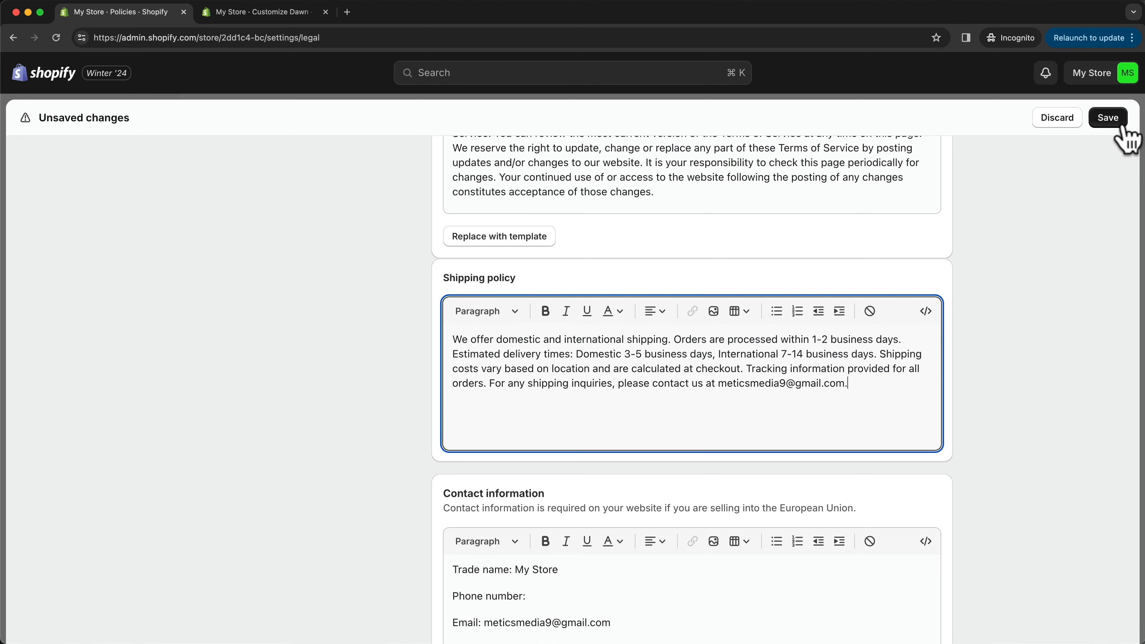
pyautogui.click(1109, 120)
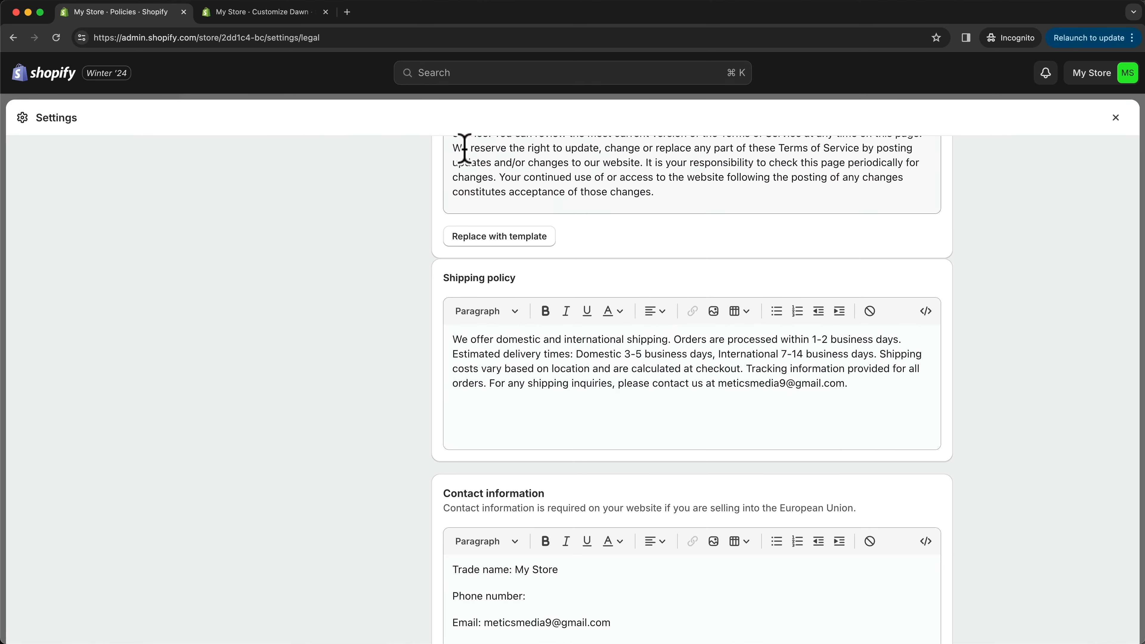
# - Return to the theme editor, try showing the policy links in the footer, and hide them again
pyautogui.click(295, 13)
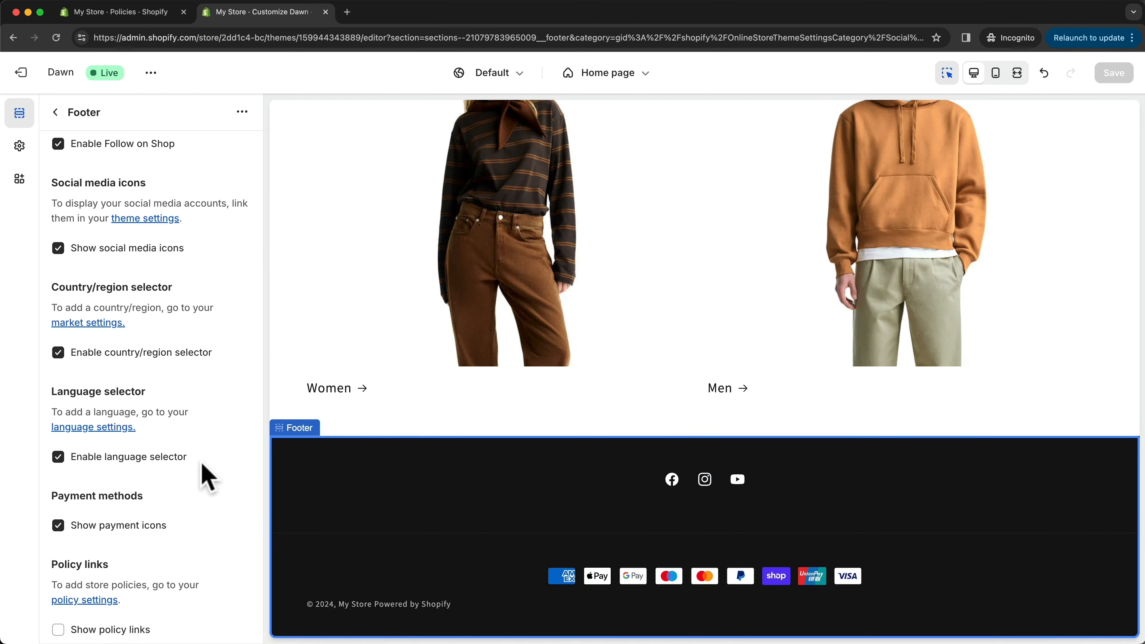
pyautogui.scroll(-5, 205, 477)
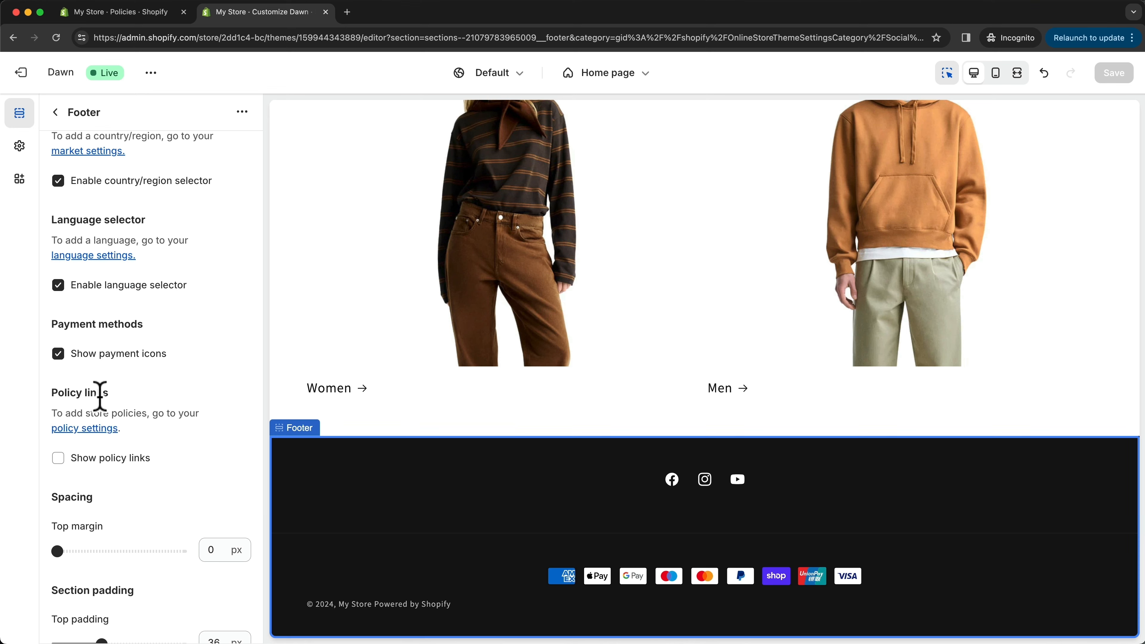
pyautogui.click(58, 458)
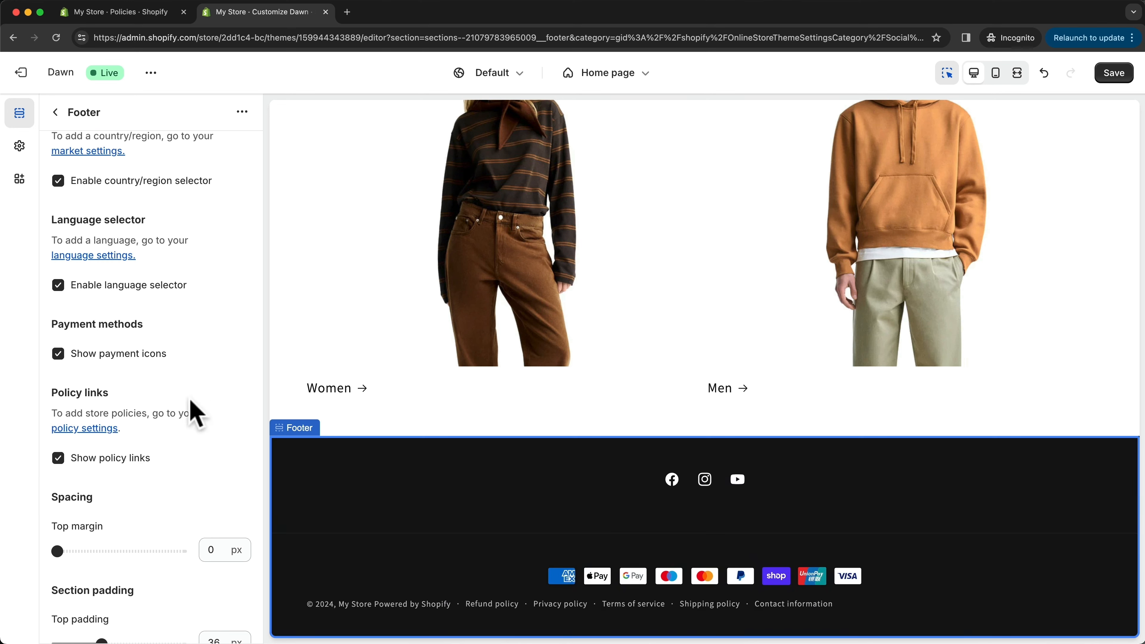
pyautogui.click(58, 458)
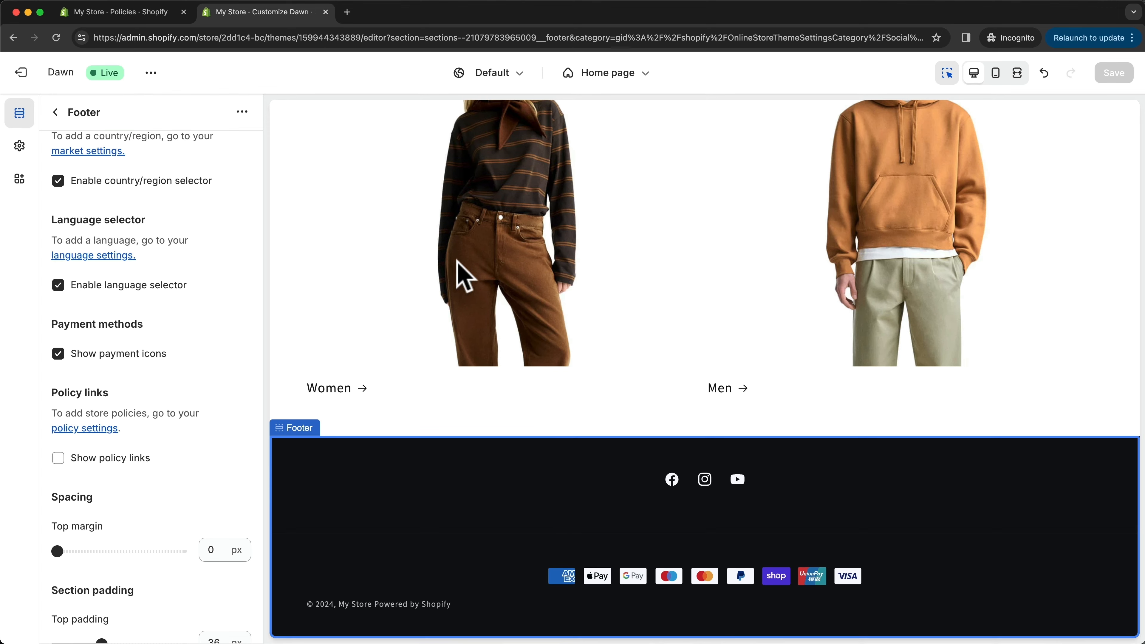
# - Leave the policy settings, open the Footer menu in the online store's navigation and delete its Search item
pyautogui.click(118, 13)
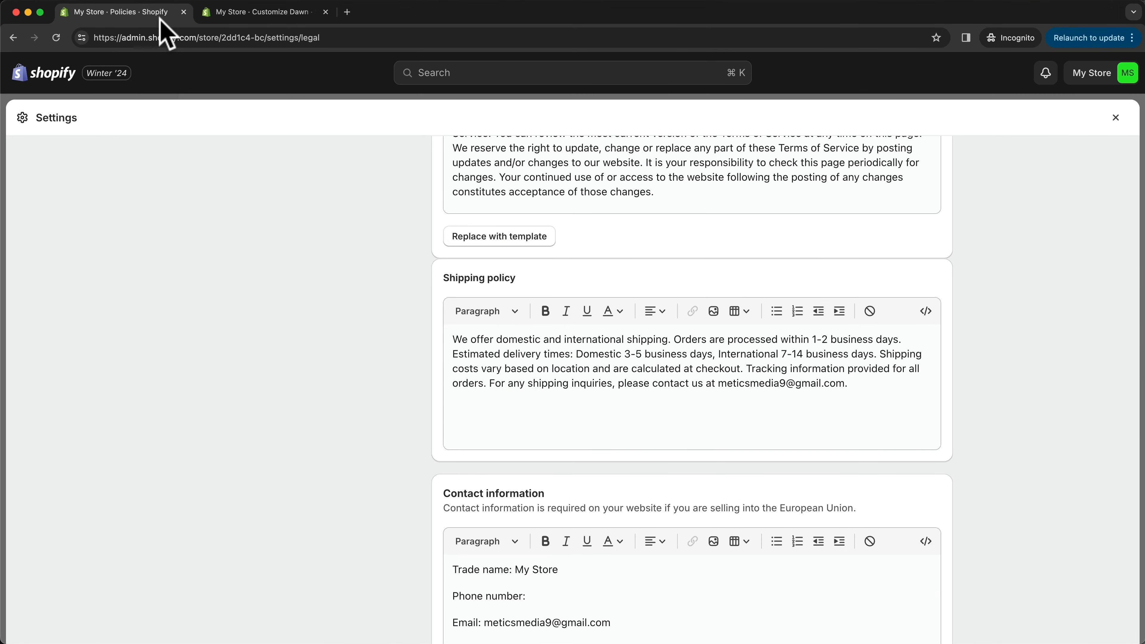
pyautogui.click(1116, 118)
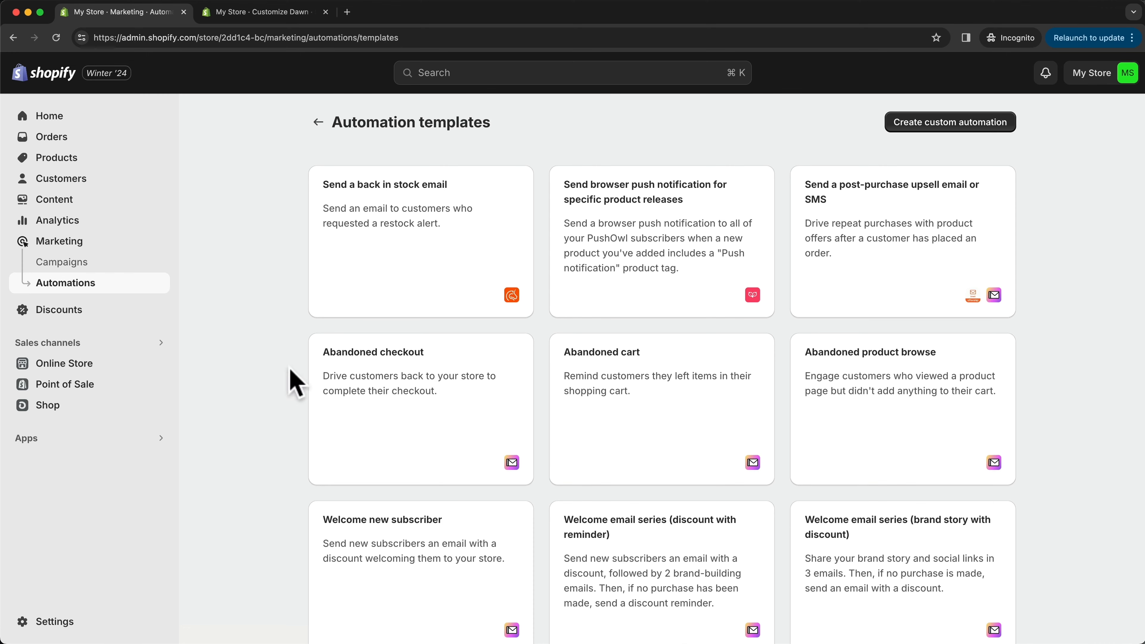
pyautogui.click(101, 364)
pyautogui.click(76, 401)
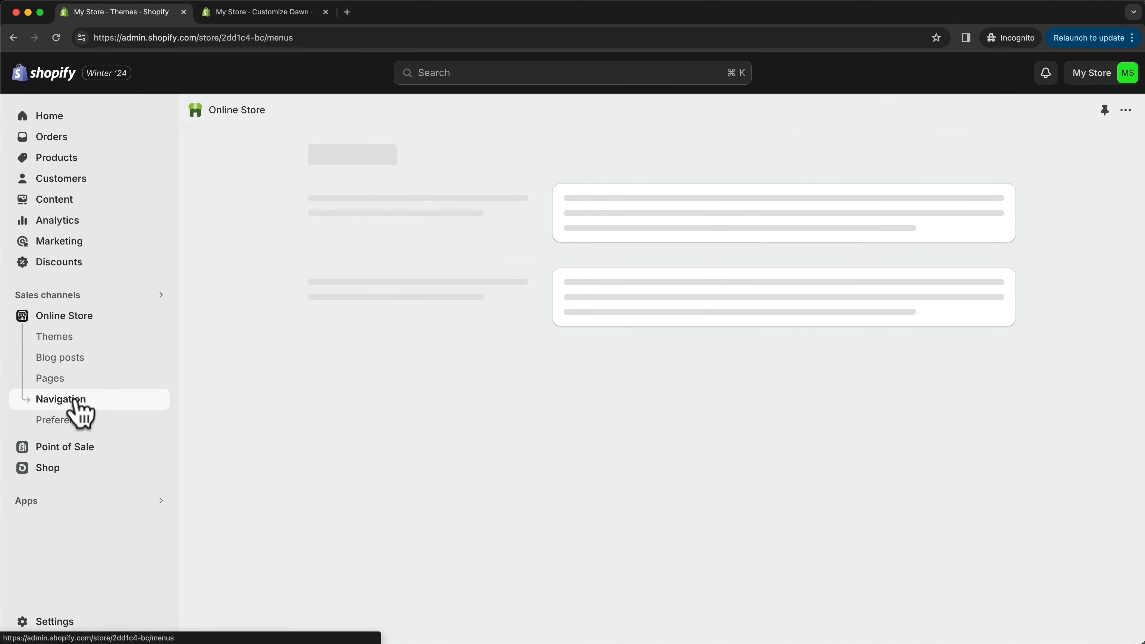
pyautogui.click(612, 386)
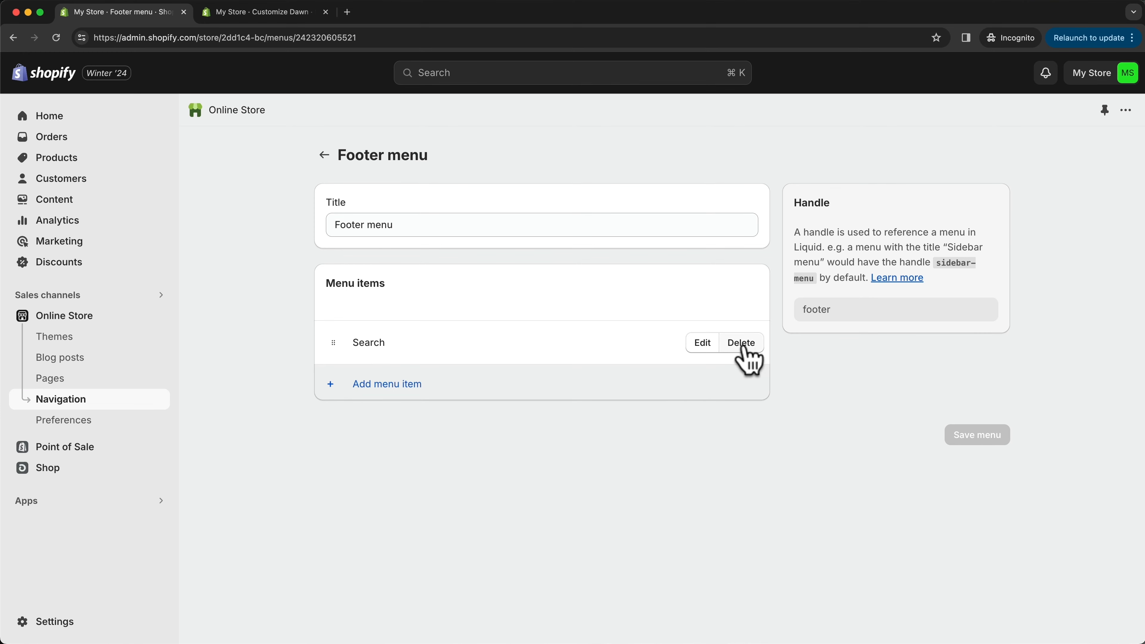
pyautogui.click(743, 350)
pyautogui.click(761, 397)
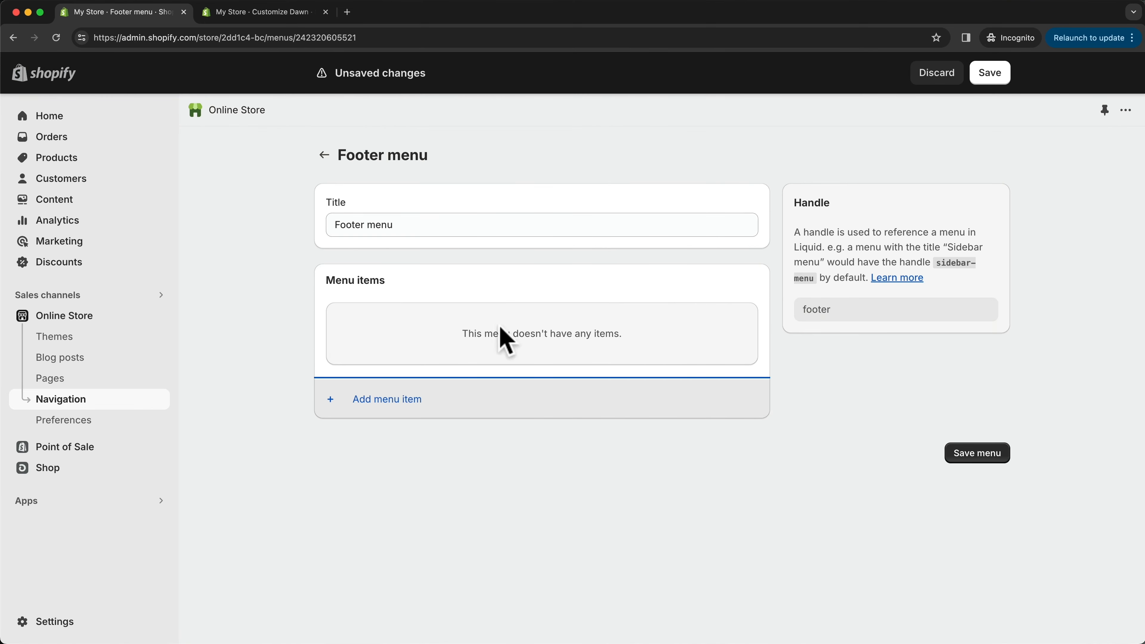
# - Add a Contact Information item to the footer menu, linked to the Contact Information policy
pyautogui.click(389, 400)
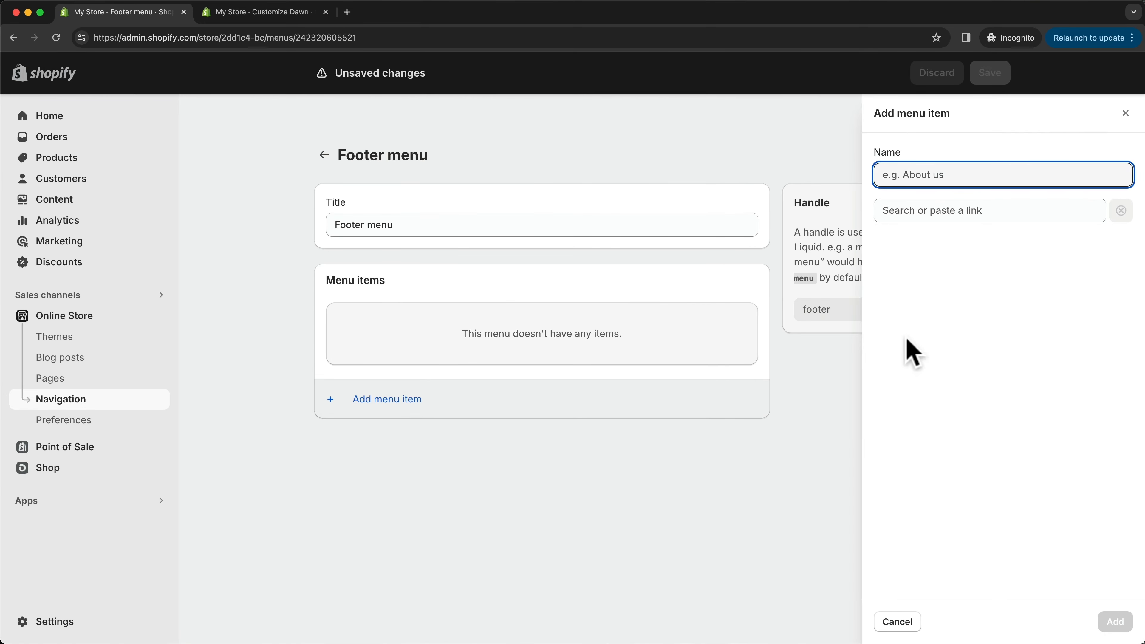
pyautogui.click(936, 213)
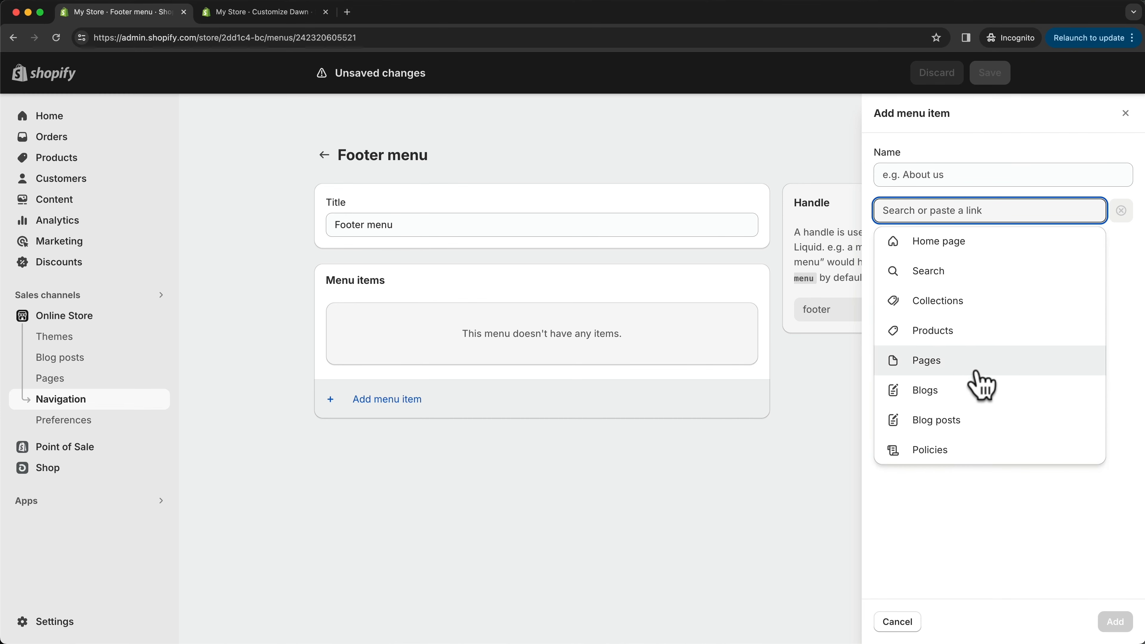
pyautogui.click(941, 449)
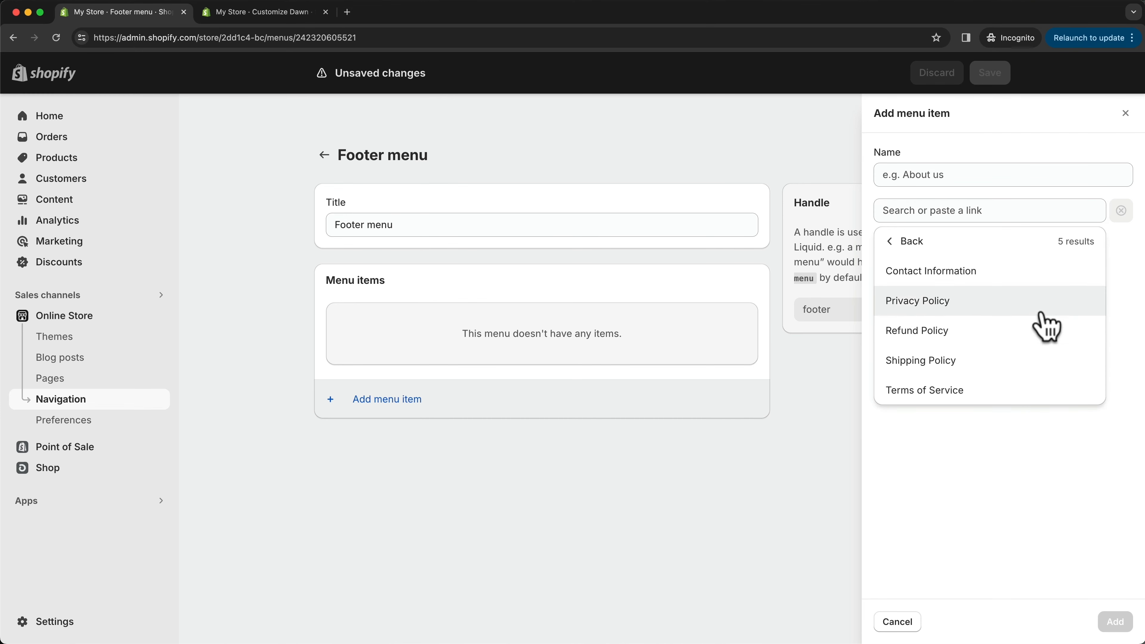
pyautogui.click(976, 272)
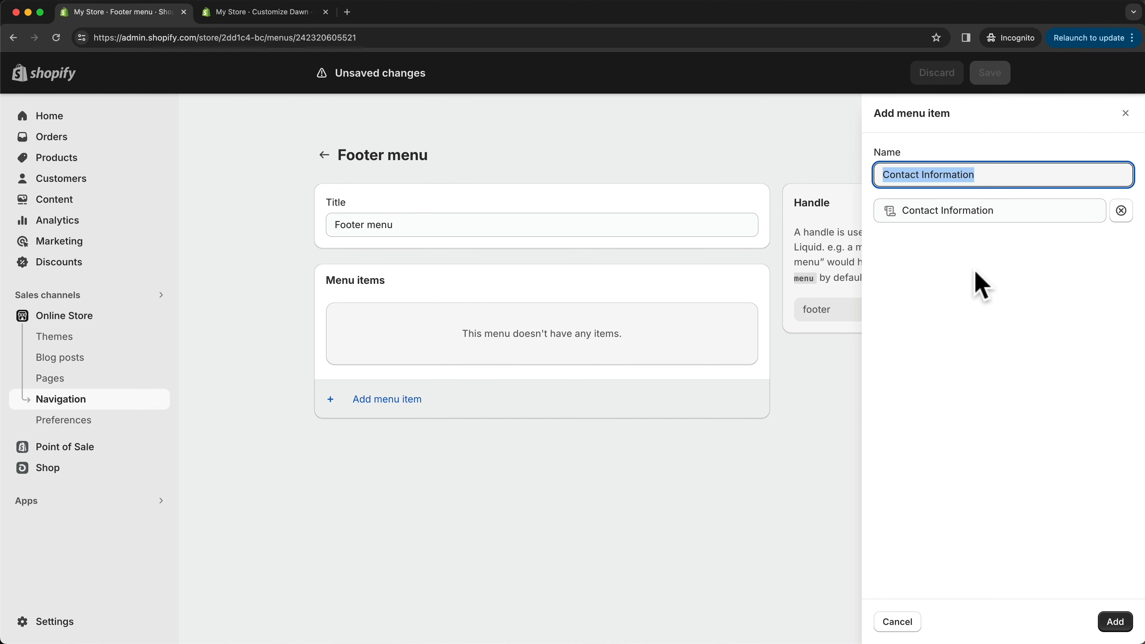
pyautogui.click(1114, 621)
# - Add the Privacy Policy, Refund Policy, Shipping Policy and Terms of Service as footer menu items and save the menu
pyautogui.click(394, 383)
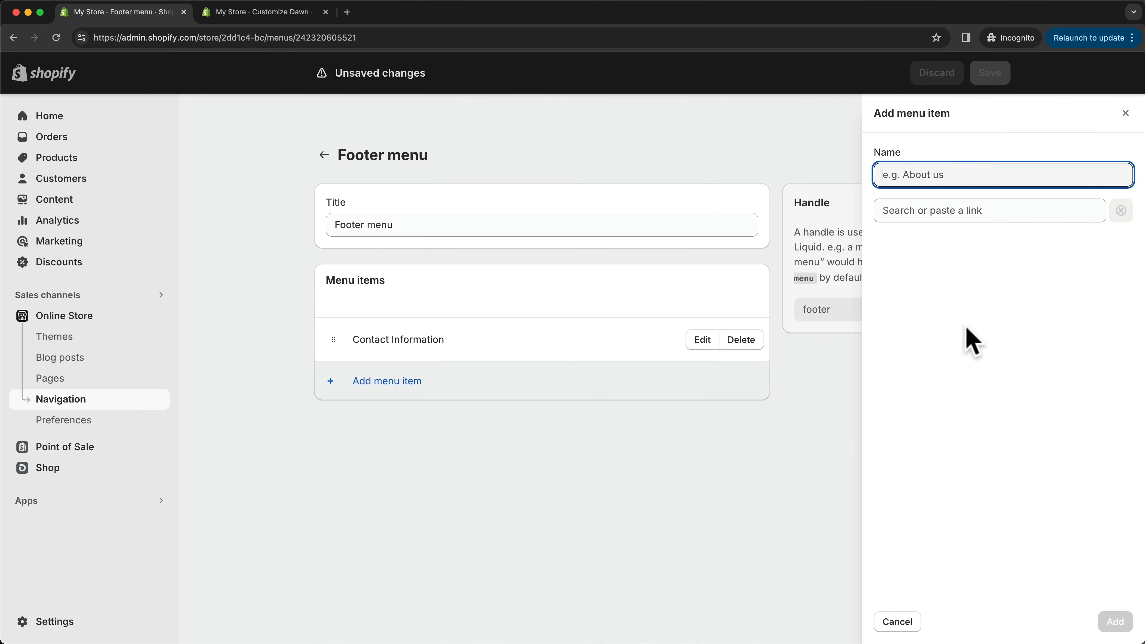
pyautogui.click(971, 210)
pyautogui.click(960, 446)
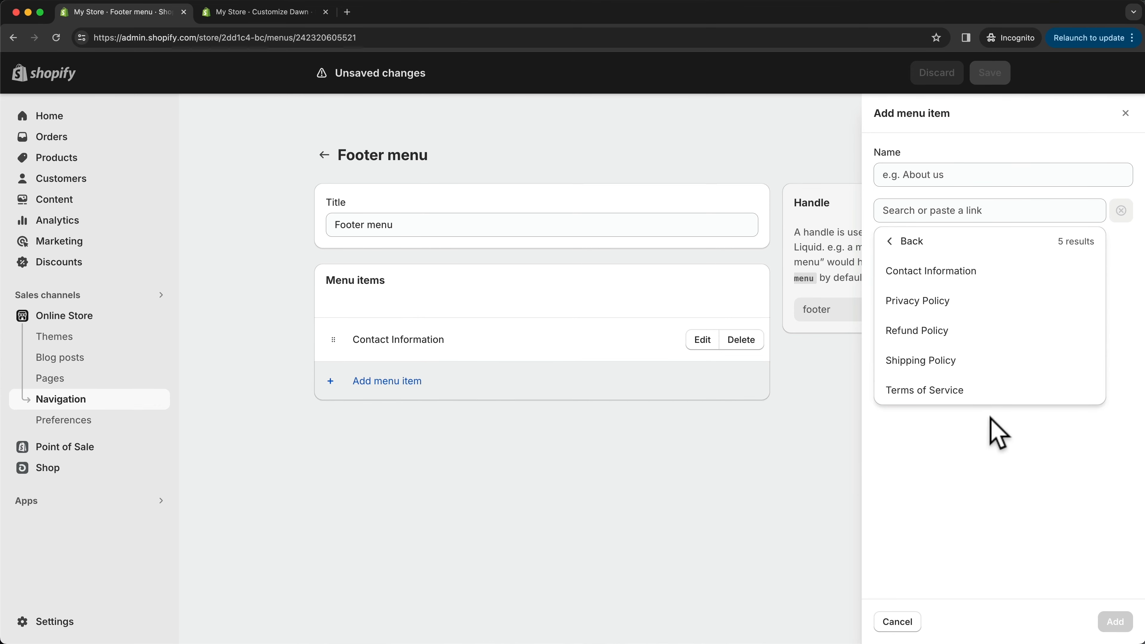
pyautogui.click(949, 307)
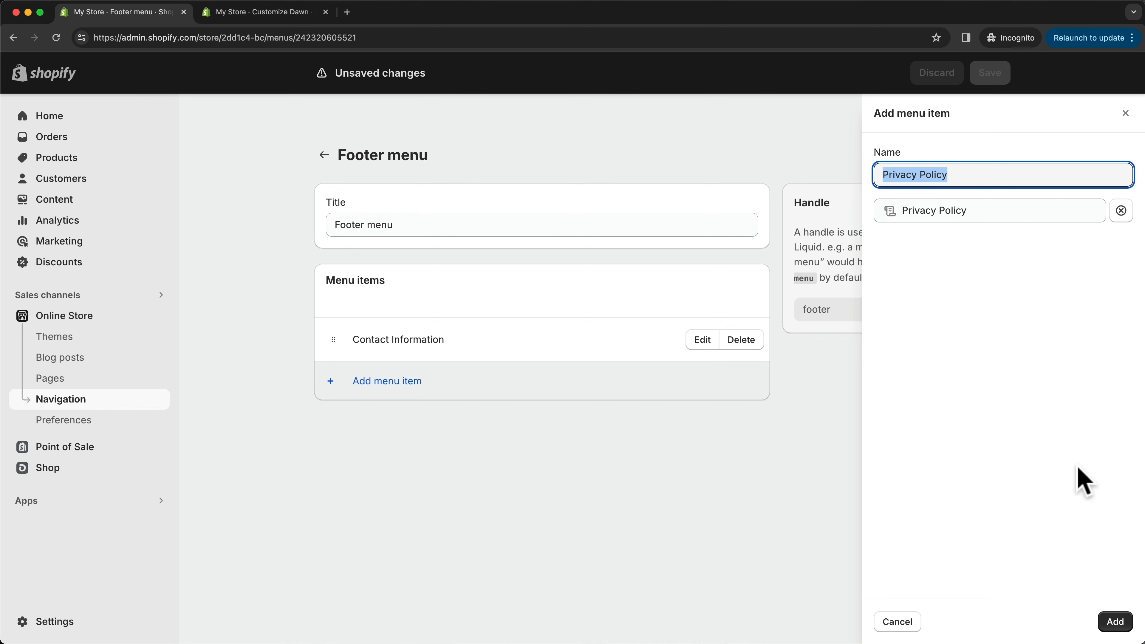
pyautogui.click(1113, 621)
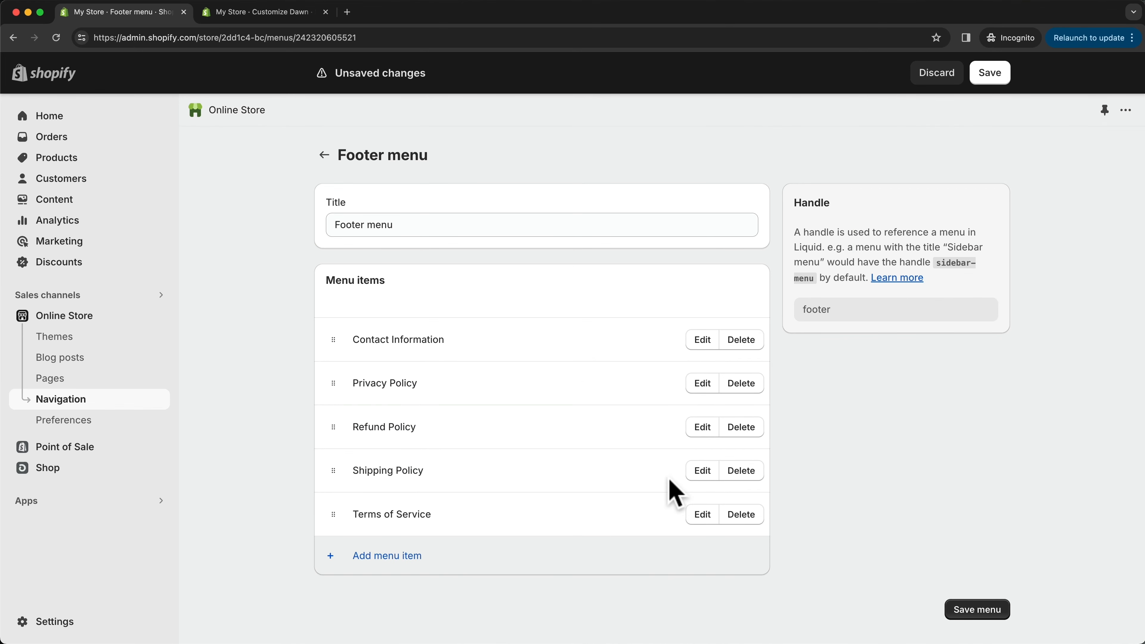
pyautogui.click(974, 613)
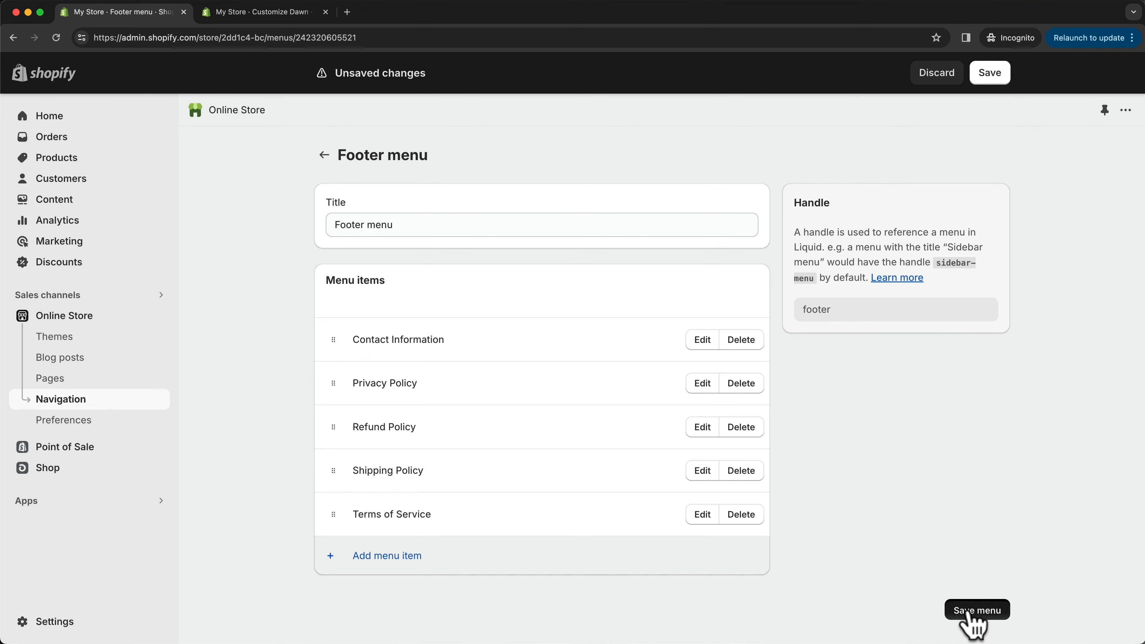
# - Return to the theme editor and add a Menu block to the footer section
pyautogui.click(283, 12)
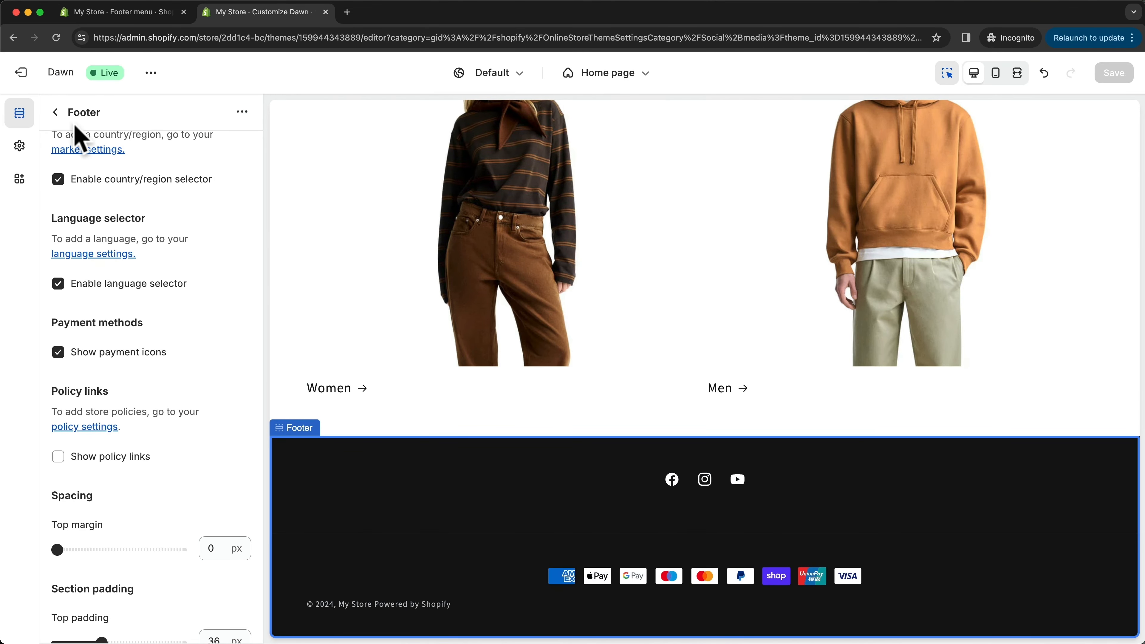
pyautogui.click(54, 113)
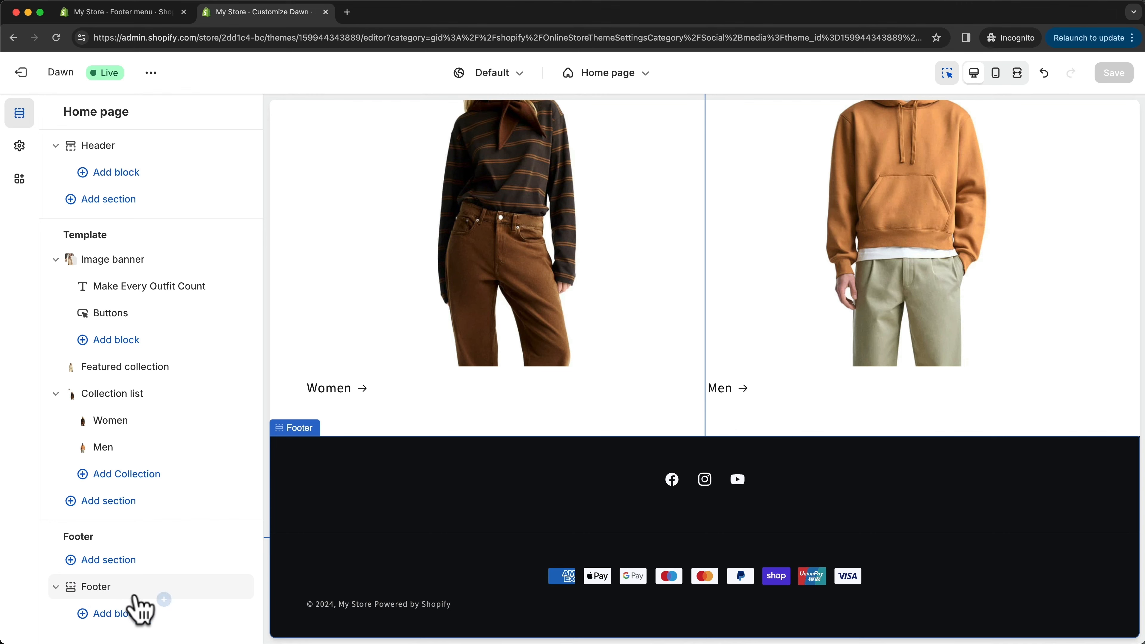
pyautogui.click(112, 616)
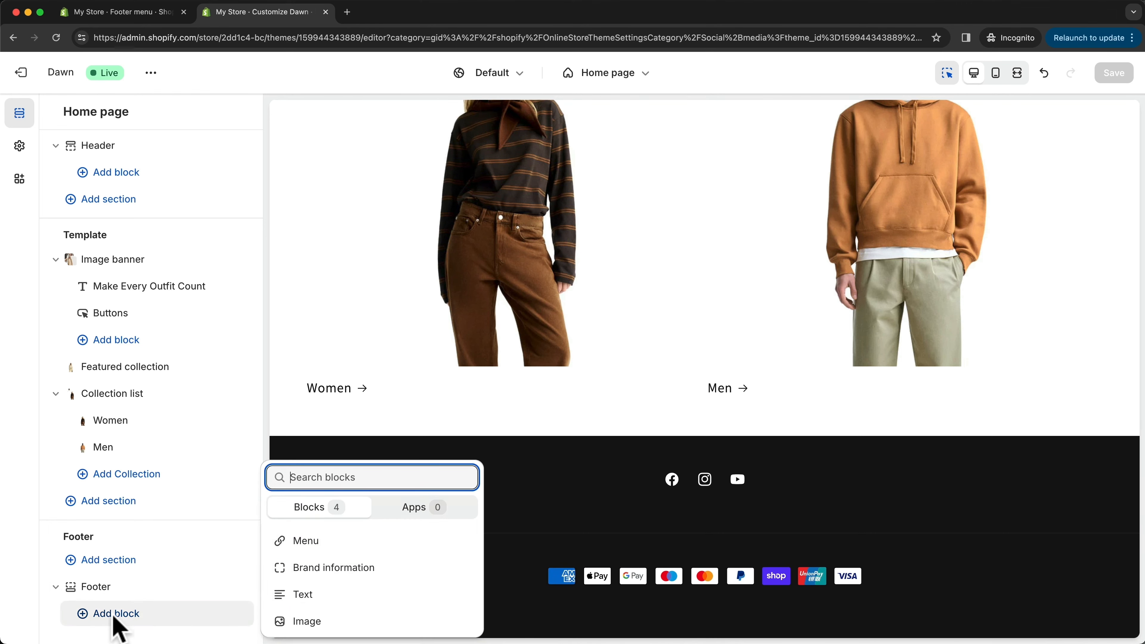
pyautogui.click(332, 540)
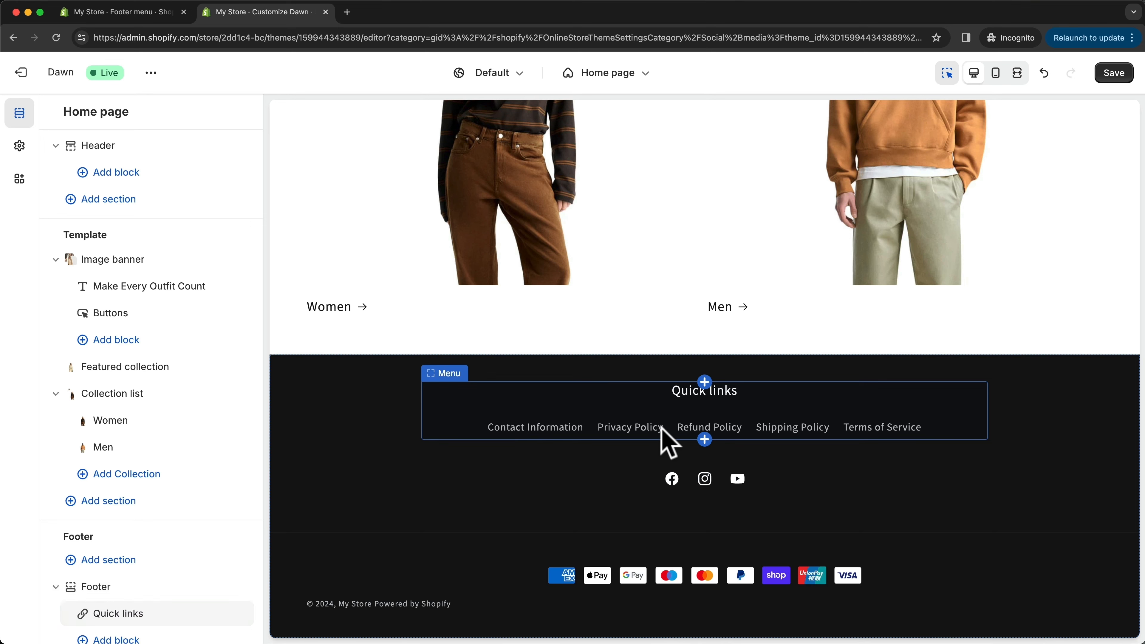
# - Remove the "Quick links" heading from the footer's menu block and save the theme
pyautogui.click(118, 613)
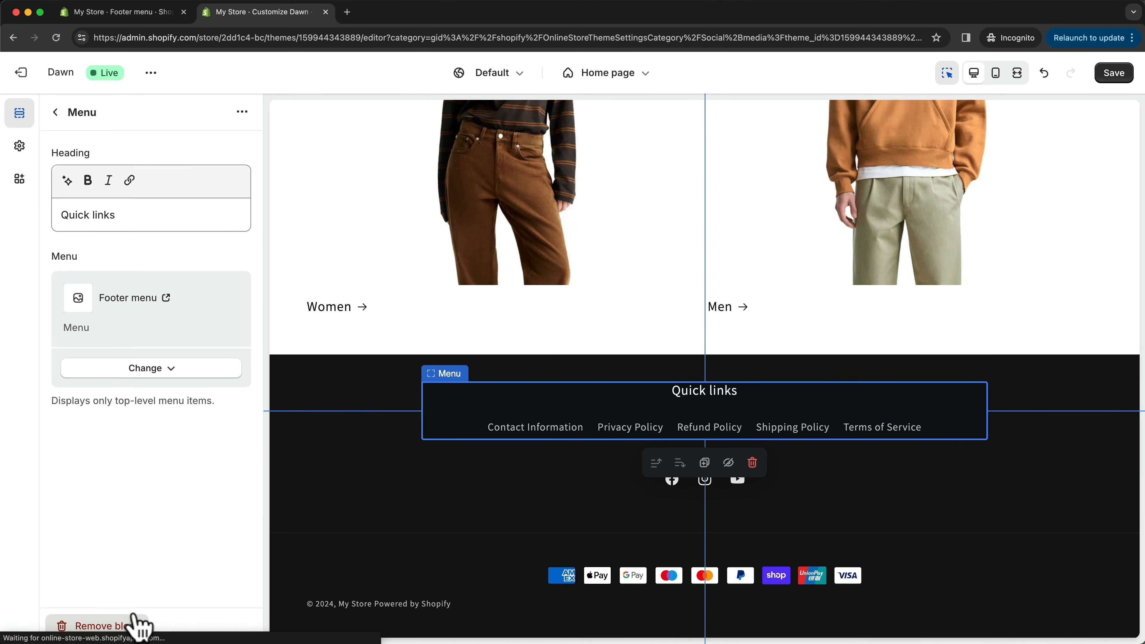
pyautogui.moveTo(146, 219); pyautogui.dragTo(64, 214)
pyautogui.press('BackSpace')
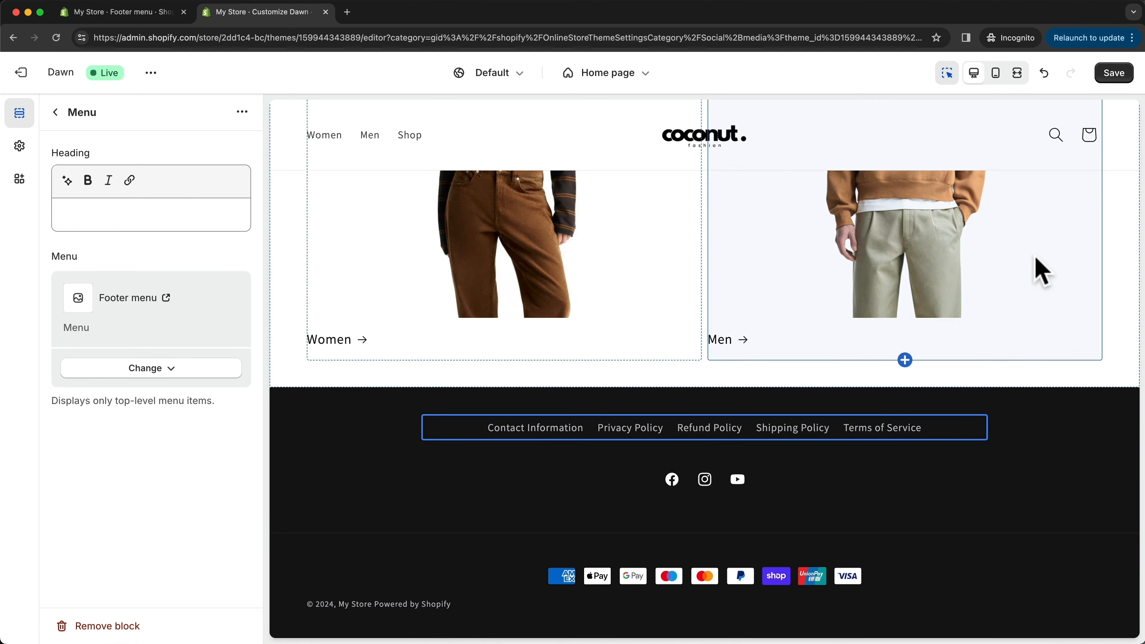
pyautogui.click(1112, 76)
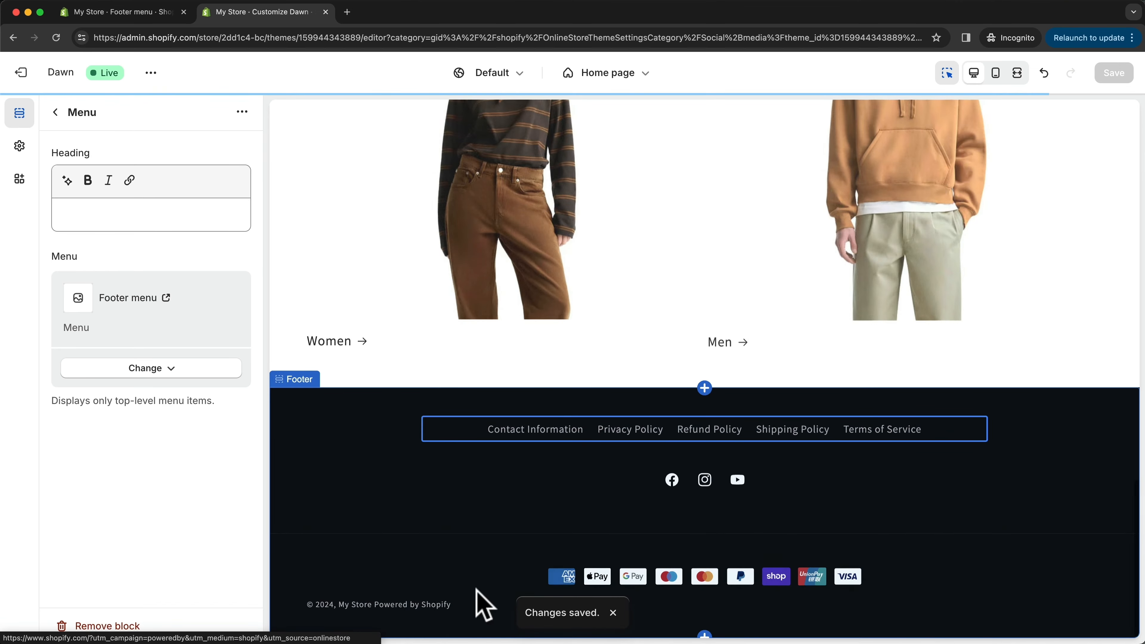
# - Edit the Dawn theme's default content, filter it for "links", blank out the "Powered by Shopify" text and save
pyautogui.click(158, 18)
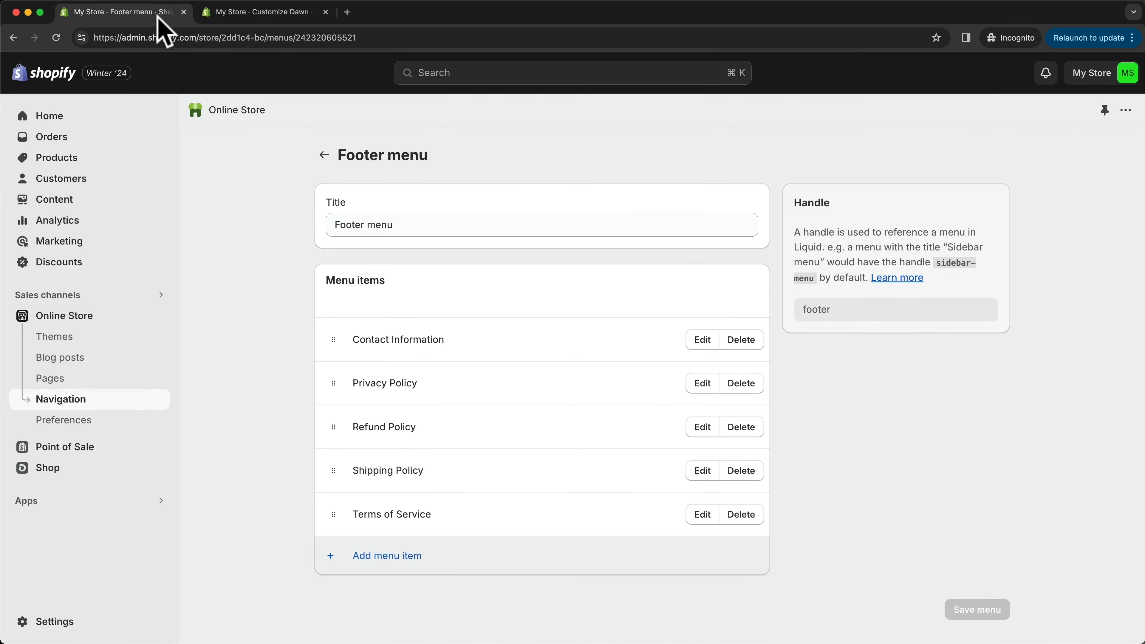
pyautogui.click(97, 315)
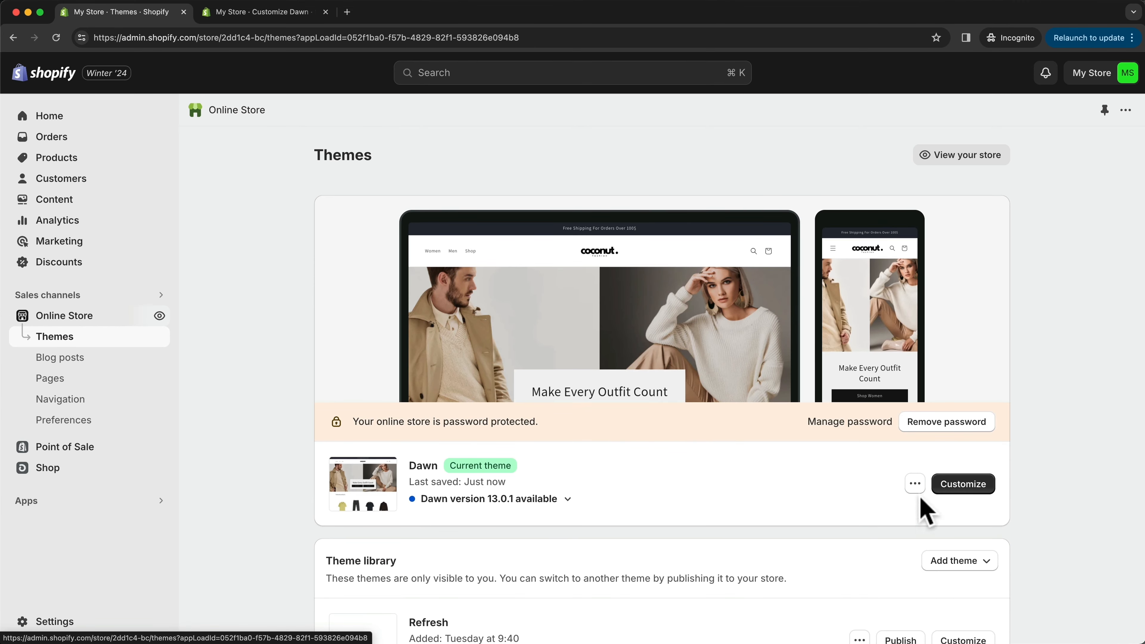
pyautogui.click(914, 484)
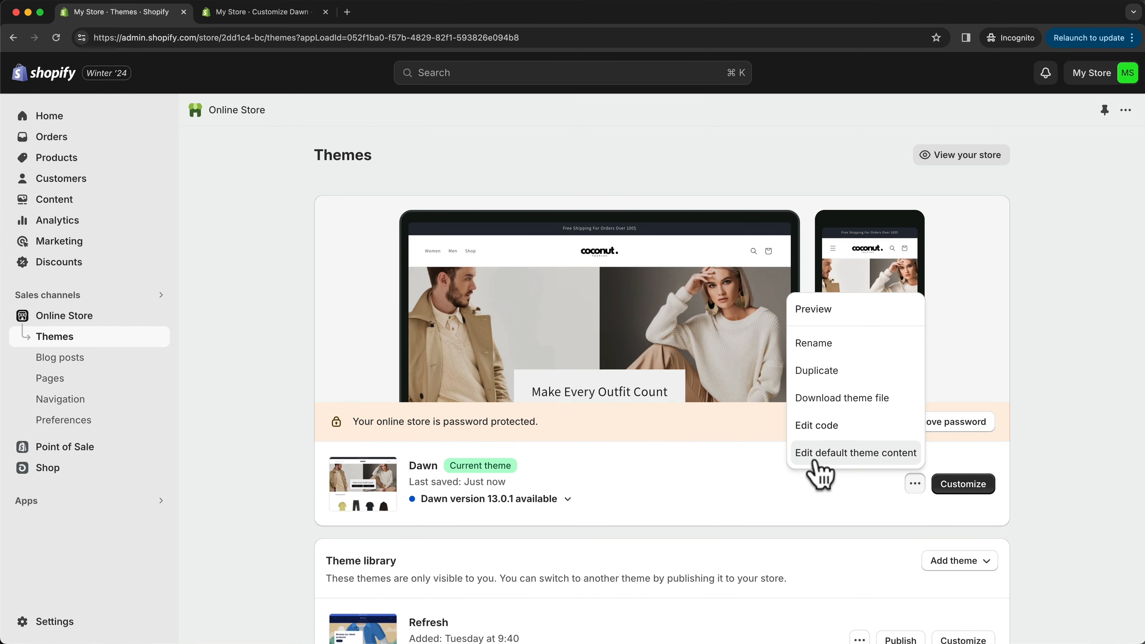
pyautogui.click(862, 453)
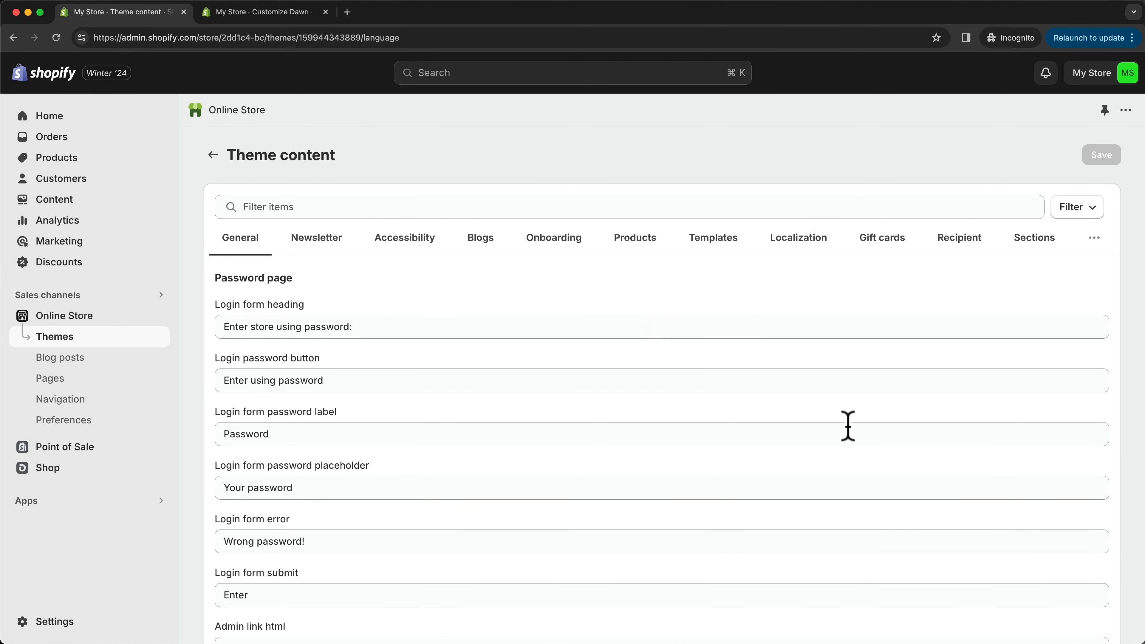
pyautogui.click(435, 206)
pyautogui.write('links')
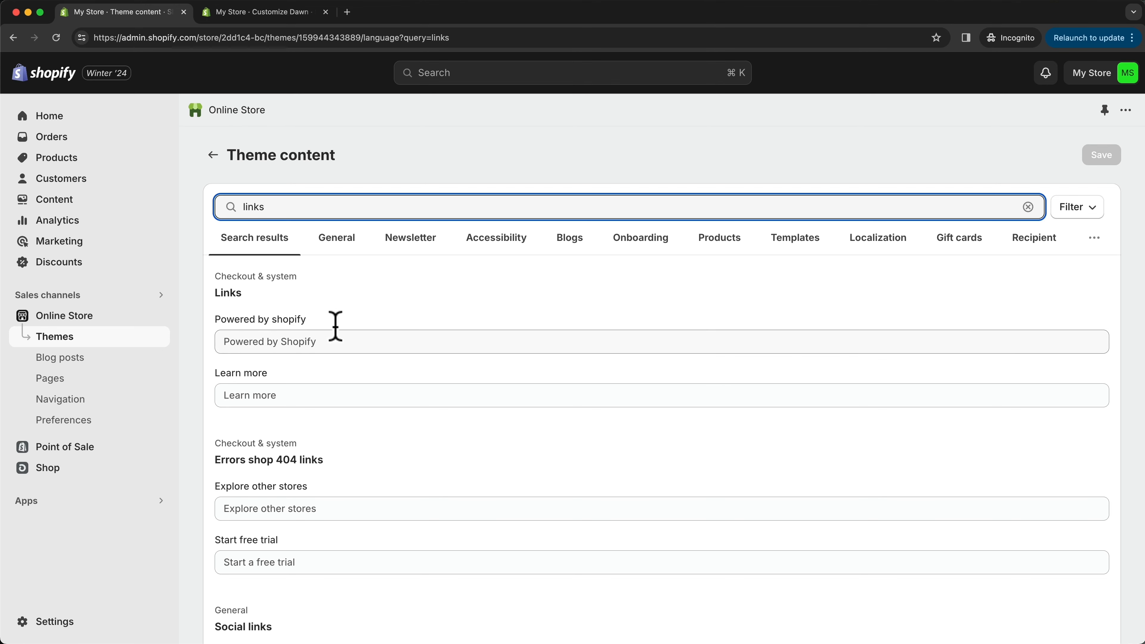
pyautogui.click(290, 342)
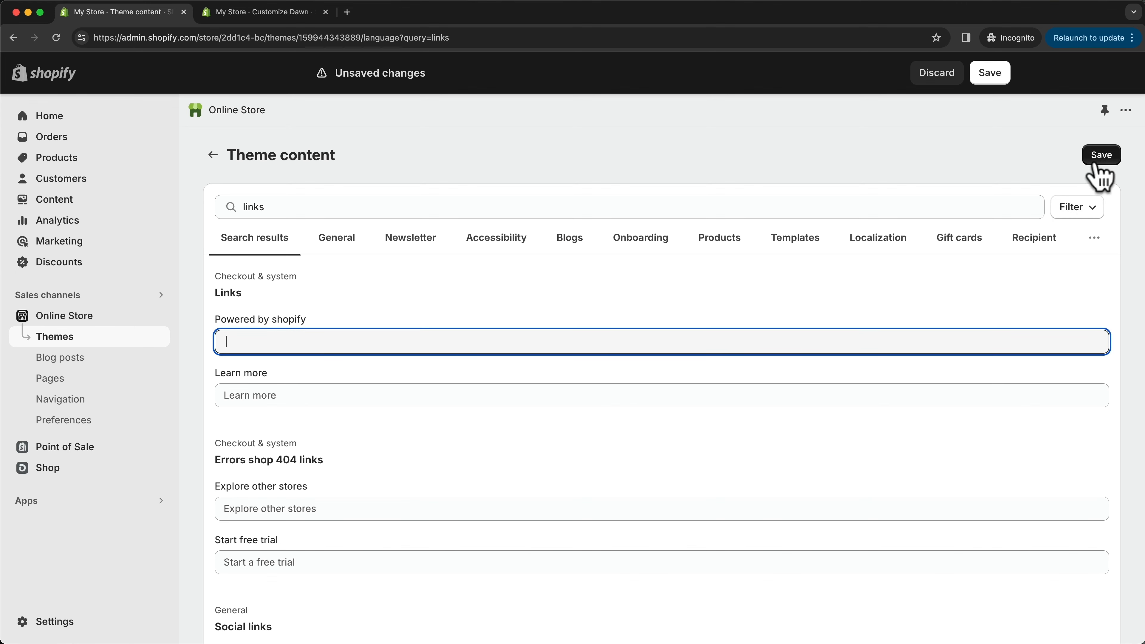
pyautogui.click(1101, 155)
# - Return to the theme editor and check the copyright line in the footer
pyautogui.click(274, 14)
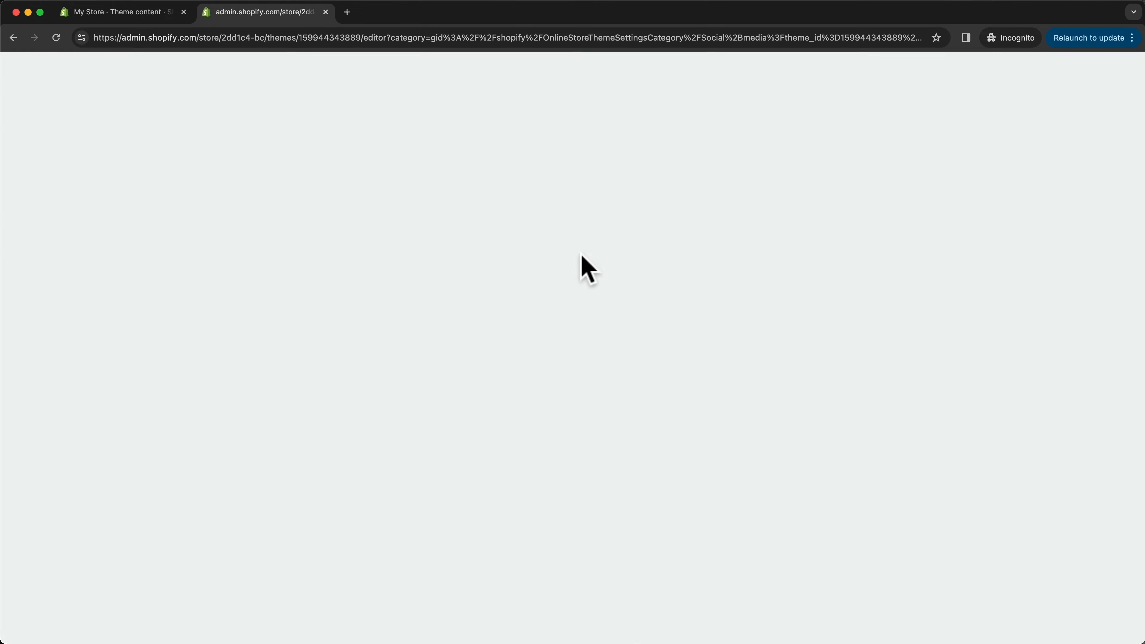
pyautogui.scroll(-12, 541, 291)
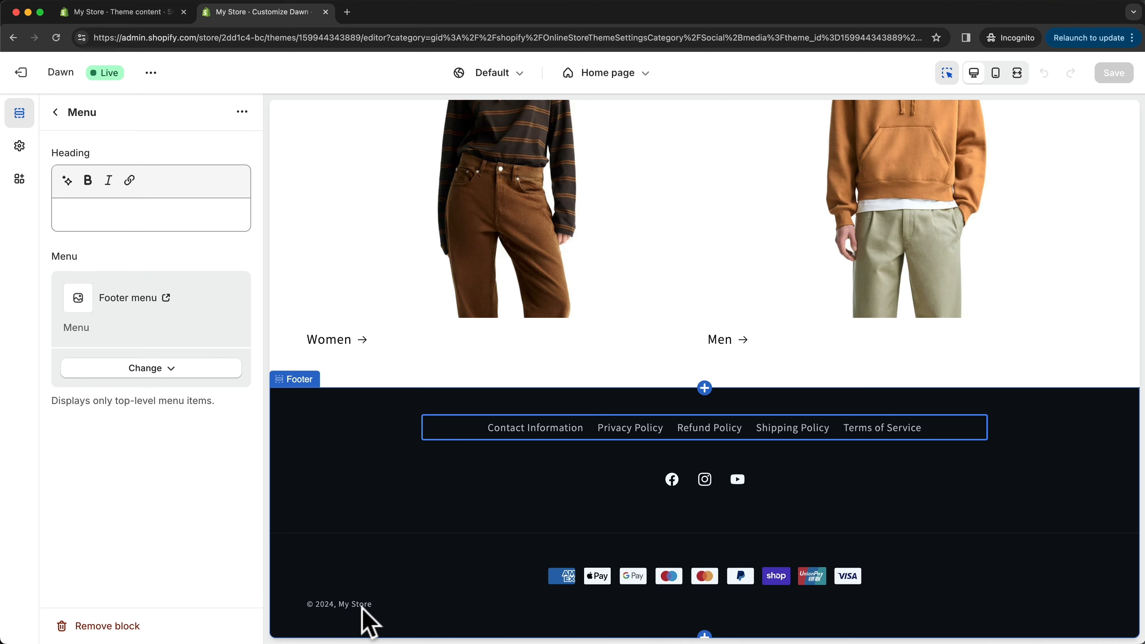
pyautogui.click(373, 619)
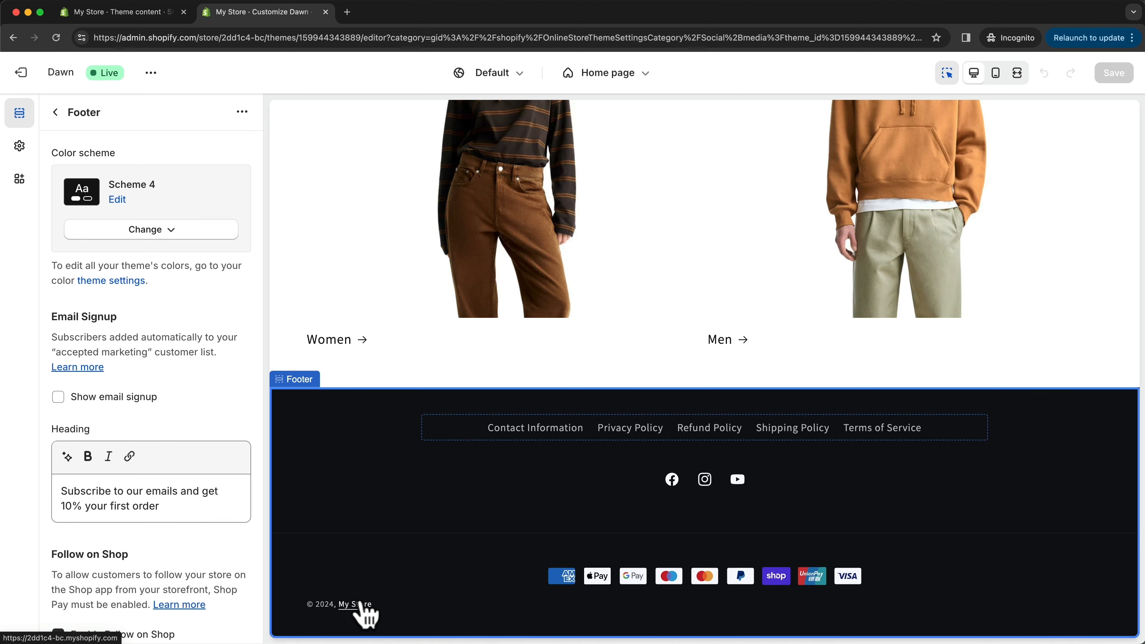
# - In the store details profile, set the store name to Cocunut, enter the store's phone number and save
pyautogui.click(155, 13)
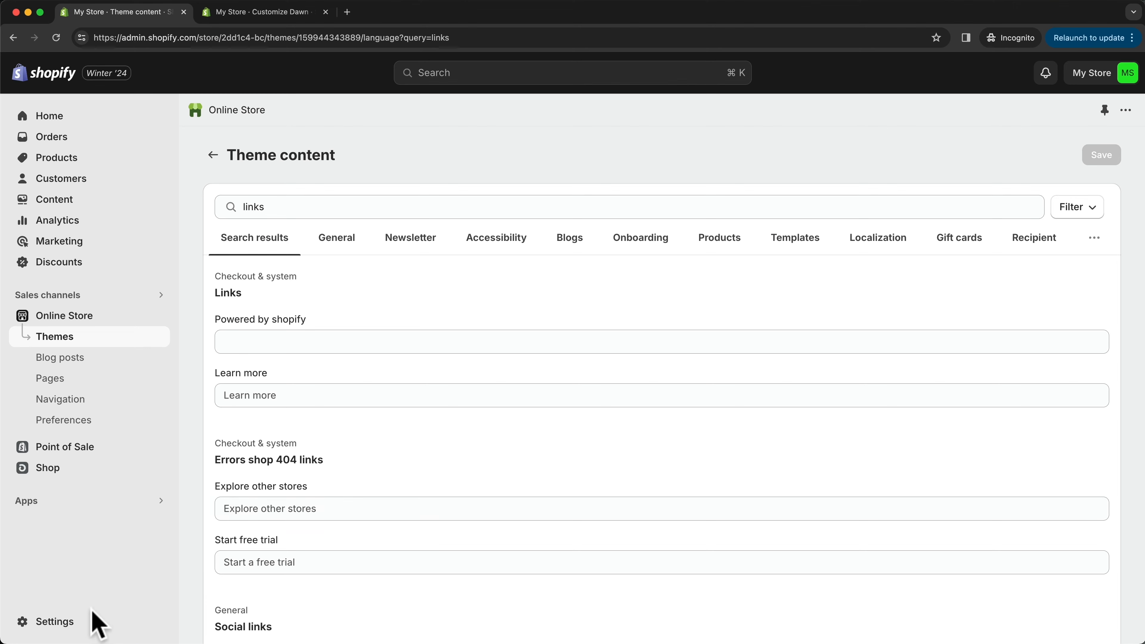
pyautogui.click(58, 626)
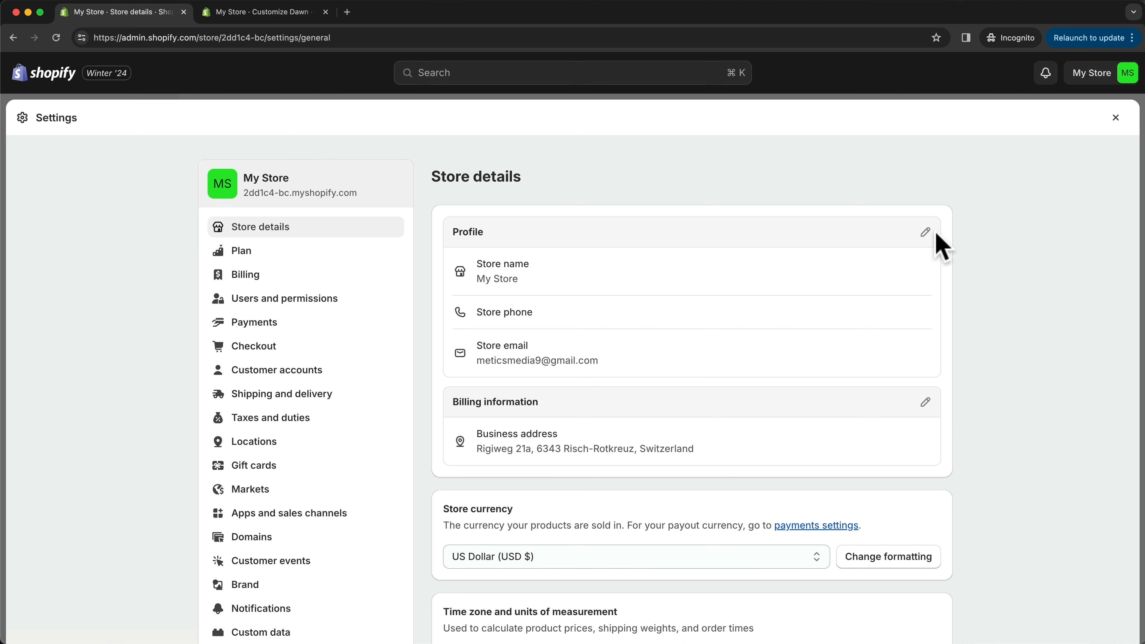
pyautogui.click(924, 231)
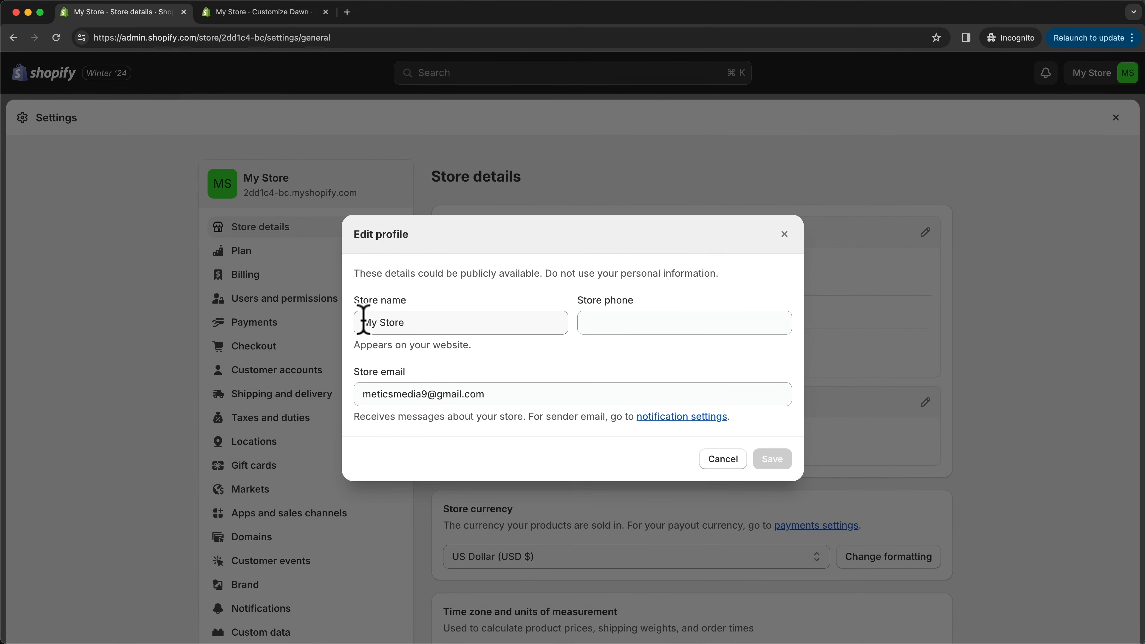
pyautogui.moveTo(364, 321); pyautogui.dragTo(458, 323)
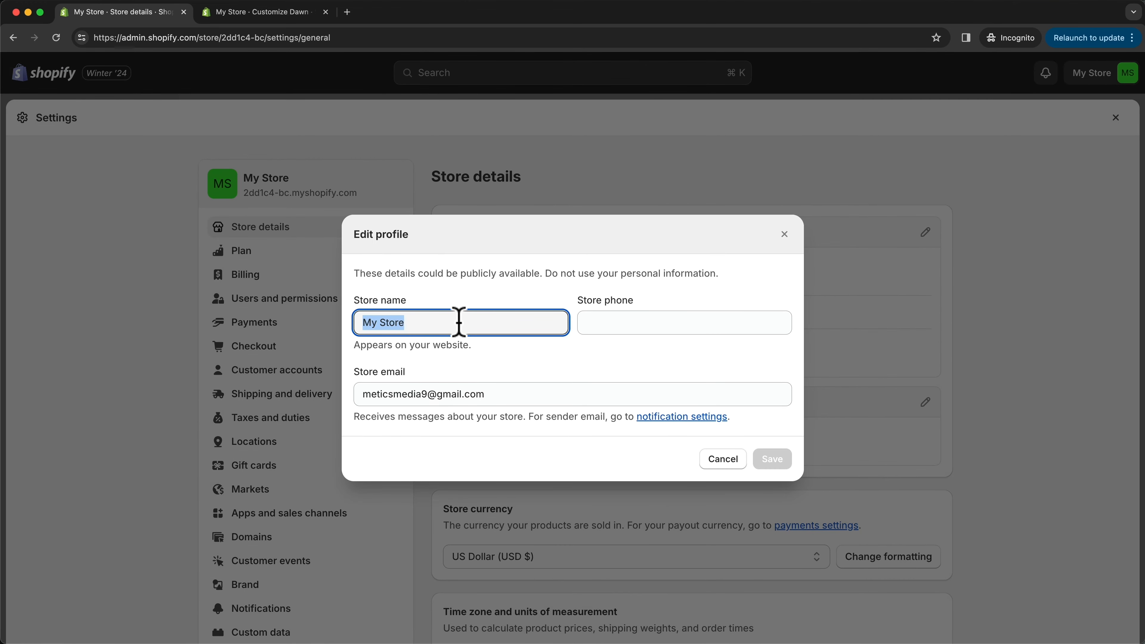
pyautogui.write('Coconut')
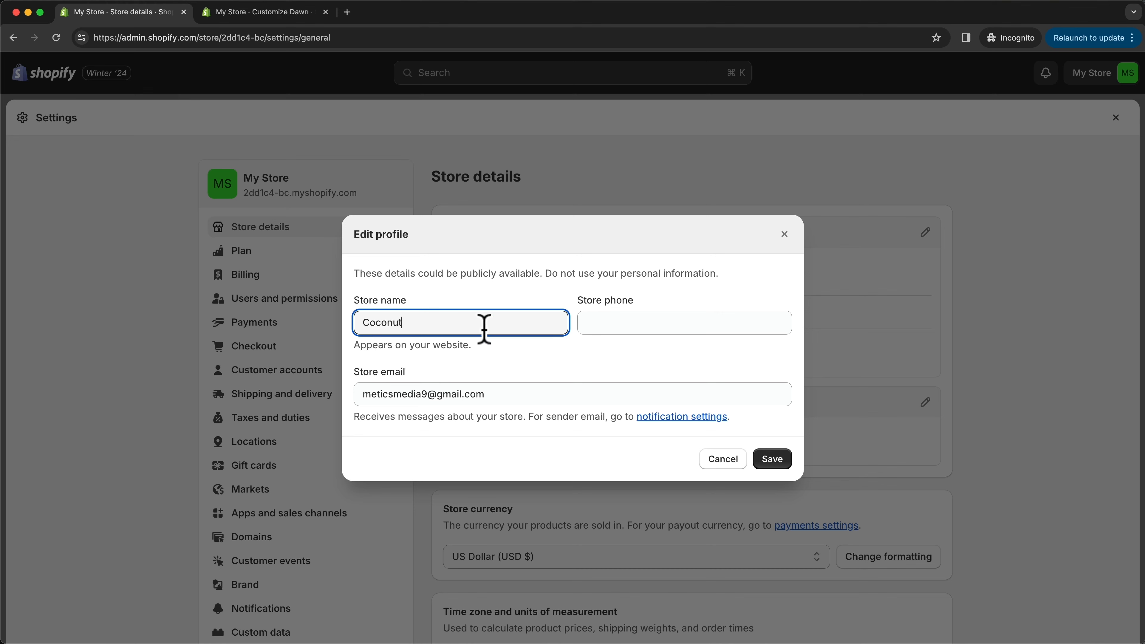
pyautogui.click(771, 460)
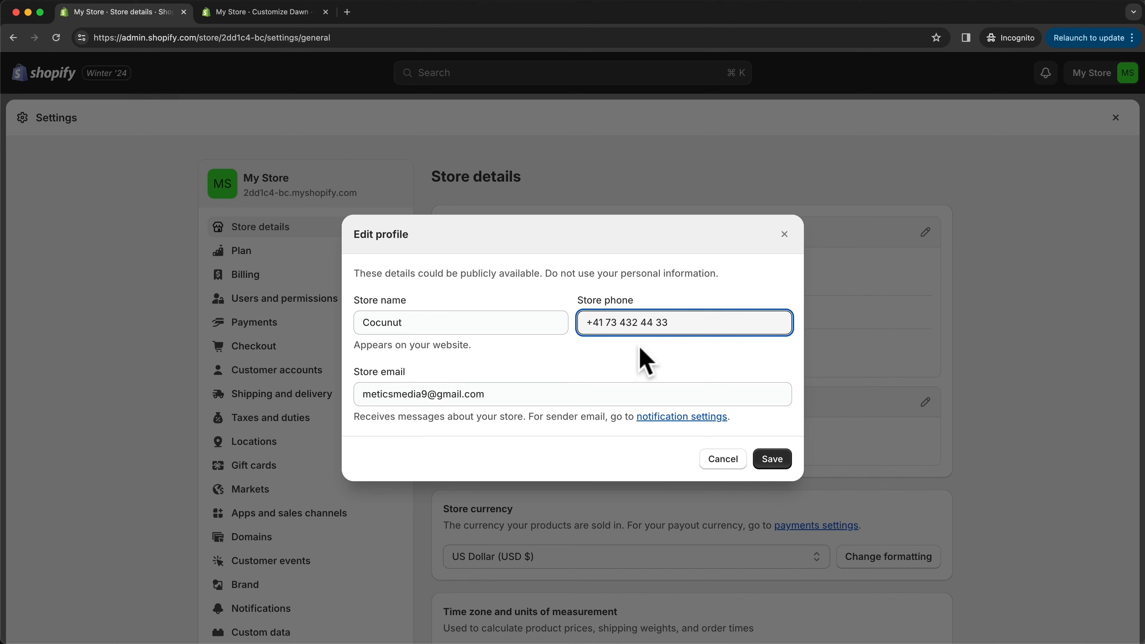
pyautogui.moveTo(677, 322); pyautogui.dragTo(579, 327)
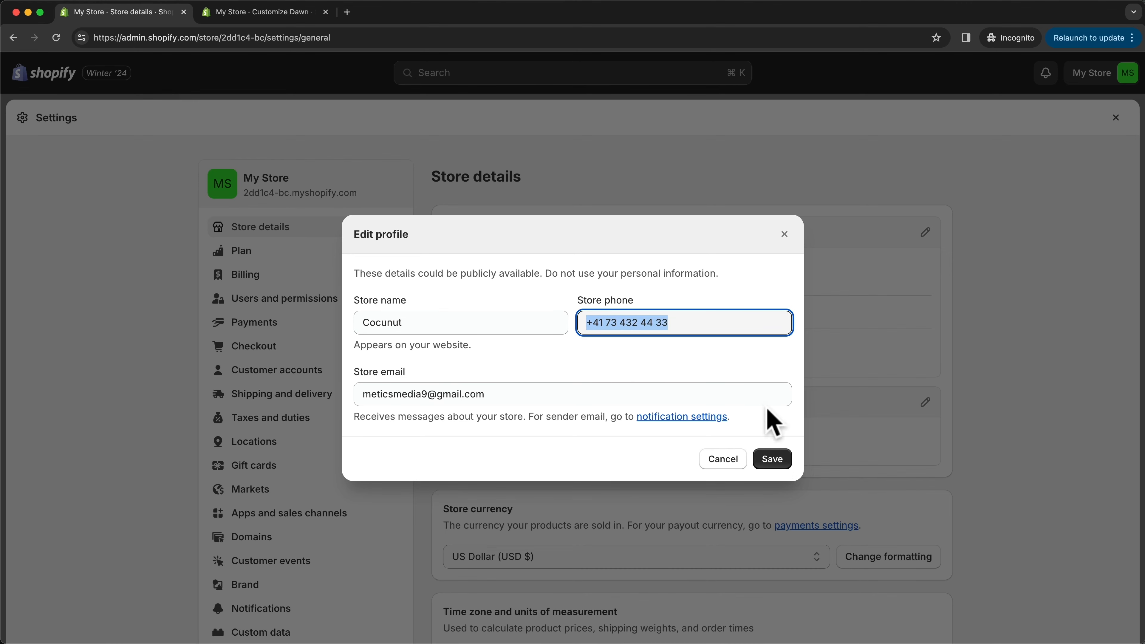
pyautogui.click(774, 462)
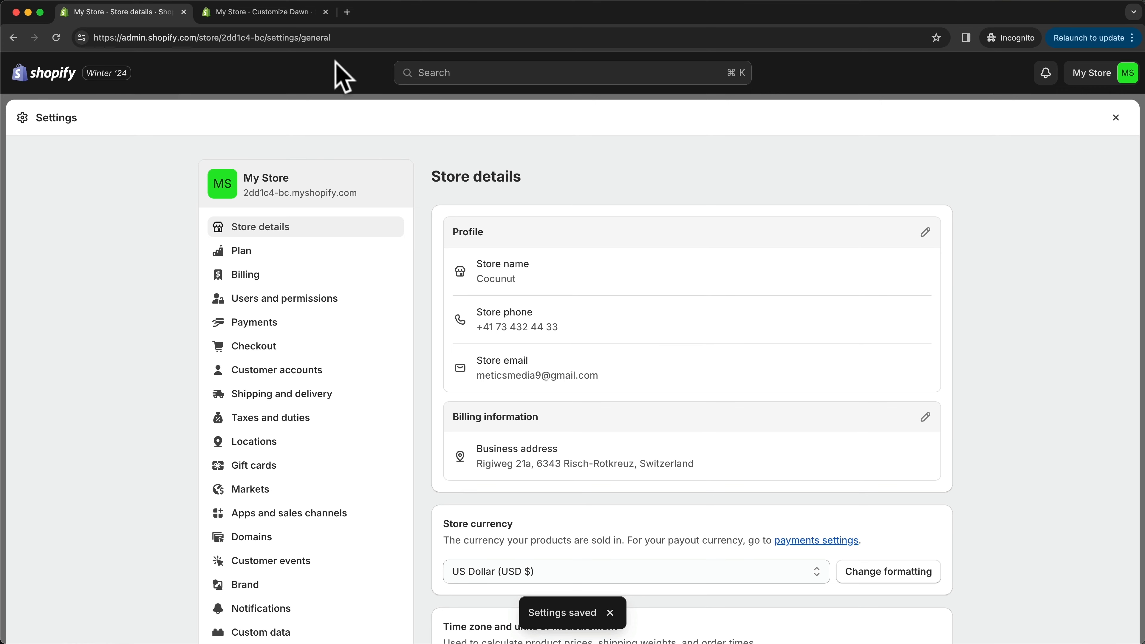
# - Reload the theme editor and check the store name in the footer's copyright line
pyautogui.click(290, 13)
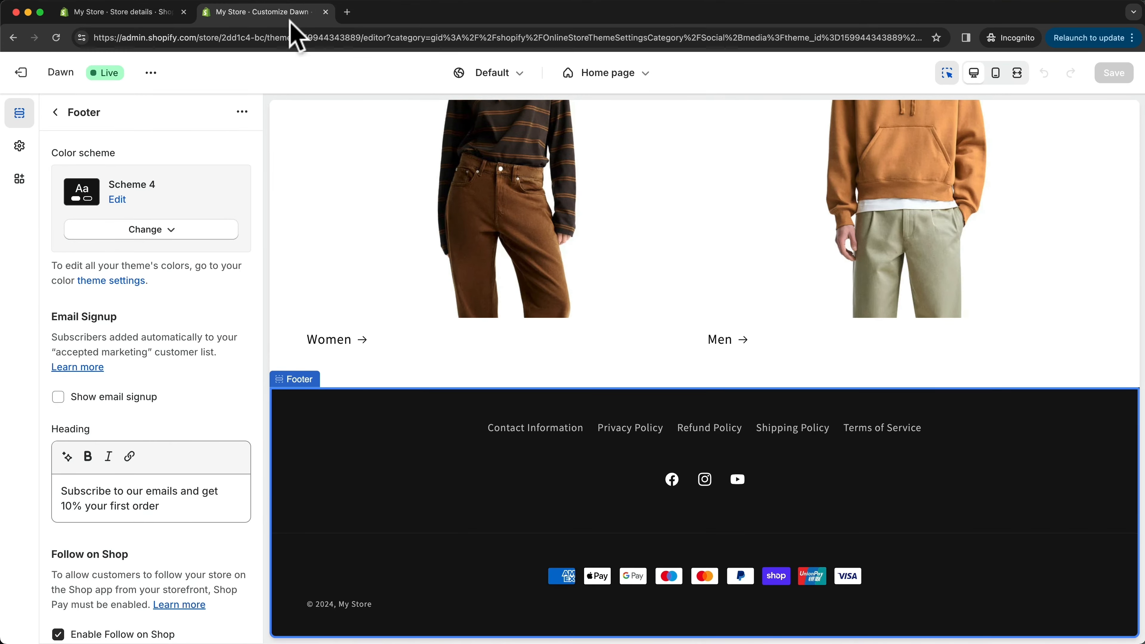
pyautogui.click(55, 38)
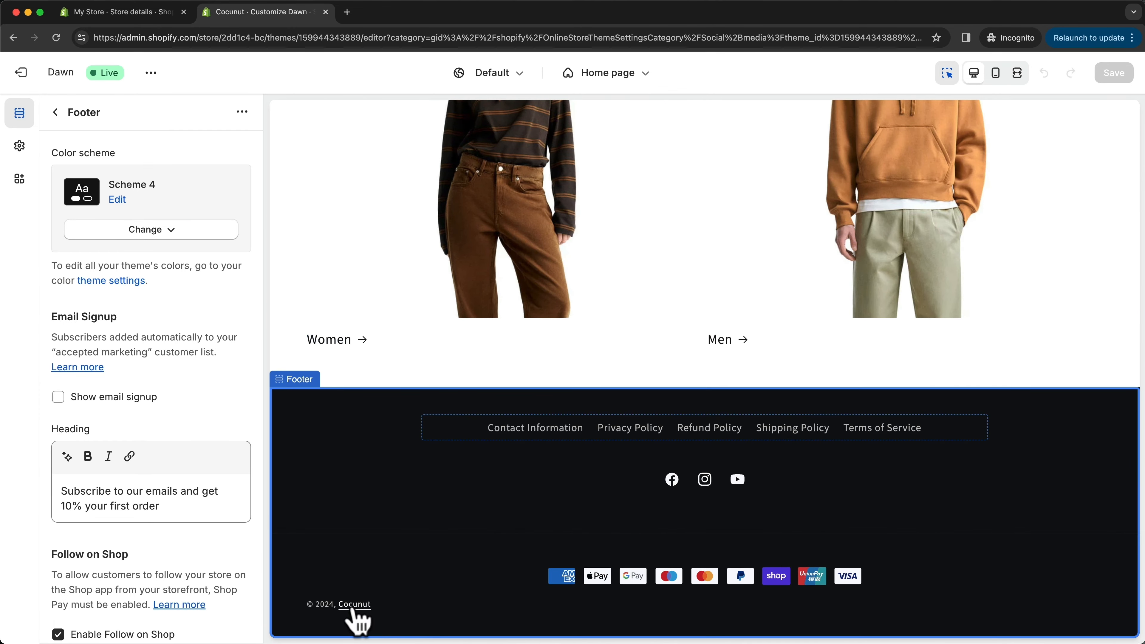
pyautogui.click(362, 606)
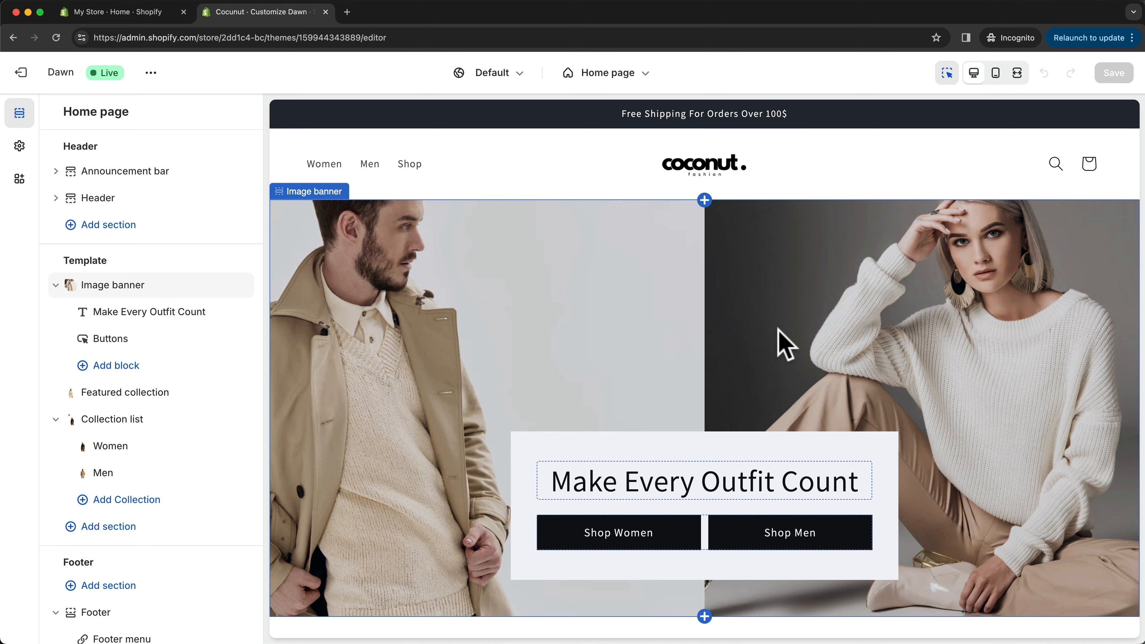
# - Open the store's payment settings, review Shopify Payments and the additional methods, and view the PayPal Express Checkout setup
pyautogui.click(163, 13)
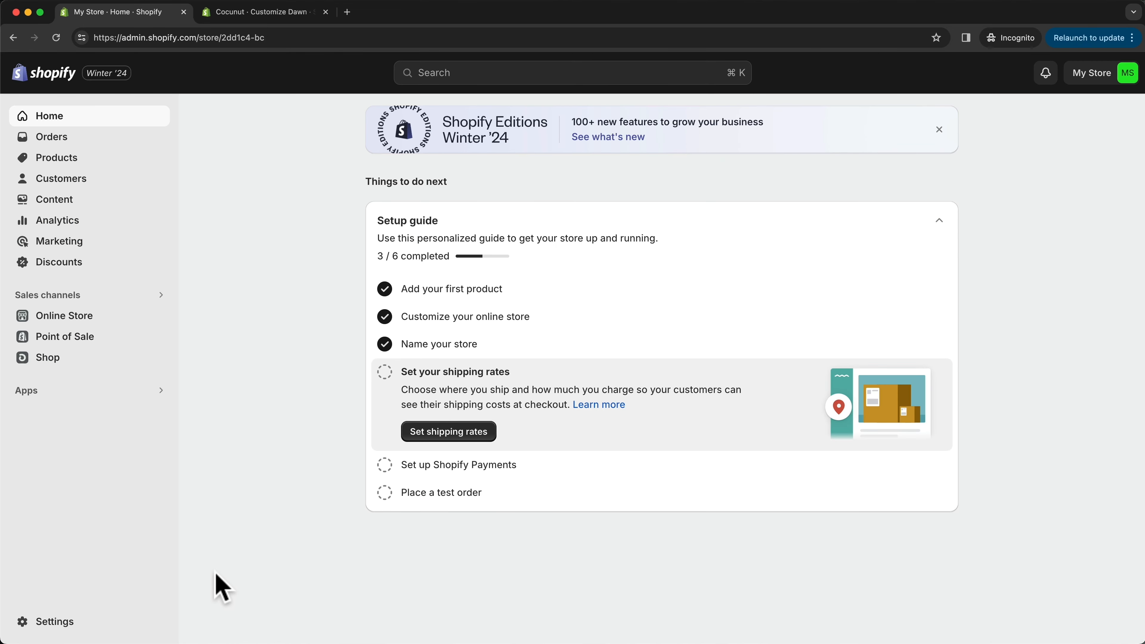
pyautogui.click(52, 624)
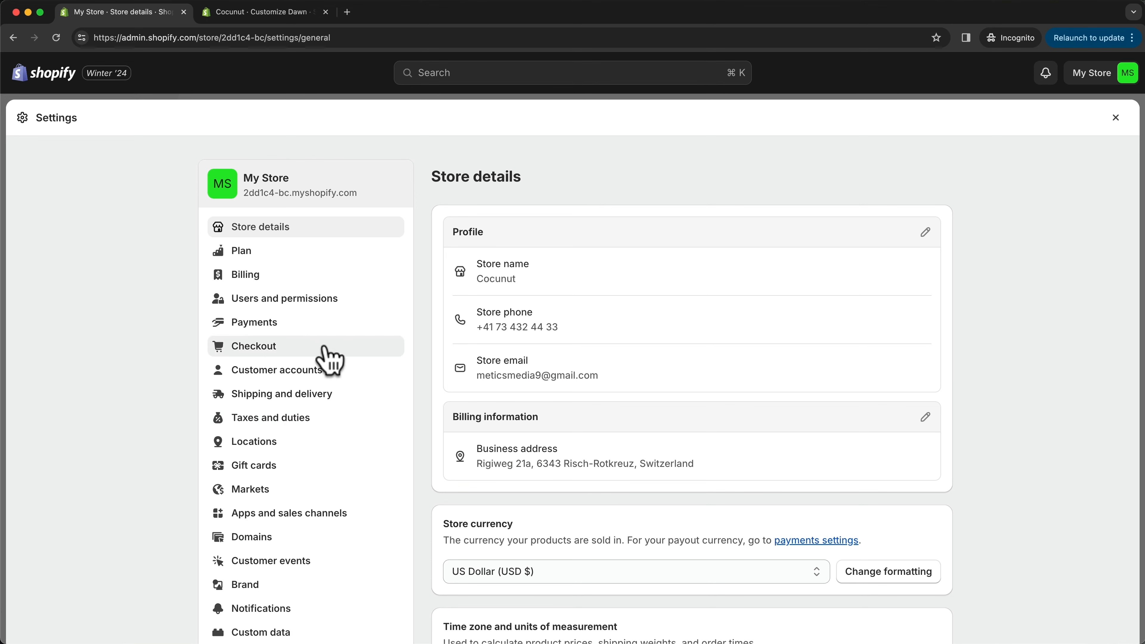
pyautogui.click(266, 331)
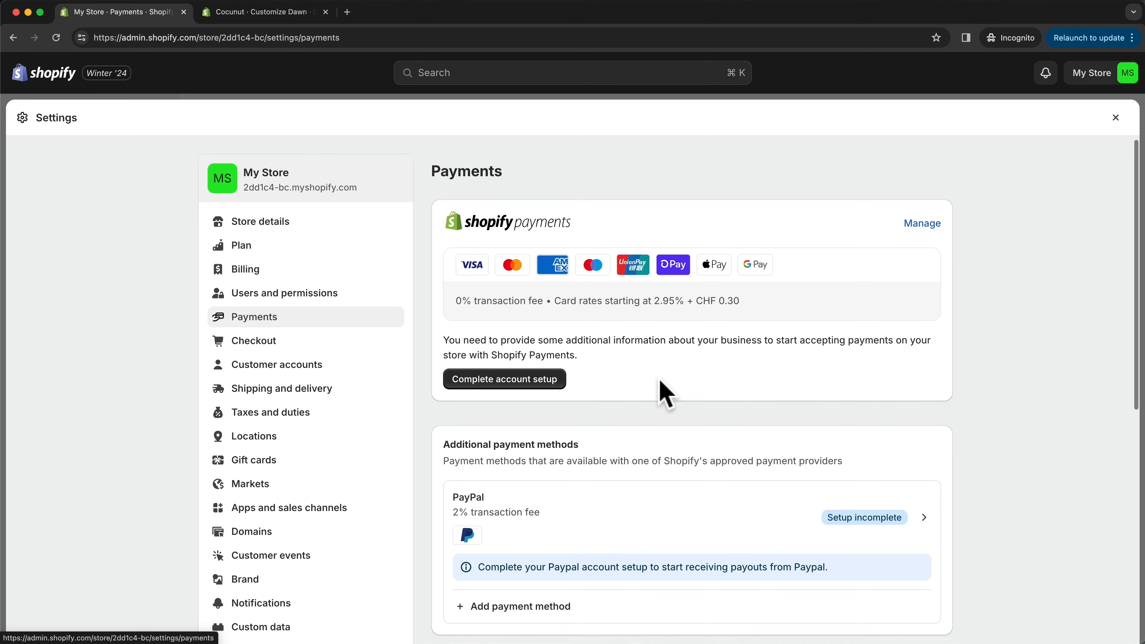
pyautogui.scroll(-3, 659, 390)
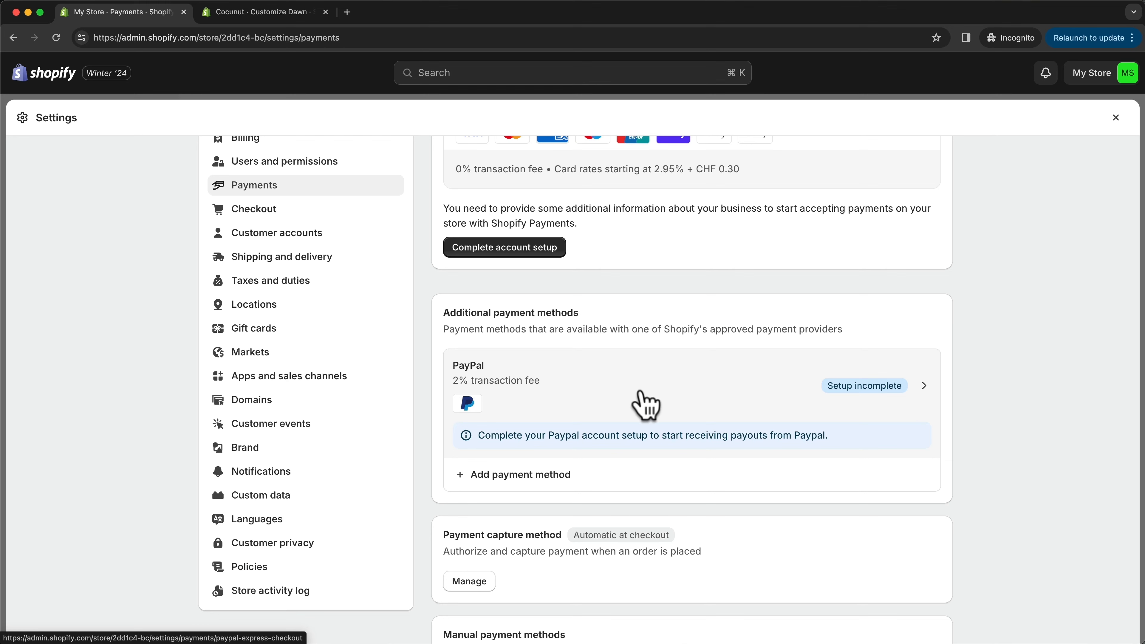
pyautogui.click(672, 388)
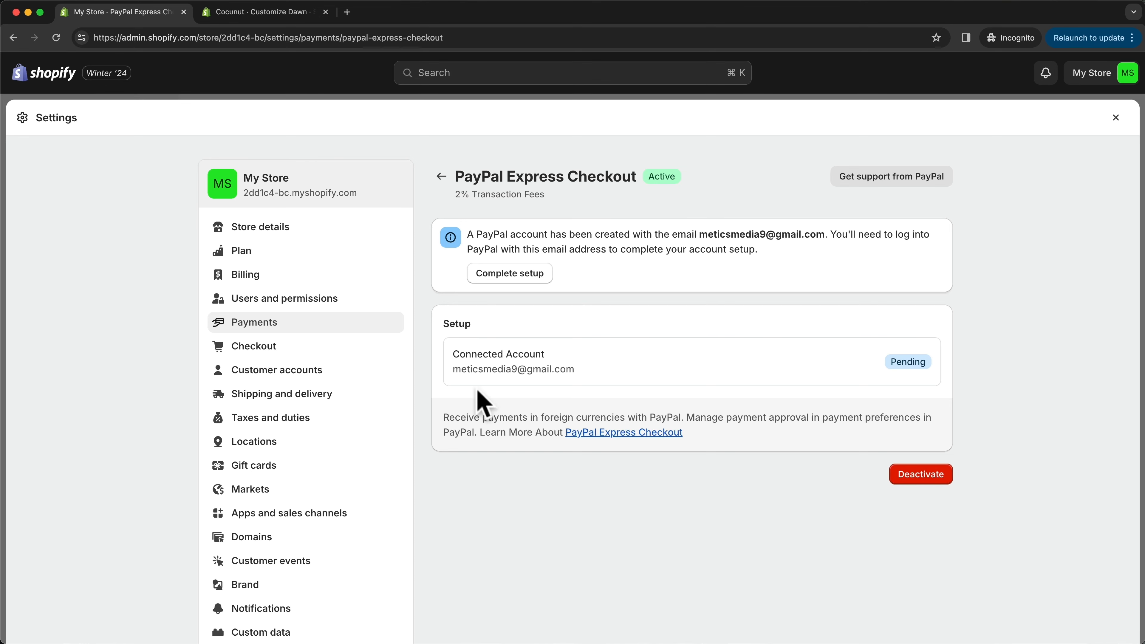
# - Open the general shipping profile and review its products, shipping origin, and domestic and international zone rates
pyautogui.click(333, 408)
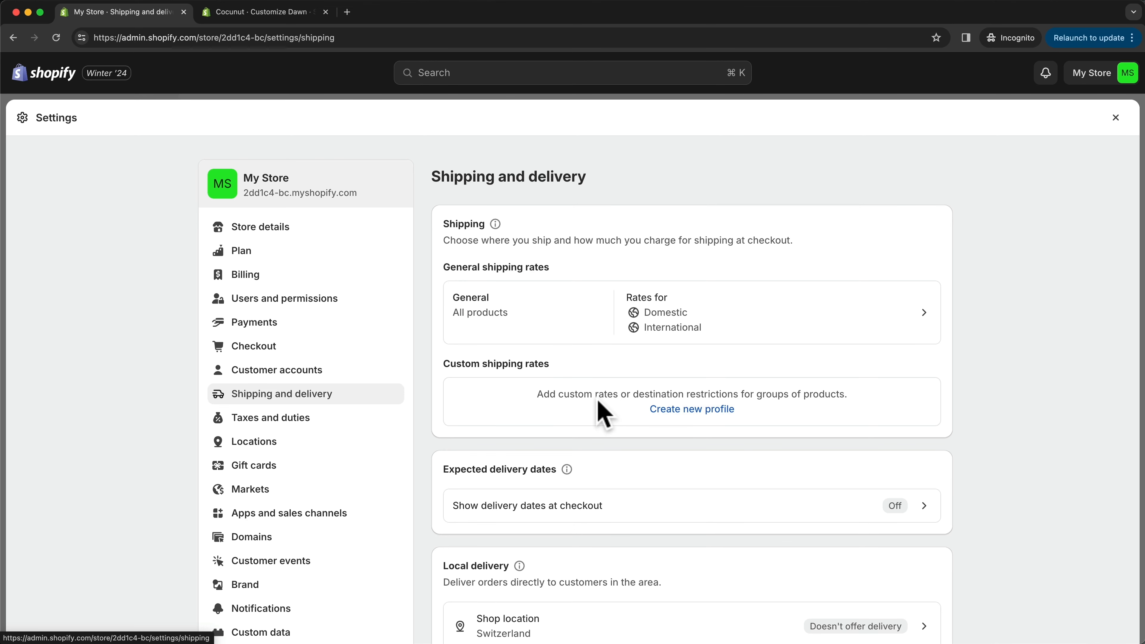
pyautogui.click(712, 325)
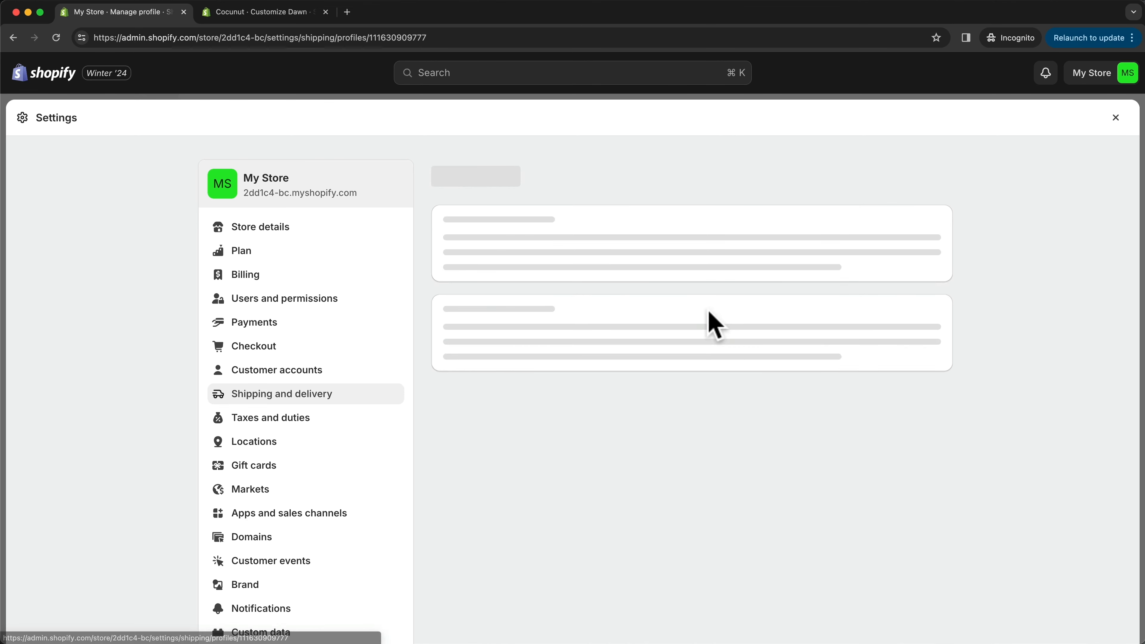
pyautogui.scroll(-5, 670, 411)
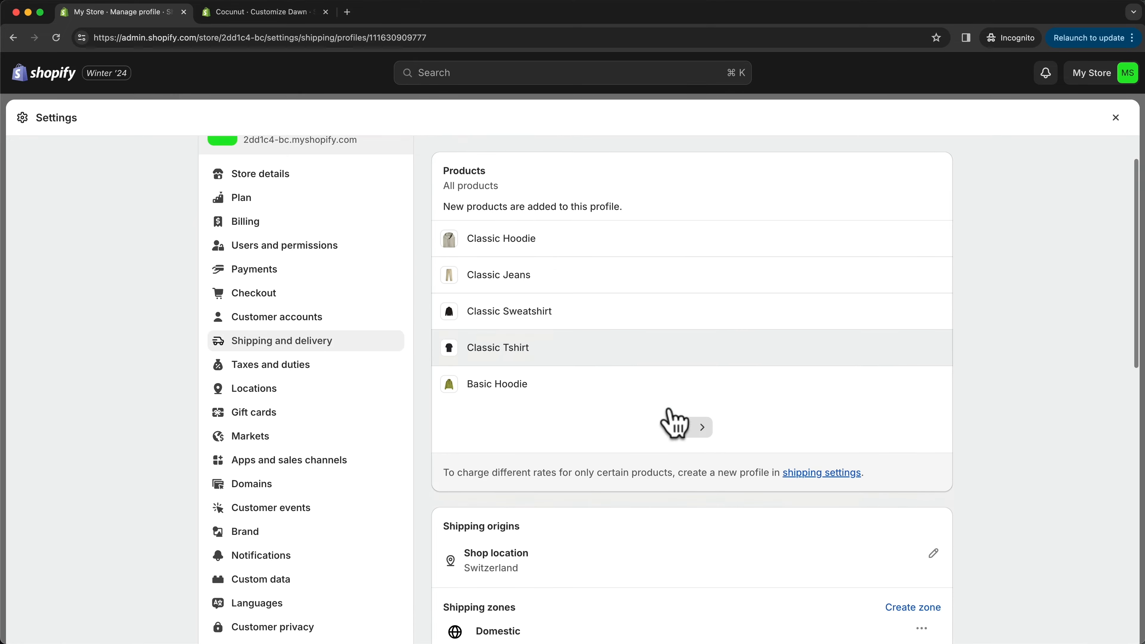
pyautogui.scroll(-5, 676, 421)
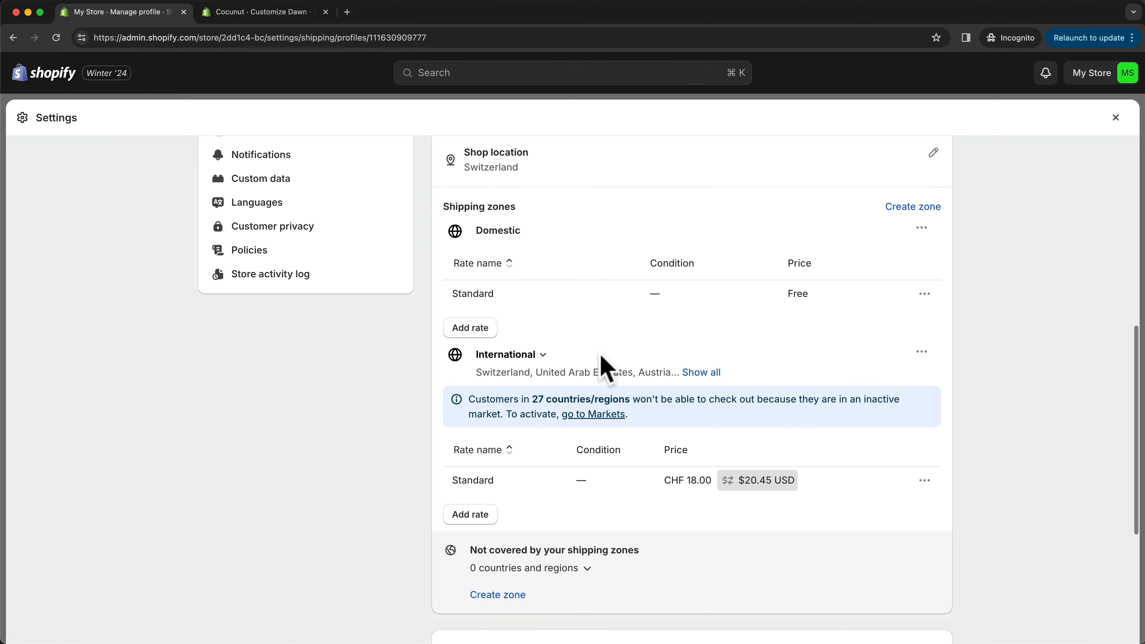
pyautogui.scroll(3, 606, 367)
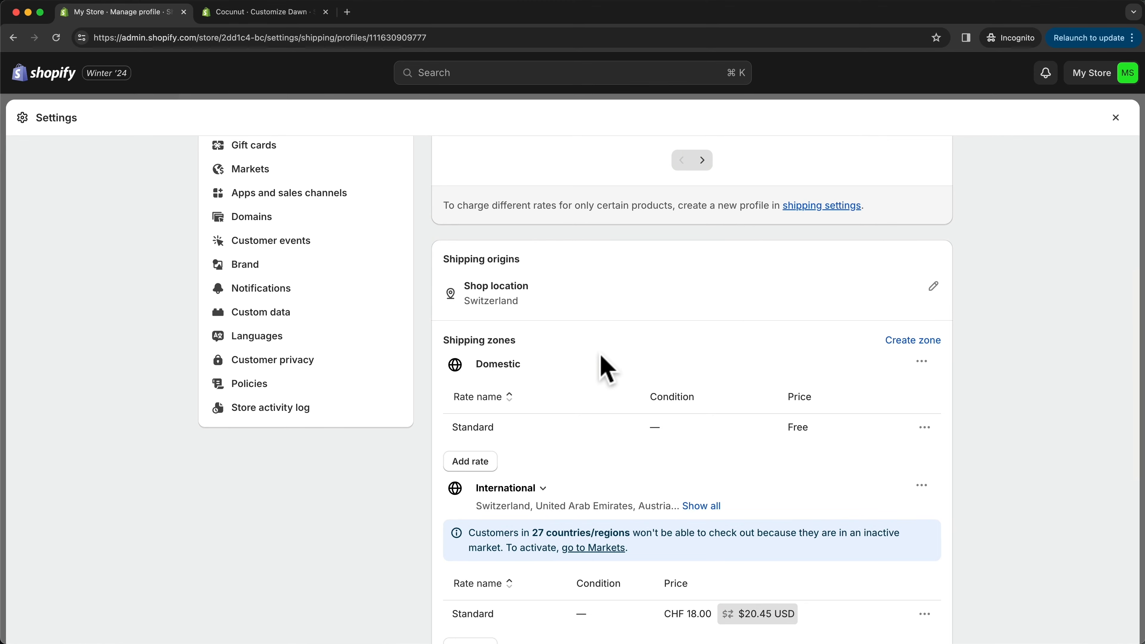
pyautogui.scroll(7, 606, 367)
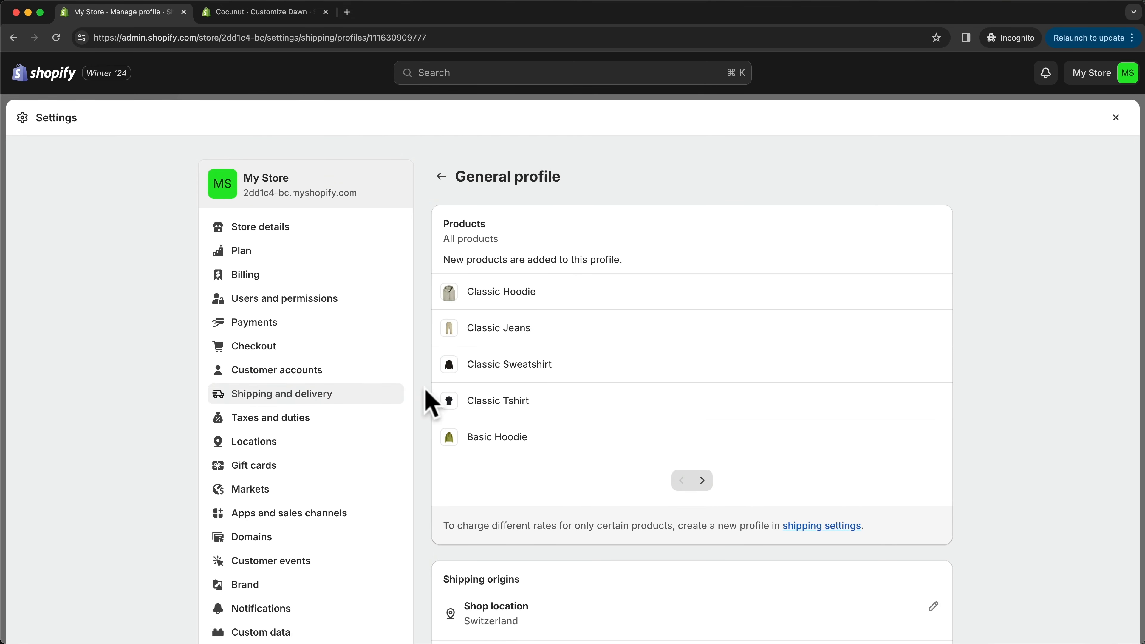
# - Open the store's domain settings
pyautogui.click(291, 547)
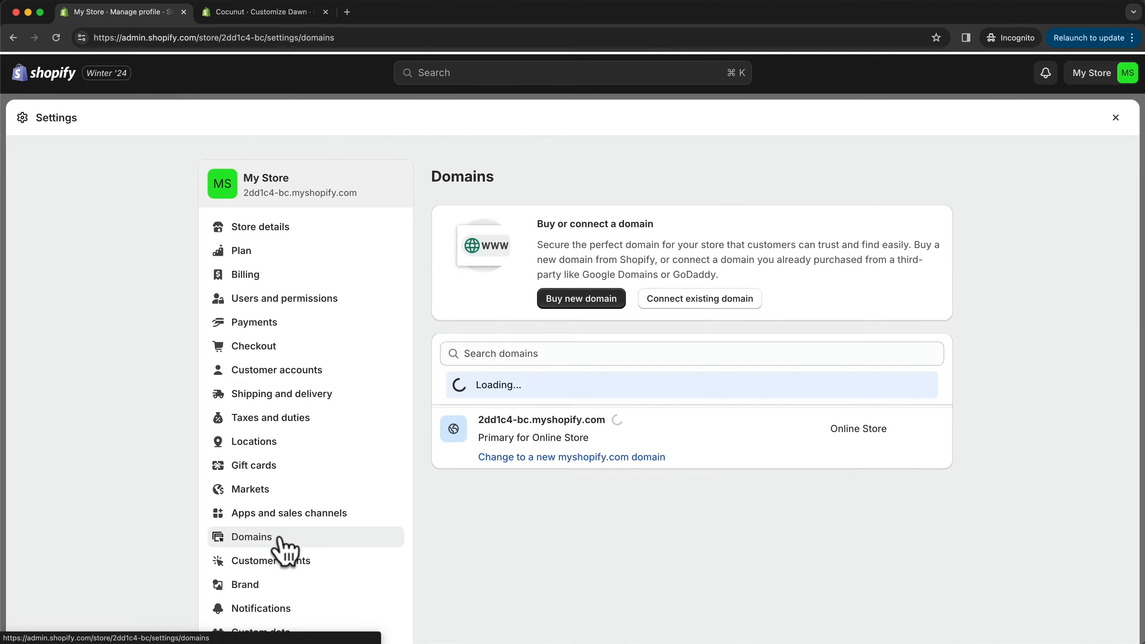